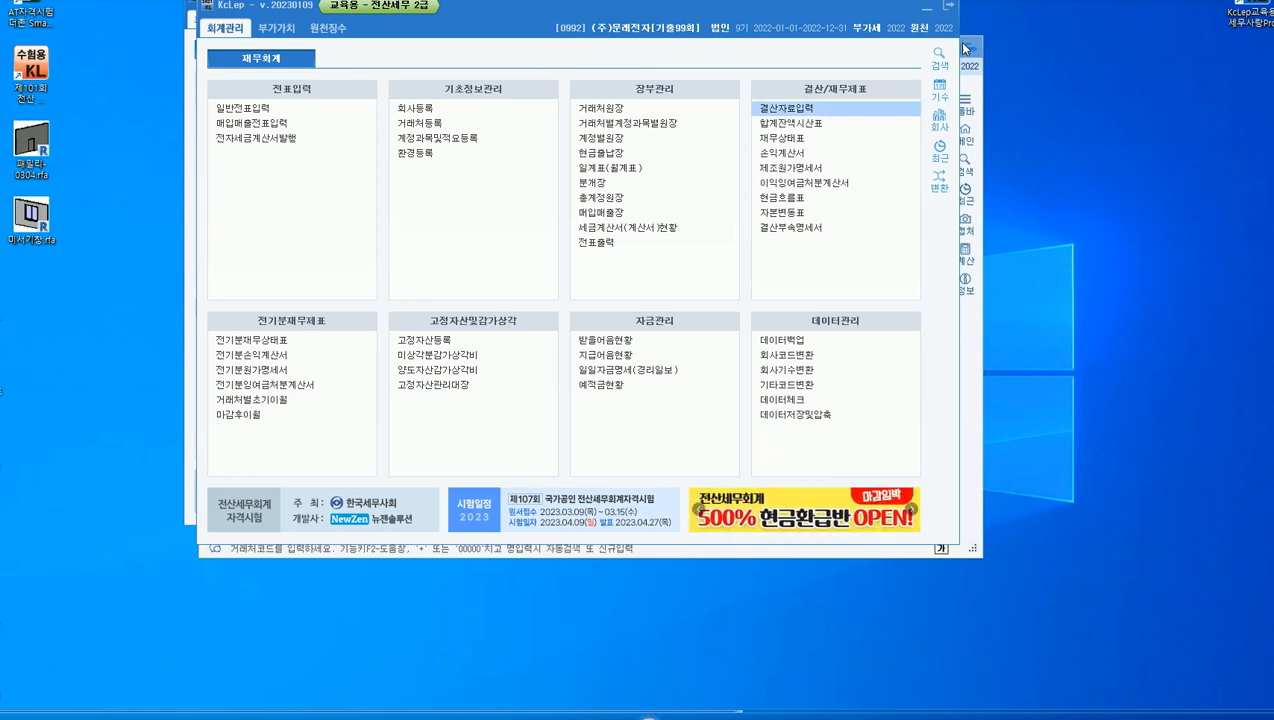
Open the closing data entry (결산자료입력) for January to December 2022, declining to load the previously entered data.
click(786, 107)
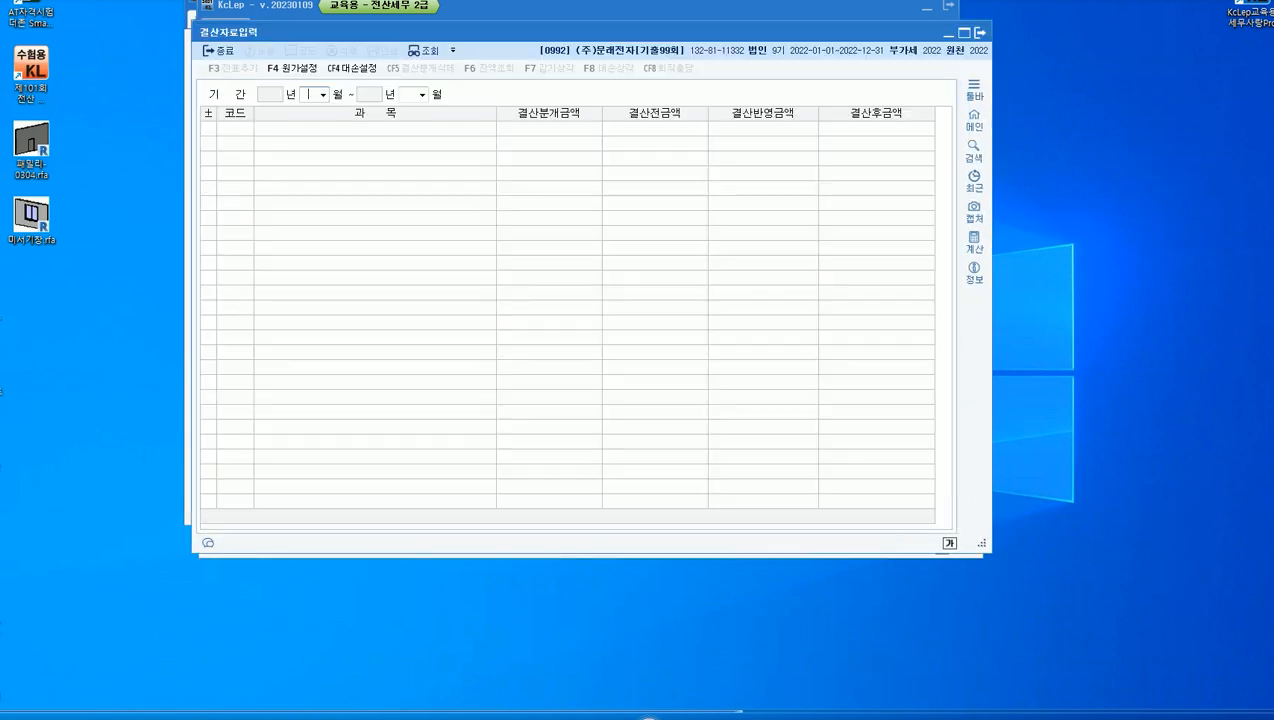
text(1)
key(Return)
text(12)
key(Return)
key(Right)
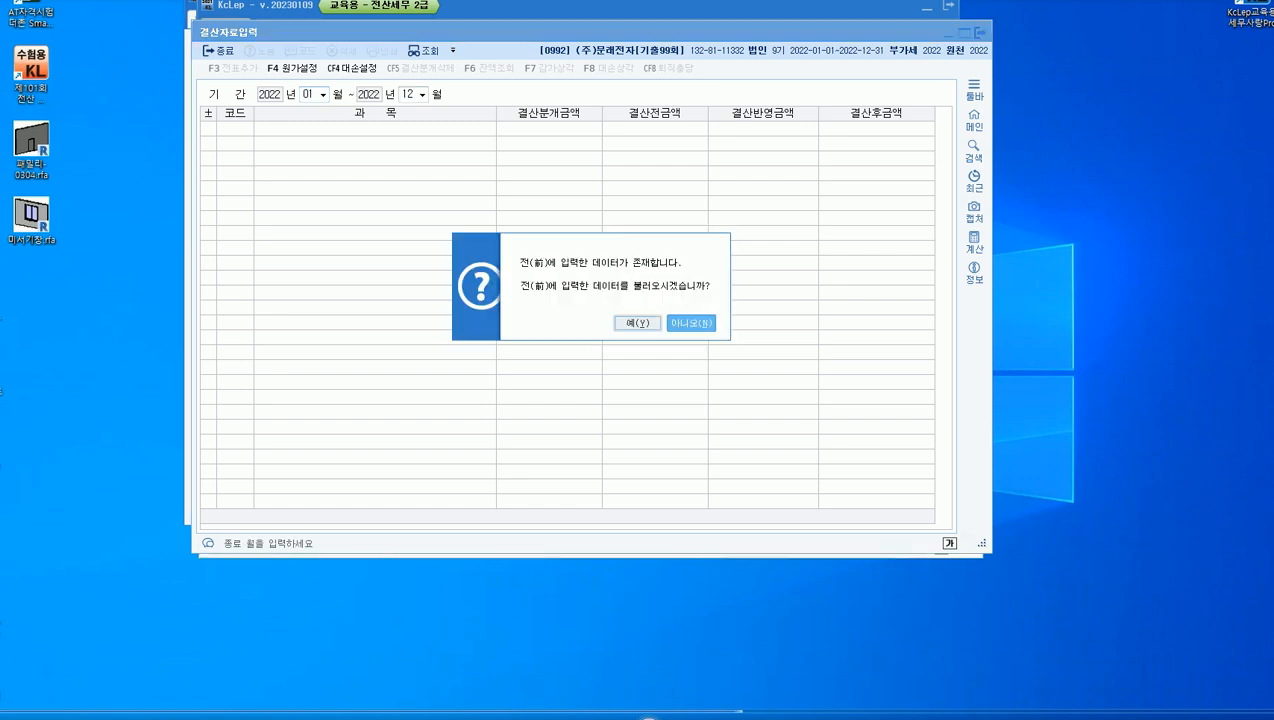
key(Return)
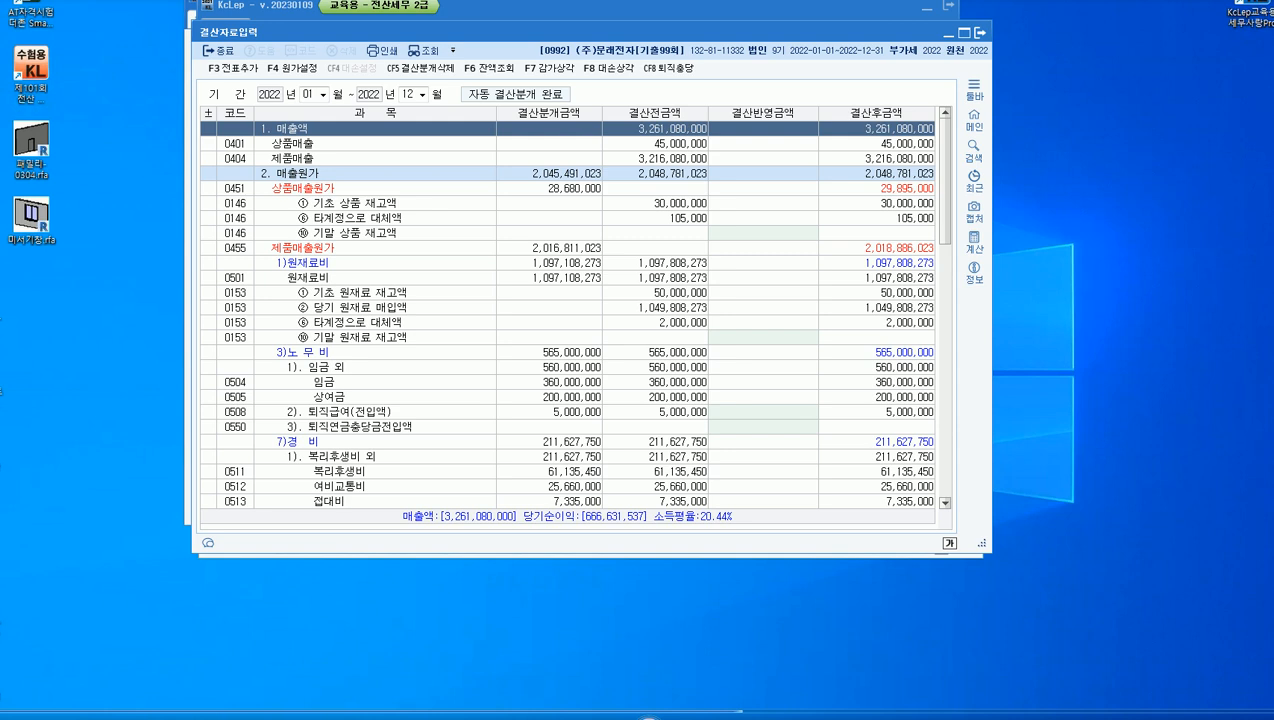
Open general voucher entry (일반전표입력) for December 31 and delete all of that day's voucher lines.
drag(680, 32, 678, 166)
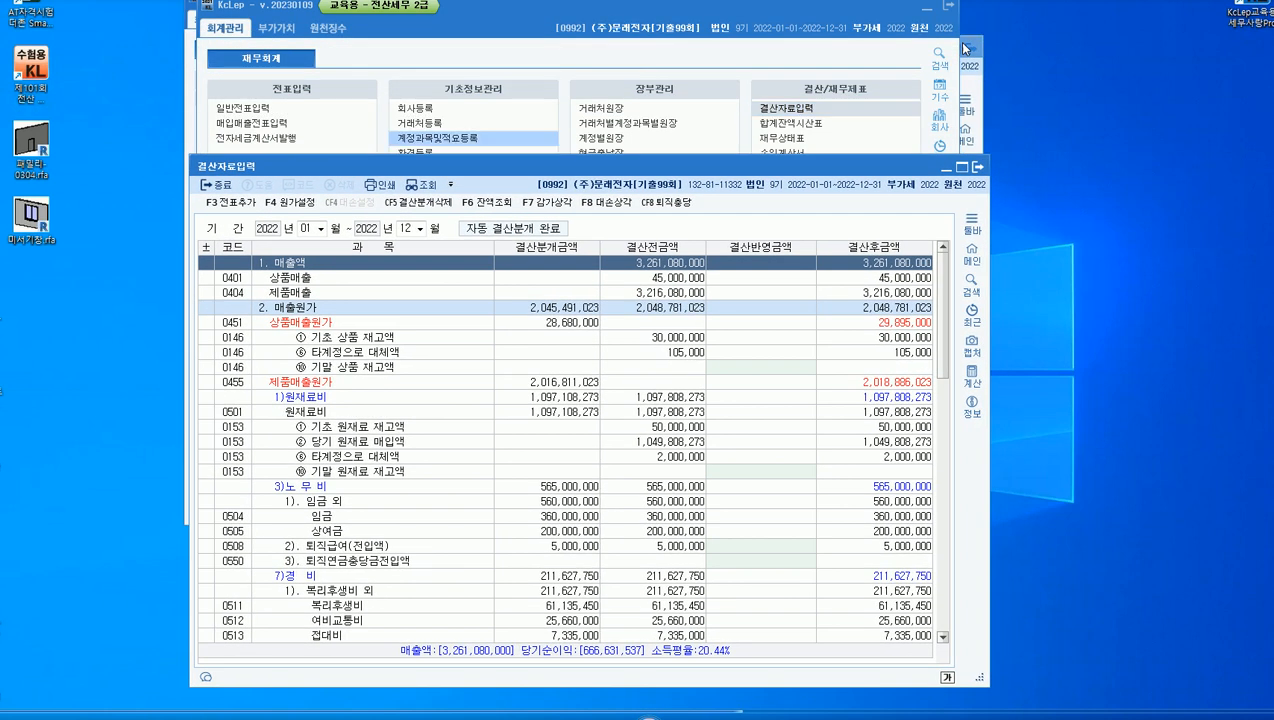
click(243, 108)
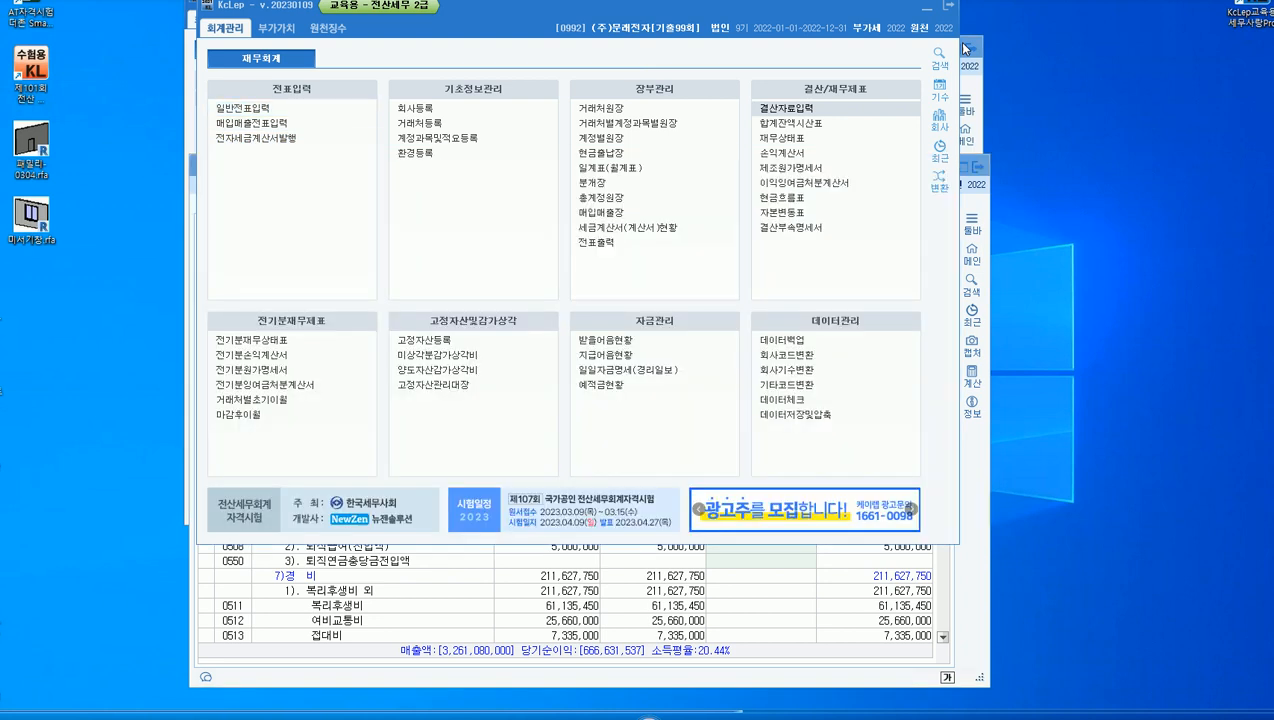
text(1231)
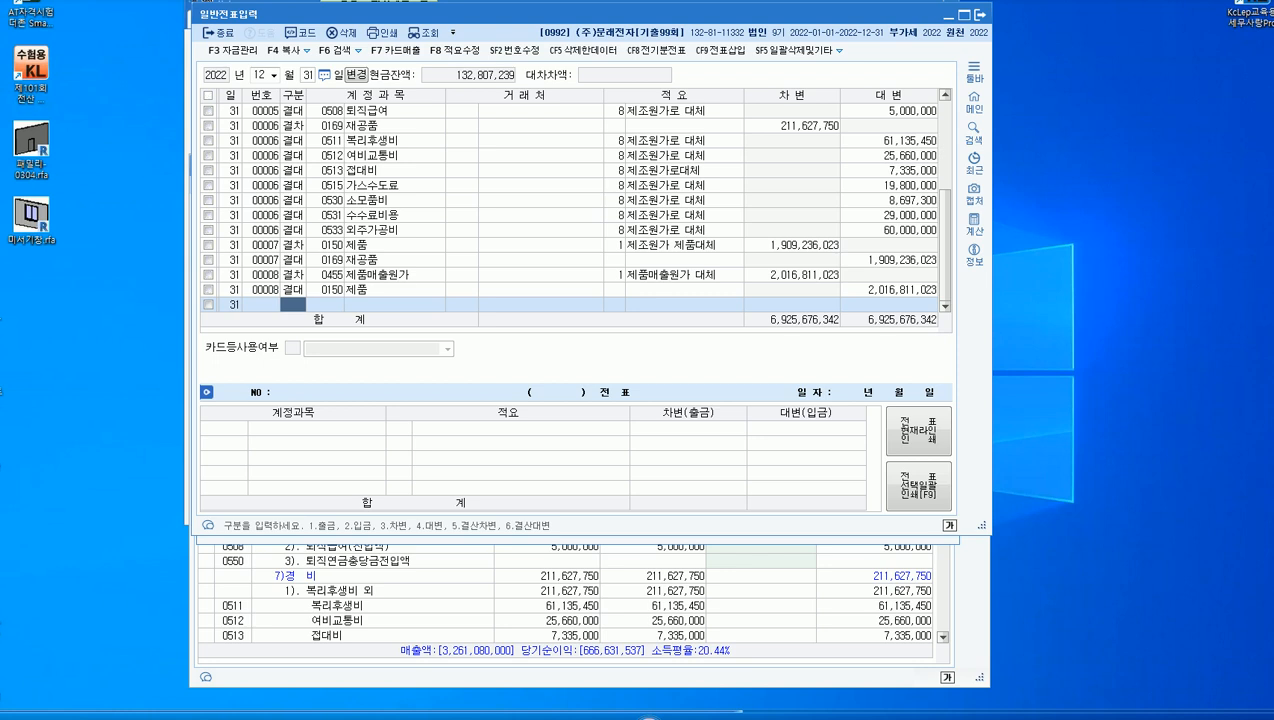
click(340, 32)
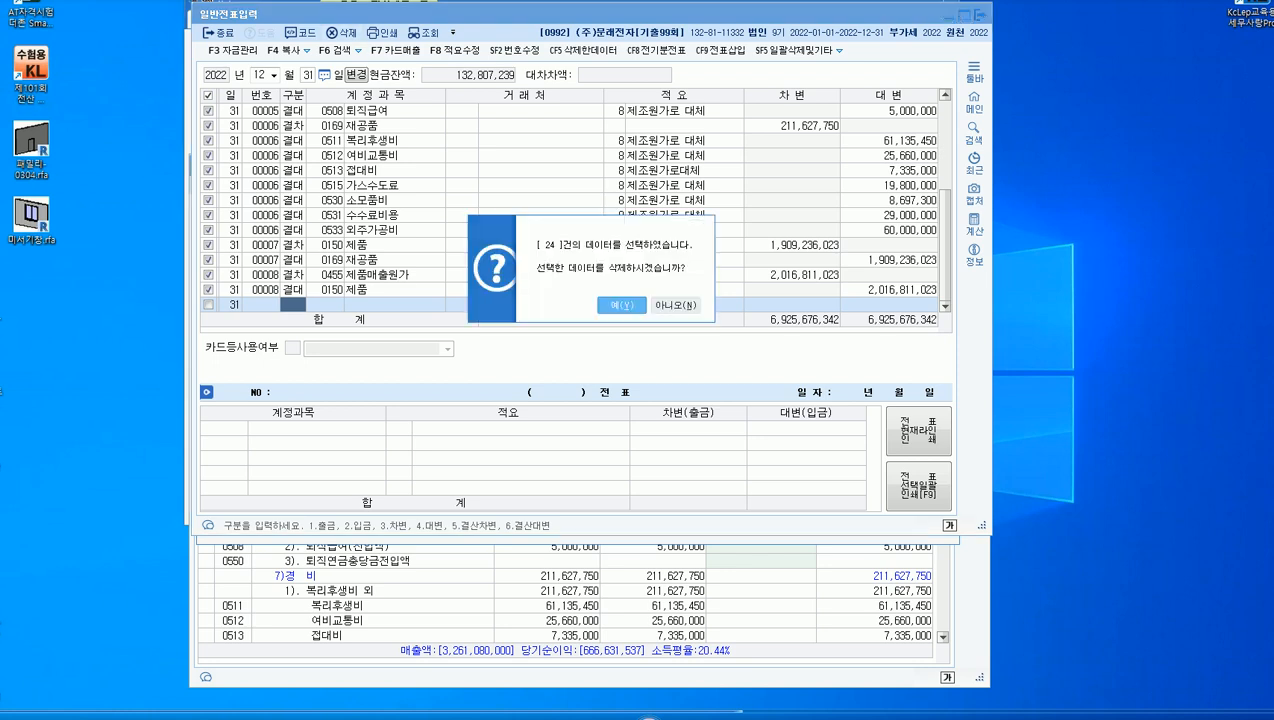
key(Return)
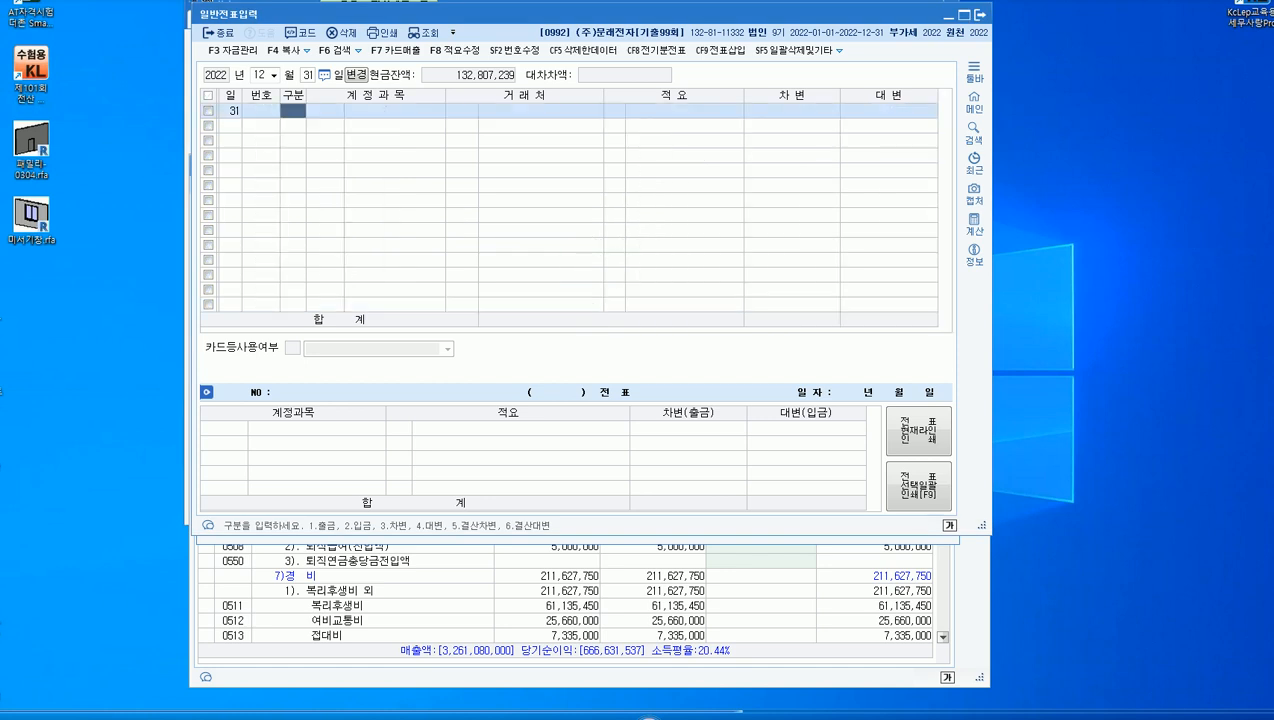
Enter a December 31 debit line for 재고자산감모손실 (0959) of 105,000 with no customer or description.
text(3)
key(Hangul)
text(재고자)
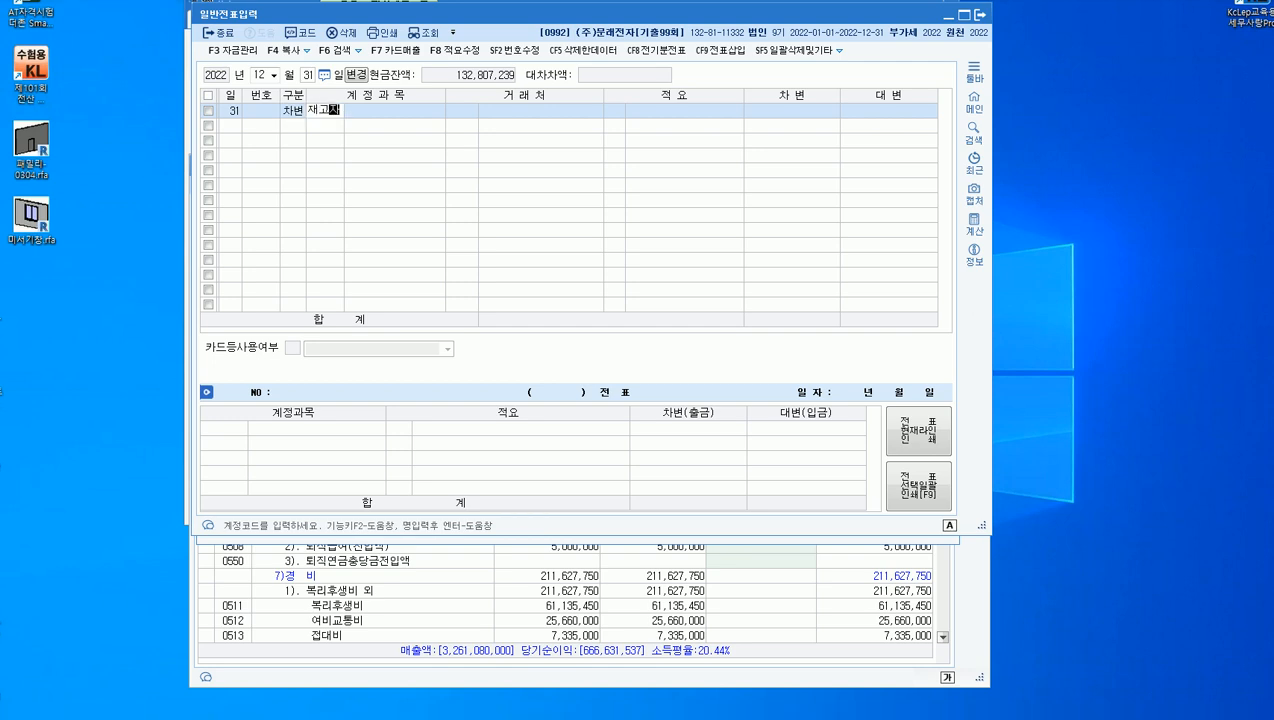
key(Return)
key(Return)
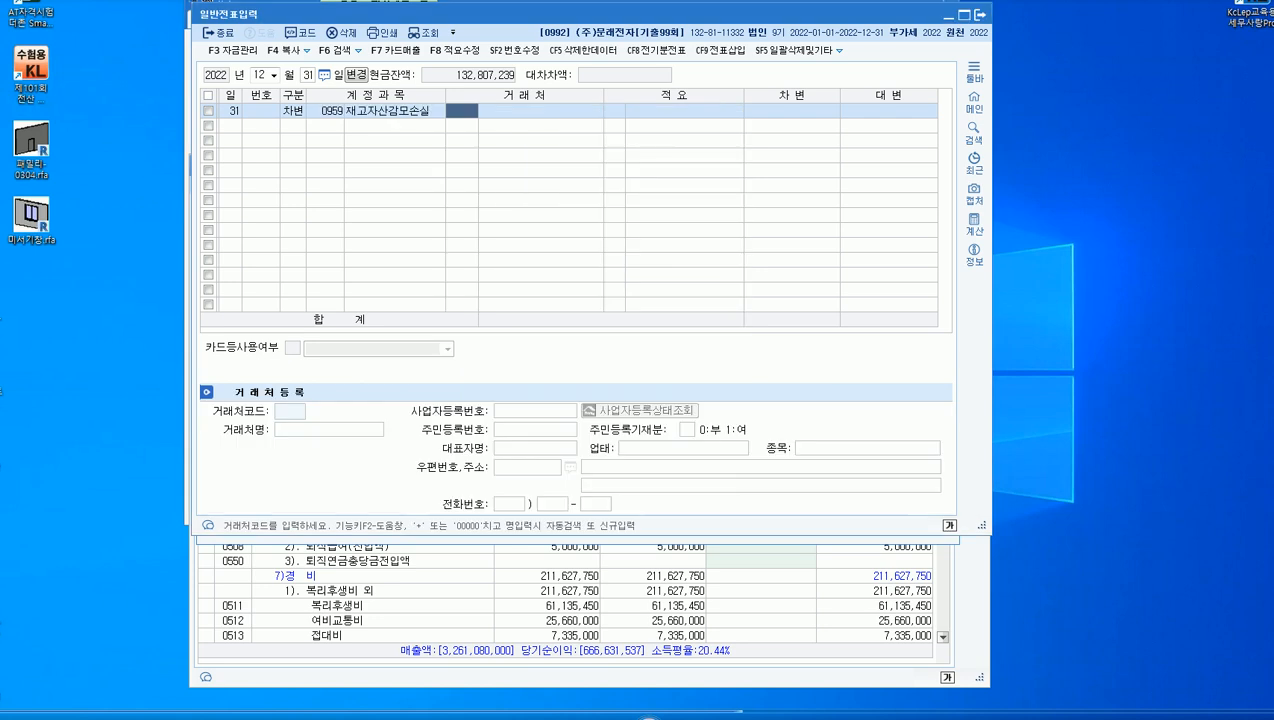
key(Return)
key(Return)
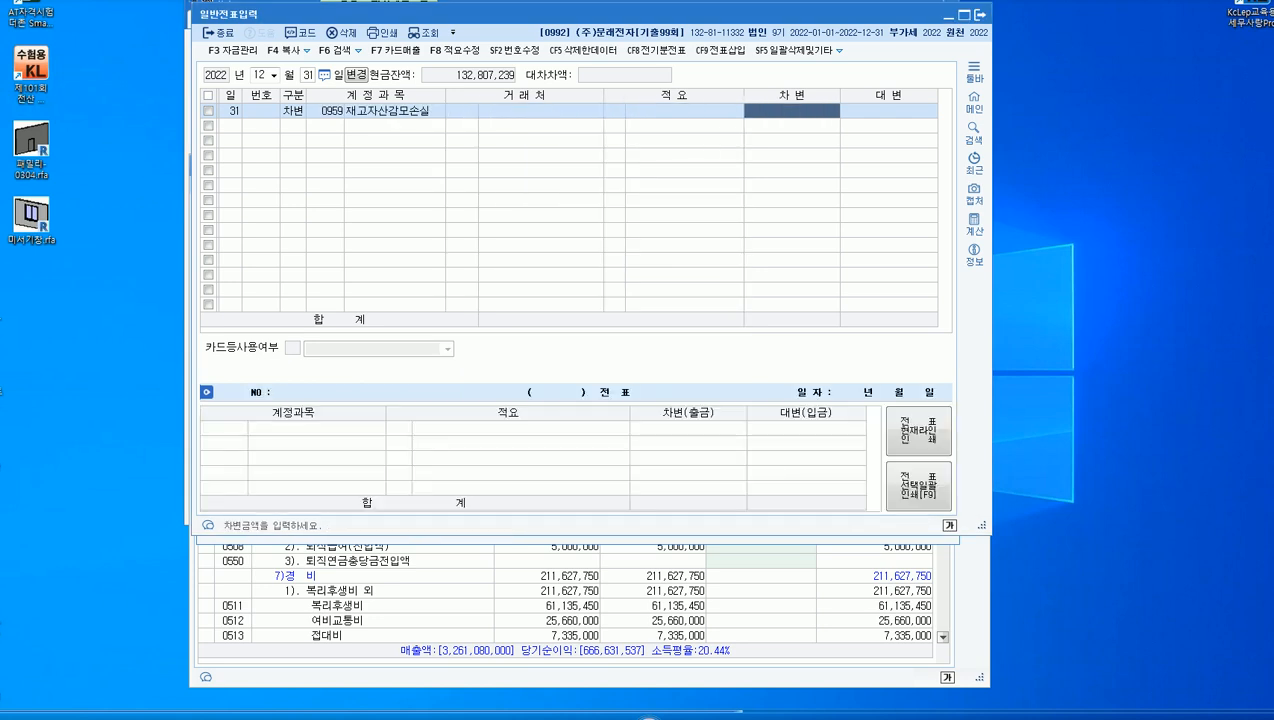
text(1050000)
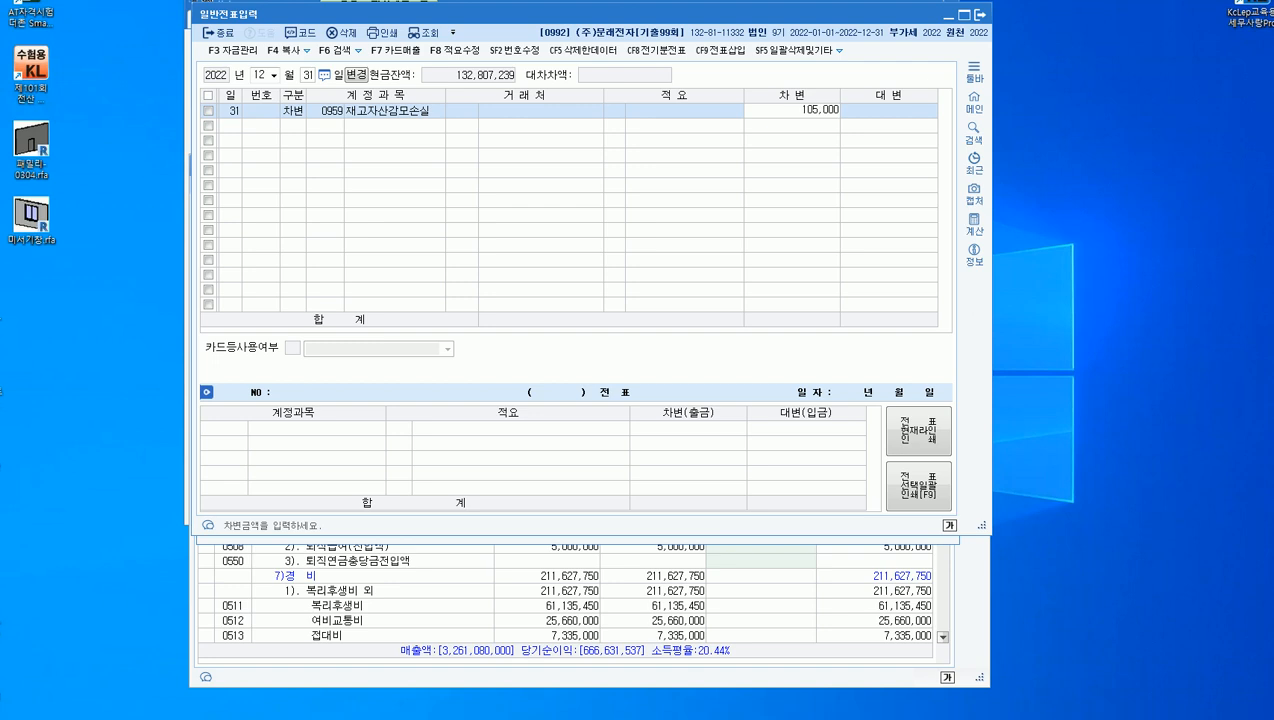
key(Return)
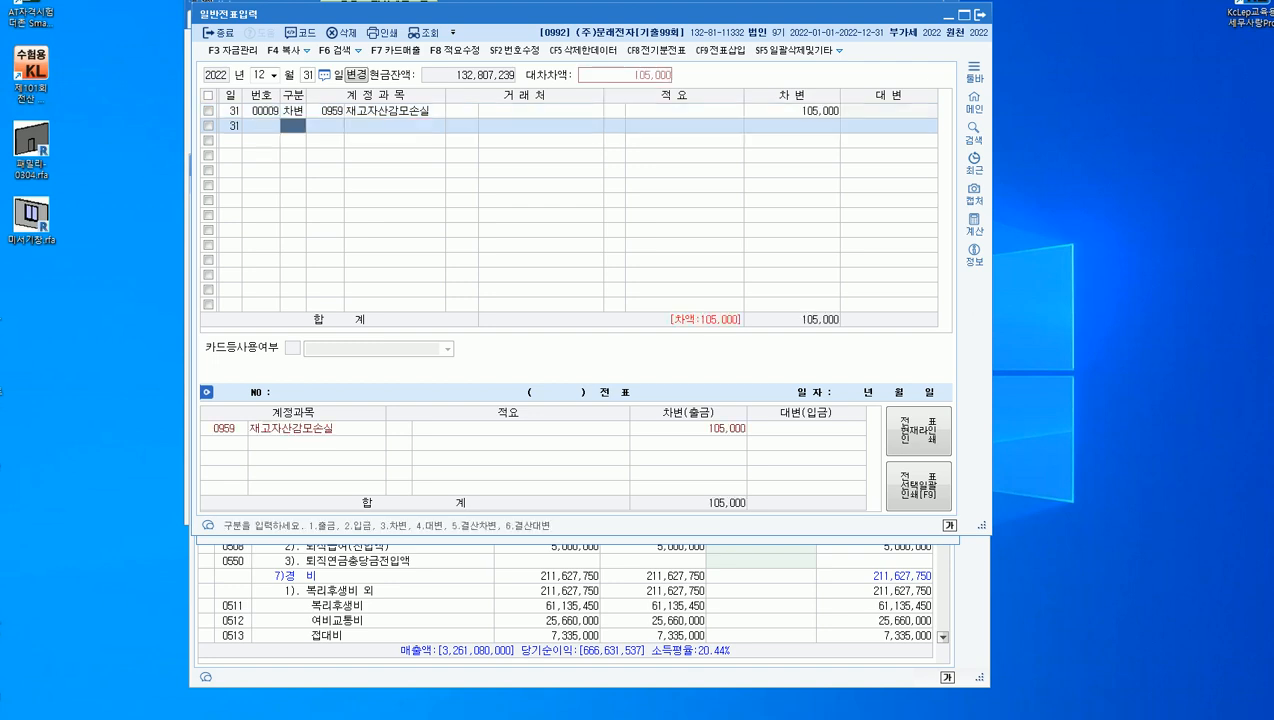
Add the matching credit line for 상품 (0146) of 105,000 with description code 8, 타계정으로 대체액, and close voucher entry.
key(4)
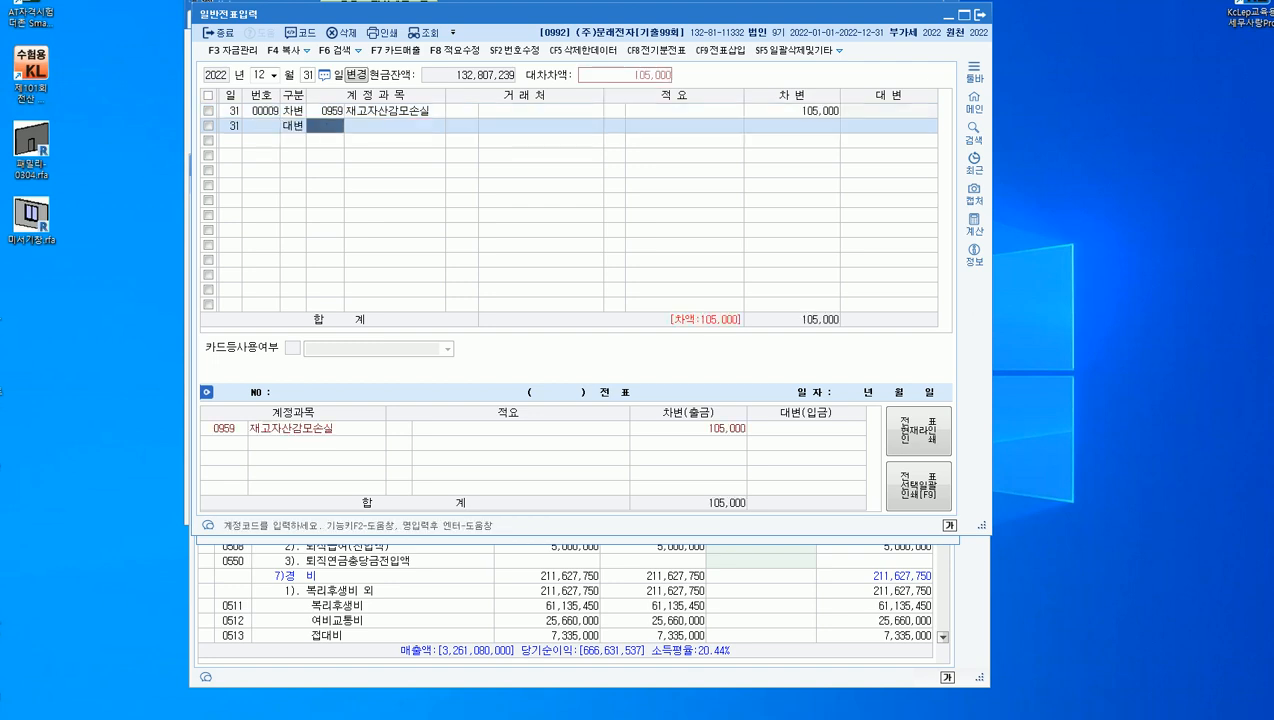
text(상품)
key(Return)
key(Return)
key(Return)
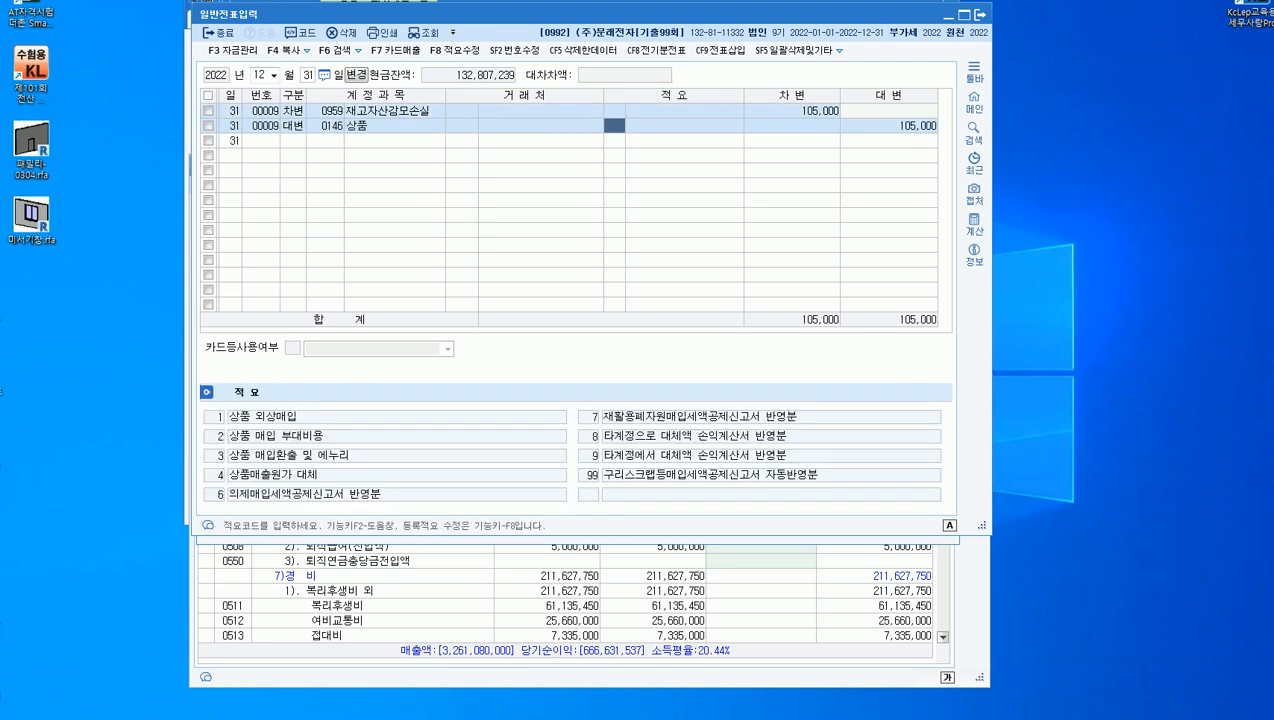
text(8)
key(Return)
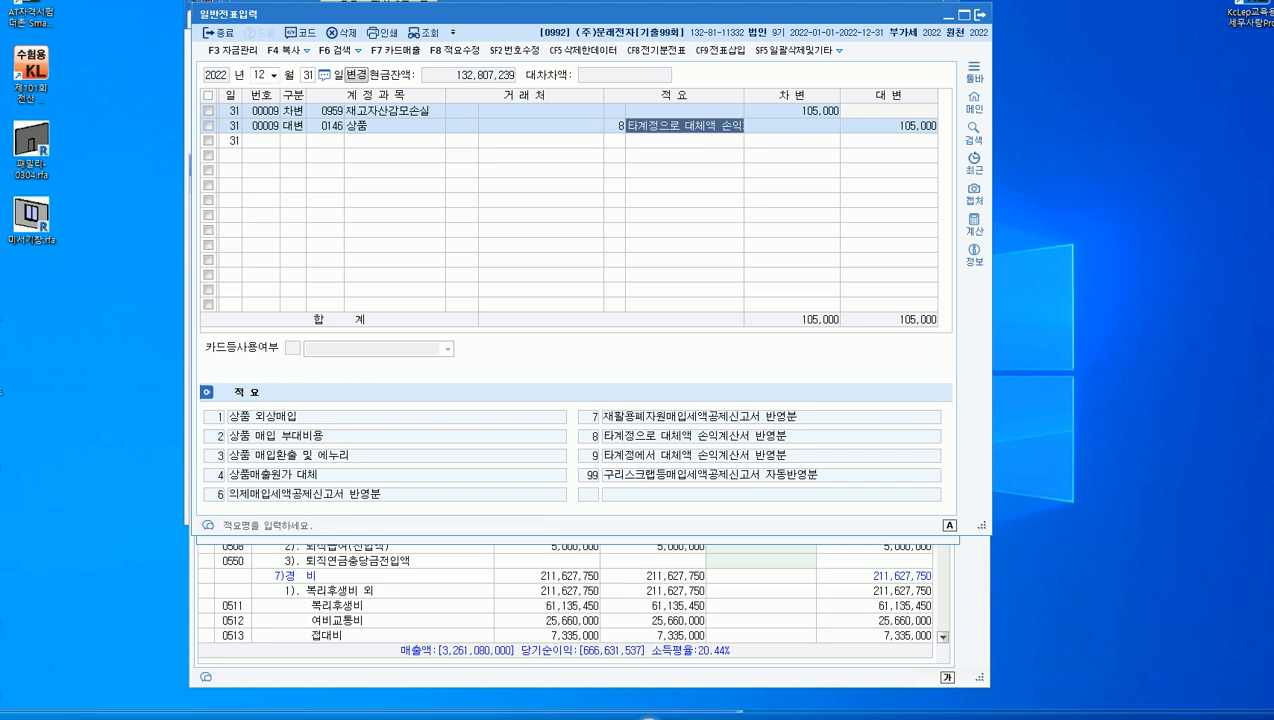
click(976, 15)
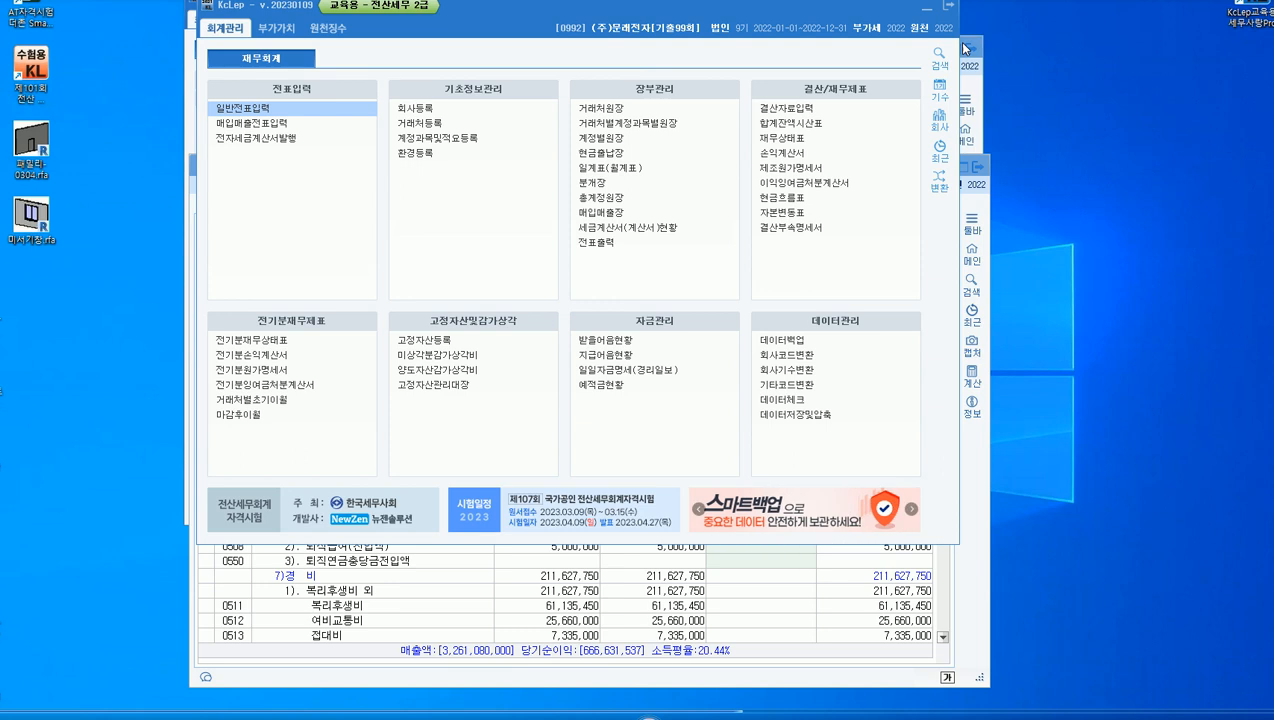
Return to the closing data entry and set the closing amount of 기말 원재료 재고액 to 700,000.
click(622, 576)
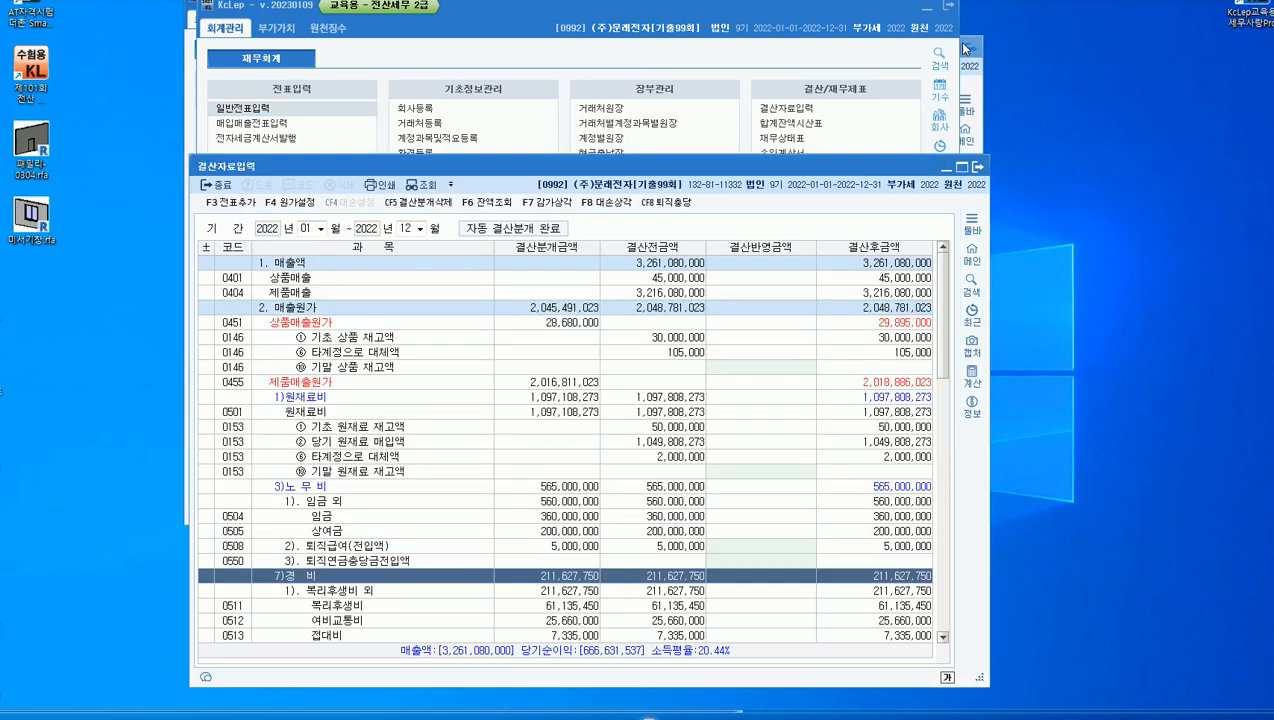
drag(830, 167, 826, 36)
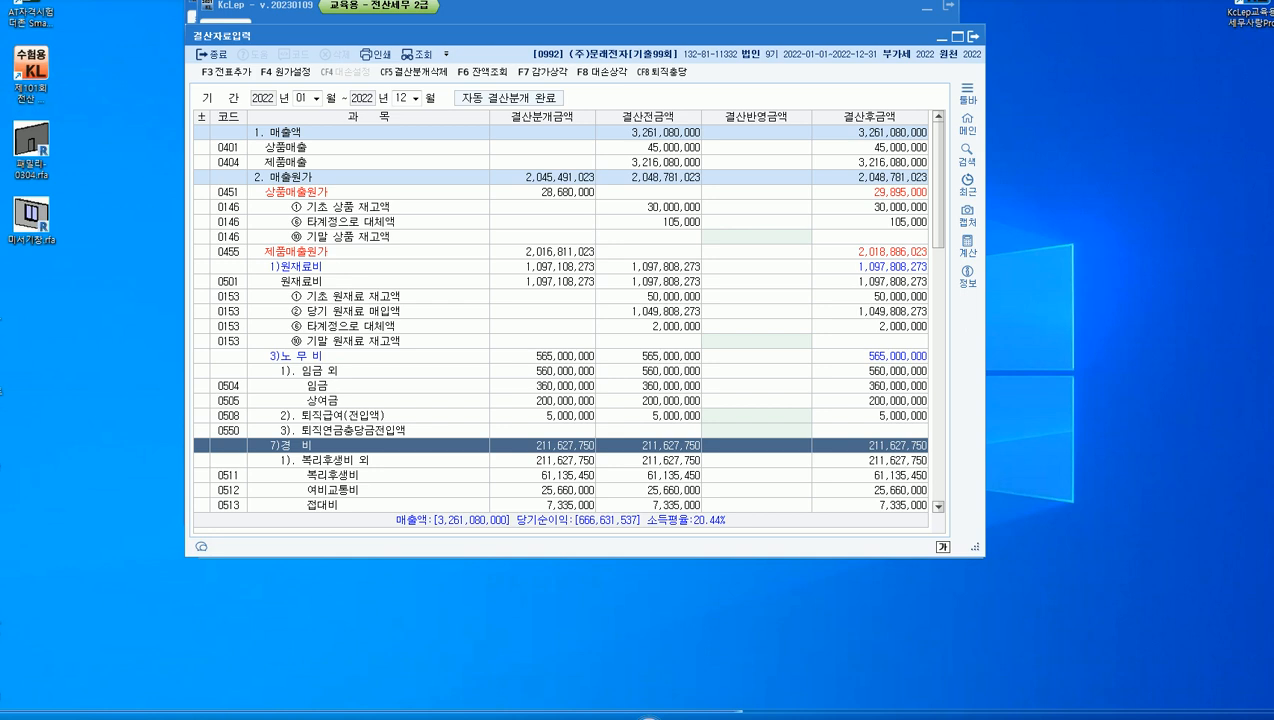
click(756, 341)
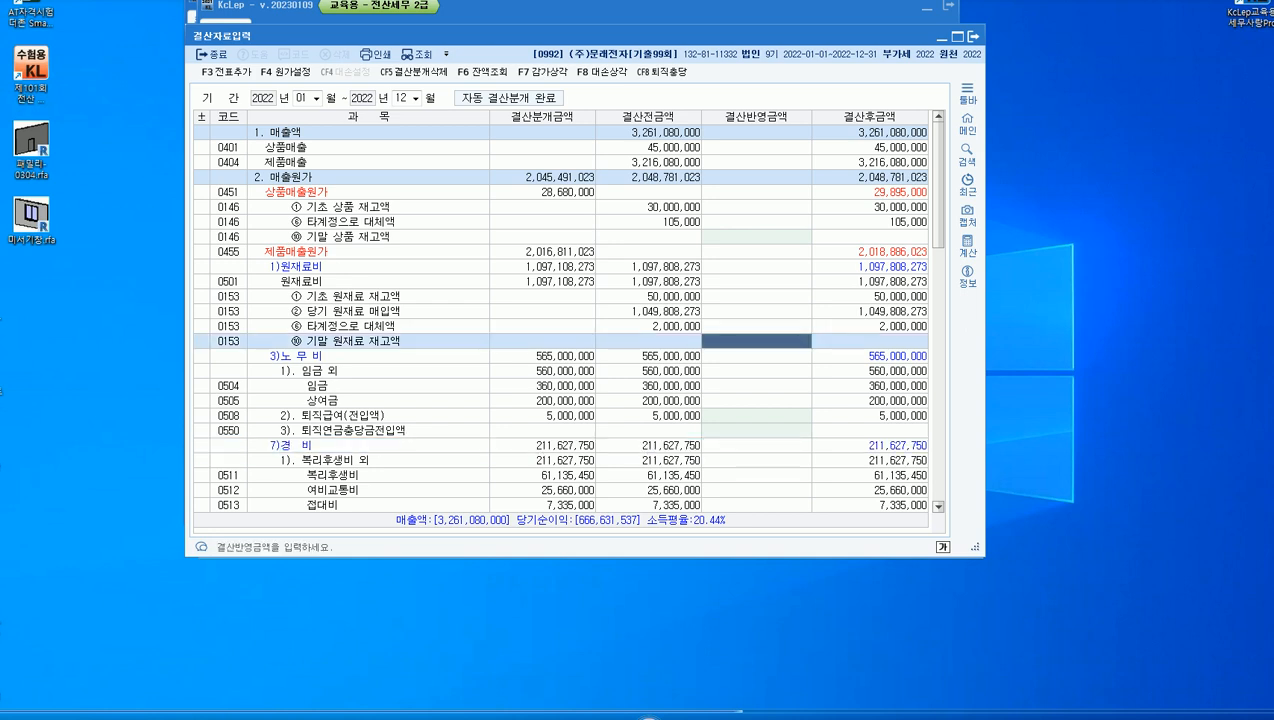
text(7000000)
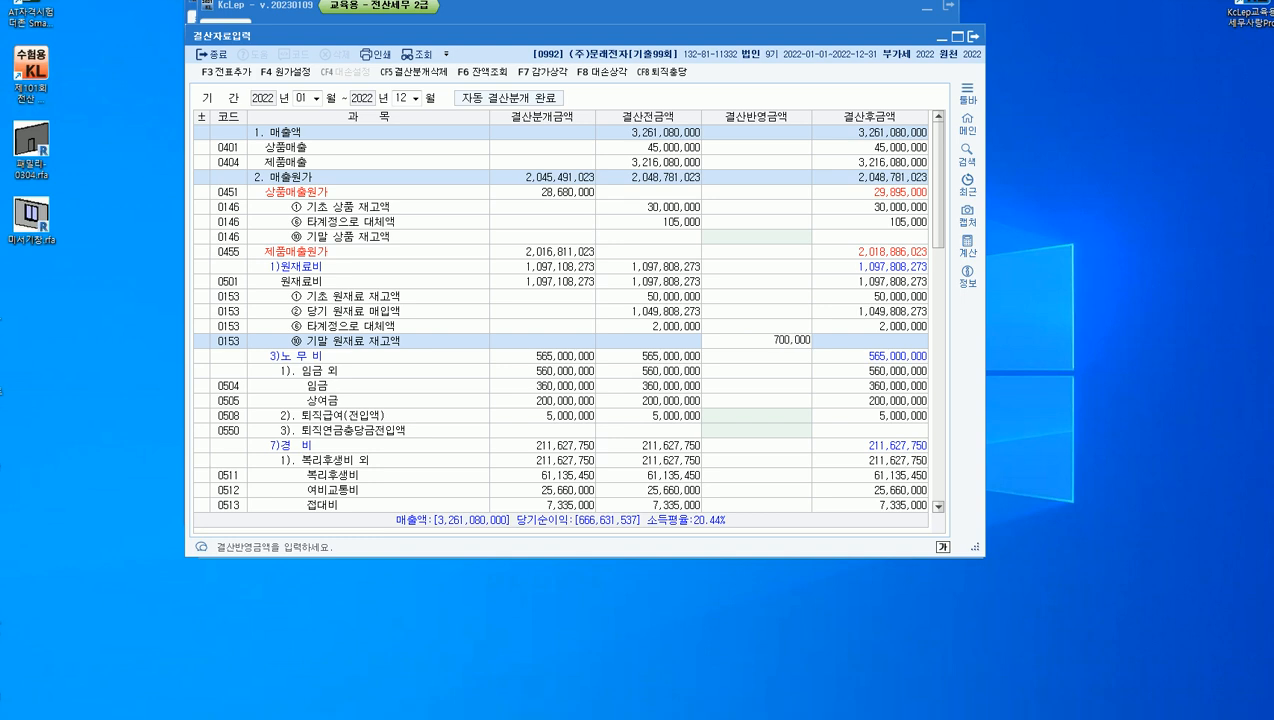
key(Return)
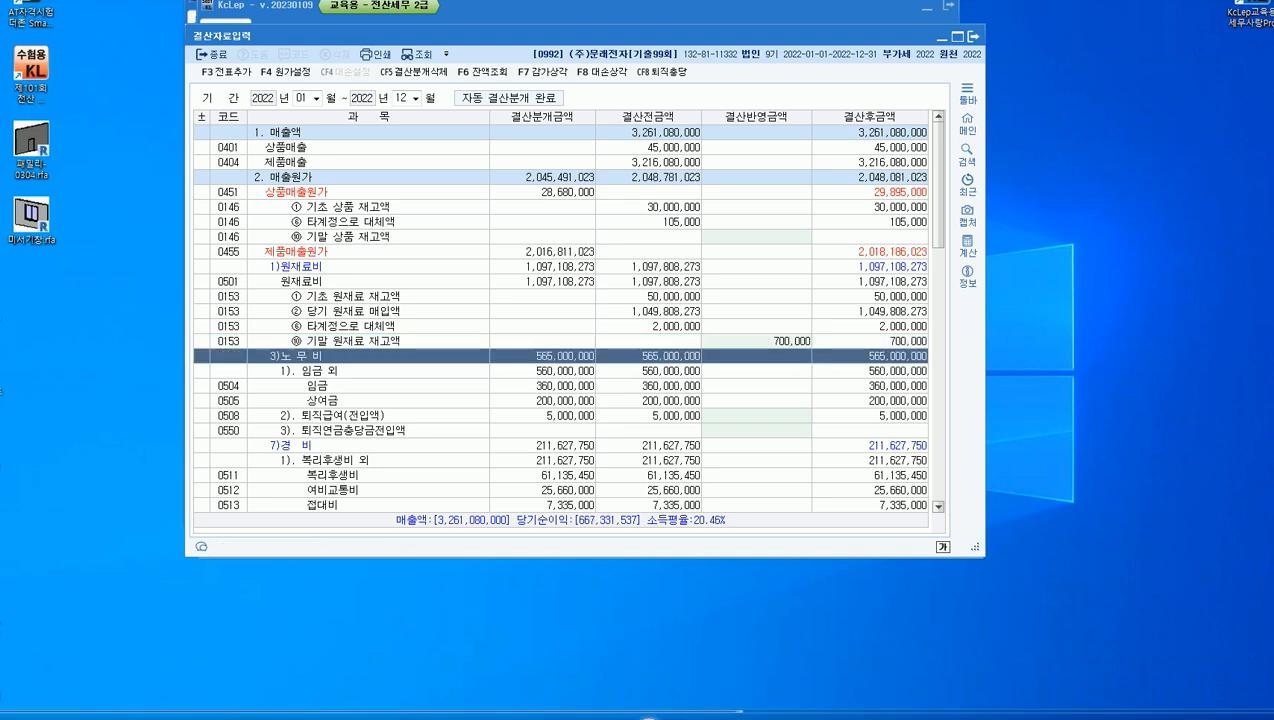
Set the closing amount (결산반영금액) of 기말 제품 재고액 to 1,375,000.
scroll(560, 320, down, 7)
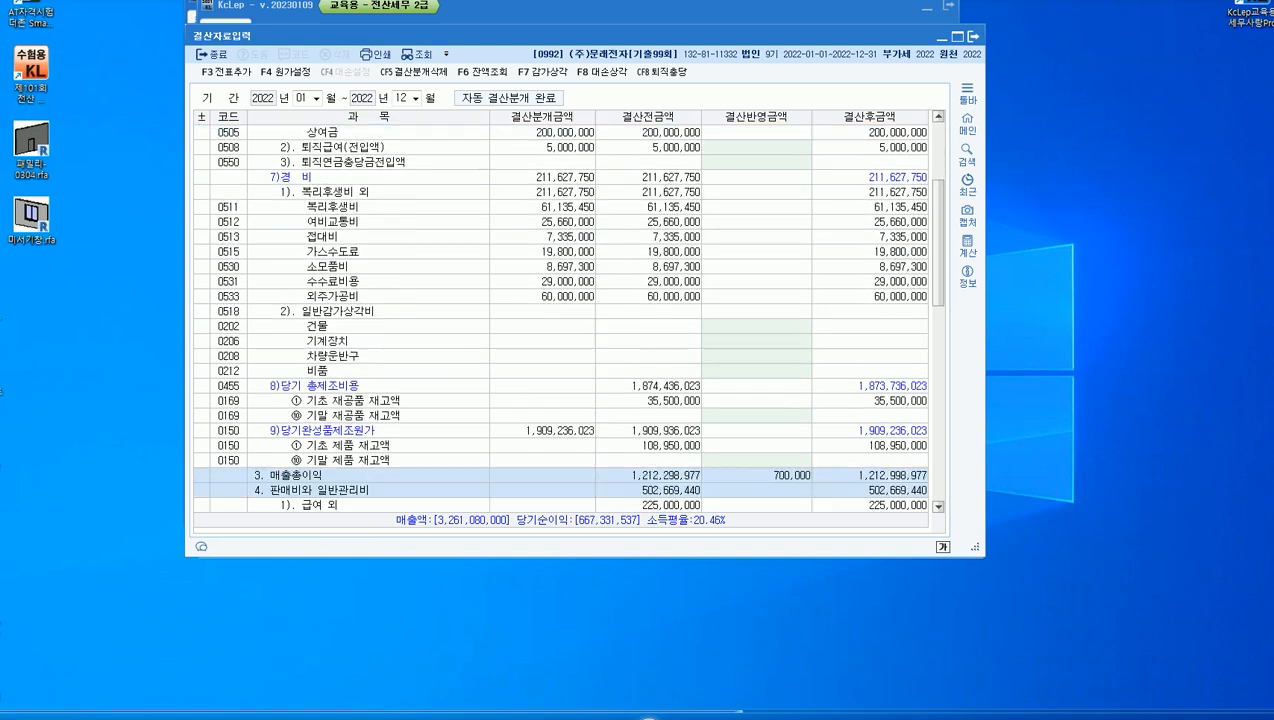
click(757, 416)
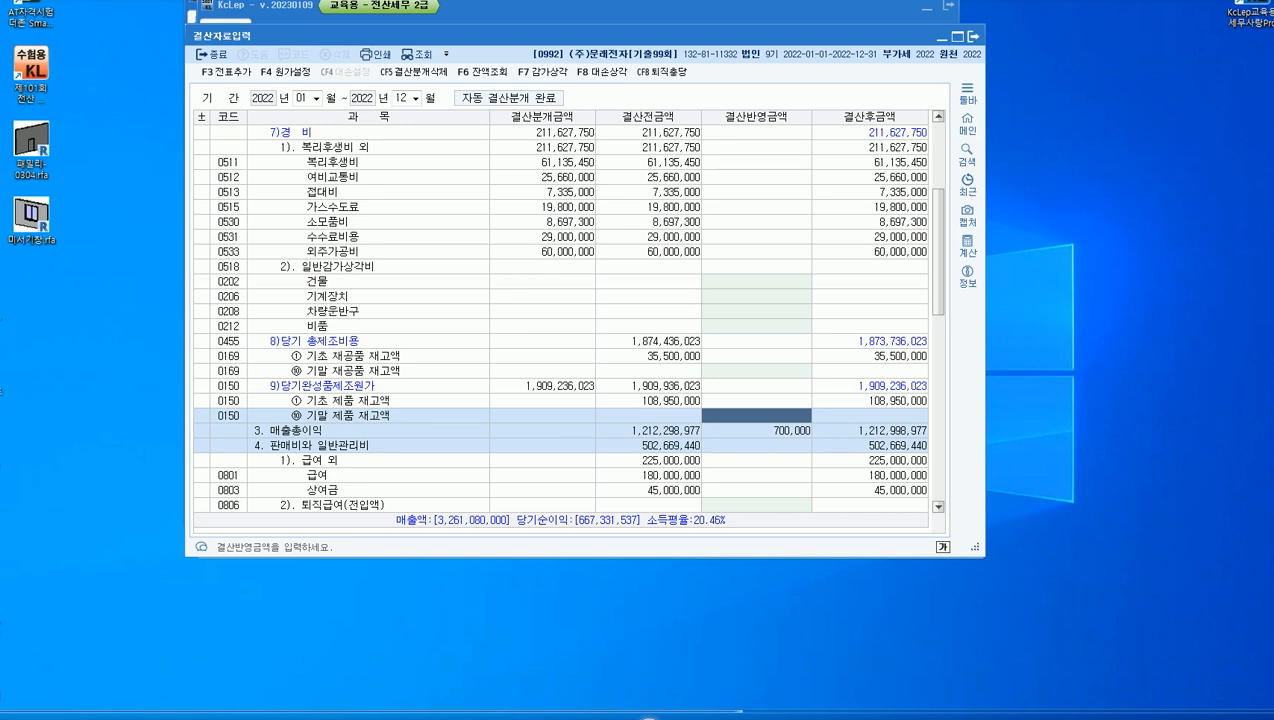
text(1375000)
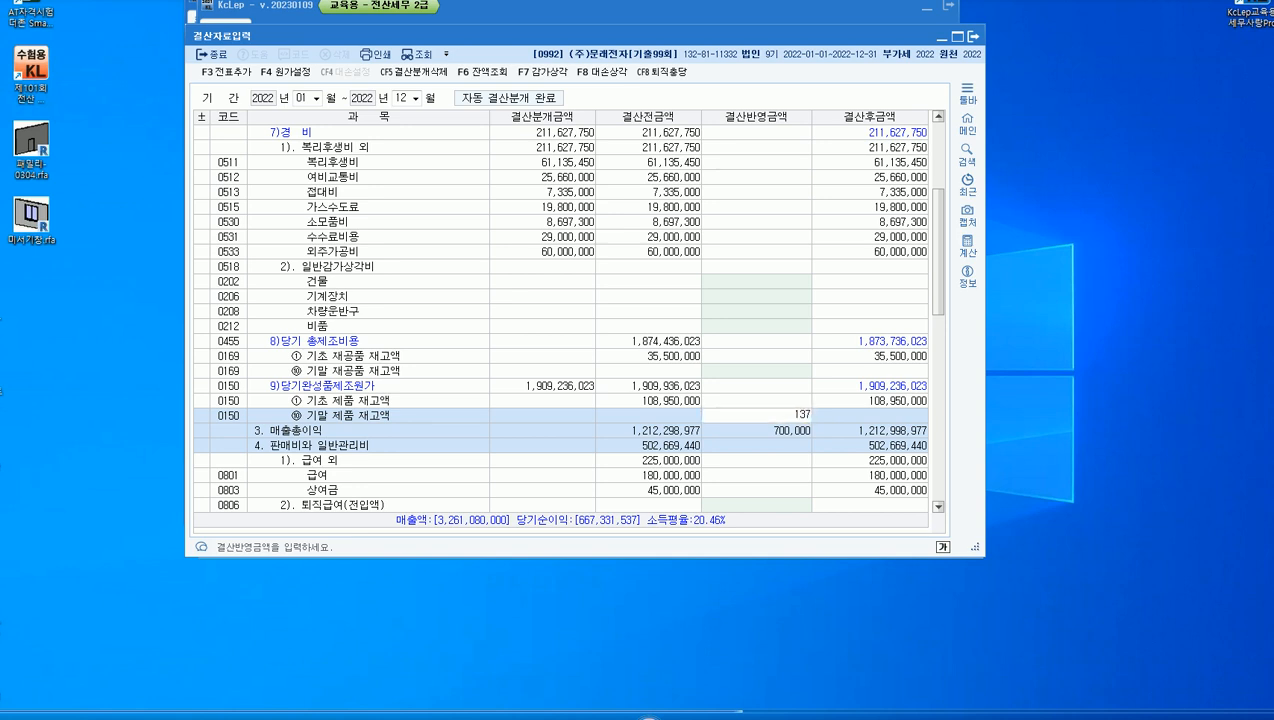
key(Return)
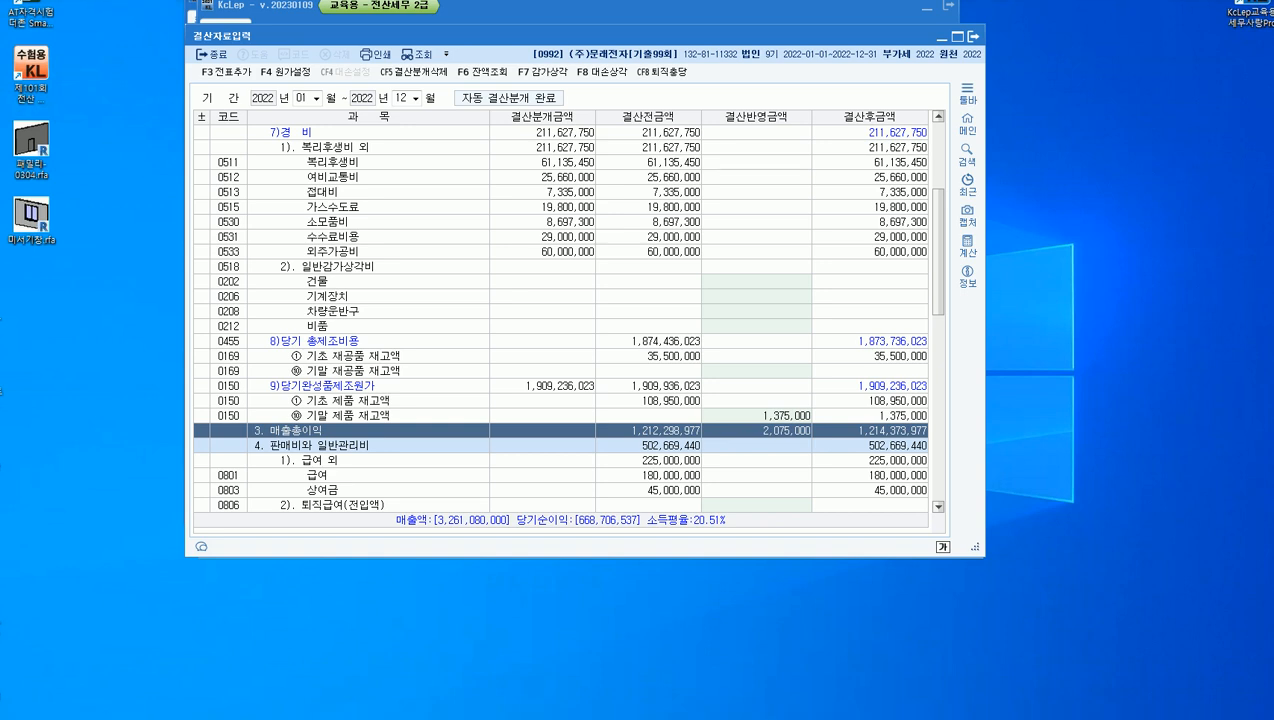
Set the closing amount (결산반영금액) of 기말 상품 재고액 to 1,320,000.
scroll(561, 310, up, 7)
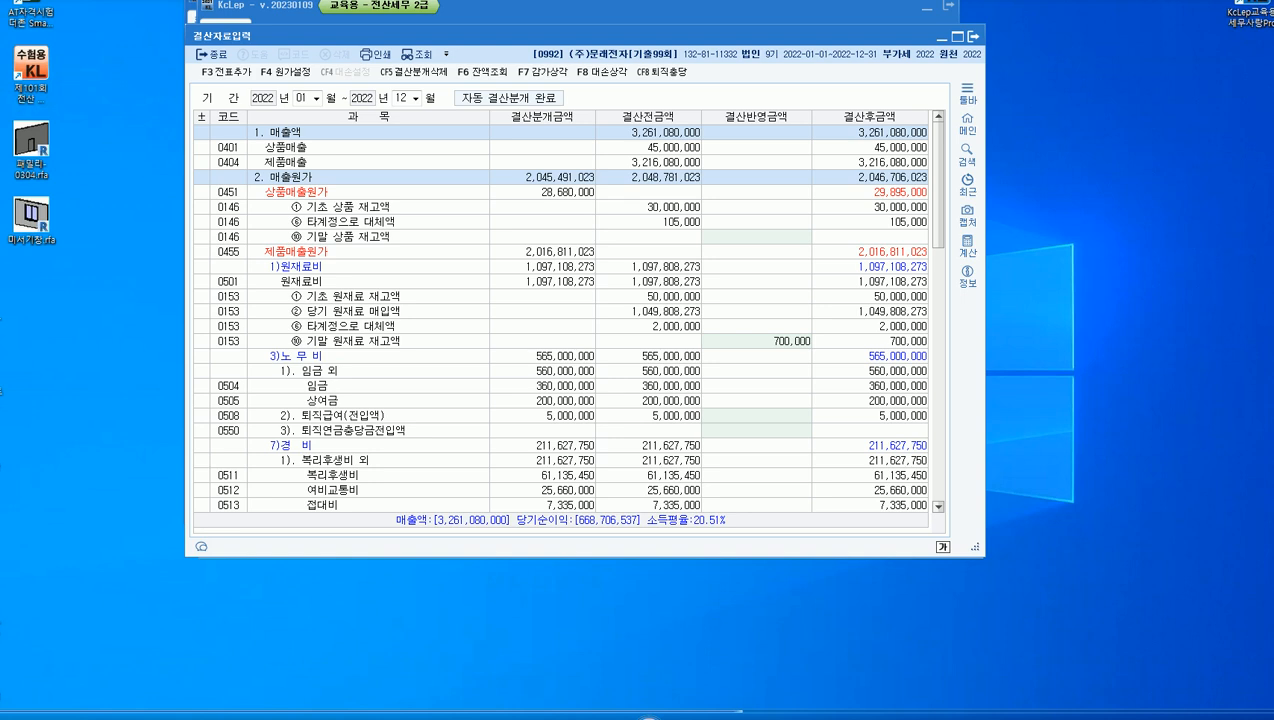
click(756, 237)
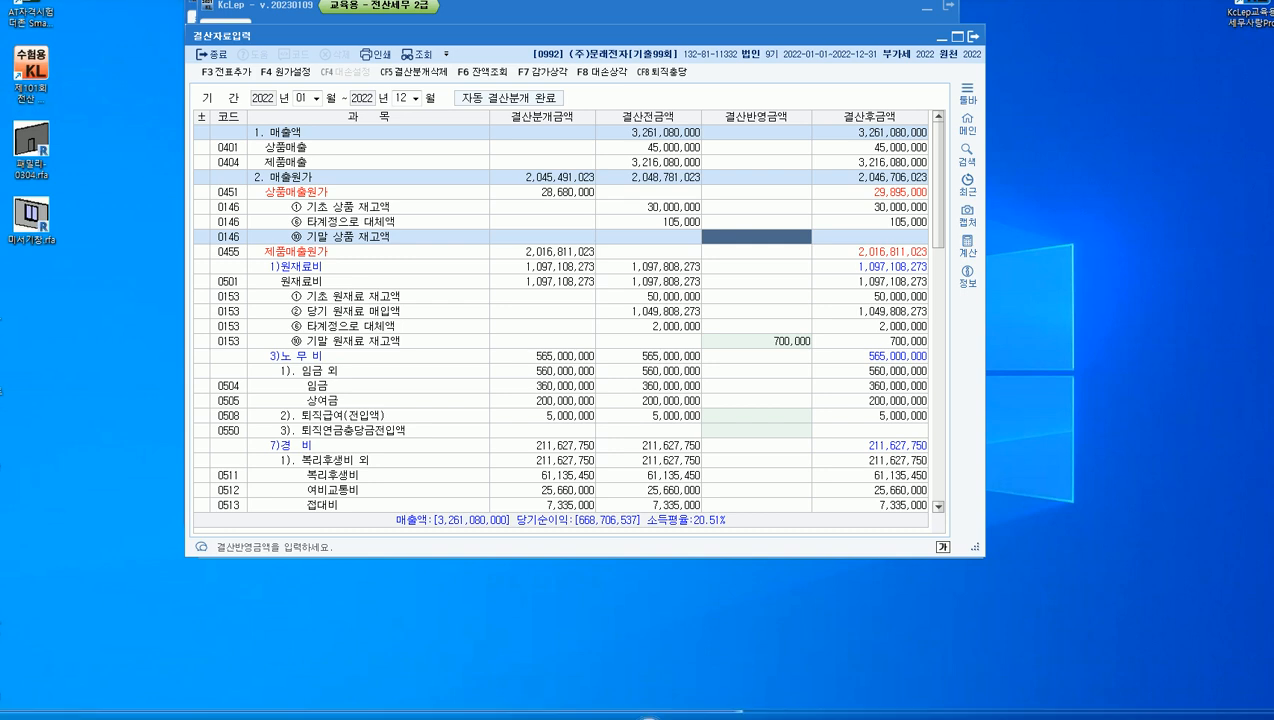
text(1320000)
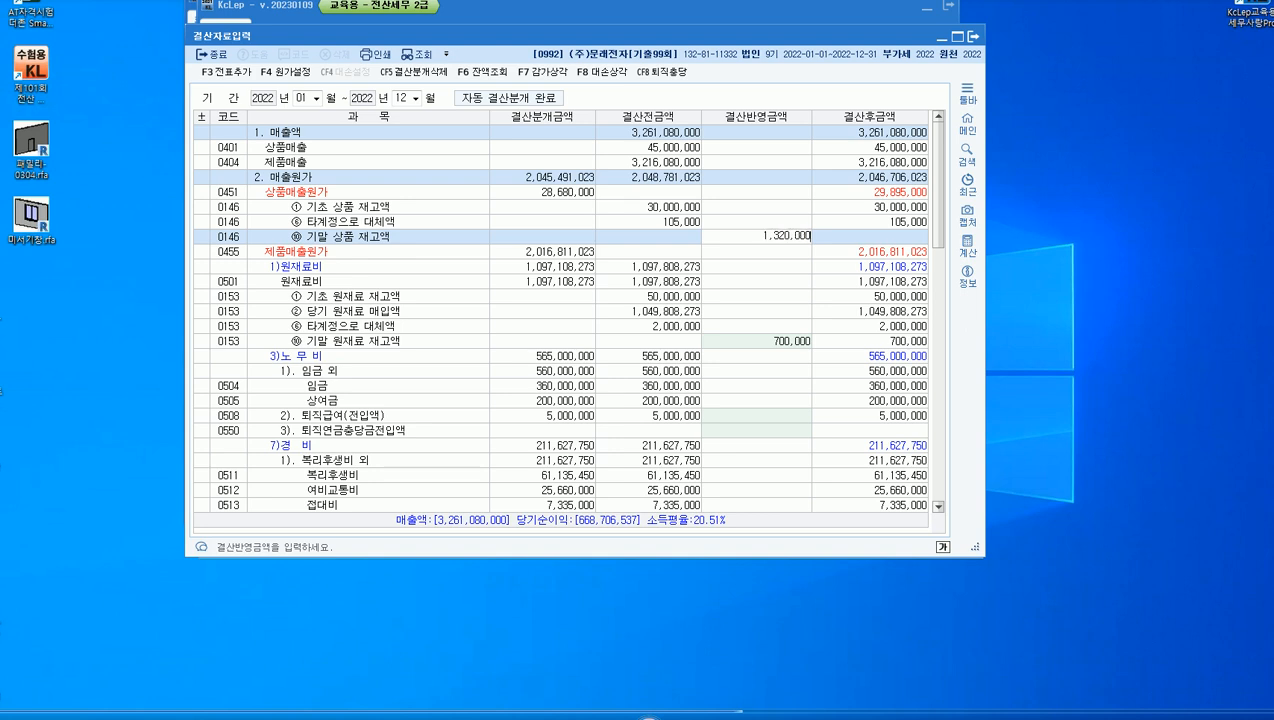
key(Return)
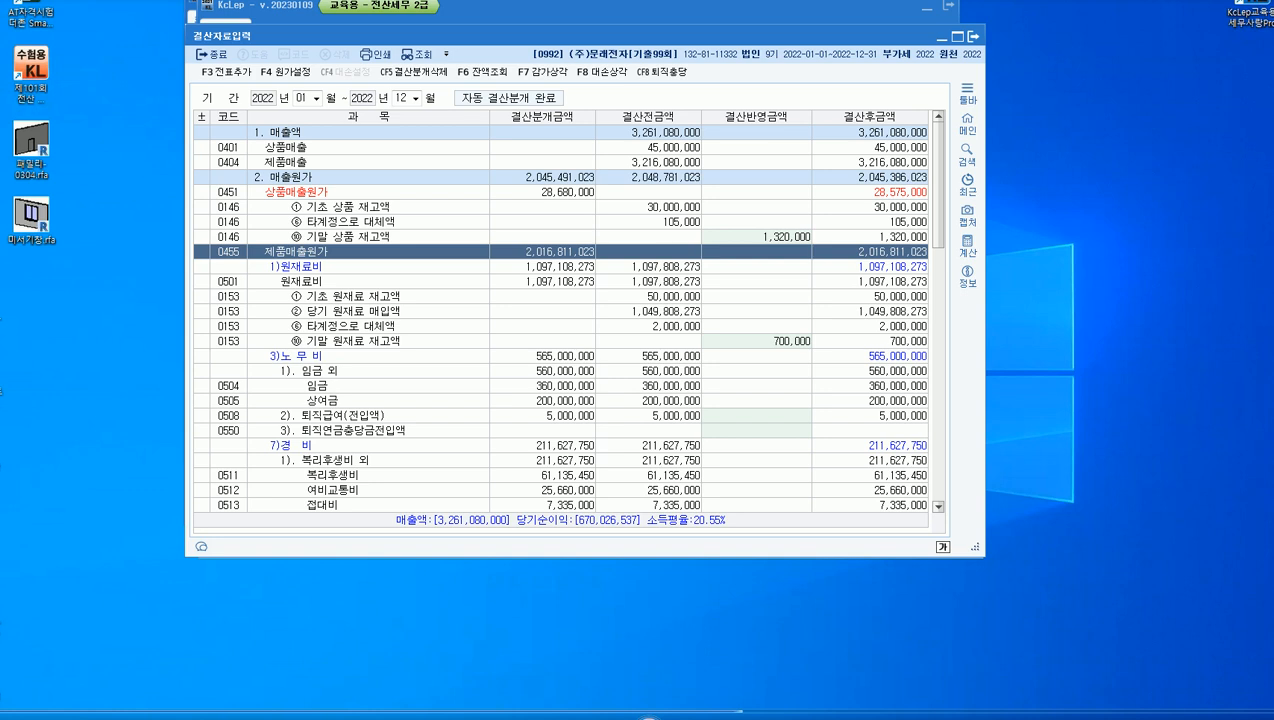
Check the December 31 lines in general voucher entry (일반전표입력), then return to the closing data entry.
drag(340, 36, 317, 132)
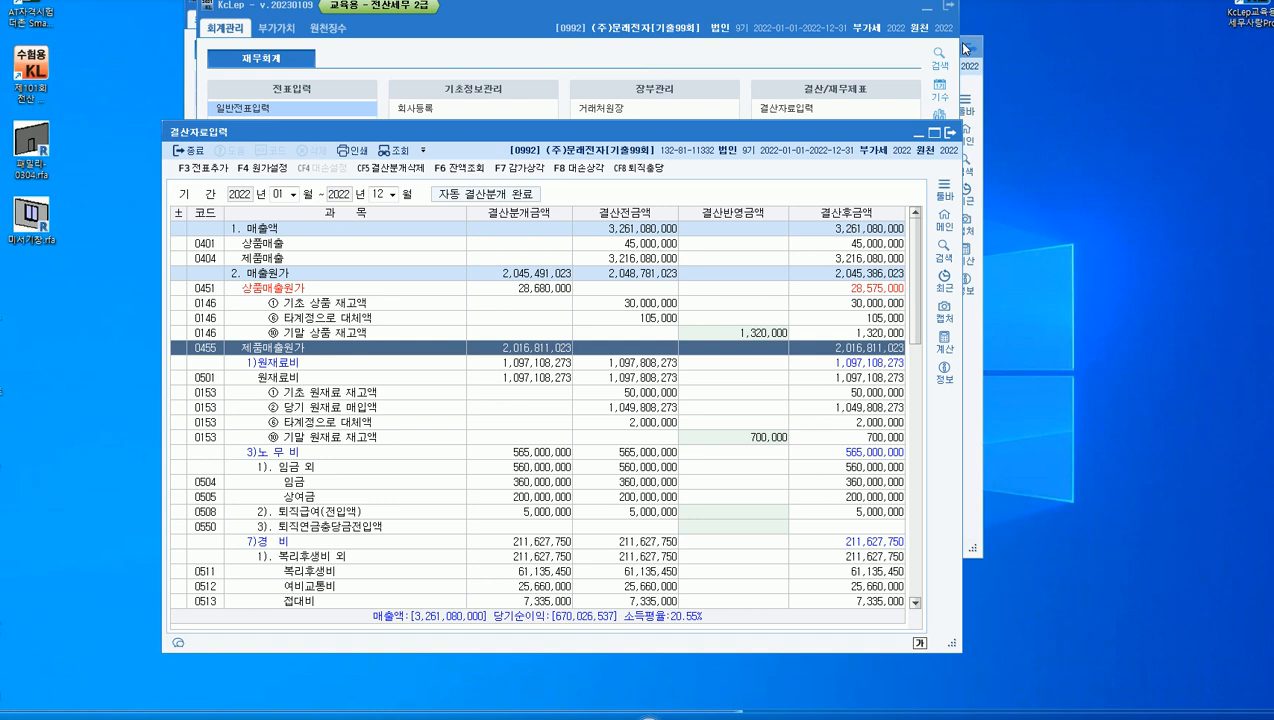
click(965, 48)
key(Return)
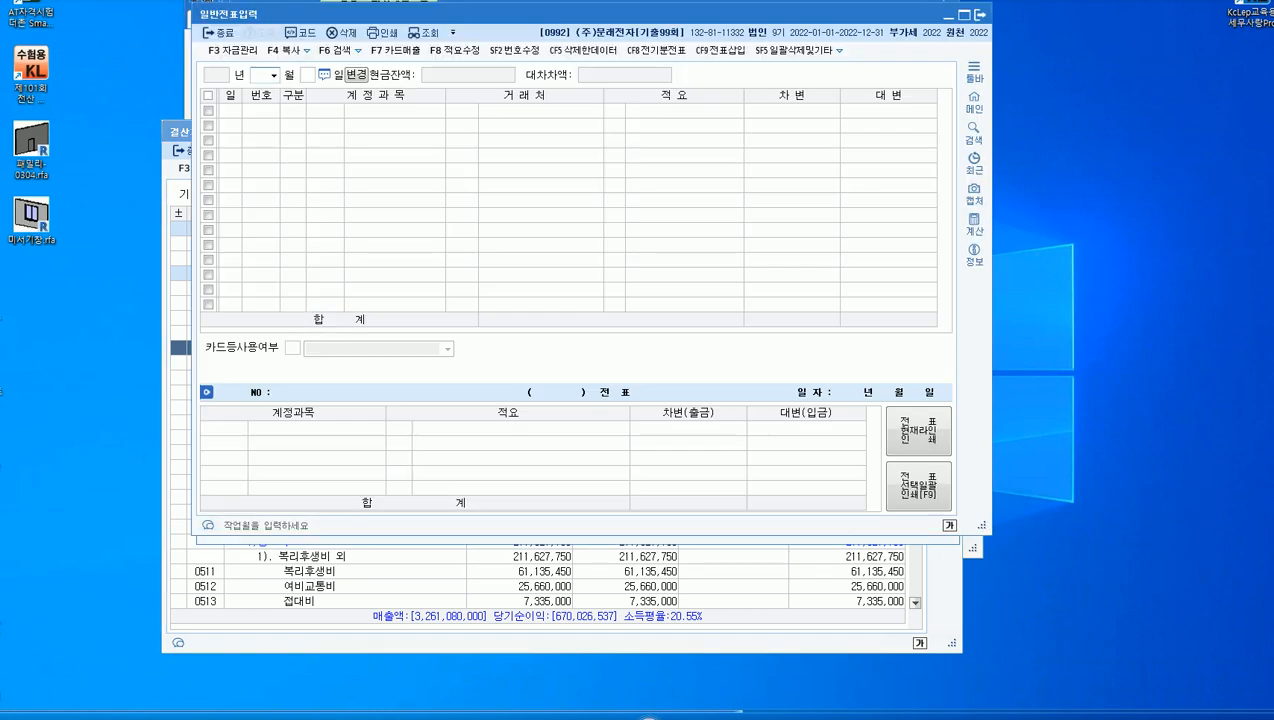
text(12)
key(Return)
text(31)
key(Return)
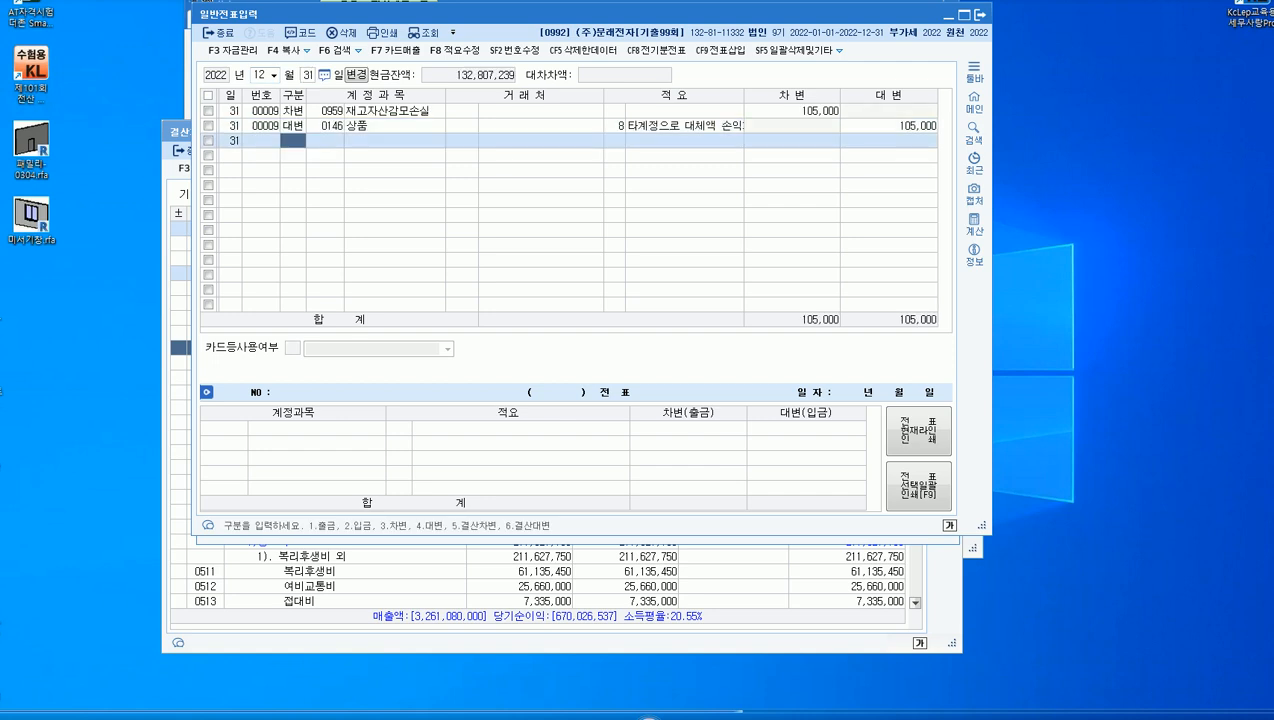
key(Escape)
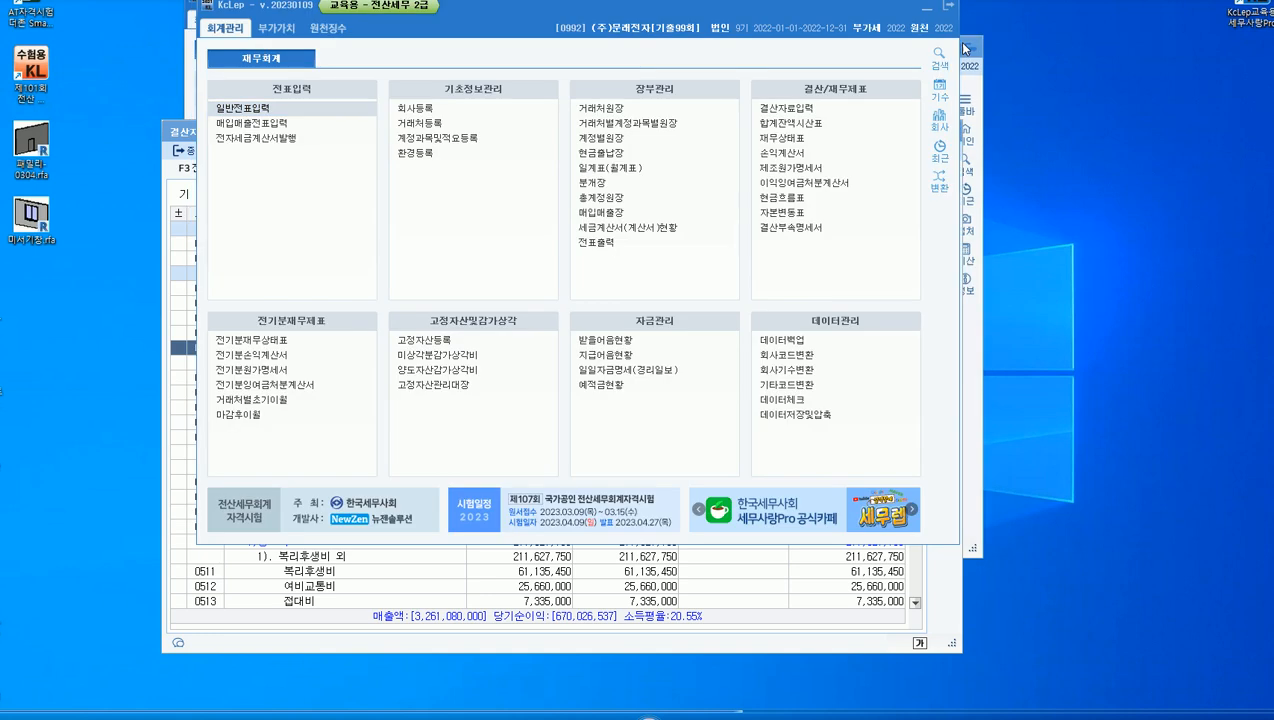
click(540, 571)
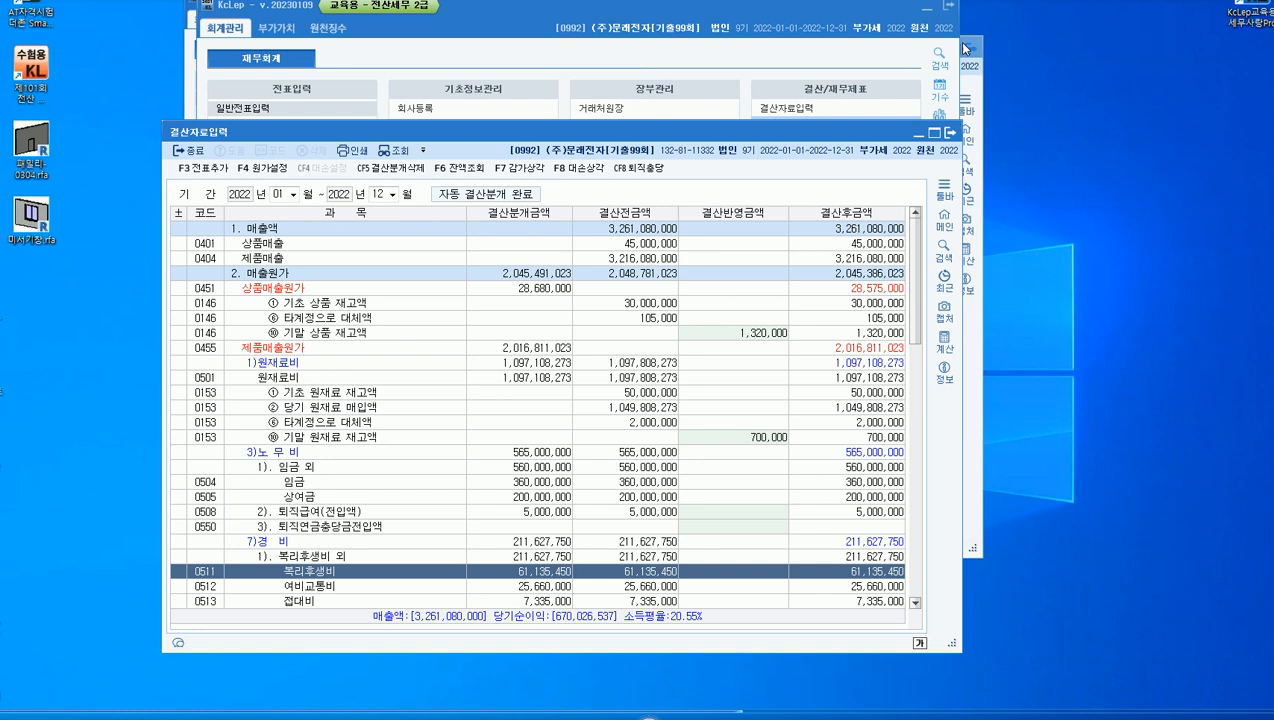
Review the closing amounts (결산반영금액) of the ending 상품, 원재료 and 제품 inventories in the closing data entry.
click(734, 333)
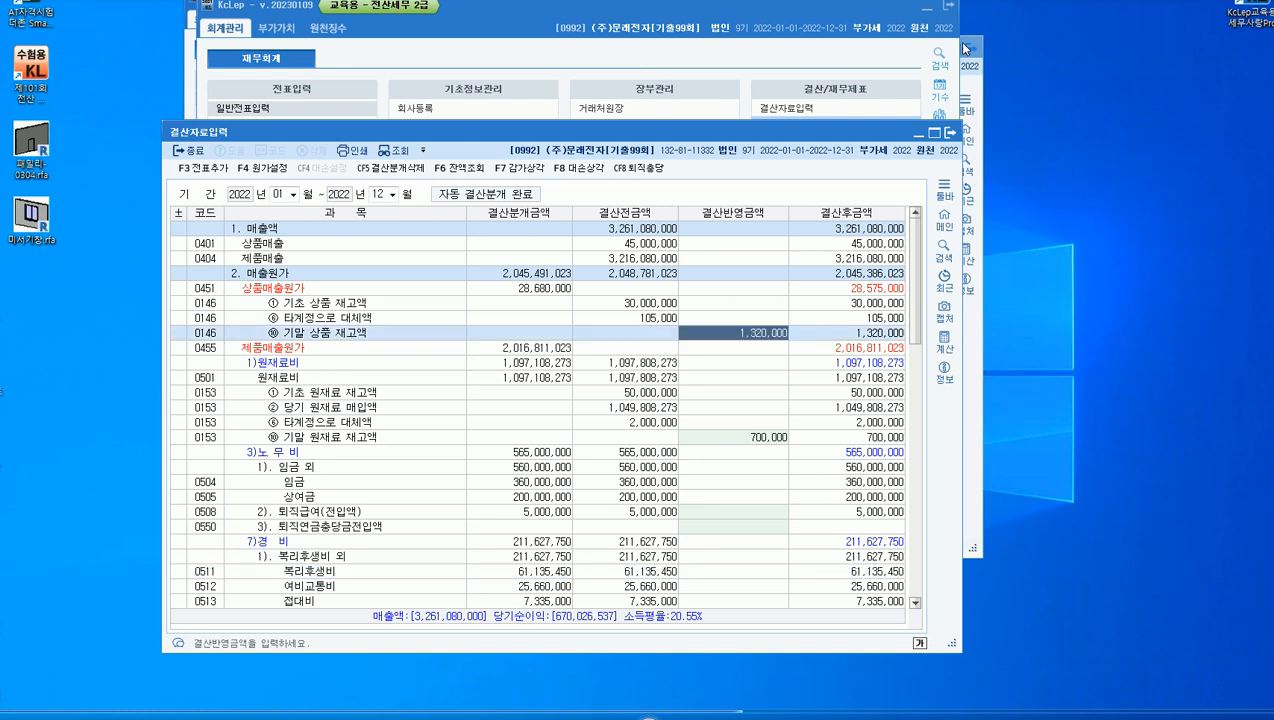
scroll(734, 333, down, 7)
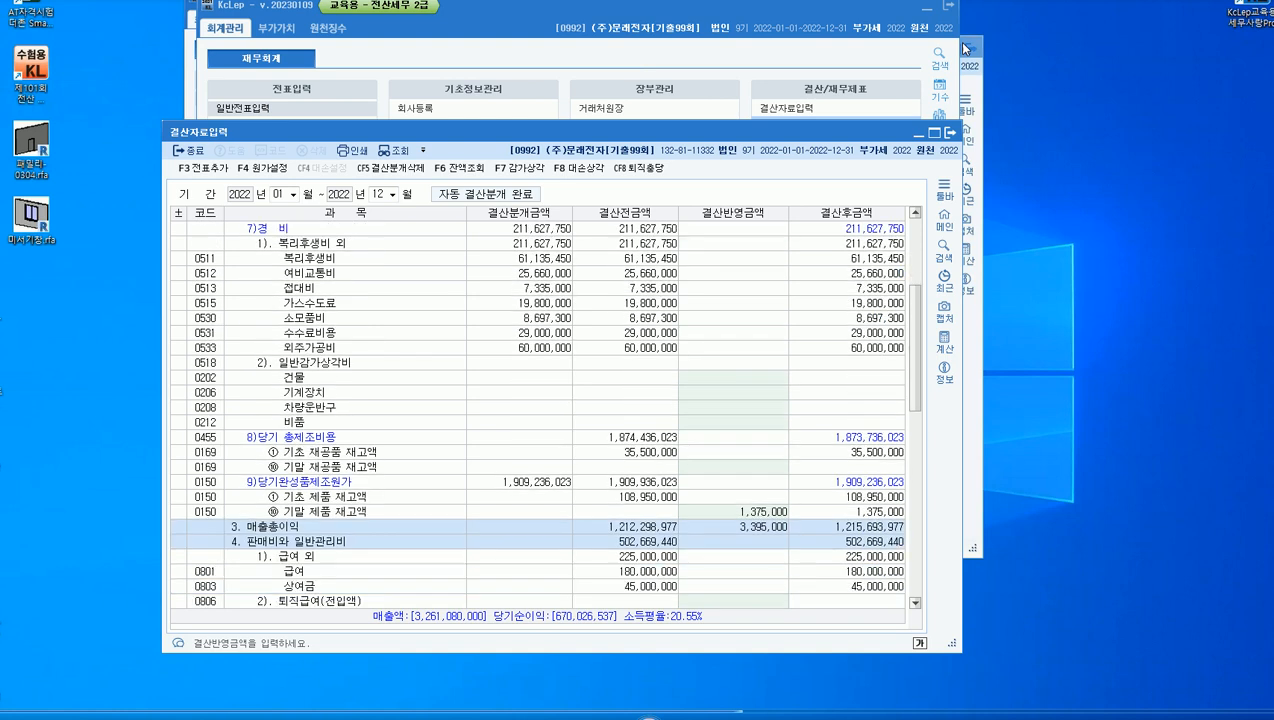
click(734, 512)
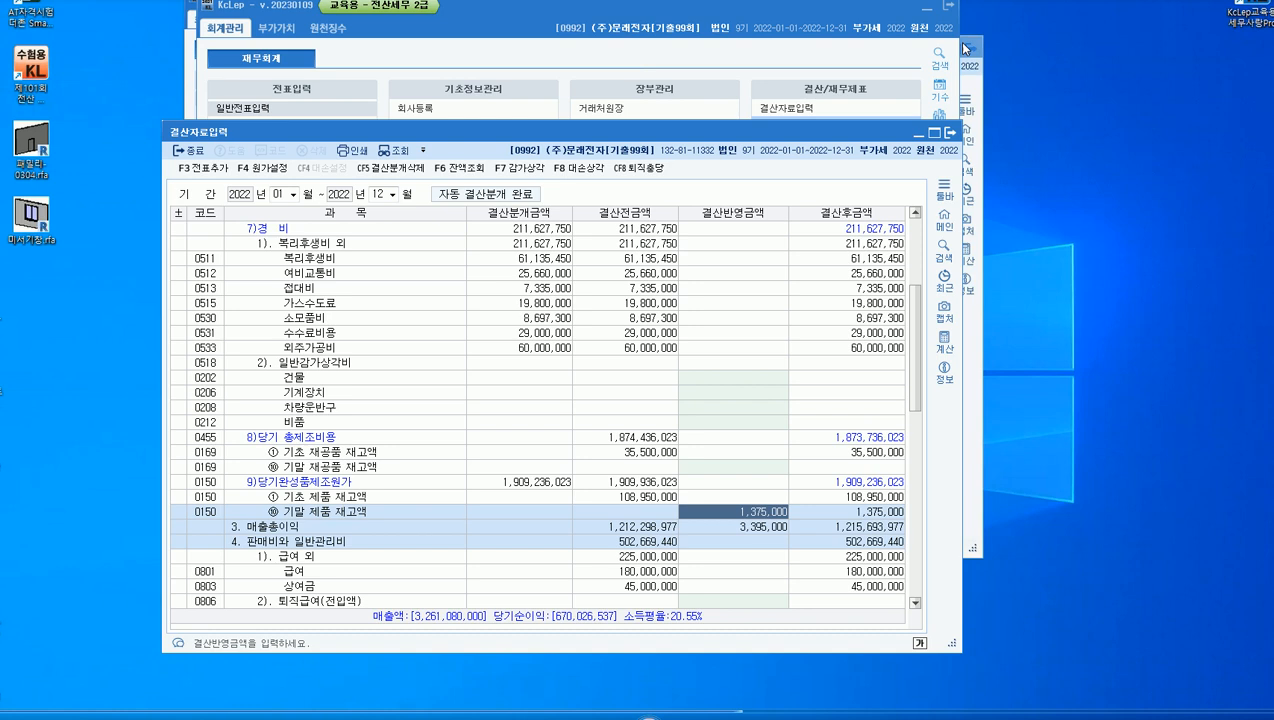
scroll(965, 48, up, 7)
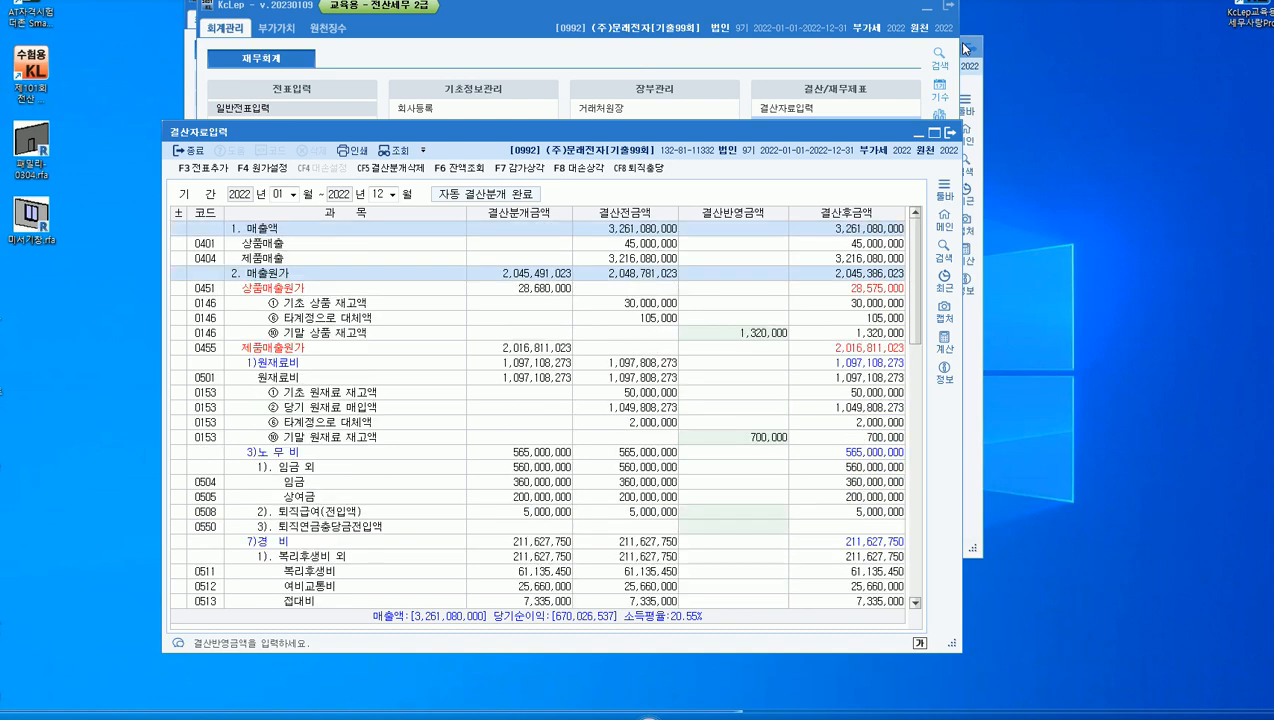
key(Return)
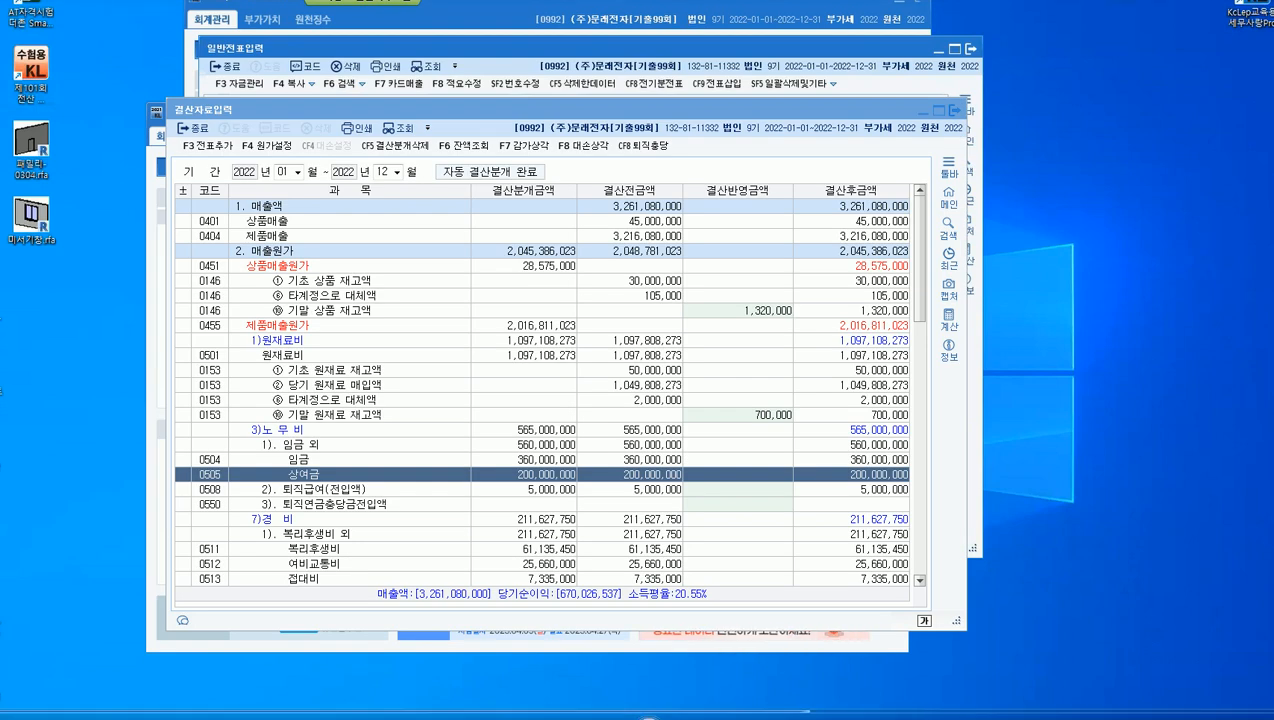
click(738, 311)
click(738, 415)
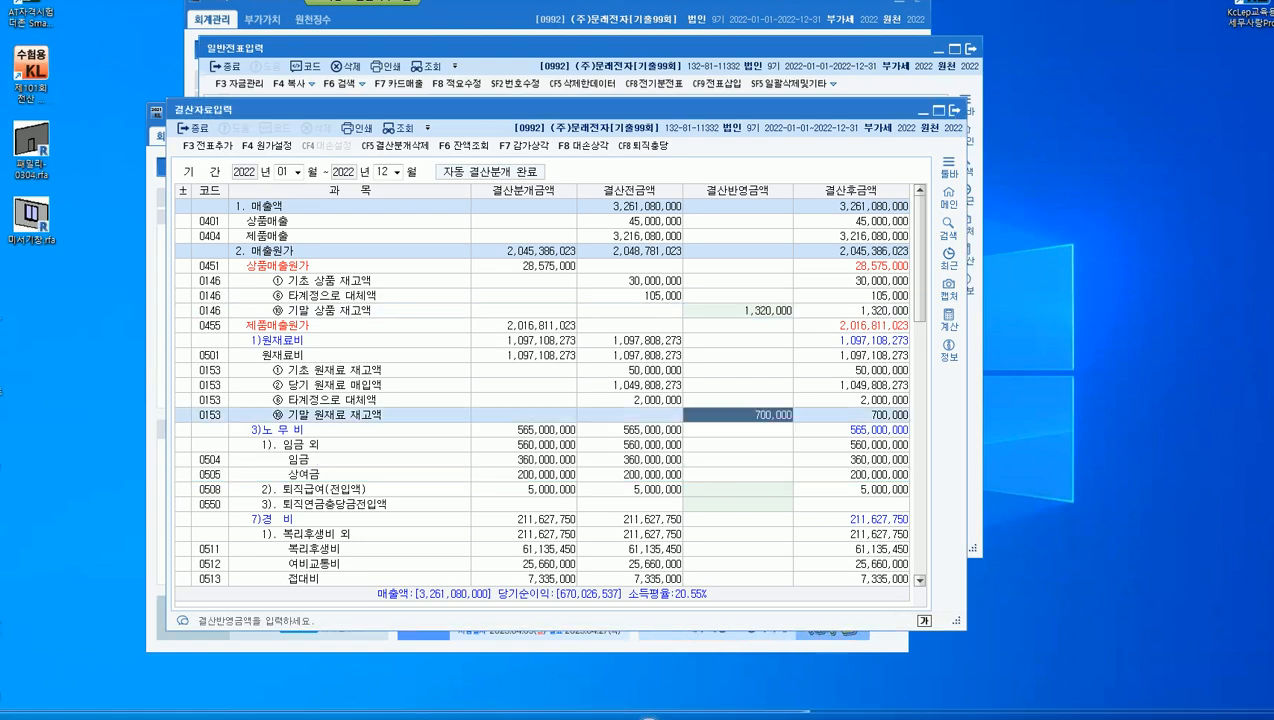
scroll(540, 390, down, 8)
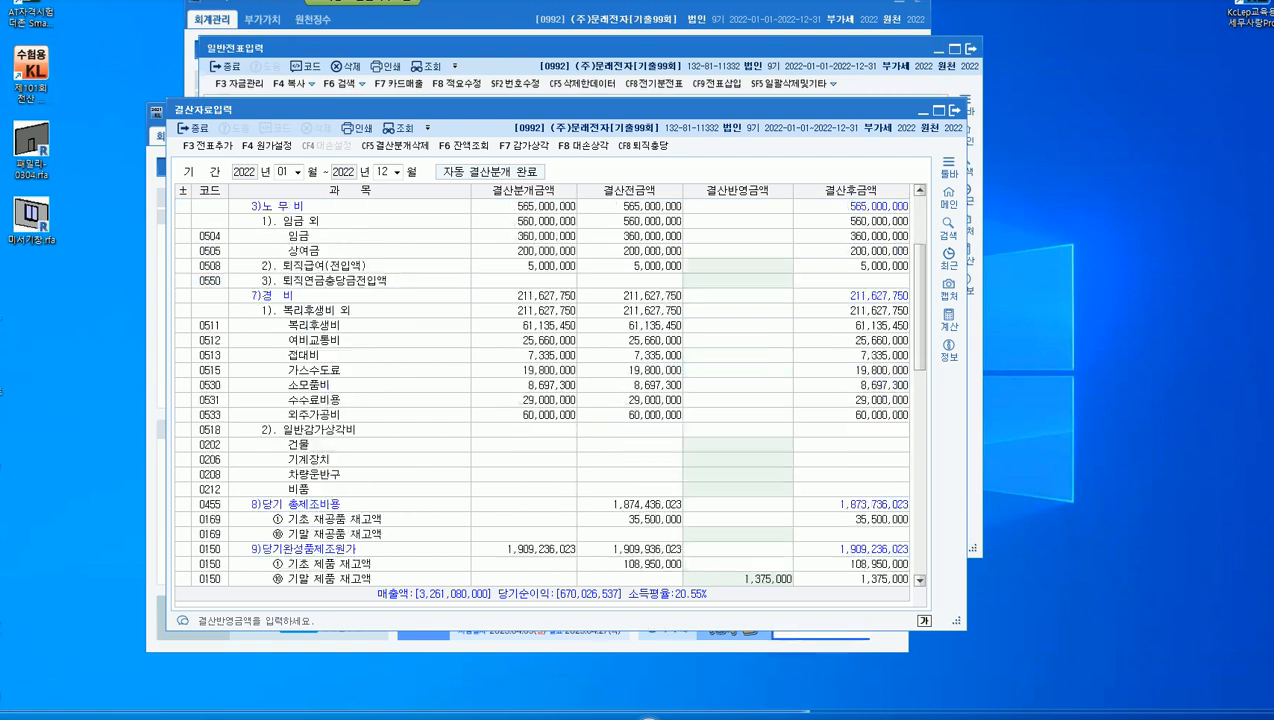
scroll(540, 390, up, 8)
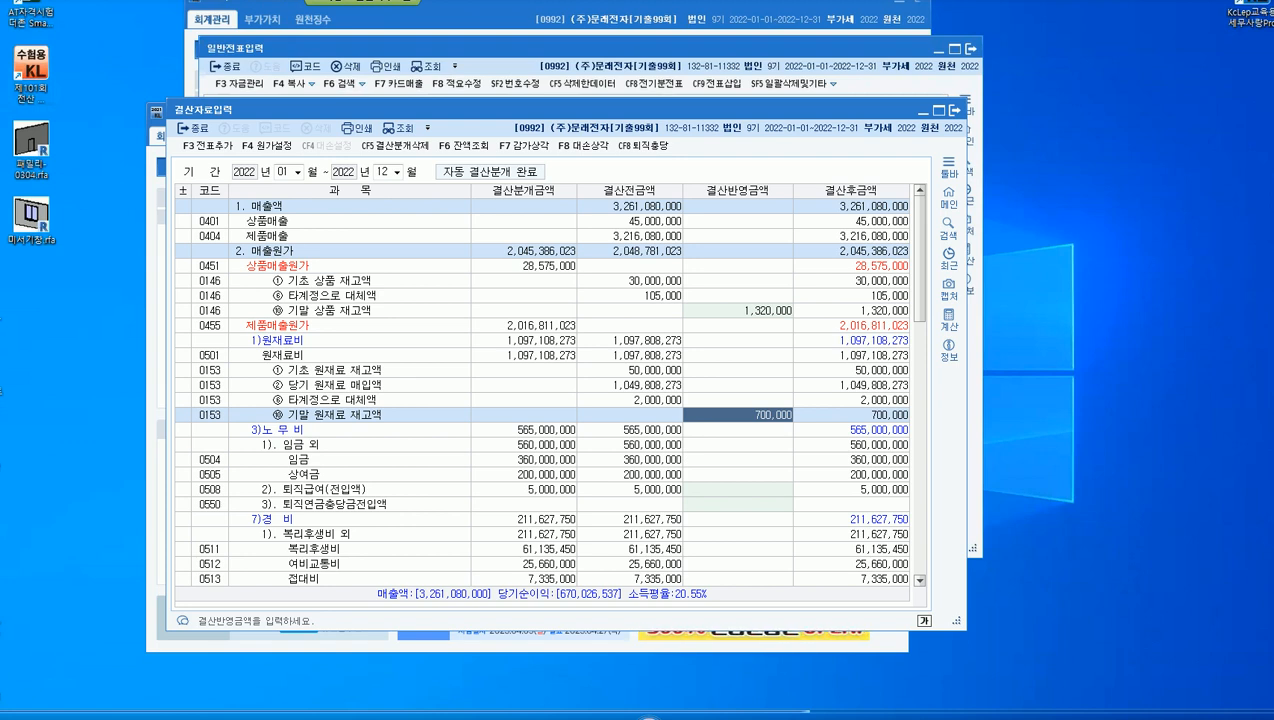
Generate the automatic closing entries from the closing data with 전표추가 and confirm adding them to the vouchers.
key(F3)
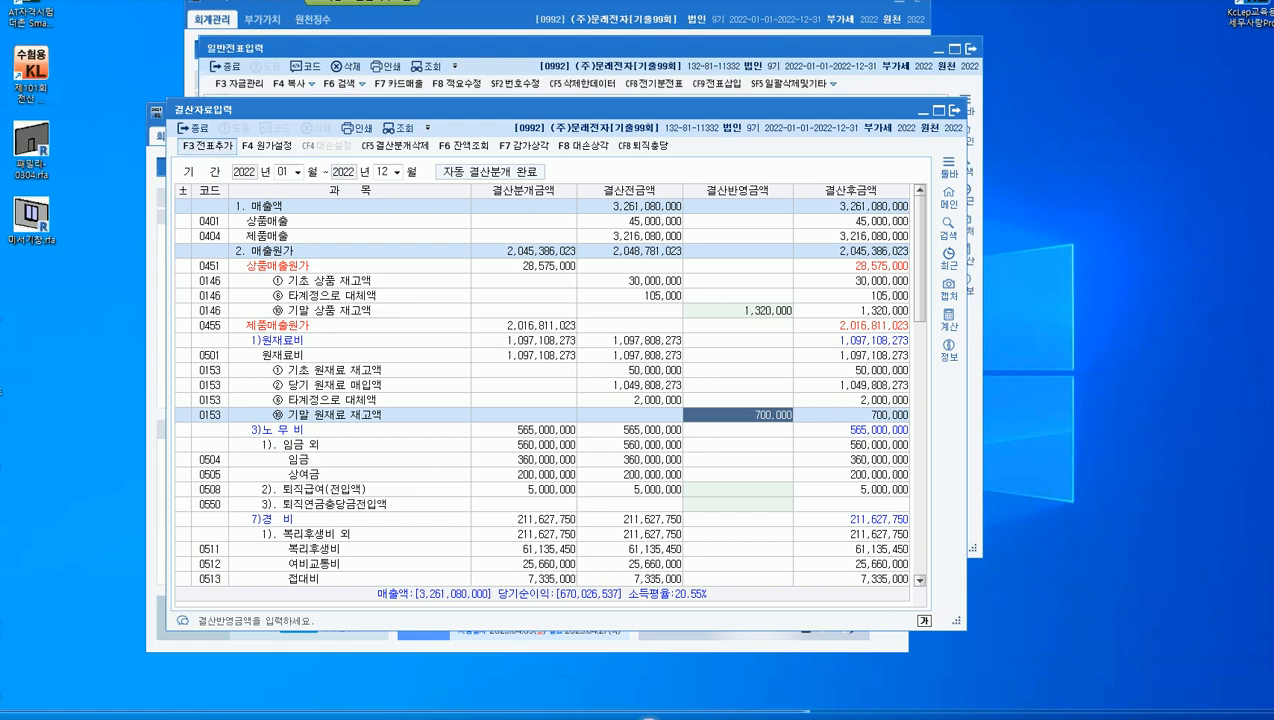
key(Return)
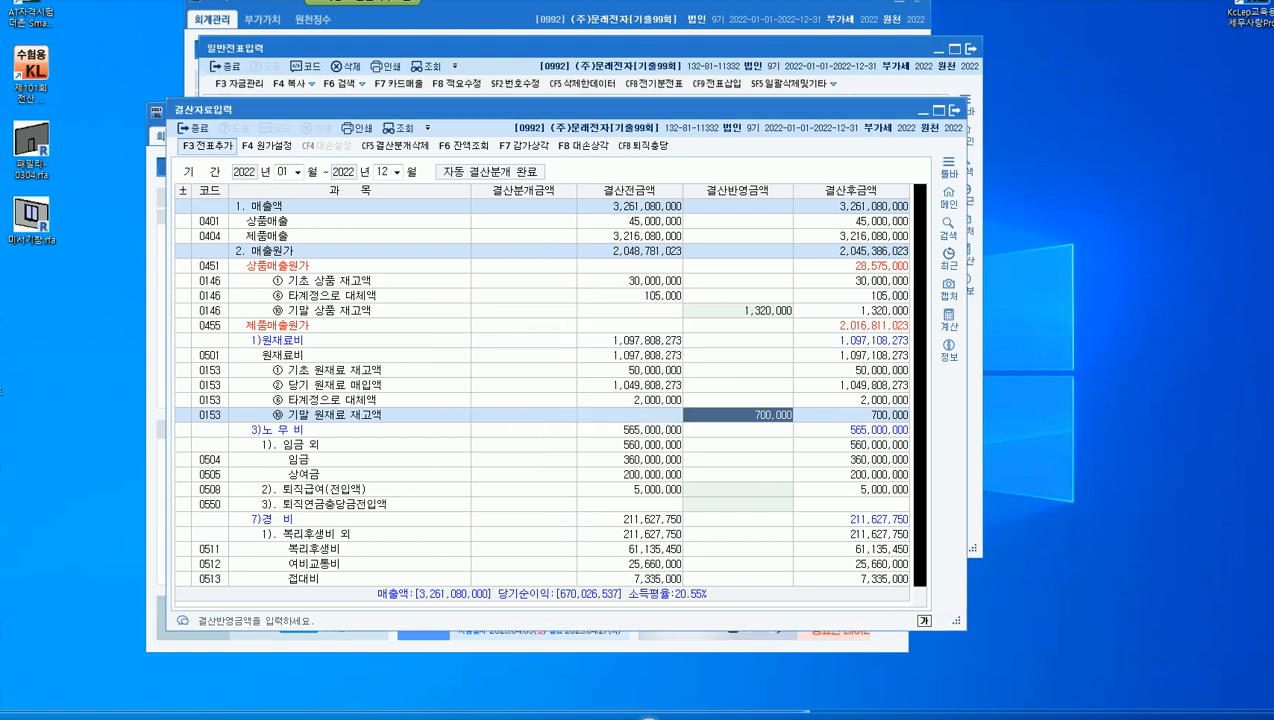
key(Return)
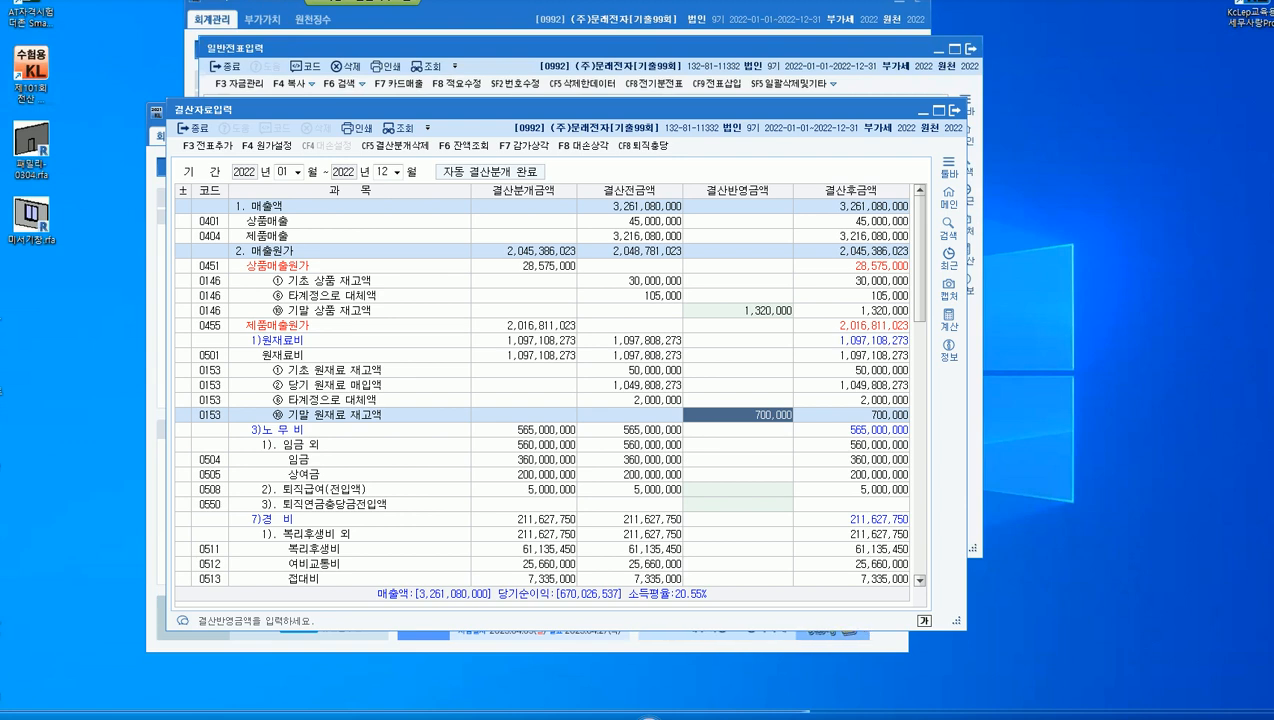
Close the closing data entry and open general voucher entry (일반전표입력) for December 31.
click(953, 111)
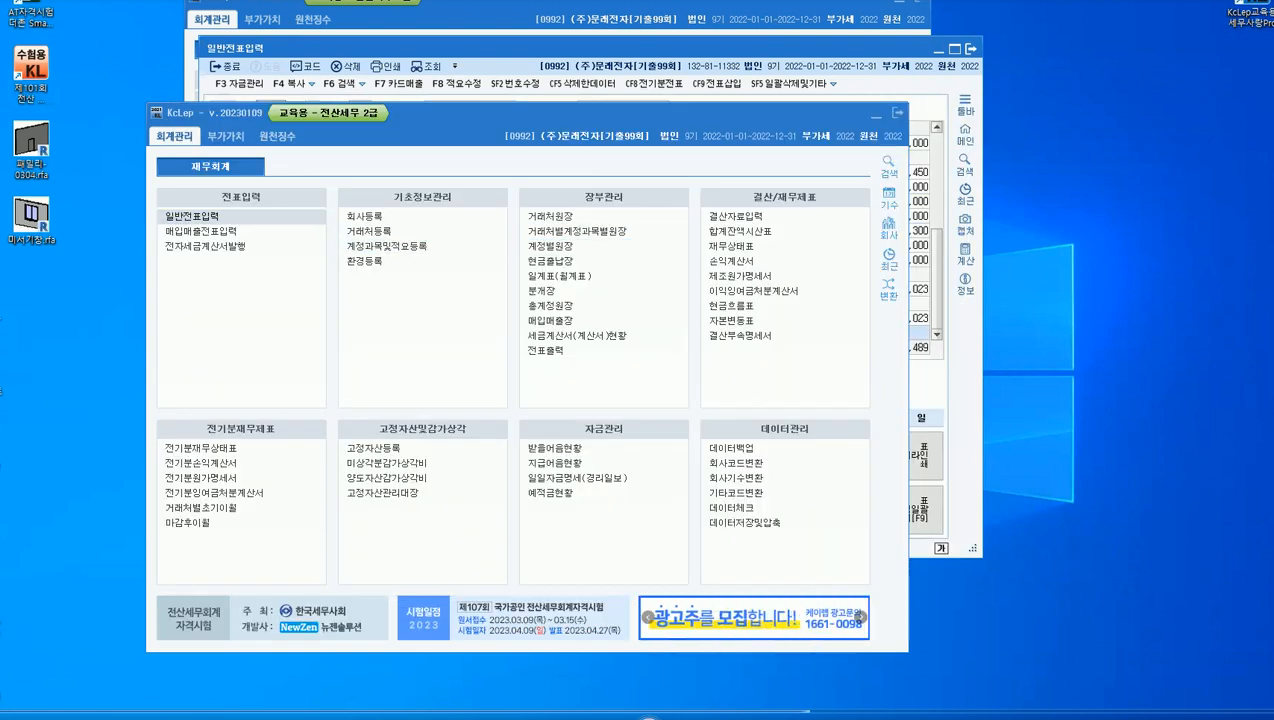
click(192, 216)
text(12)
key(Return)
text(31)
key(Return)
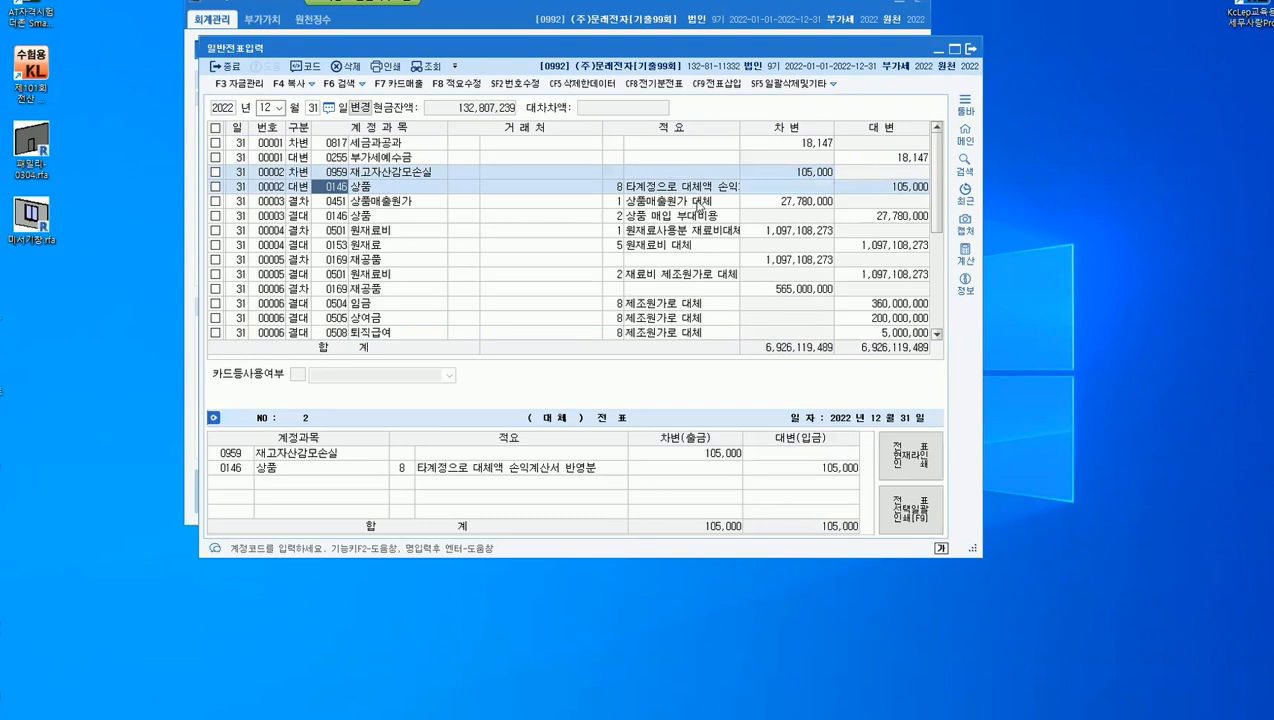
On the empty row after the closing entries, add a debit line (차변) for 0107 단기매매증권 of 2,500,000.
click(672, 186)
scroll(563, 199, down, 4)
scroll(321, 309, up, 2)
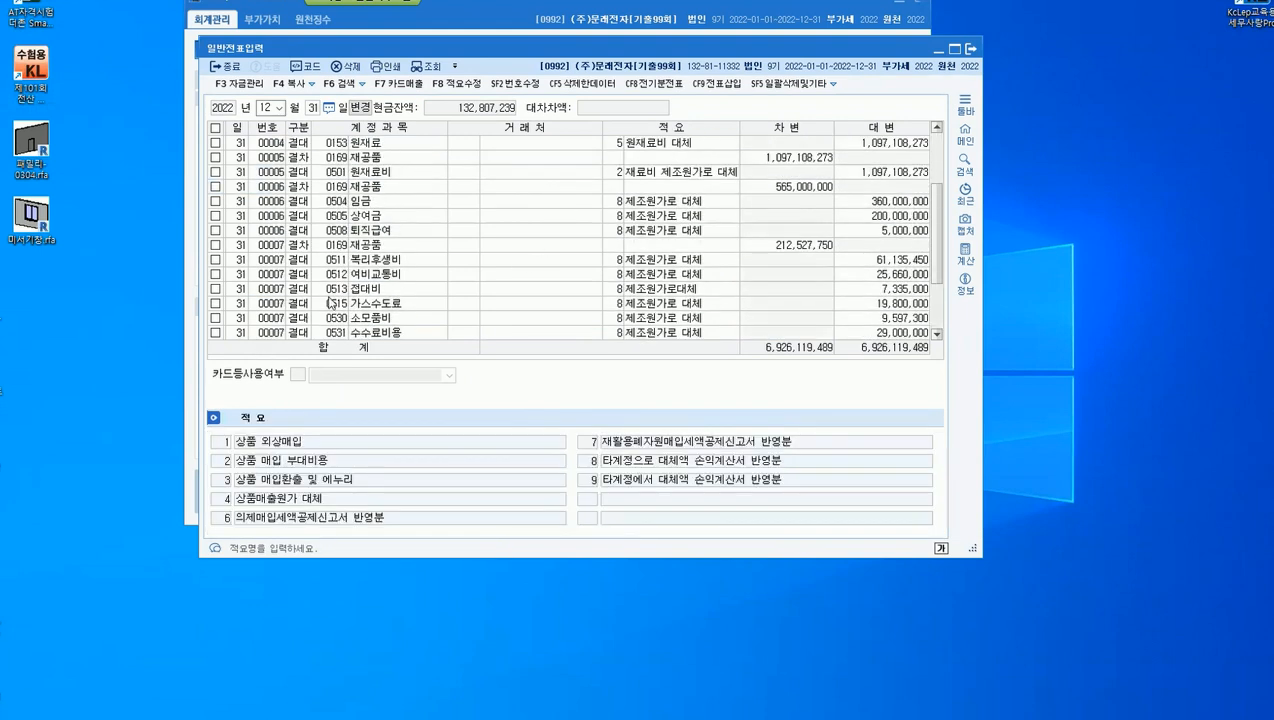
scroll(325, 315, down, 2)
scroll(321, 320, down, 2)
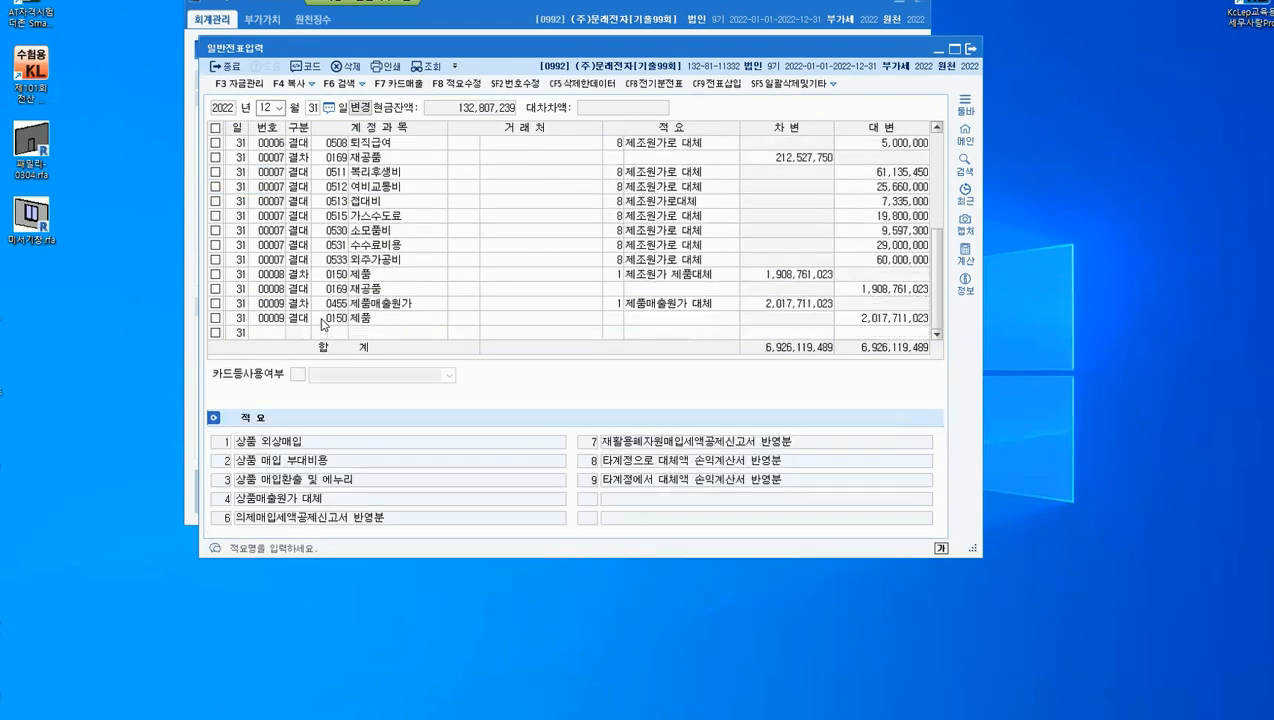
click(297, 333)
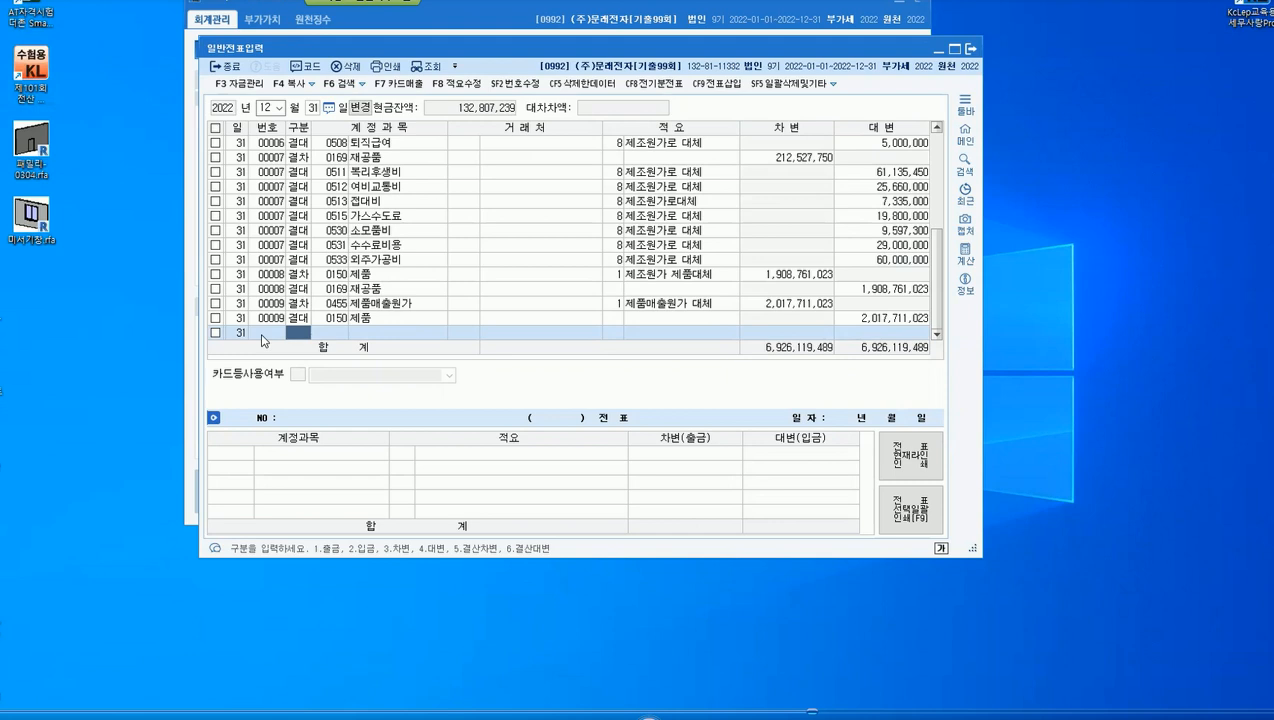
text(3단기매)
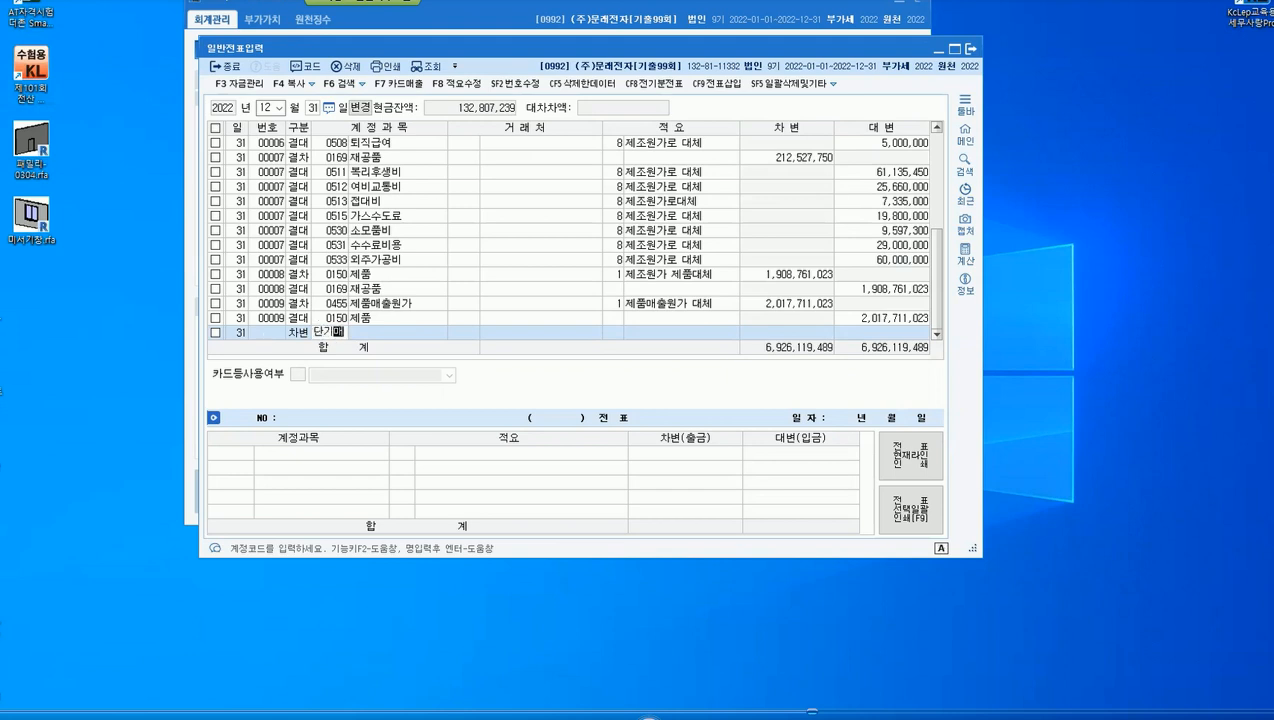
key(Return)
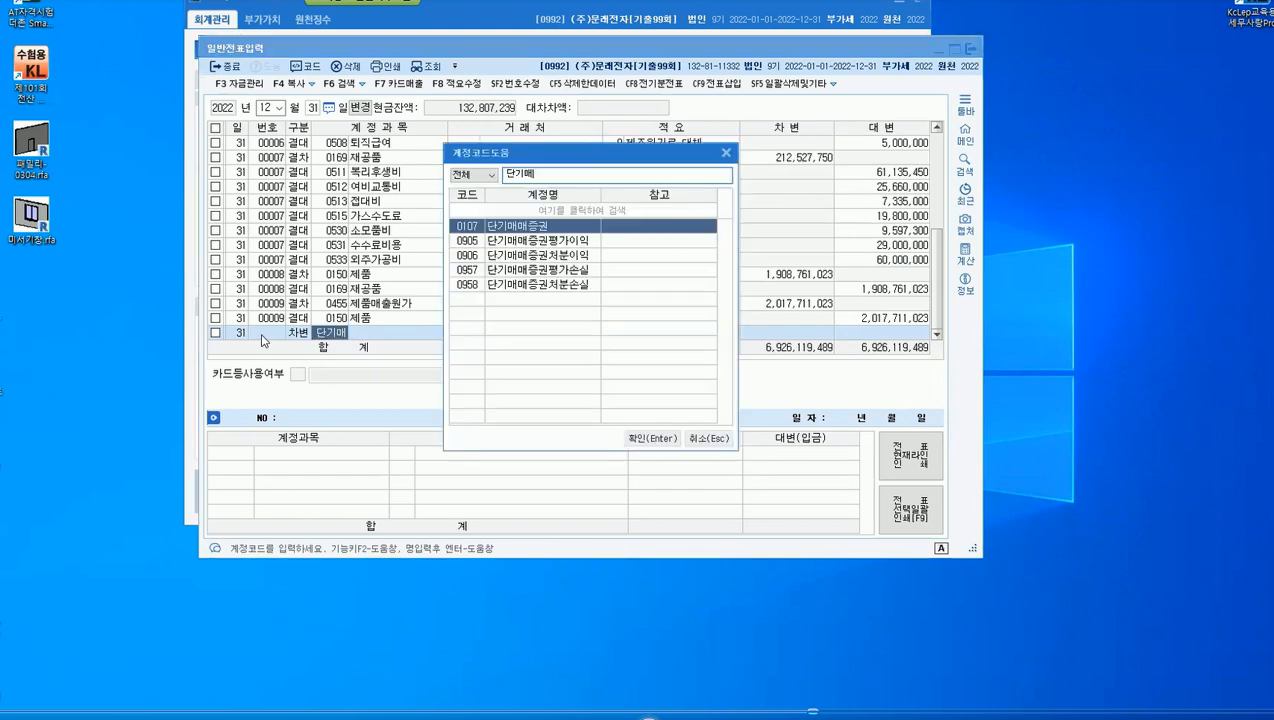
key(Return)
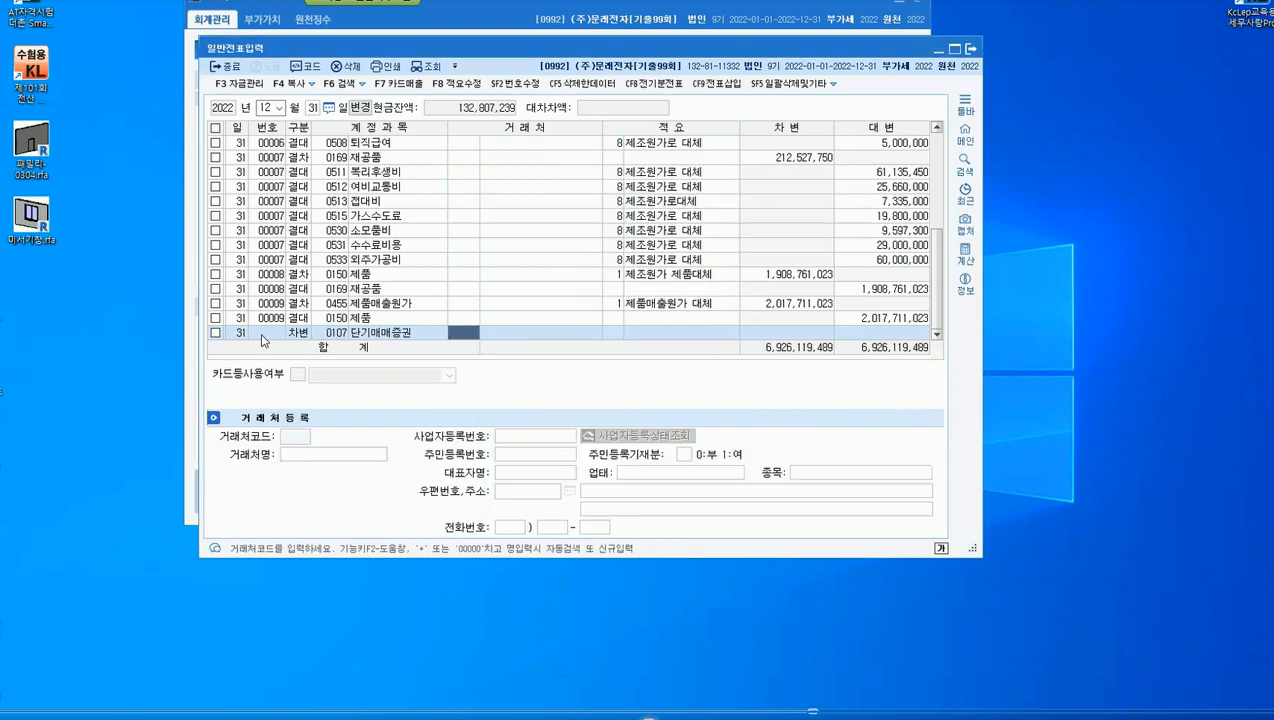
key(Return)
key(Return)
text(2,500,000)
key(Return)
Complete the securities valuation voucher with a credit line (대변) for 0905 단기매매증권평가이익 of 2,500,000.
text(4)
key(Return)
text(단기)
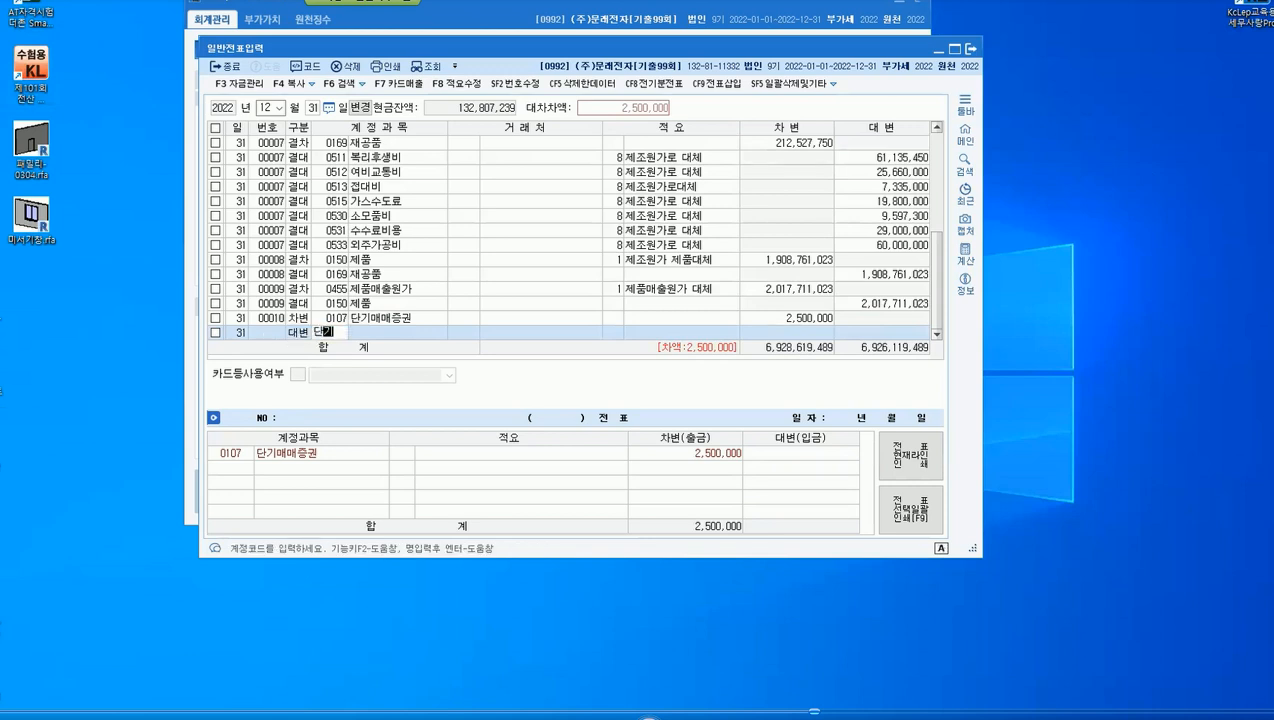
text(매)
key(Return)
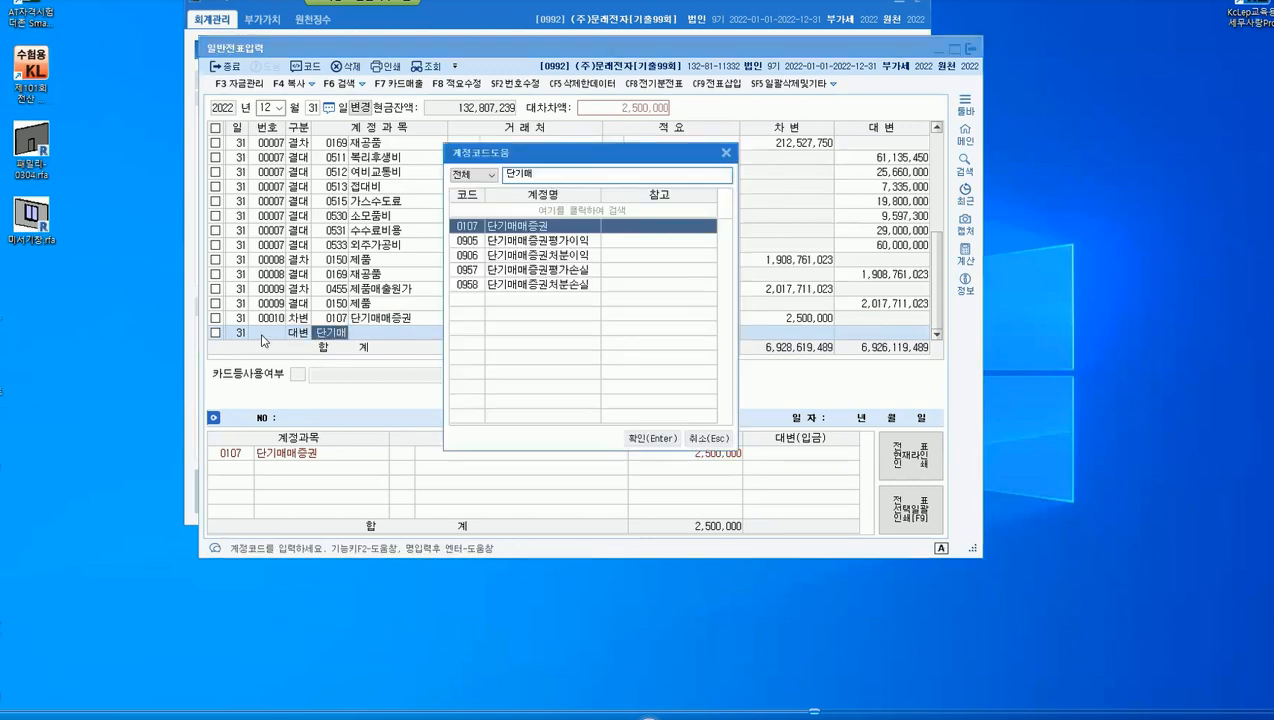
key(Down)
key(Return)
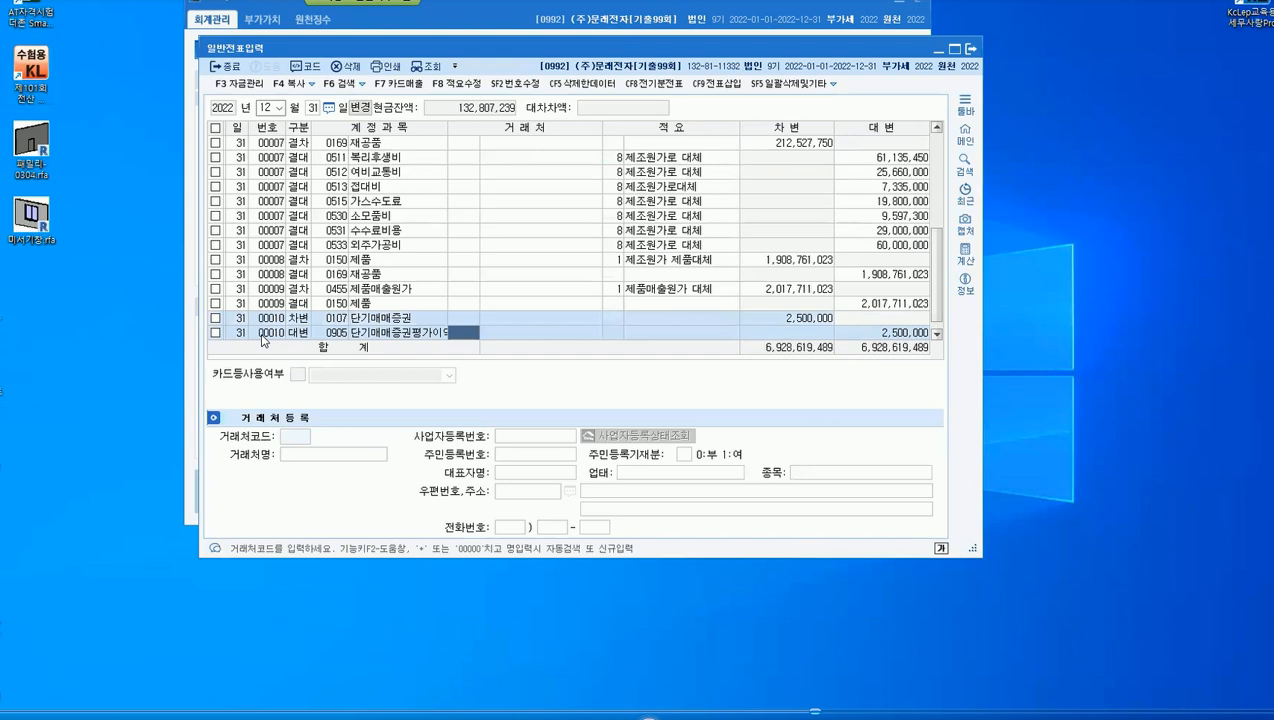
key(Return)
key(Return)
key(Return)
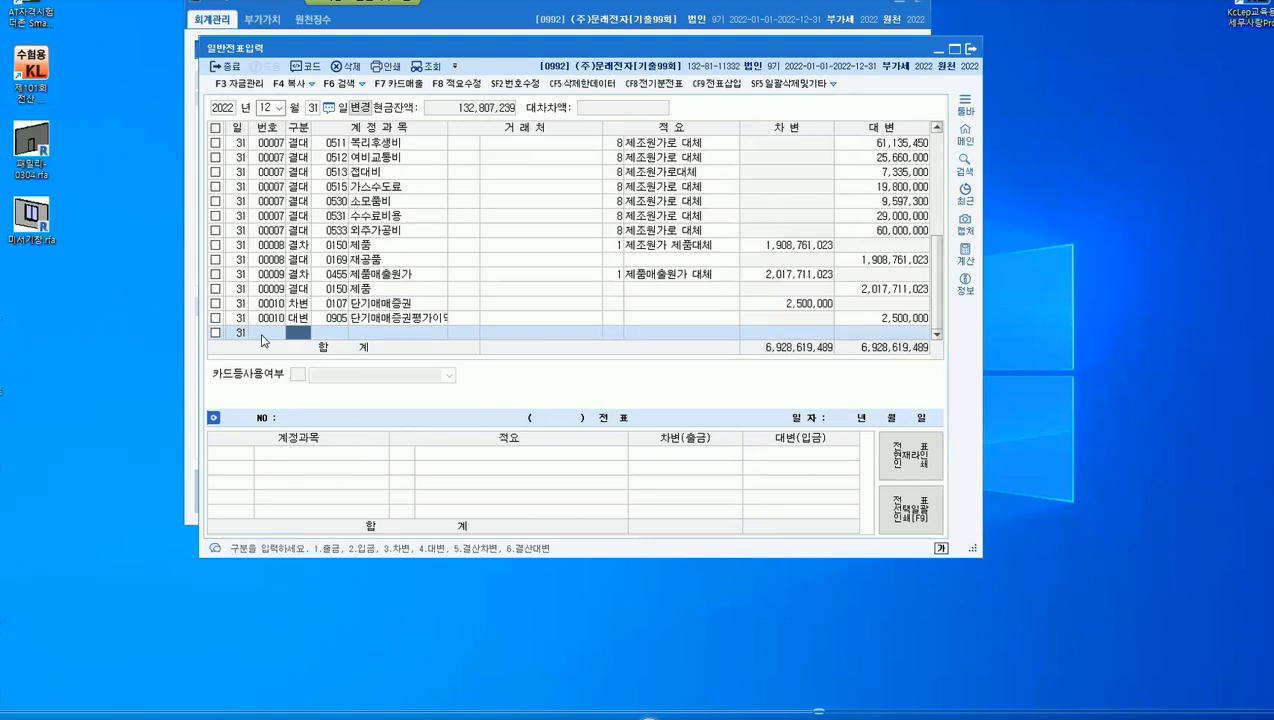
Add a December 31 debit line (차변) for 0821 보험료, the 판매관리비 account, with an amount of 625,000.
text(3)
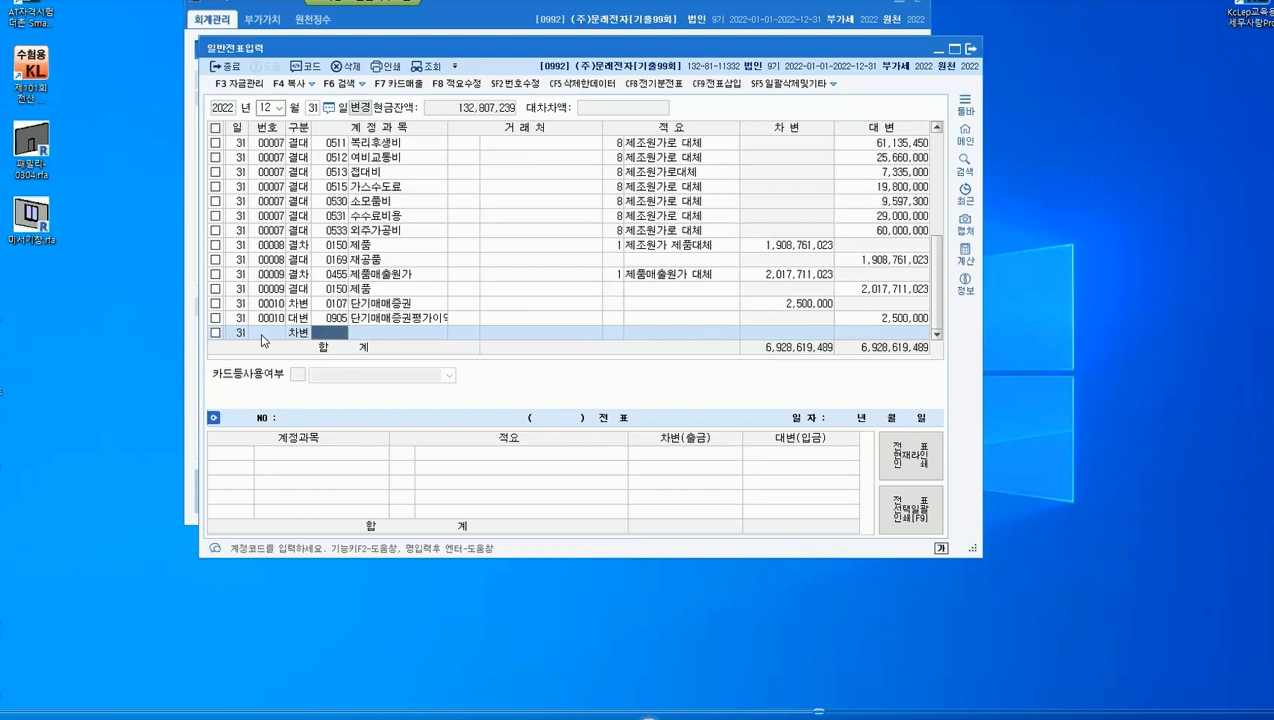
text(보험)
key(Return)
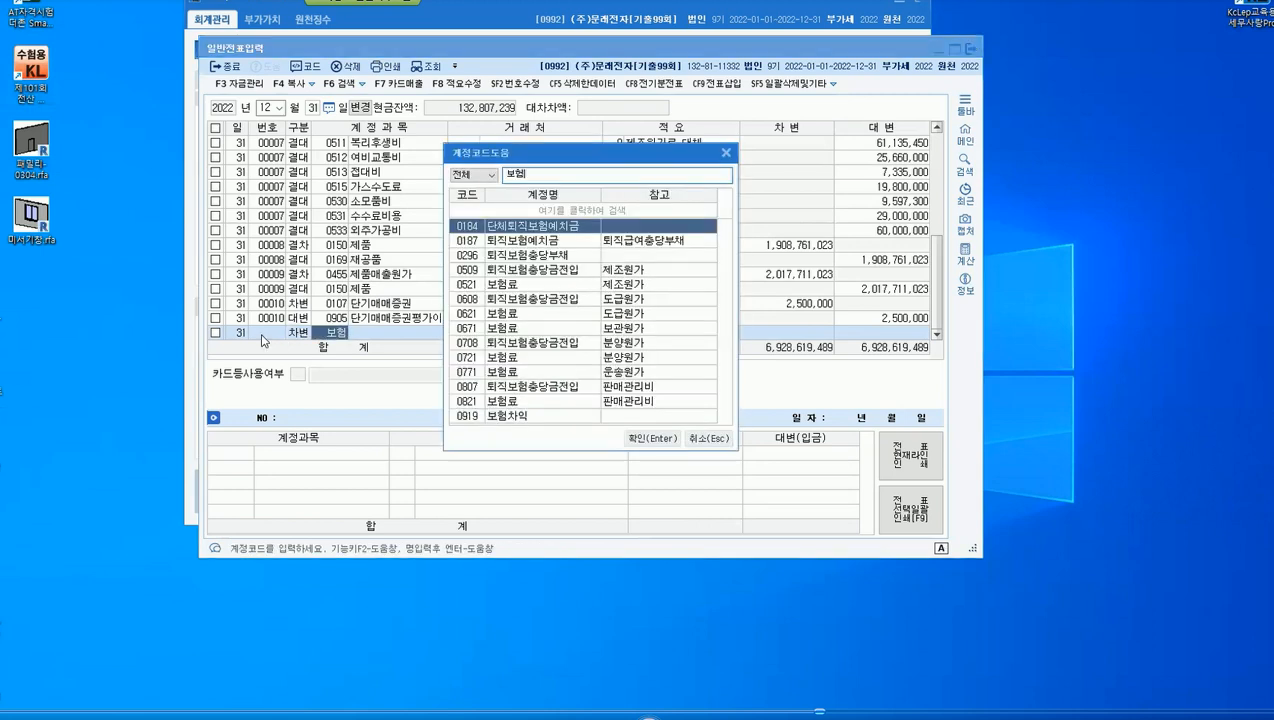
text(료)
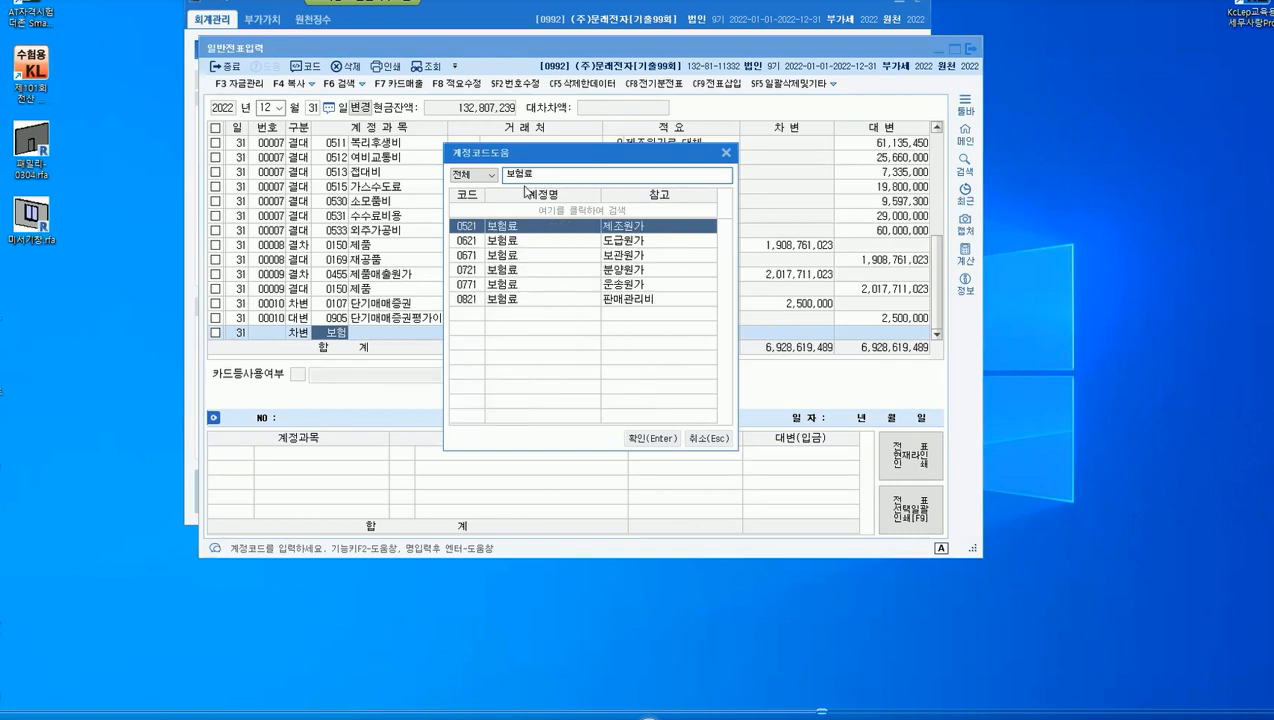
key(Down)
key(Down)
key(Down)
key(Down)
key(Down)
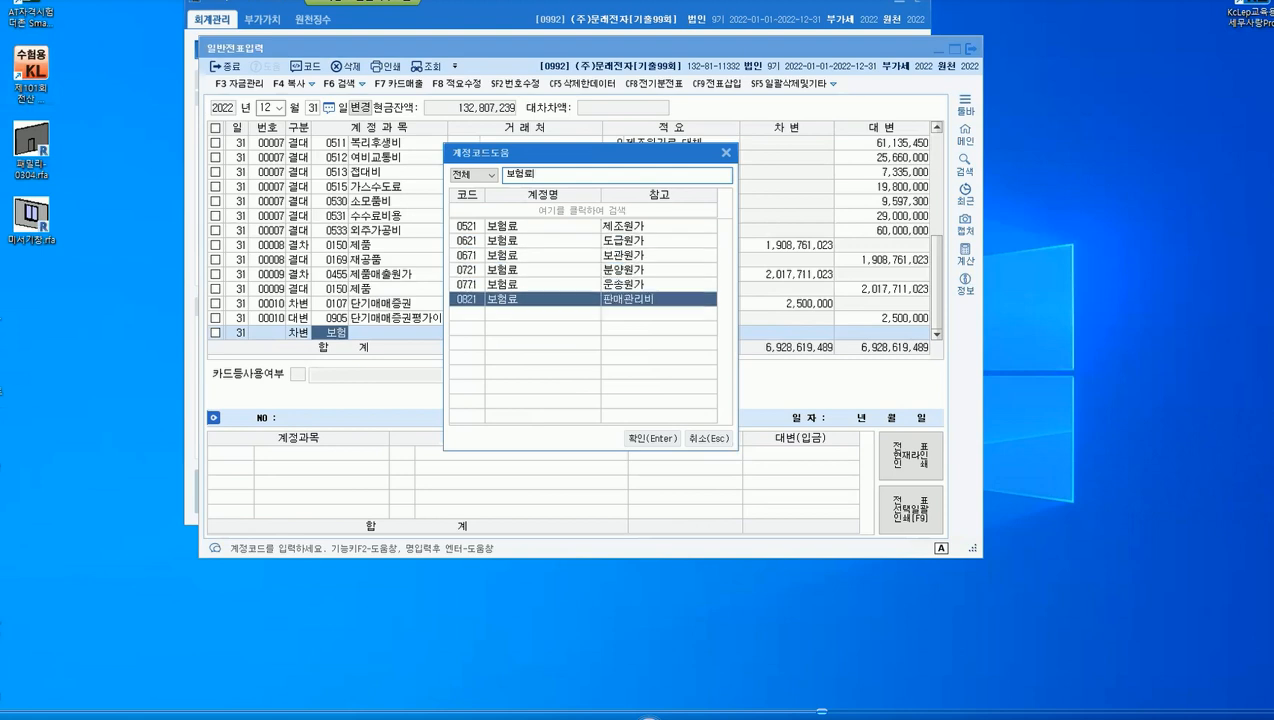
key(Return)
key(Return)
key(Return)
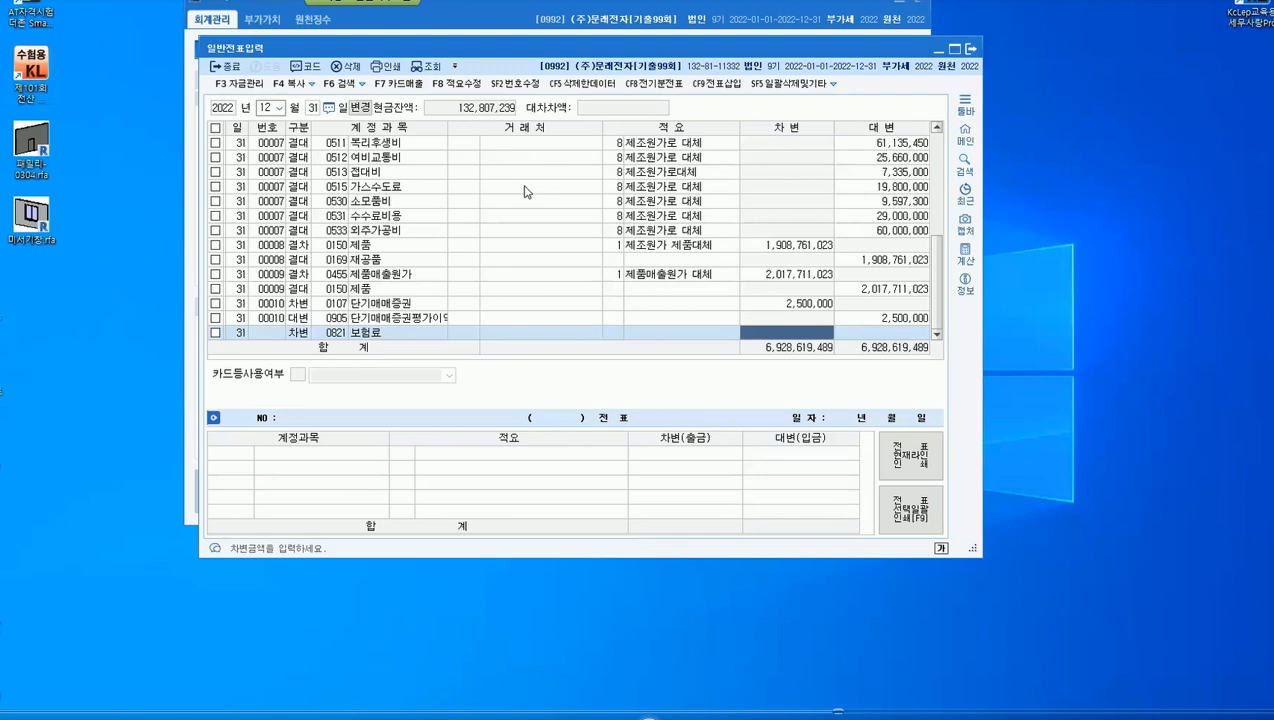
text(6250000)
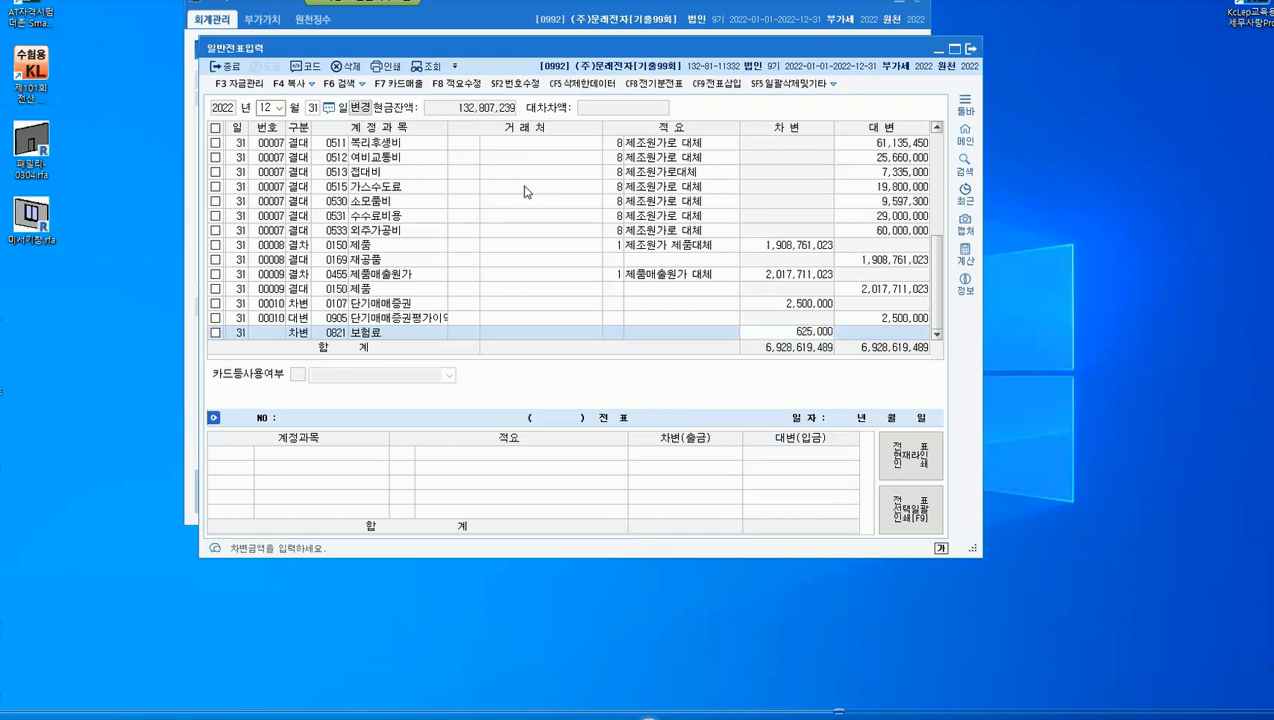
key(Return)
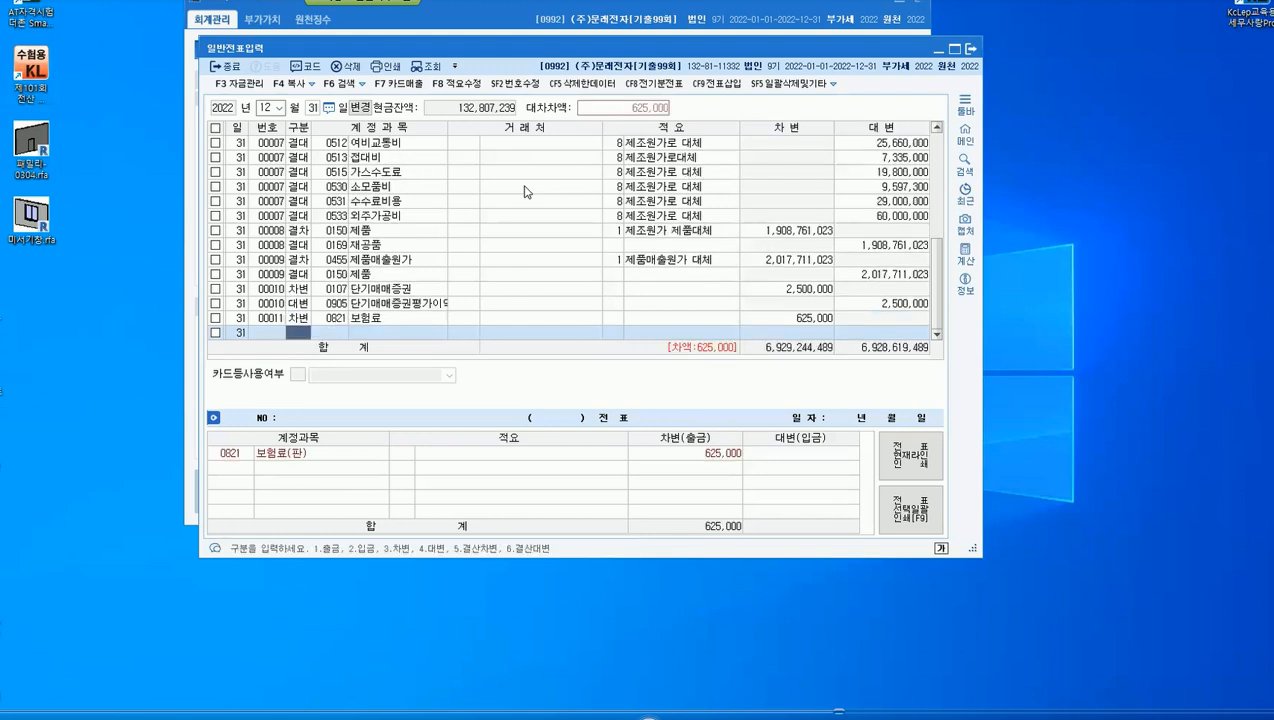
Complete the insurance voucher with a credit line (대변) for 0133 선급비용 of 625,000.
key(4)
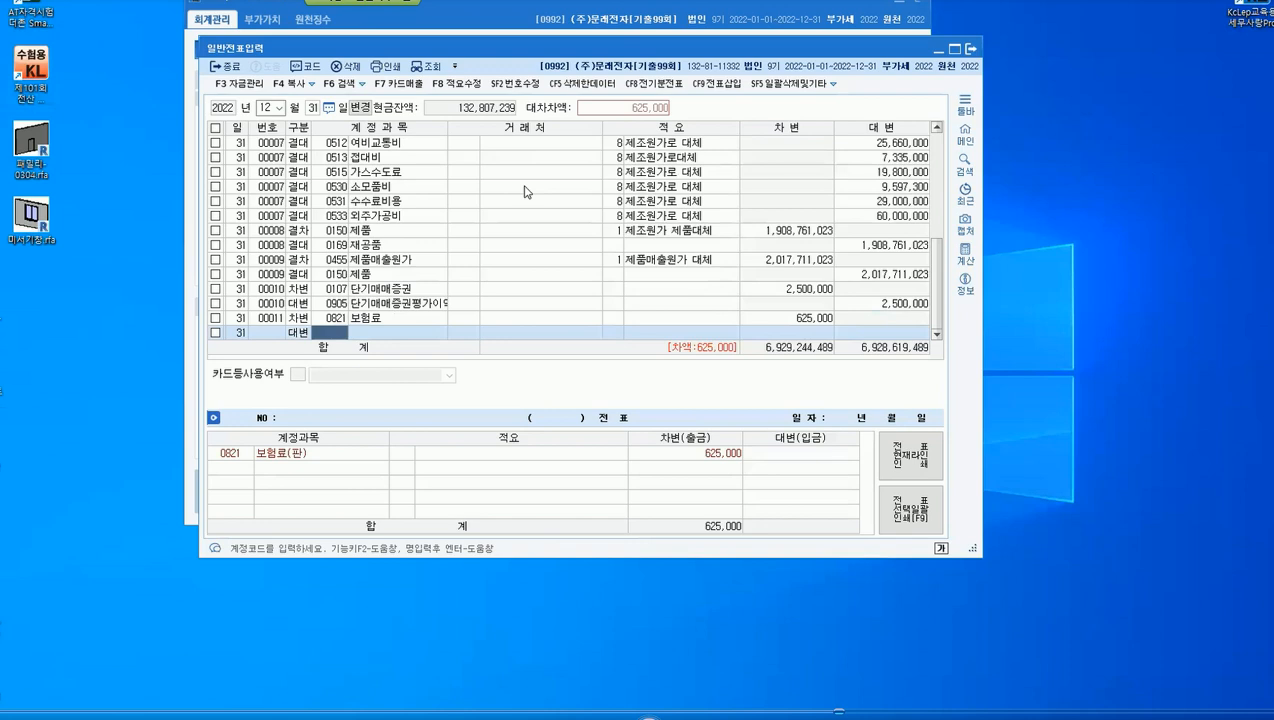
text(선급)
key(Return)
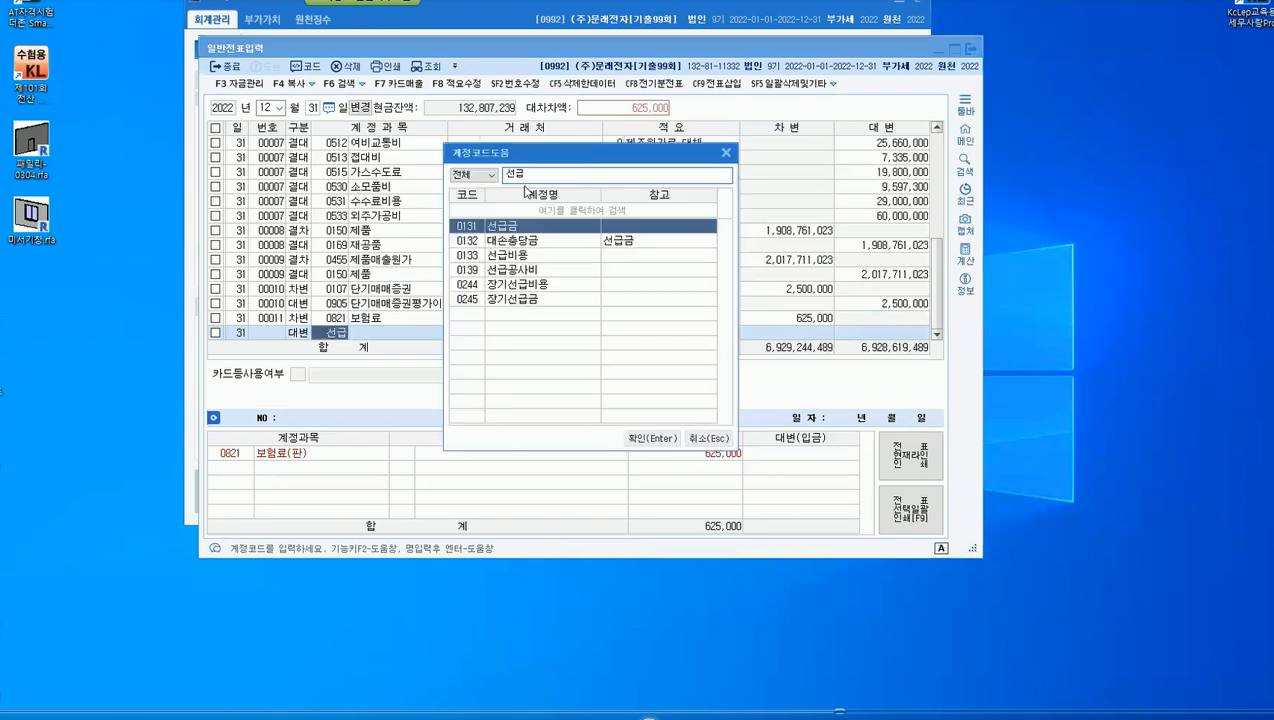
key(Down)
key(Down)
key(Return)
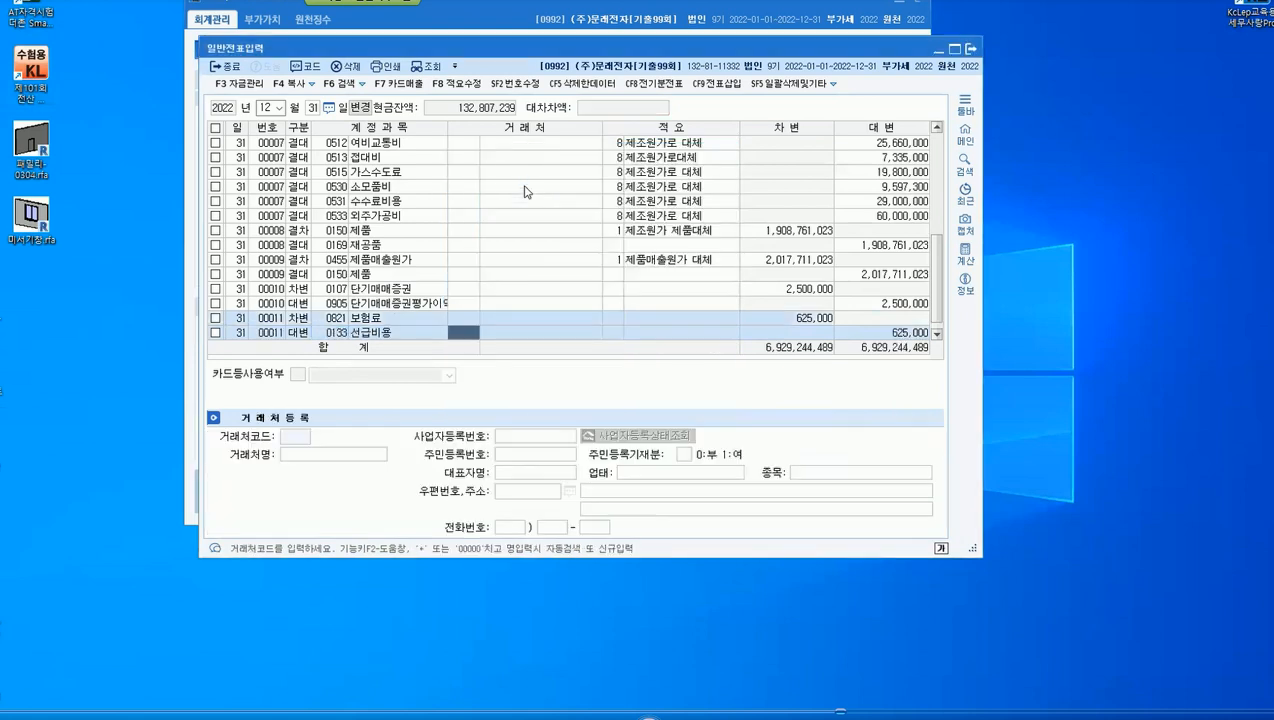
key(Return)
key(Return)
key(Return)
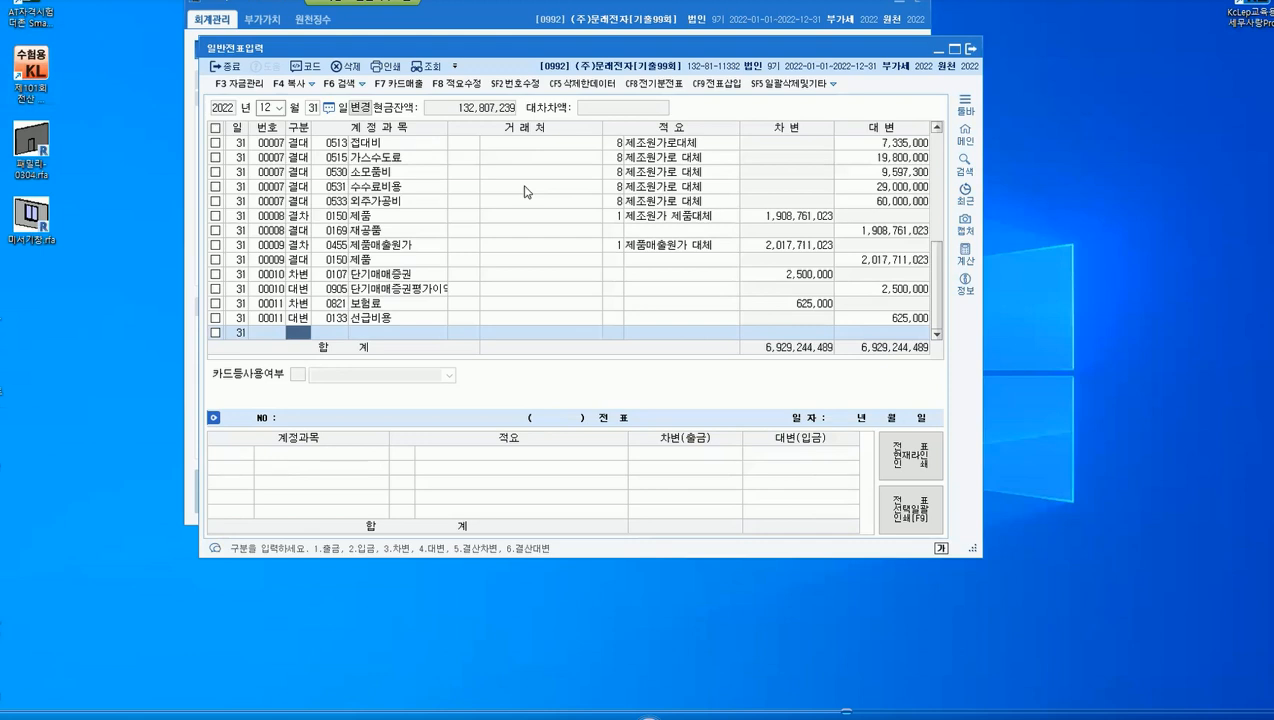
Start a December 31 voucher with a credit line (대변) for 0141 현금과부족 of 225,000.
text(4)
key(Return)
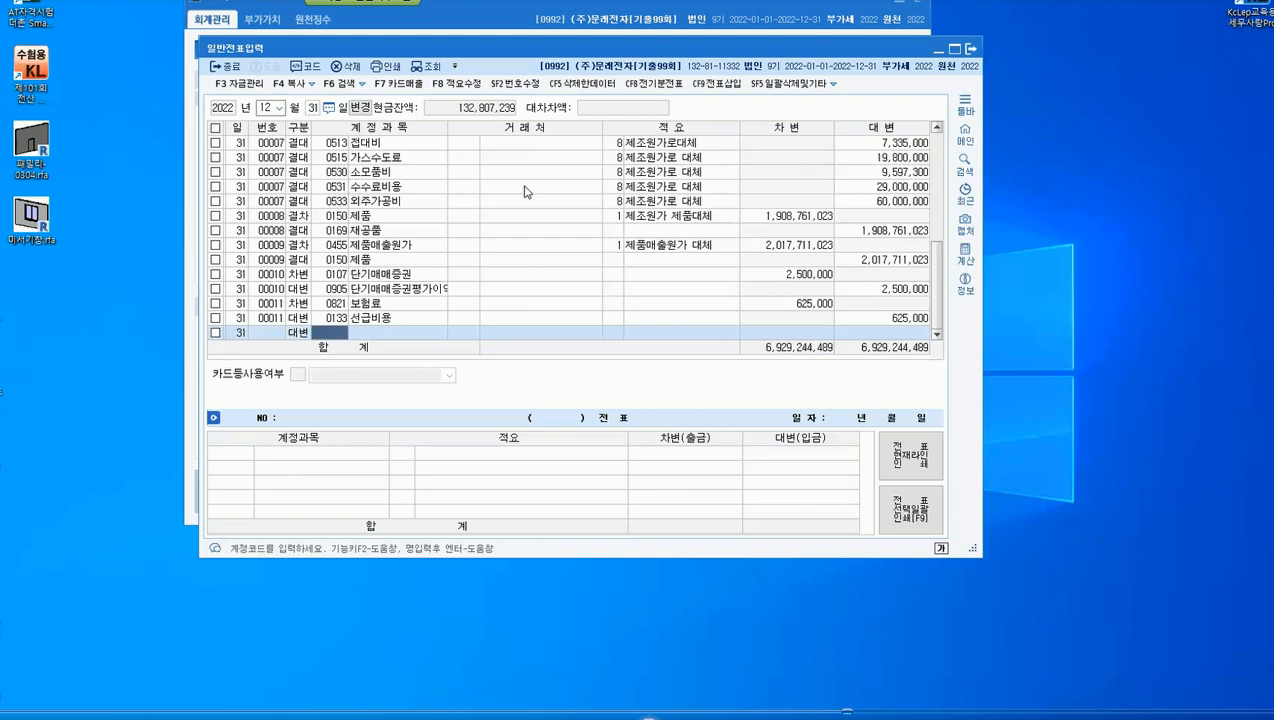
text(현금과)
key(Return)
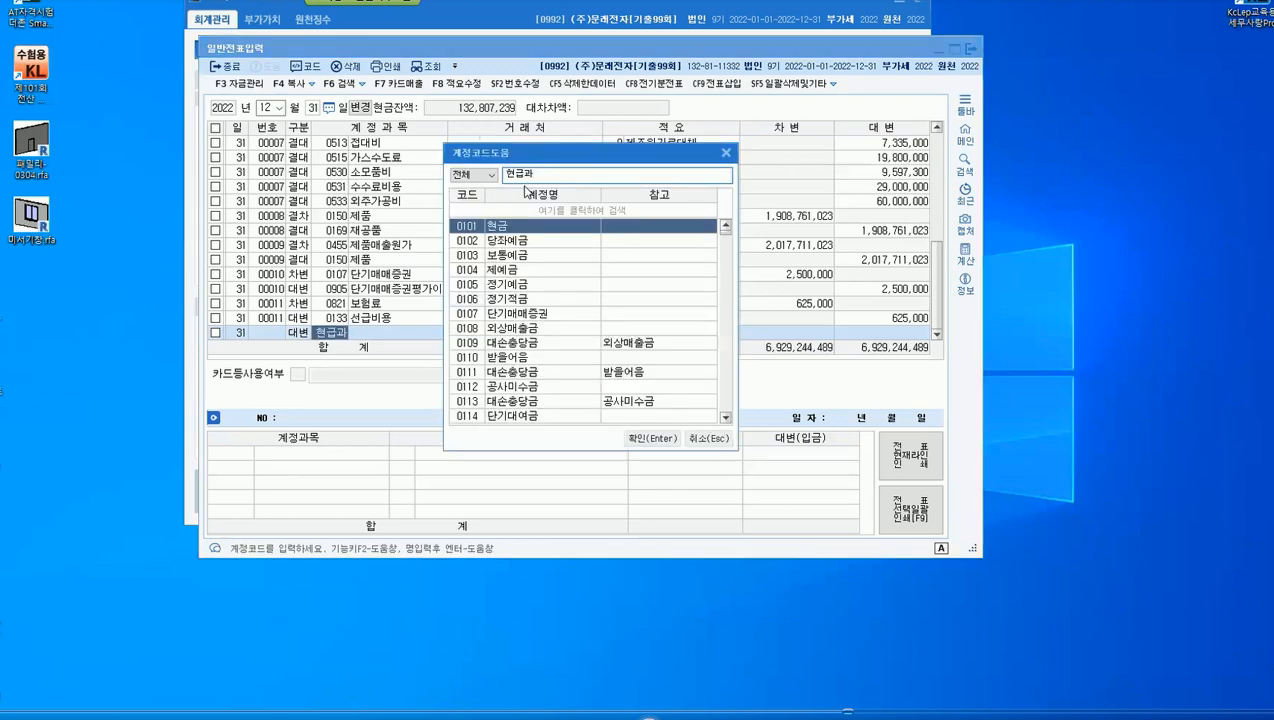
key(BackSpace)
key(BackSpace)
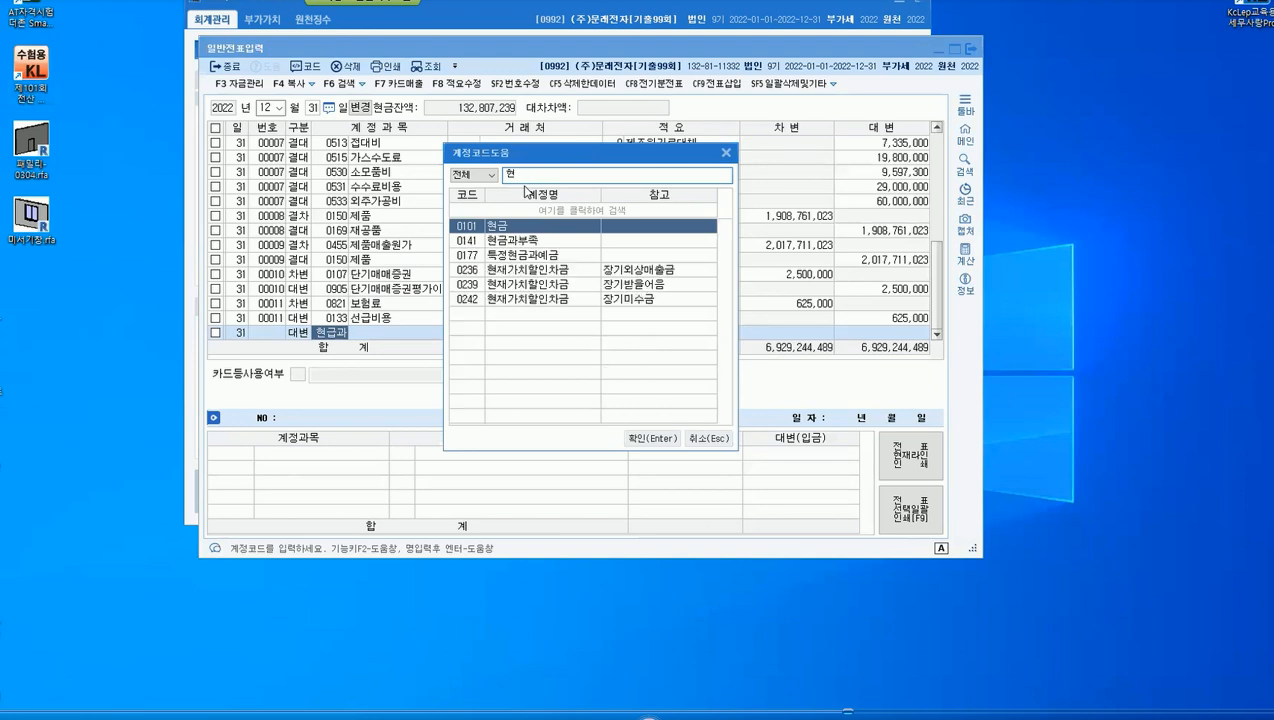
key(Down)
key(Return)
key(Return)
key(Return)
text(2250000)
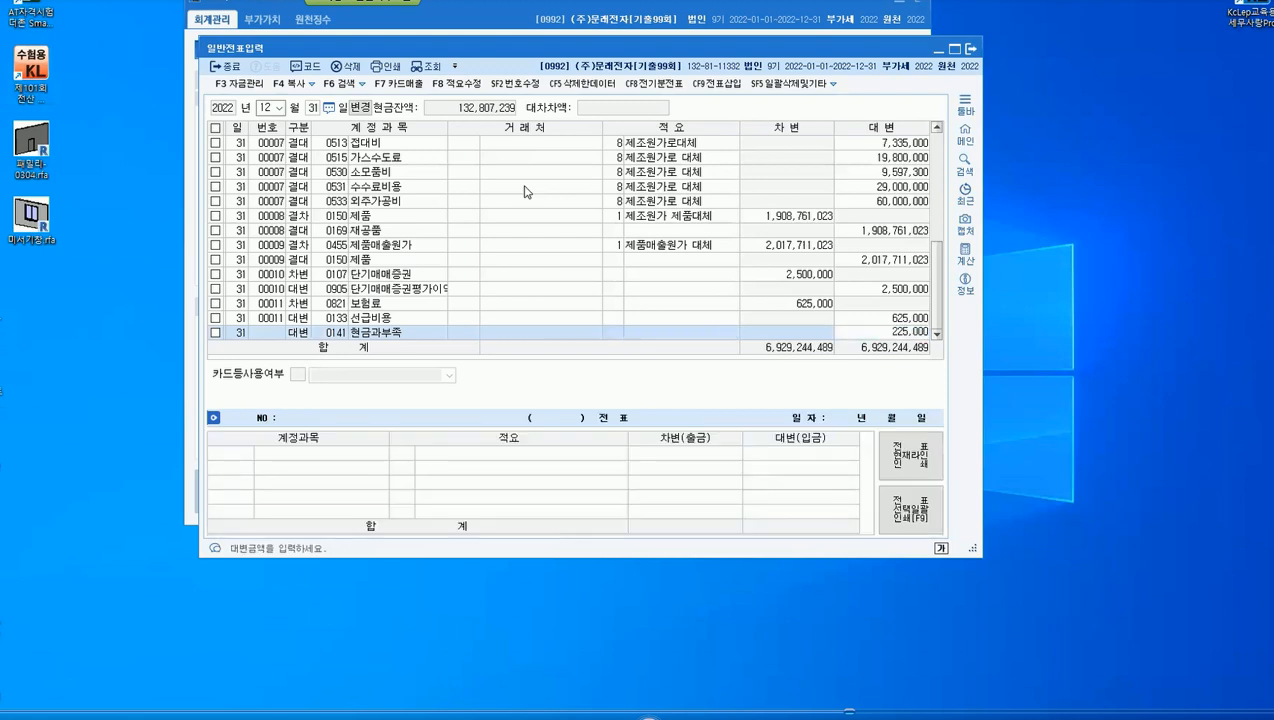
key(Return)
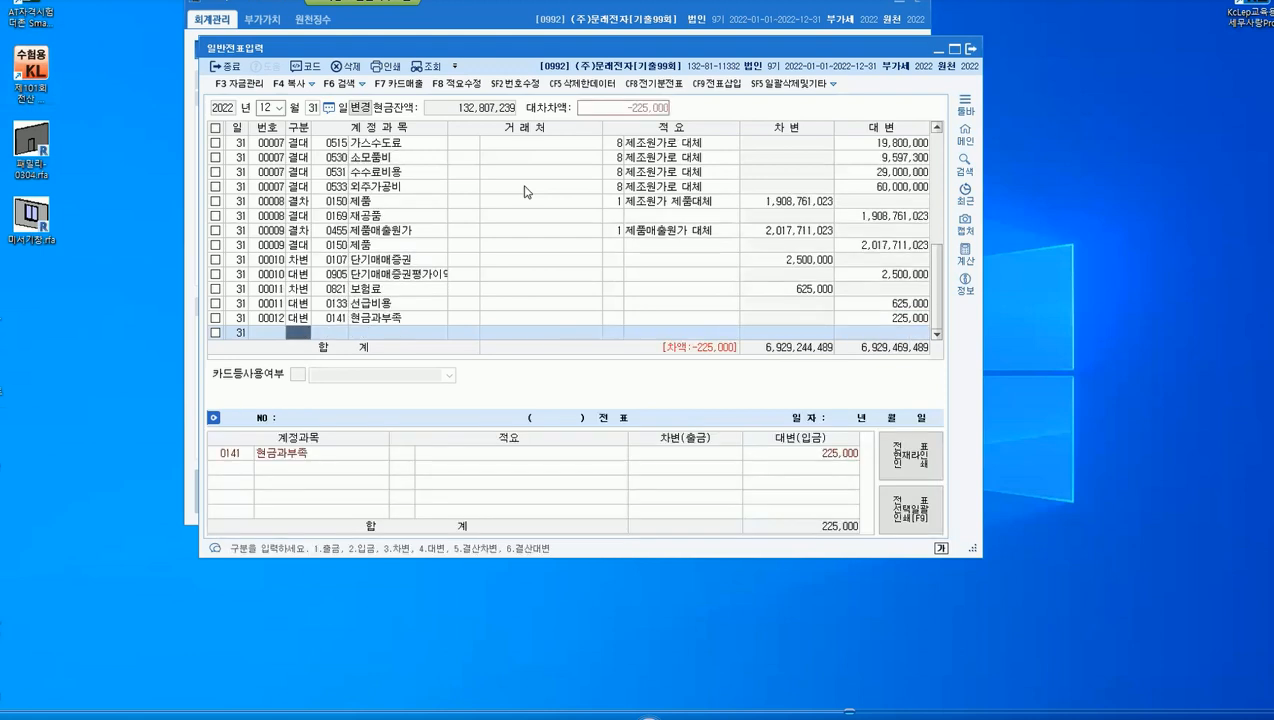
Add a debit line (차변) for 0813 접대비, the 판매관리비 account, with an amount of 200,000.
text(3)
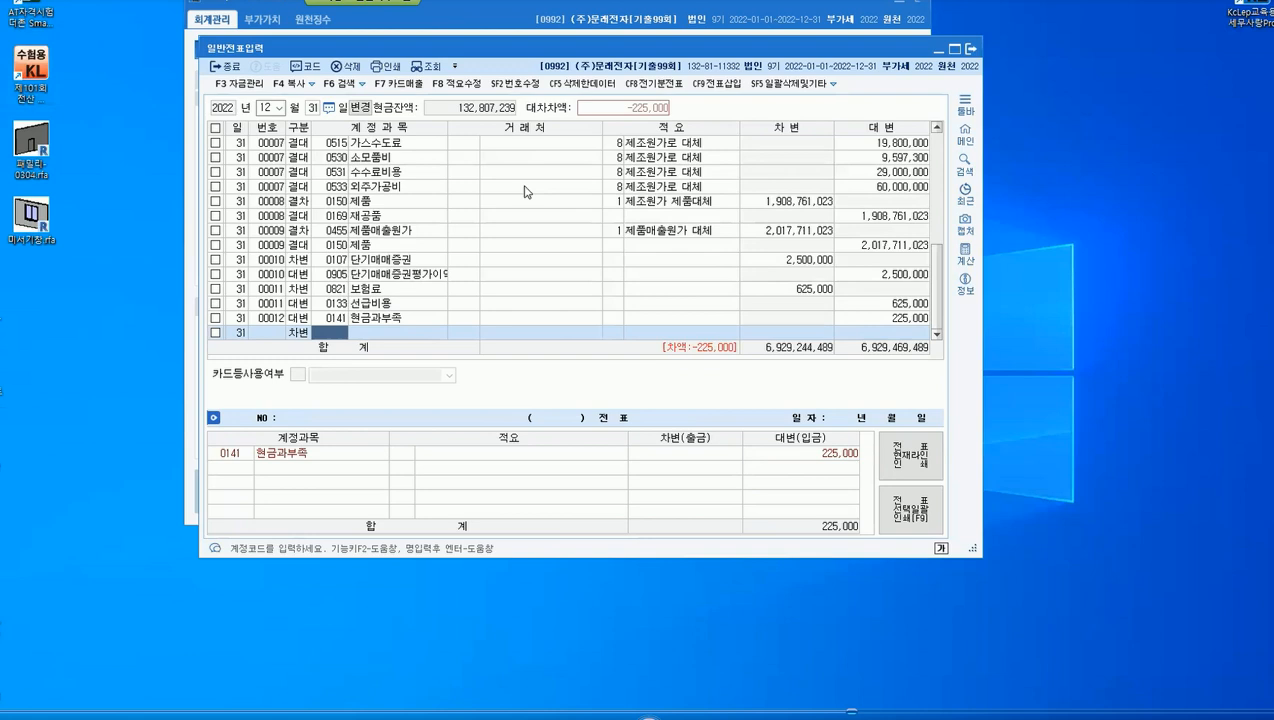
text(접대)
key(Return)
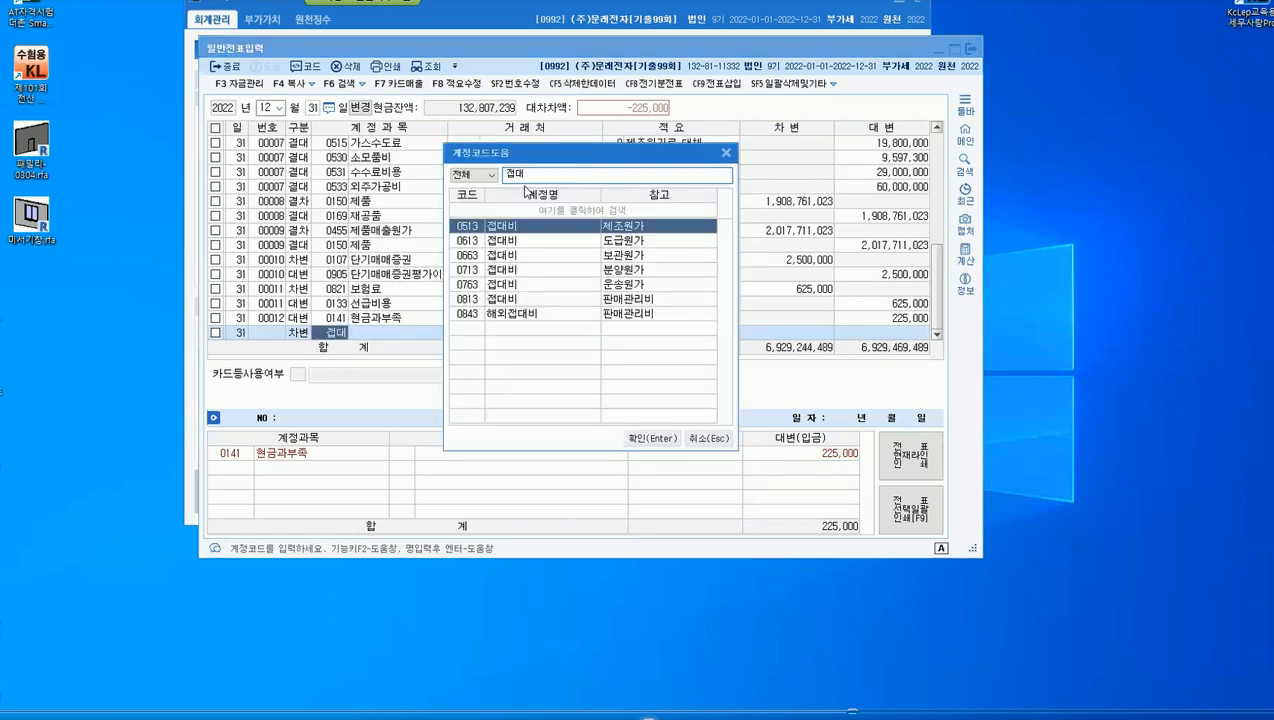
key(Down)
key(Down)
key(Down)
key(Down)
key(Down)
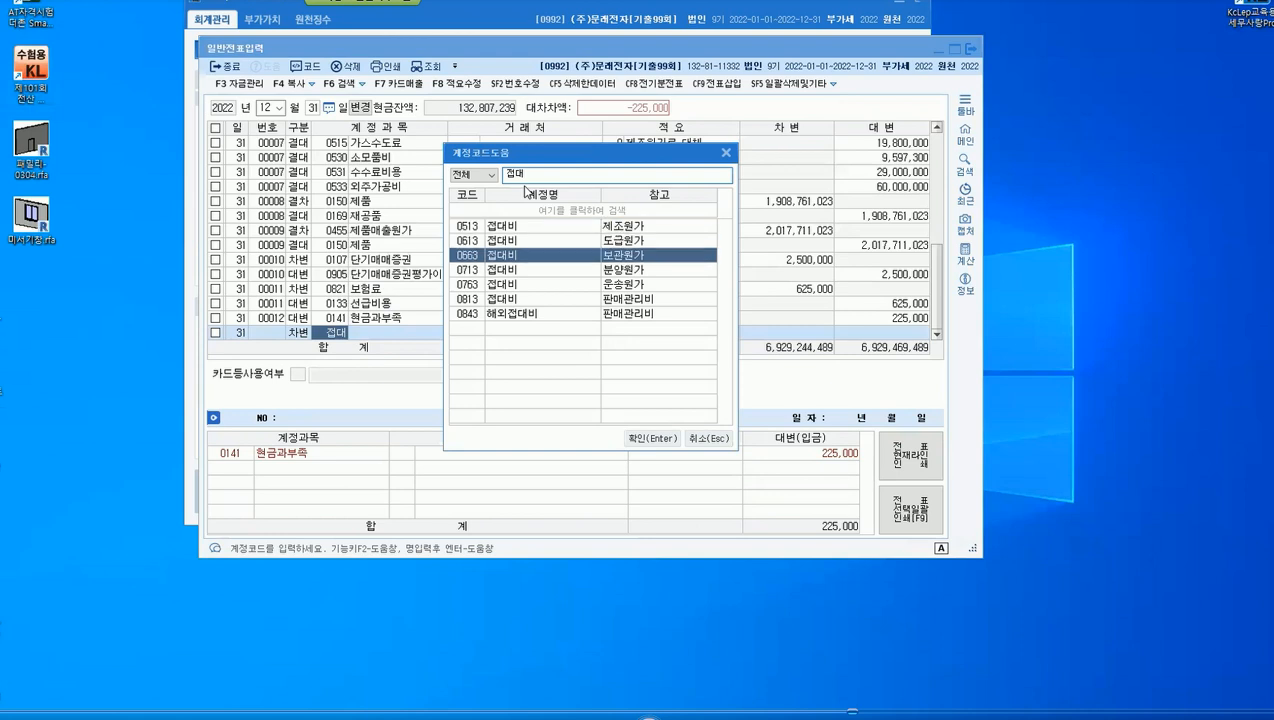
key(Return)
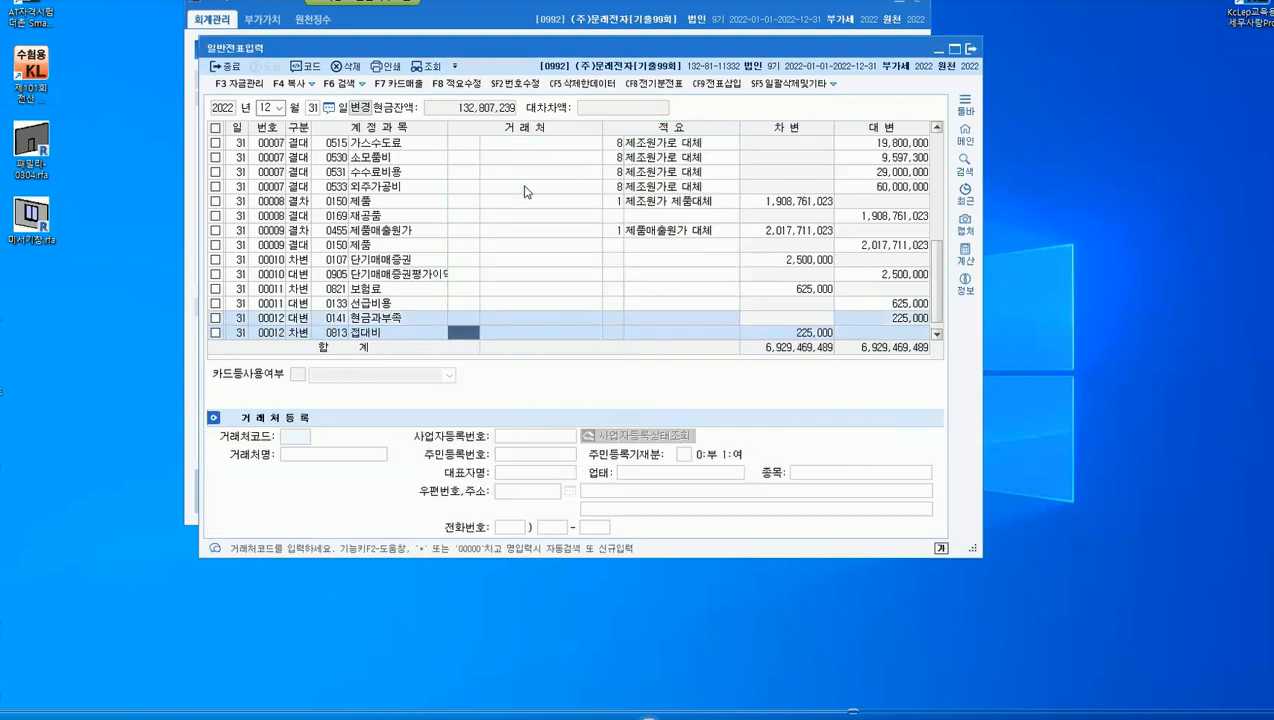
key(Return)
key(Return)
key(Return)
key(Return)
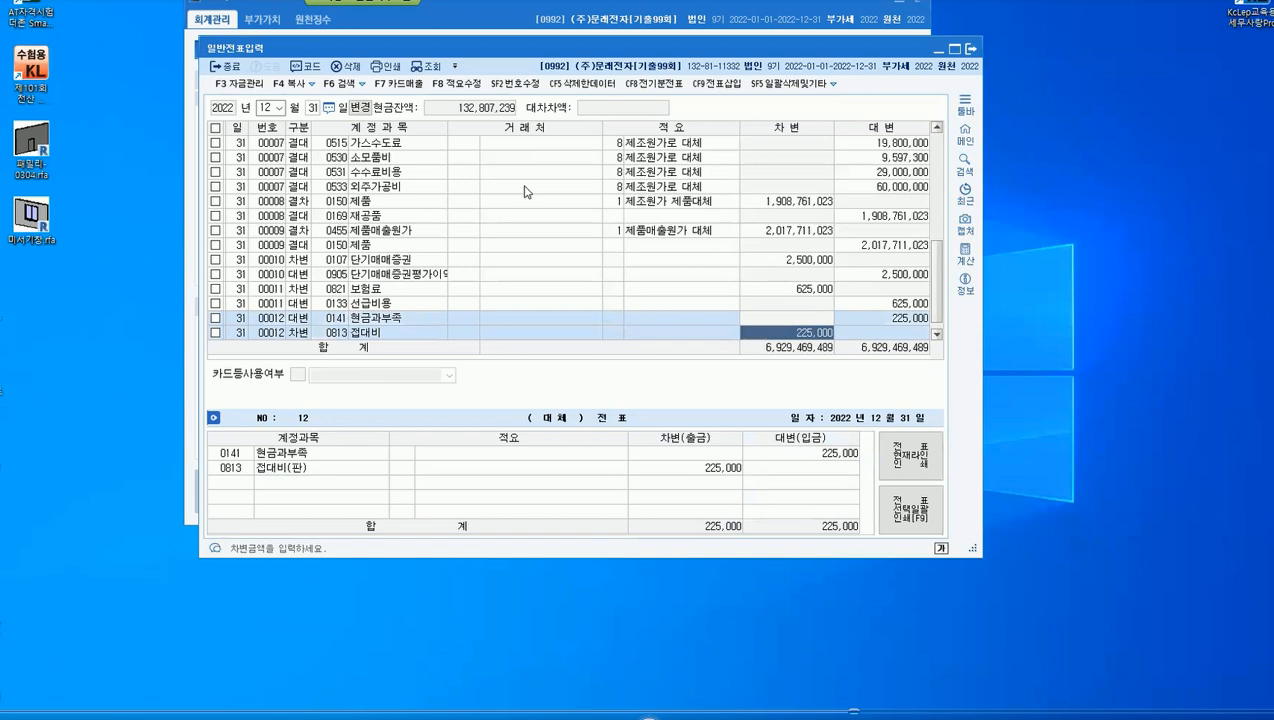
text(200000)
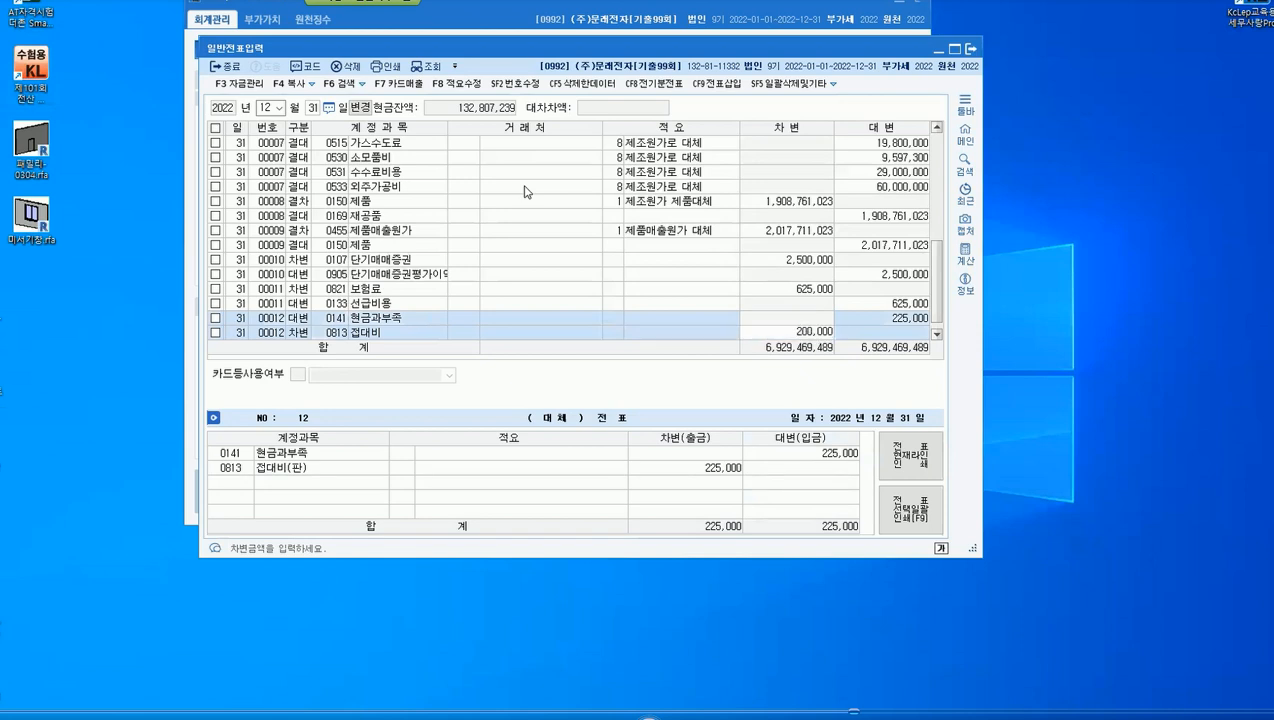
key(Return)
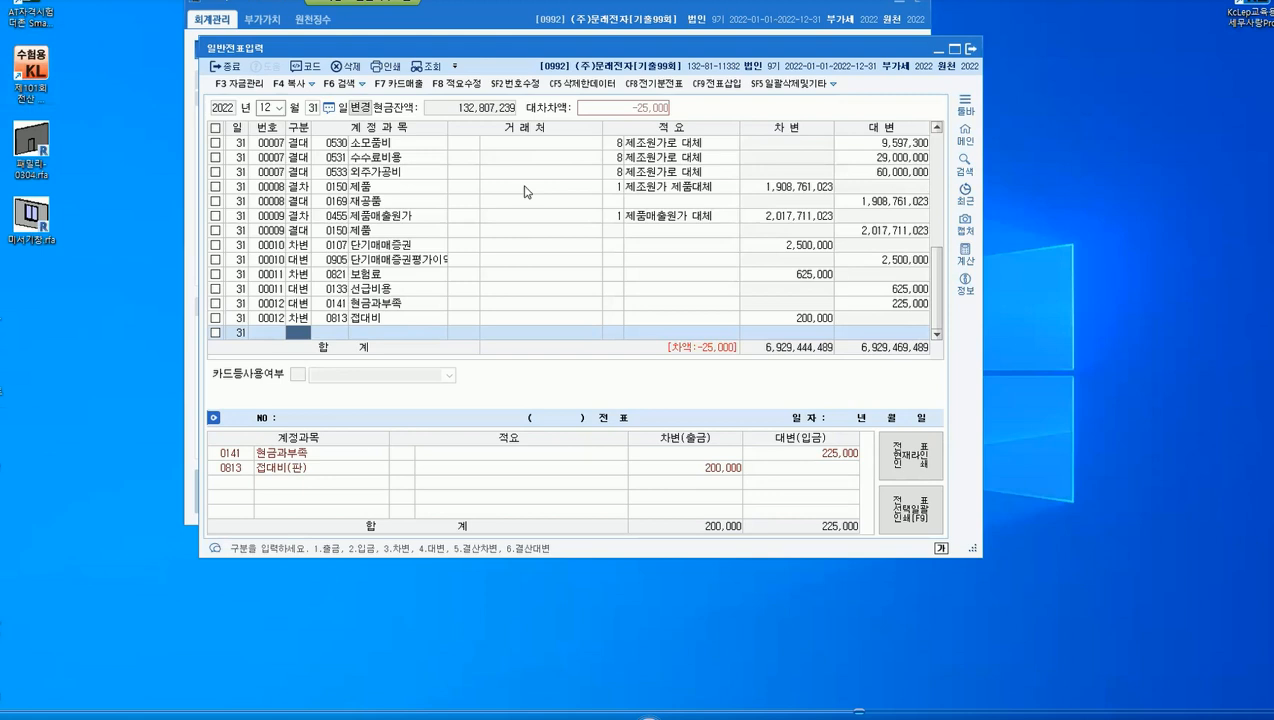
Complete the 현금과부족 voucher with a debit line (차변) for 0824 운반비, the 판매관리비 account, of 25,000.
text(3운비)
key(Return)
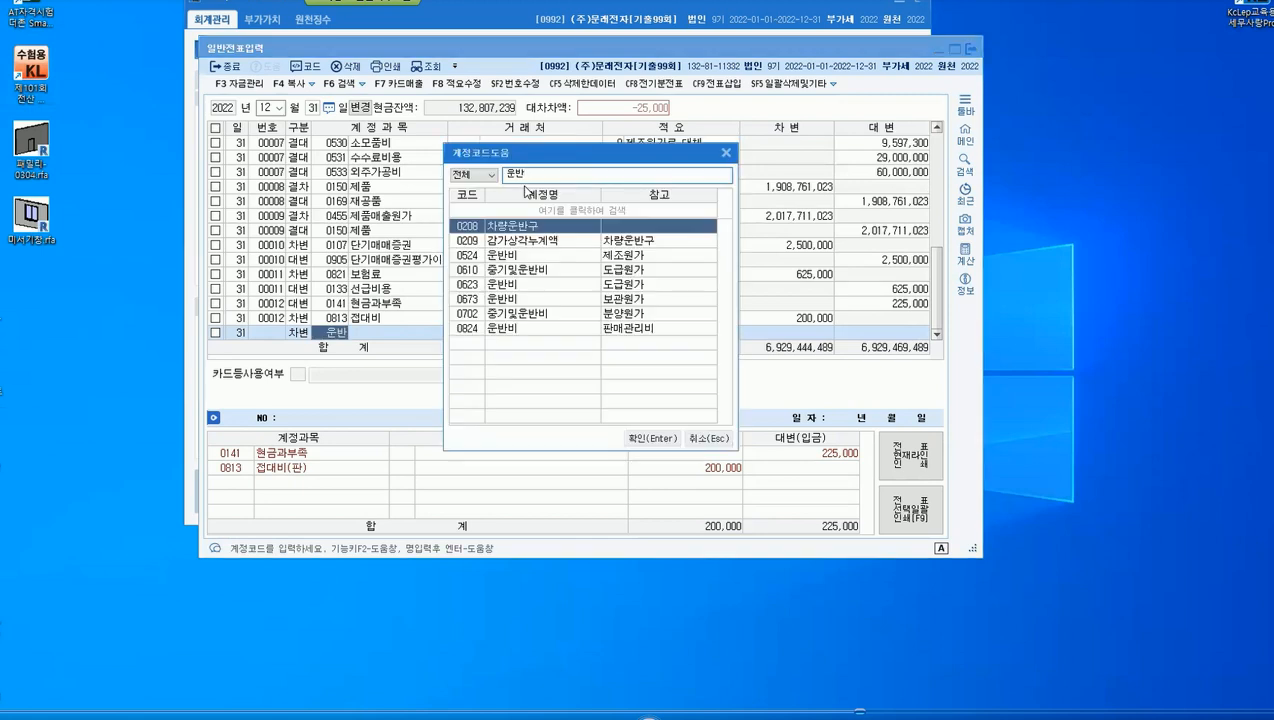
key(Down)
key(Down)
key(Down)
key(Down)
key(Down)
key(Down)
key(Down)
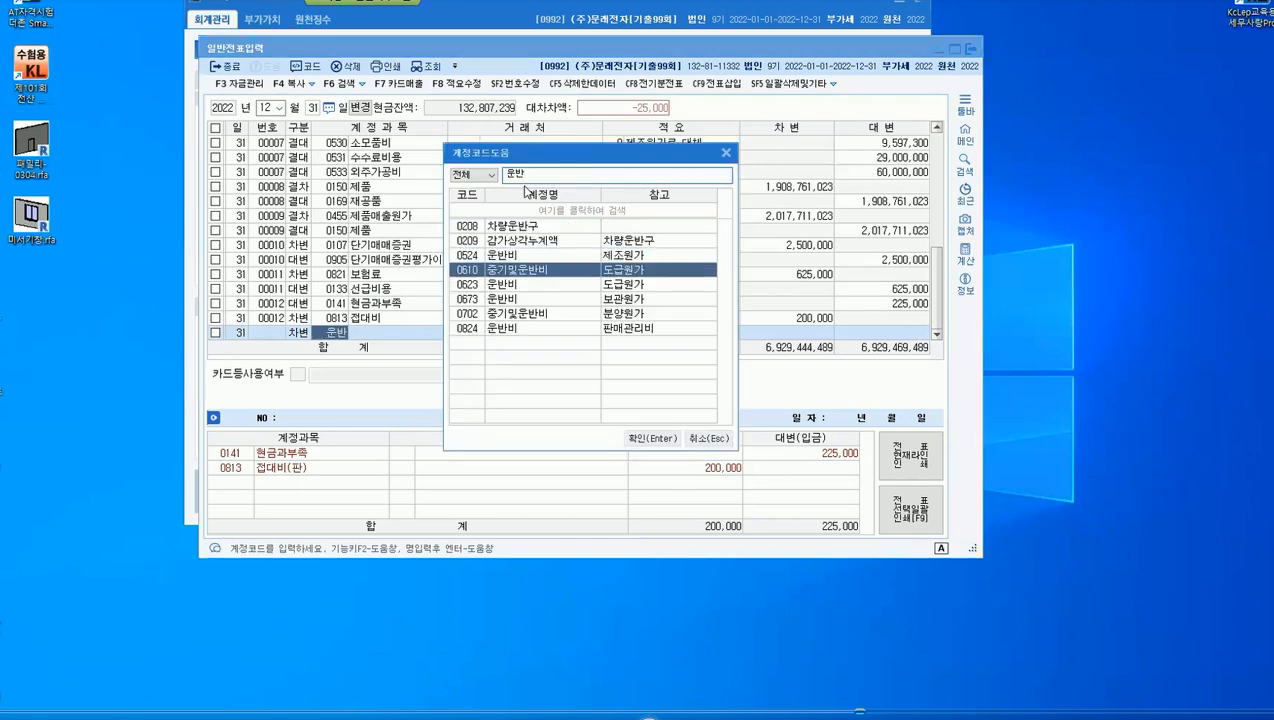
key(Return)
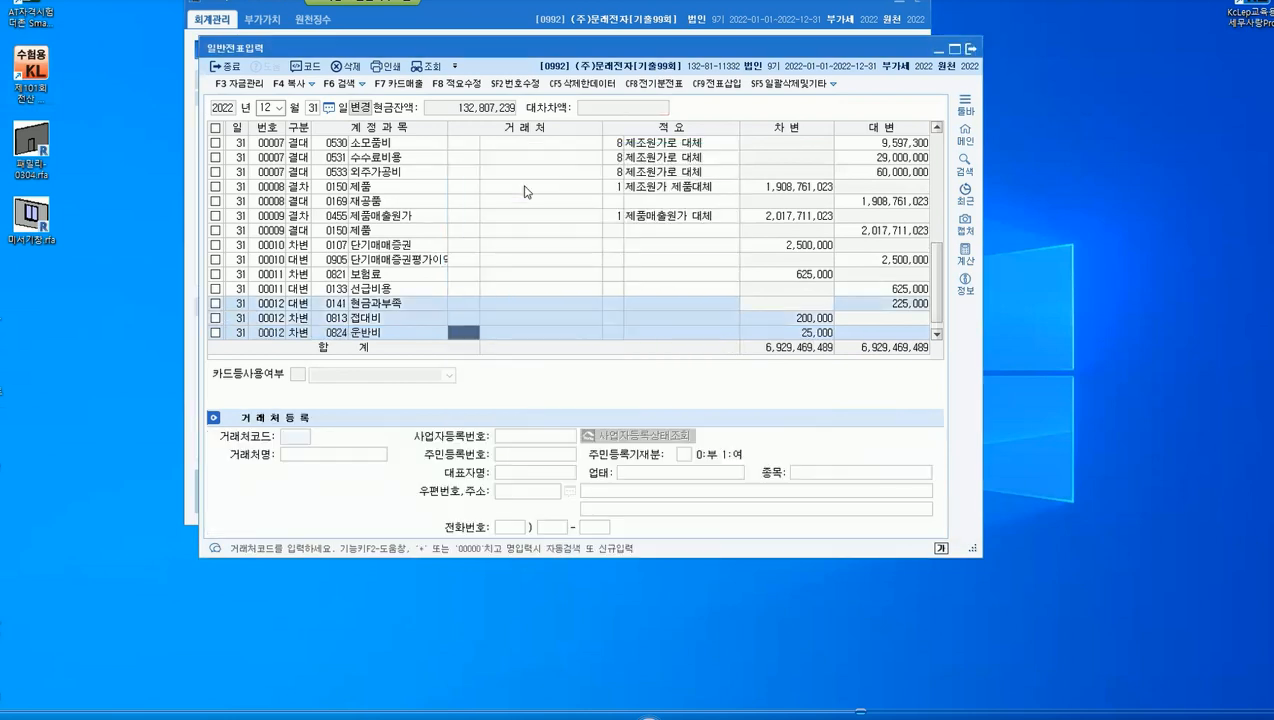
key(Return)
key(Return)
key(Return)
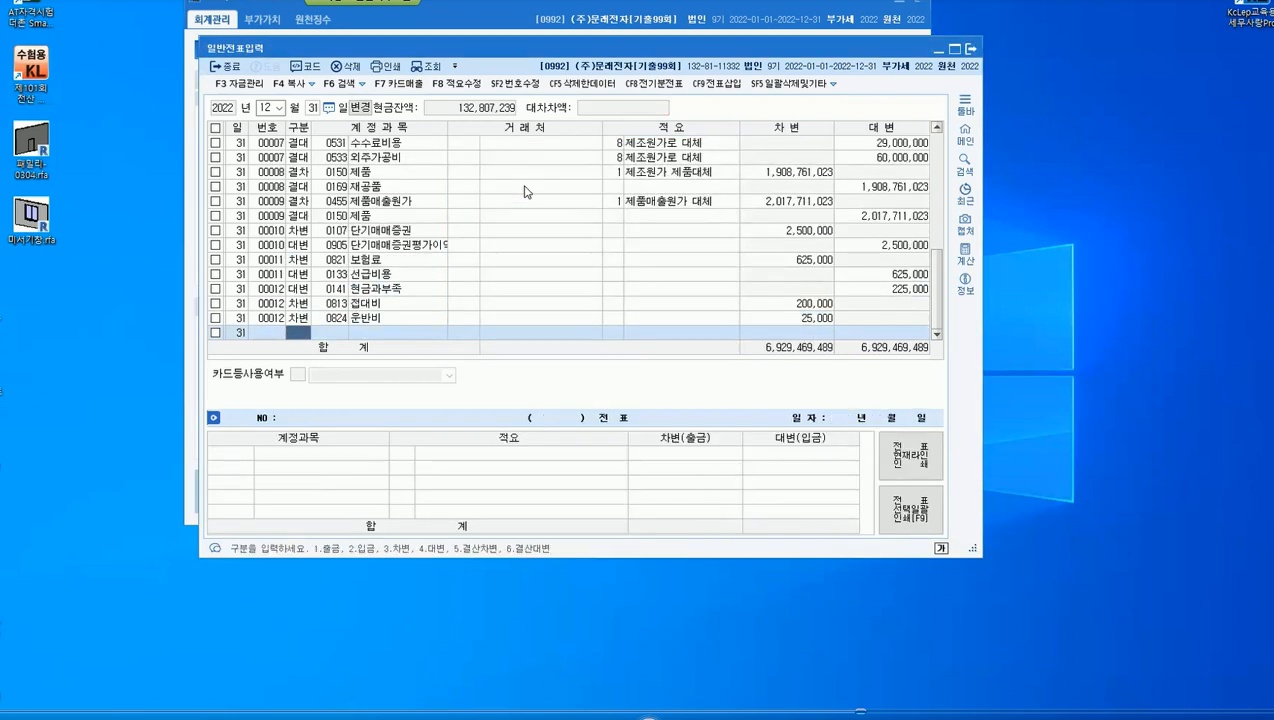
Check the account code on the 접대비 line of the 현금과부족 voucher.
click(344, 305)
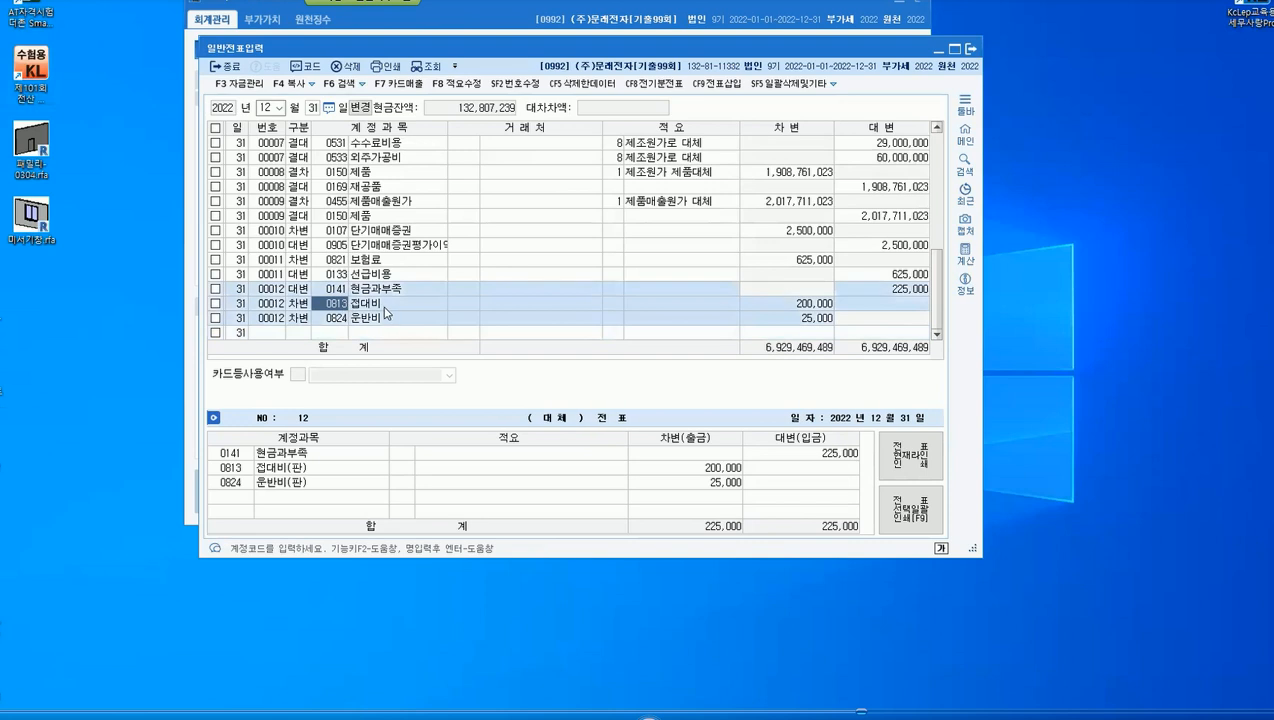
key(Return)
click(334, 304)
click(375, 305)
click(340, 305)
click(363, 305)
click(337, 306)
click(366, 313)
click(340, 305)
click(352, 305)
click(339, 306)
click(352, 305)
click(340, 306)
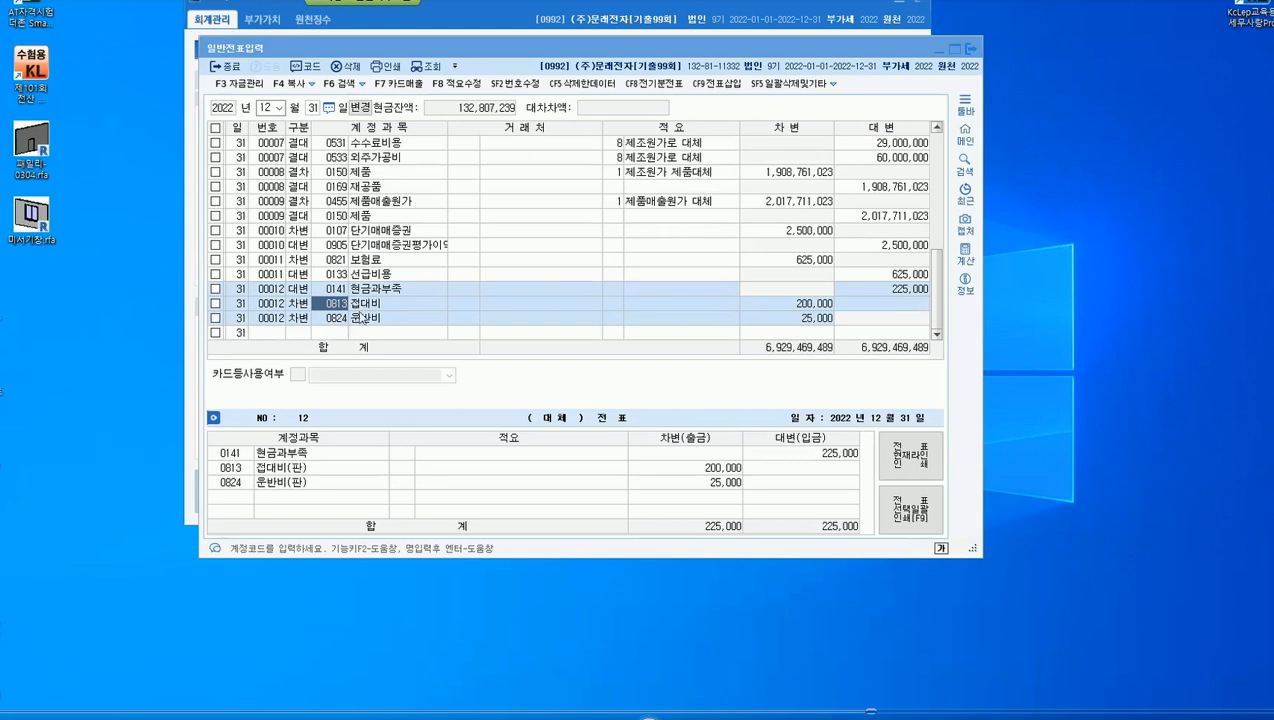
On the empty row, add a debit line (차변) for 0293 장기차입금 with 98003 서울은행 as the 거래처 and an amount of 100,000,000.
click(306, 333)
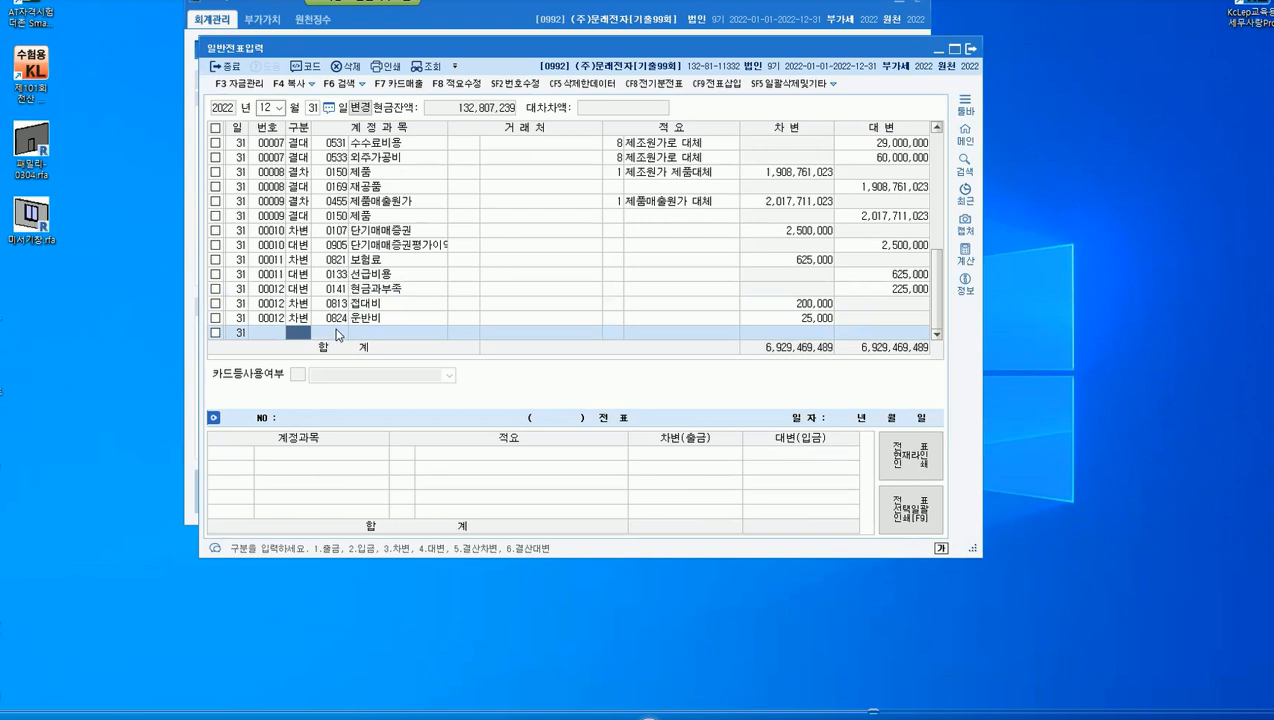
text(3)
key(Return)
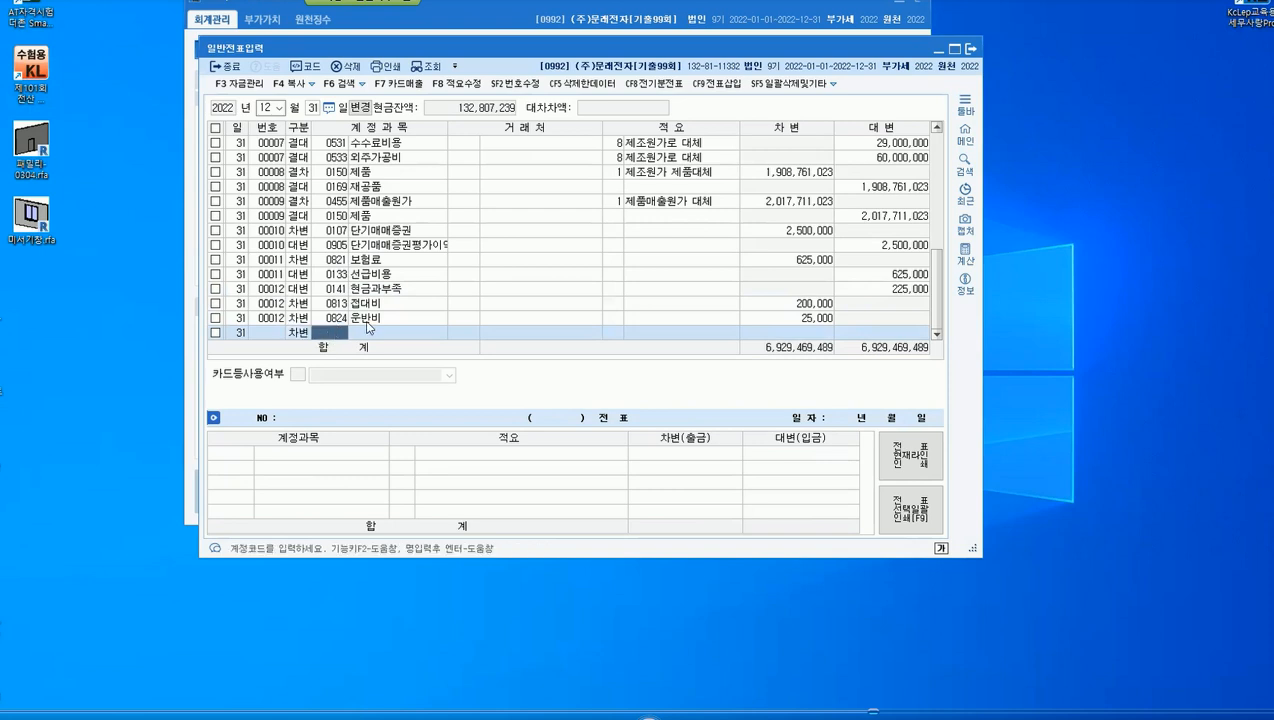
text(장기차)
key(Return)
key(Return)
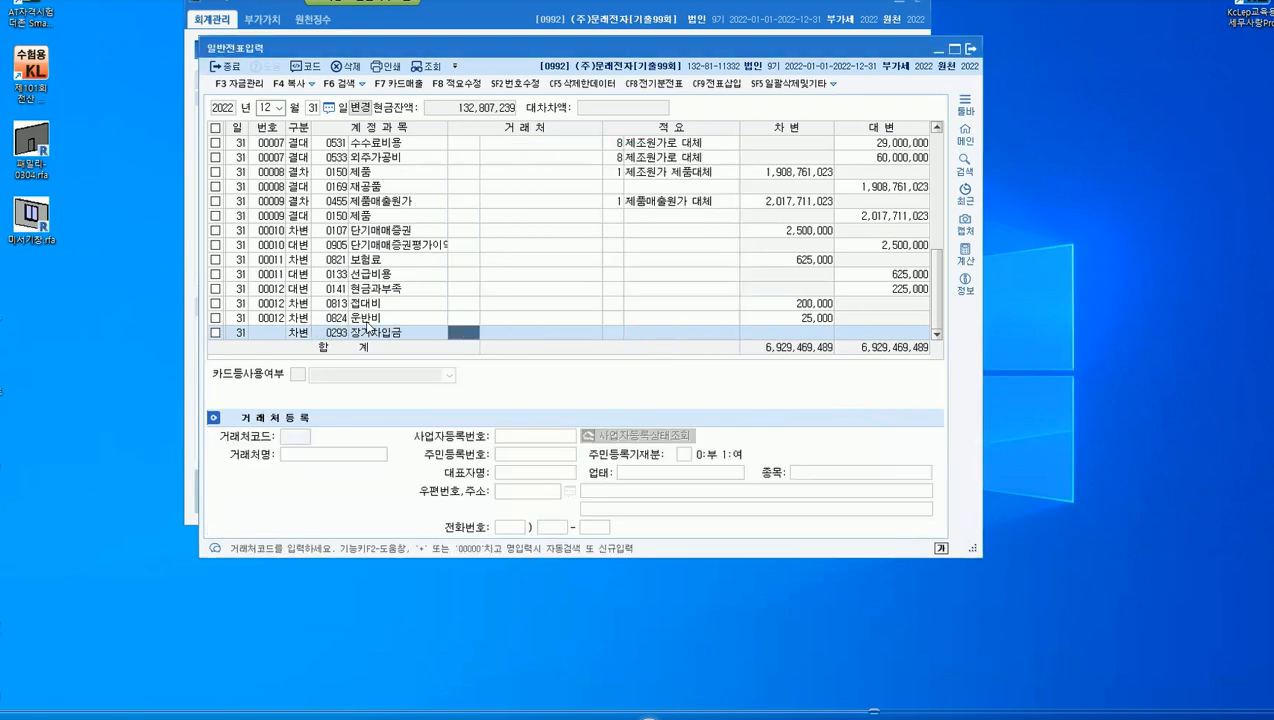
text(서울)
key(Return)
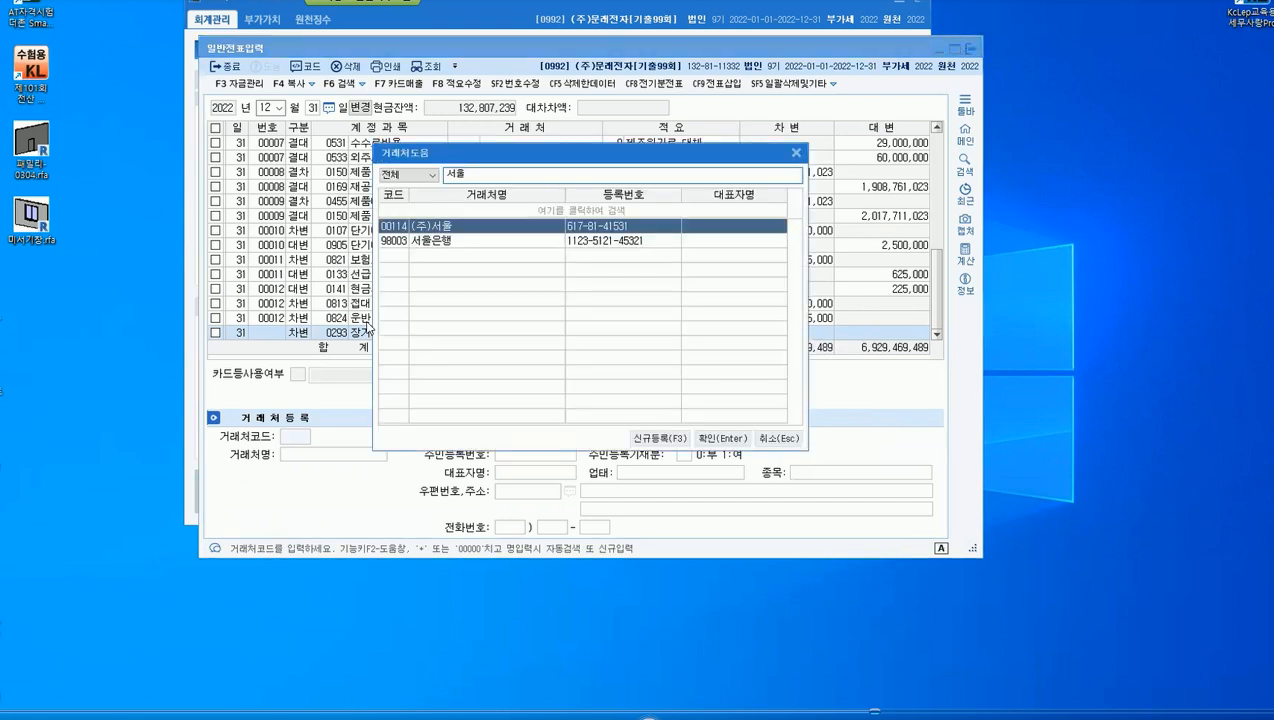
key(Down)
key(Return)
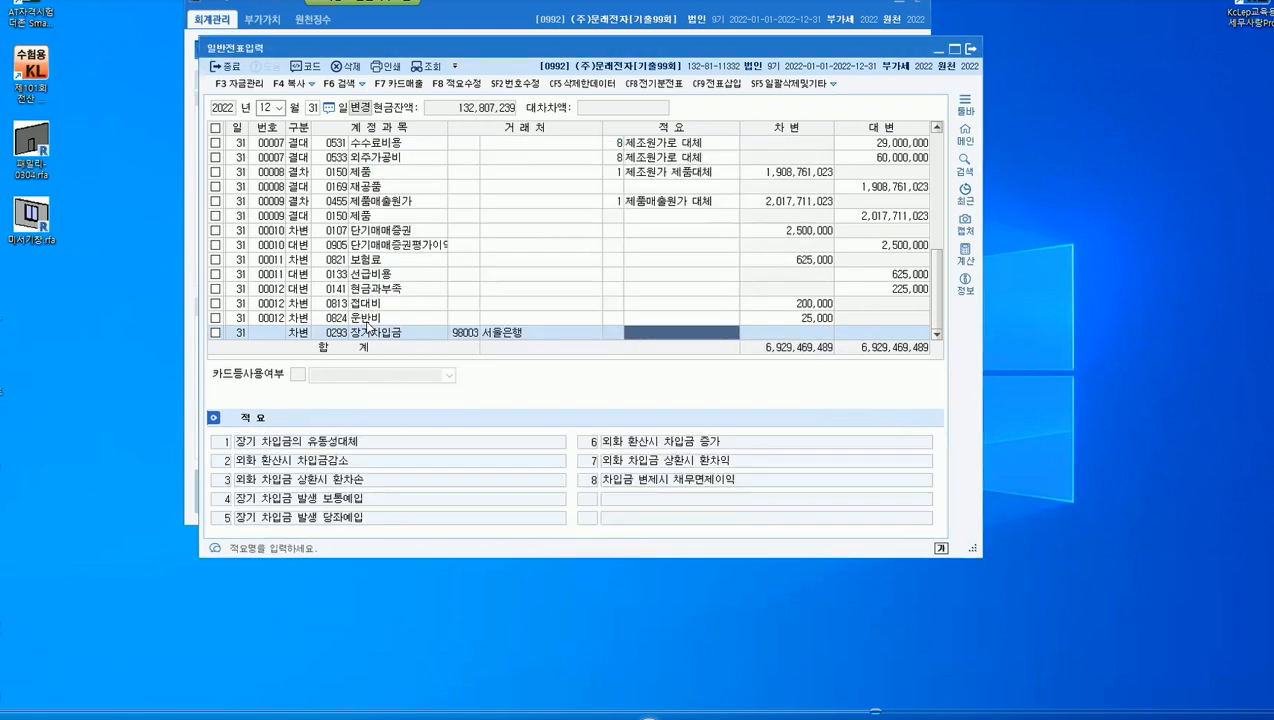
key(Return)
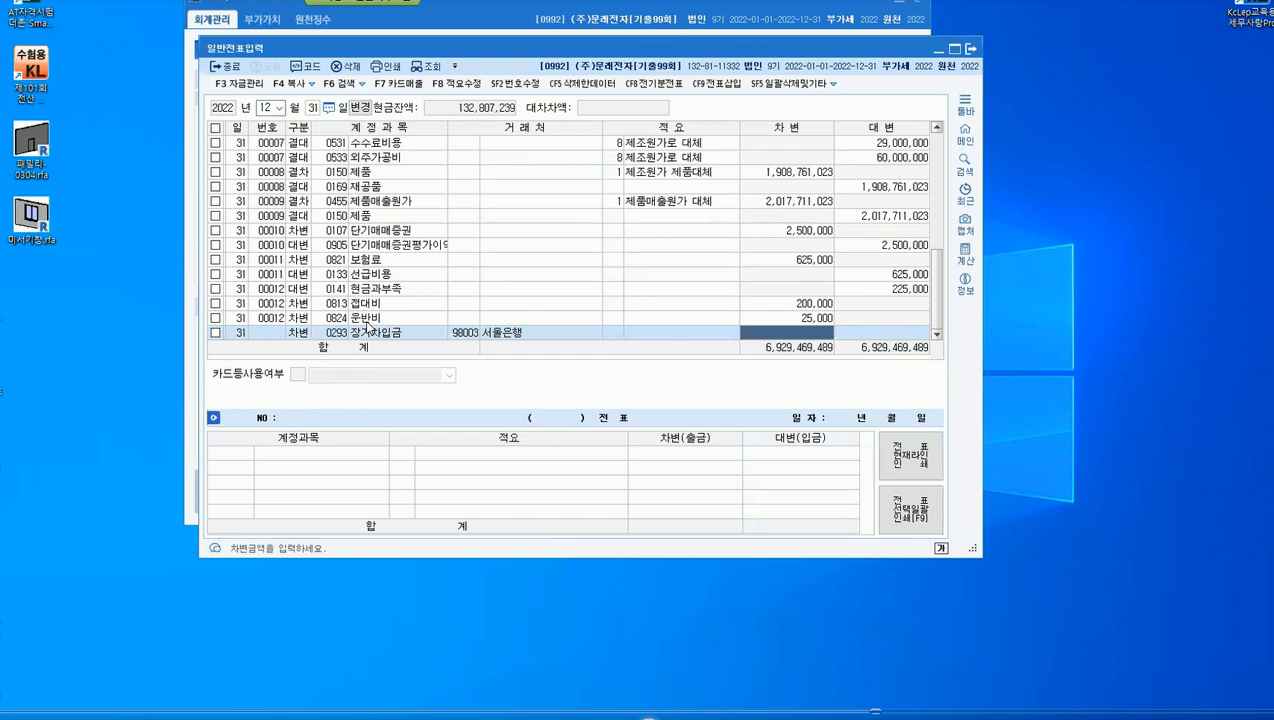
text(100000000)
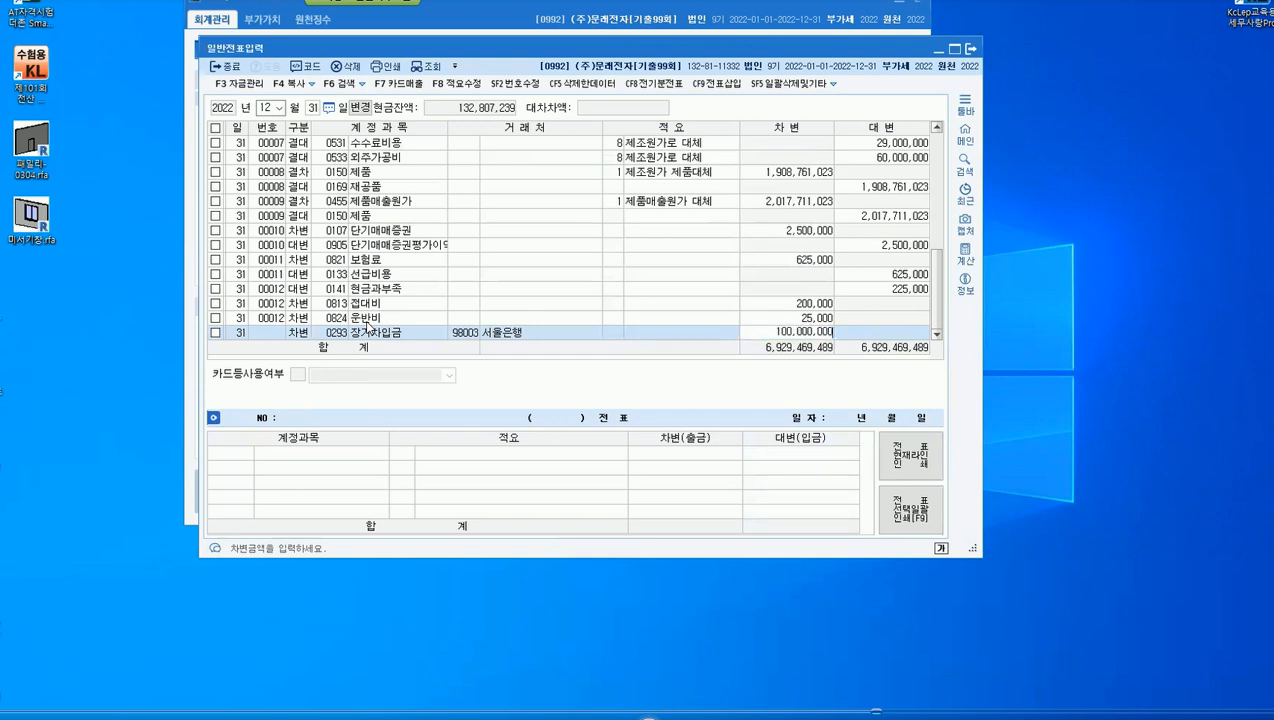
key(Return)
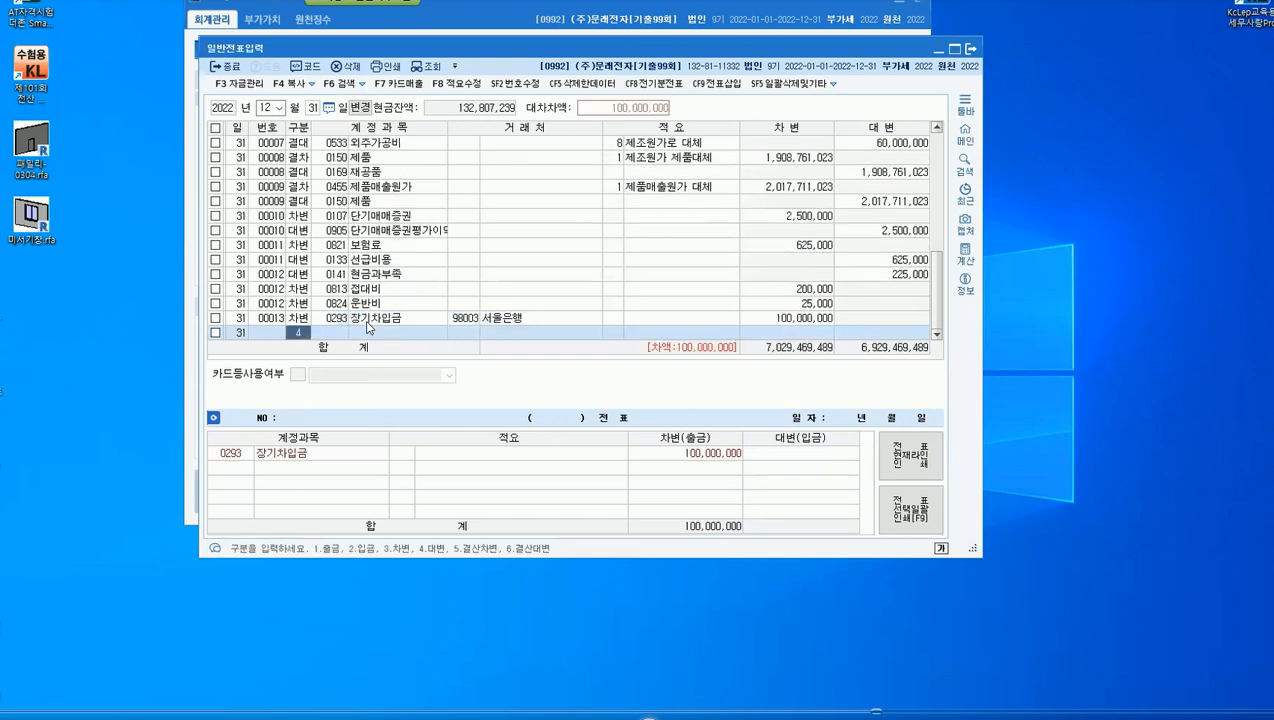
Add the balancing credit line (대변) for 0264 유동성장기부채 of 100,000,000 with 98003 서울은행 as the 거래처.
text(4)
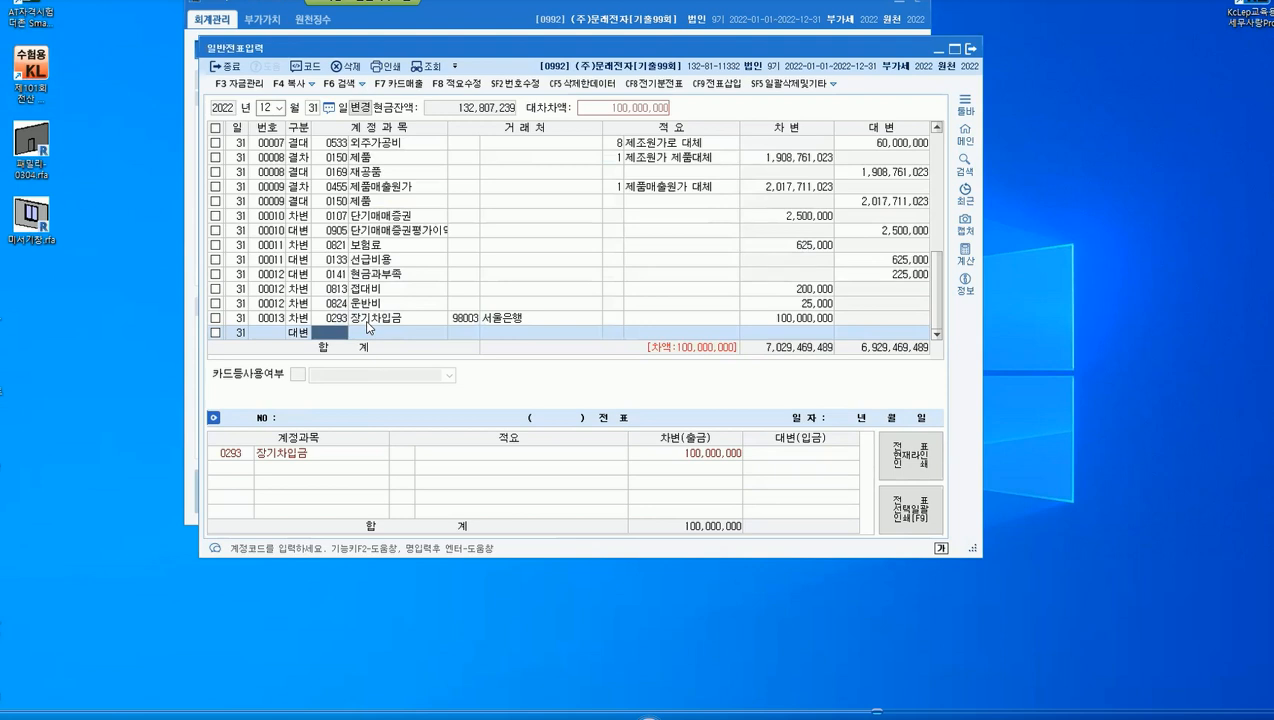
text(유동성)
key(Return)
key(Return)
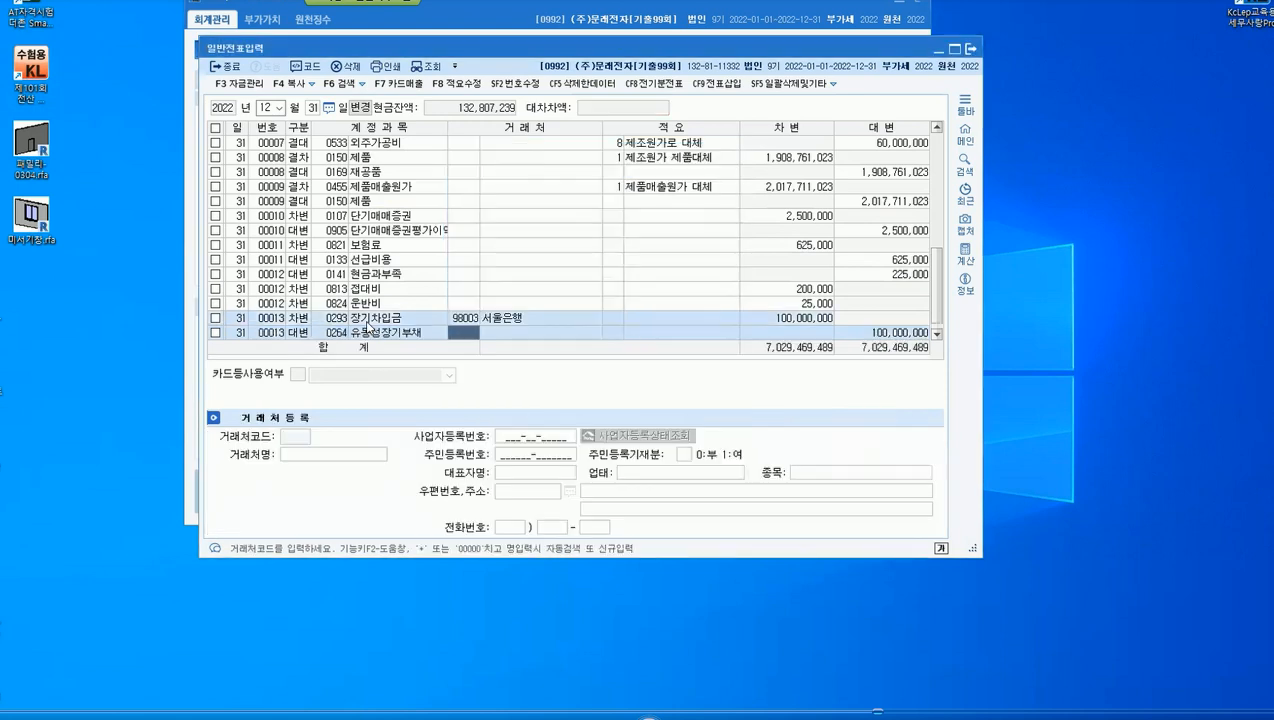
text(서울)
key(Return)
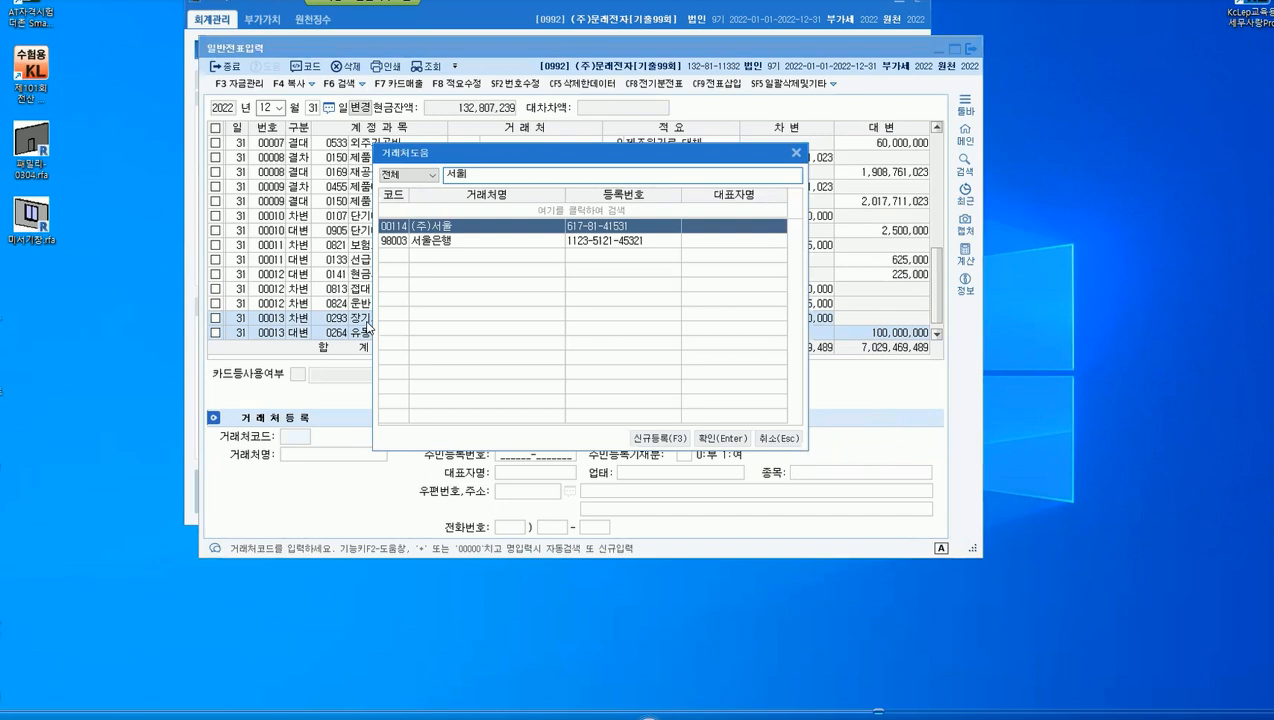
key(Down)
key(Return)
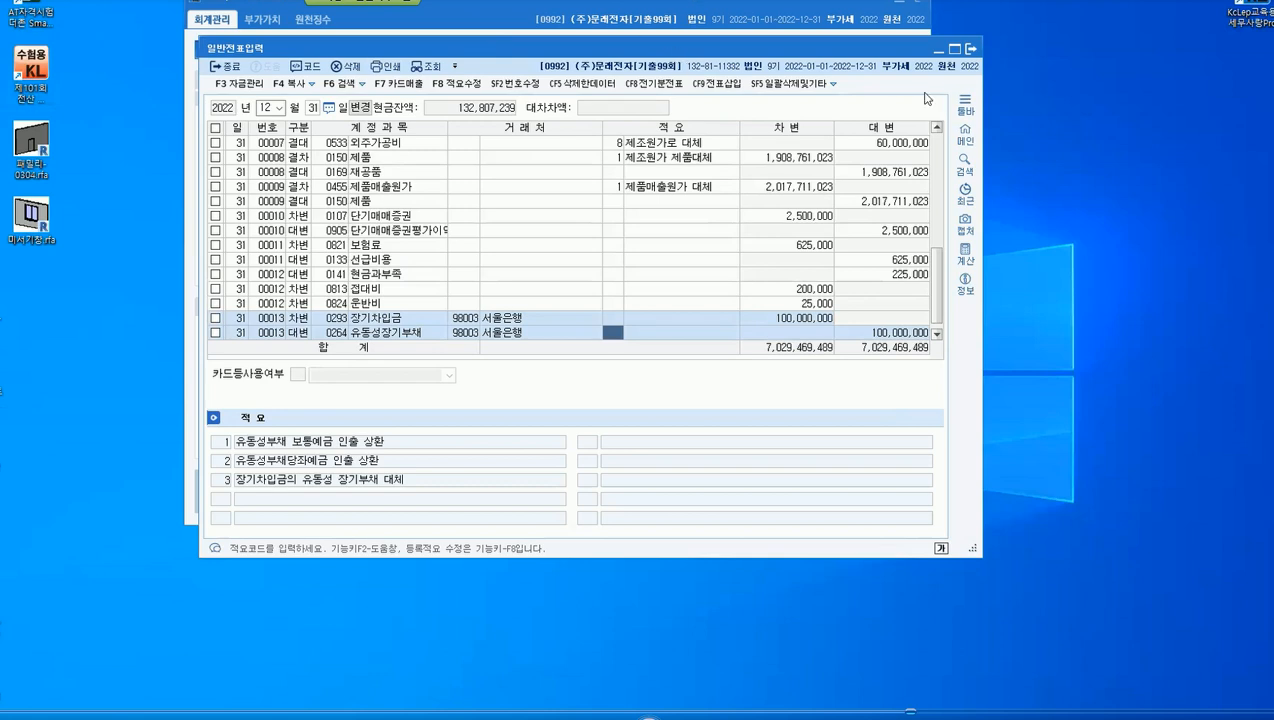
Close 일반전표입력 and open 결산자료입력 for January to December 2022, loading the previously entered data.
click(968, 49)
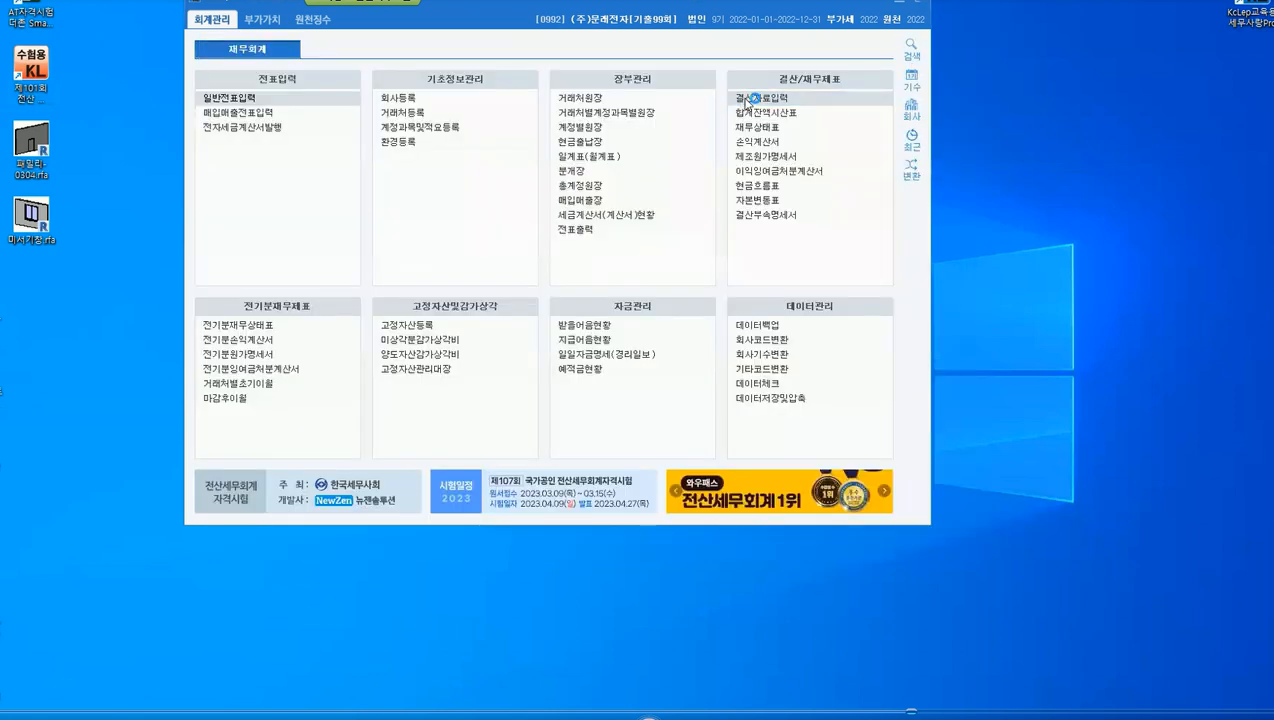
click(748, 103)
text(1)
key(Return)
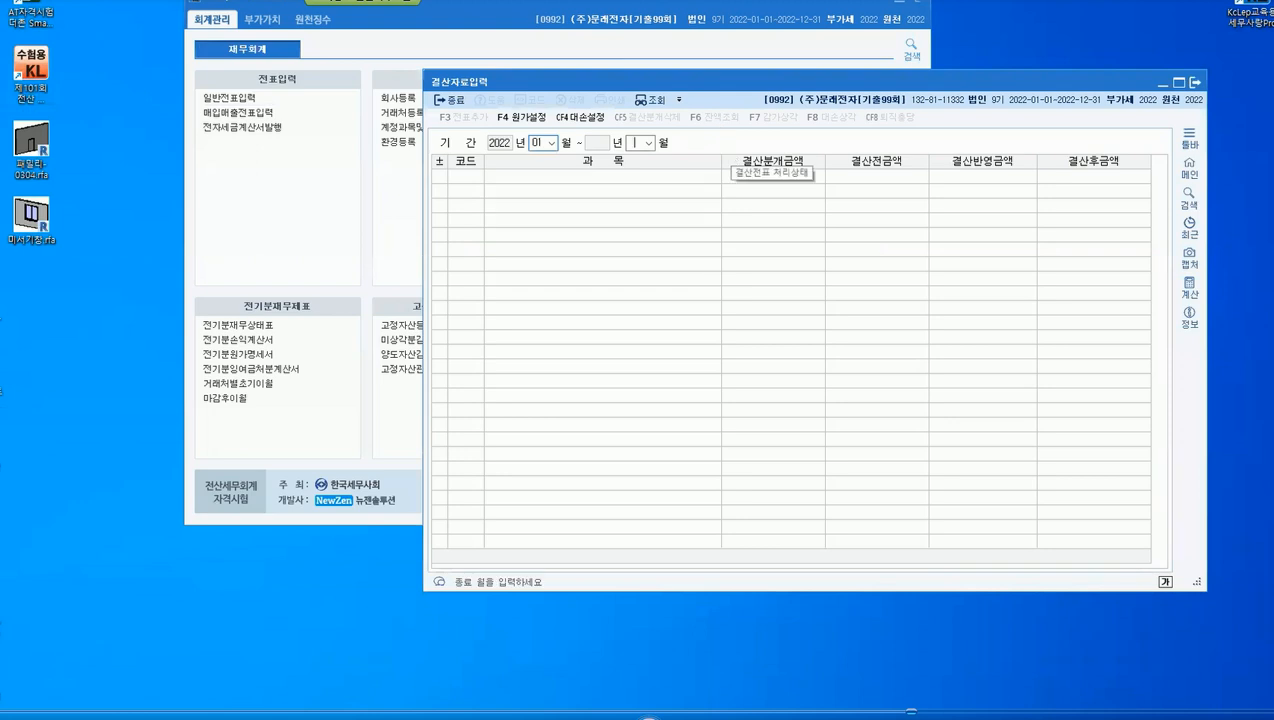
text(12)
key(Return)
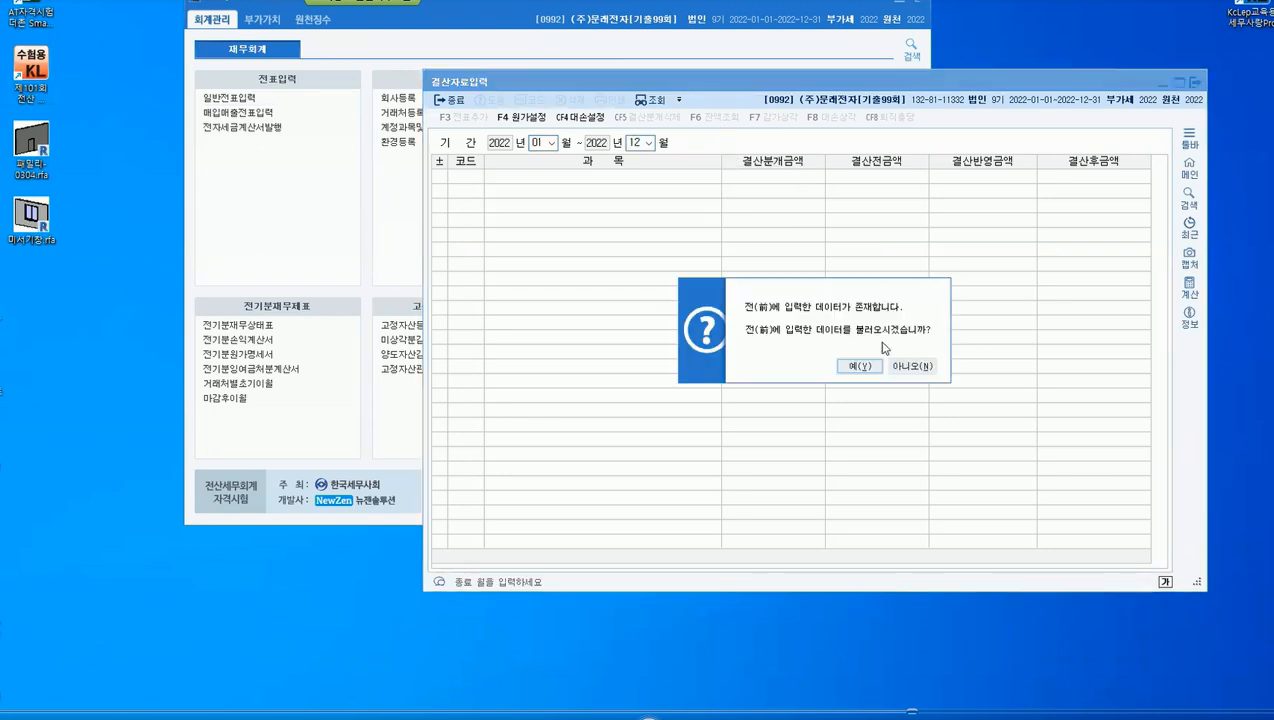
click(871, 367)
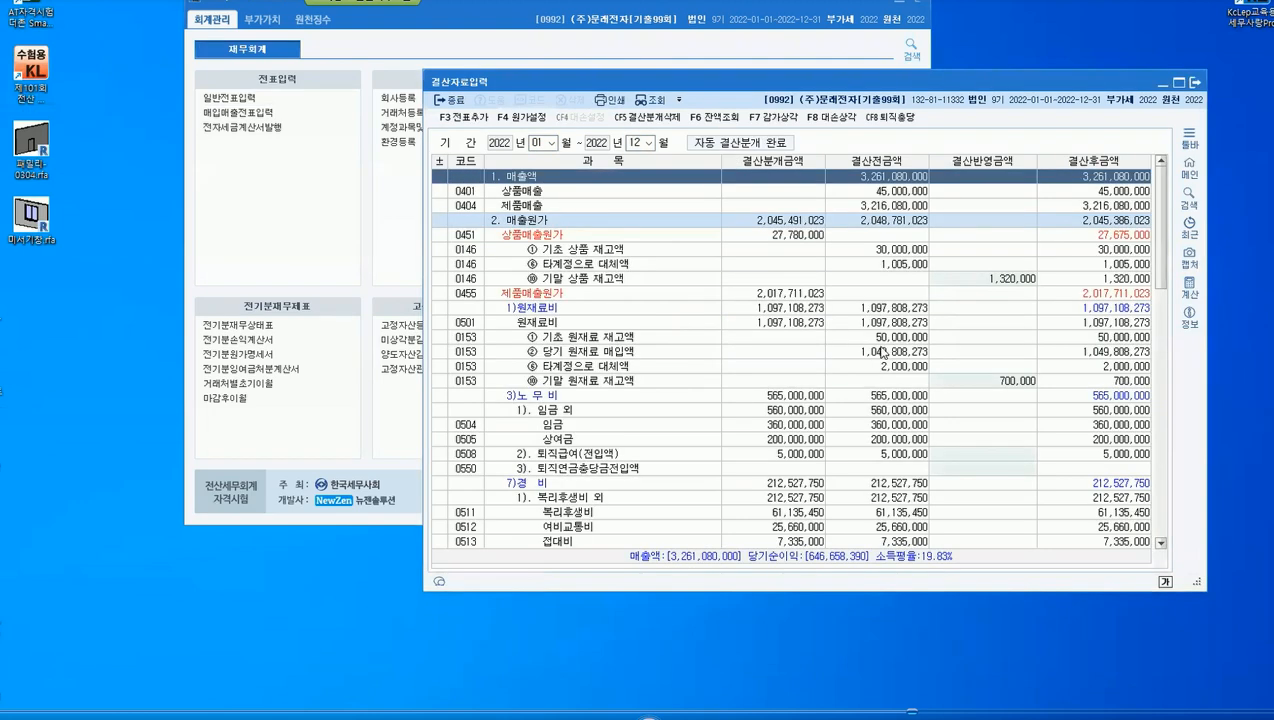
scroll(900, 340, down, 4)
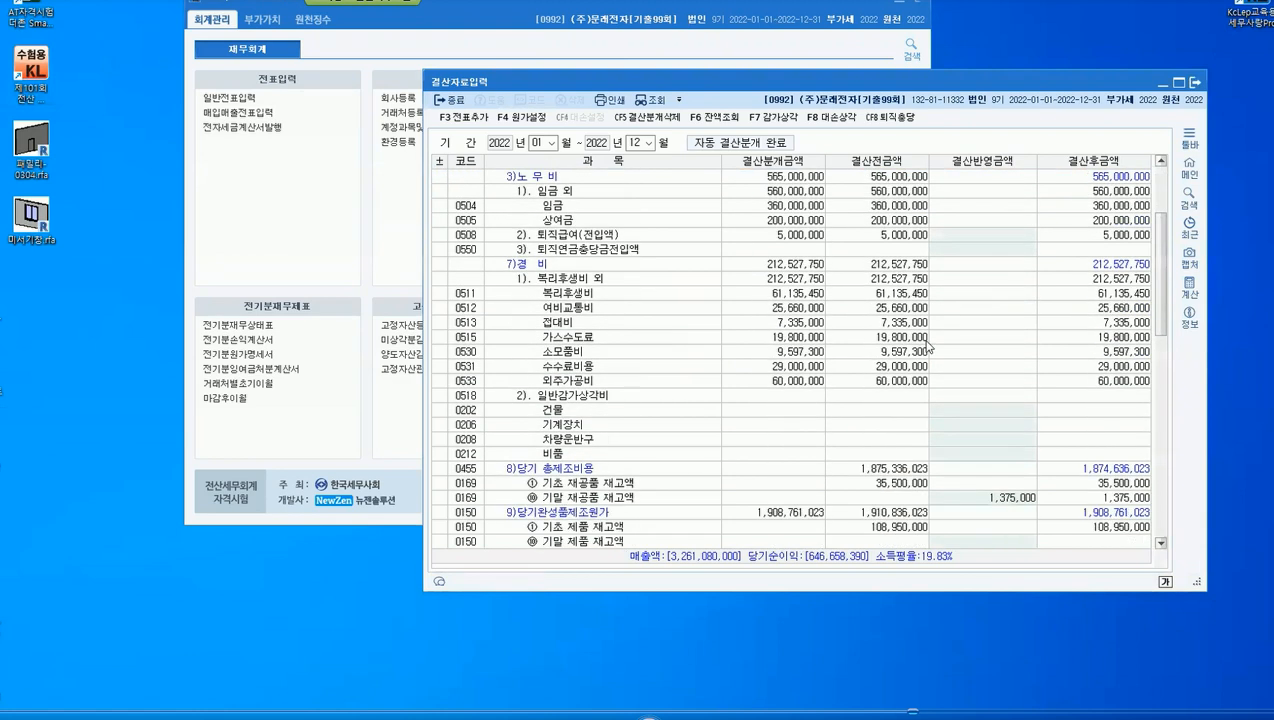
Examine the 결산반영금액 cells of the manufacturing cost lines, from the 원재료비 and 노무비 entries to the 일반감가상각비 asset lines.
scroll(928, 346, down, 2)
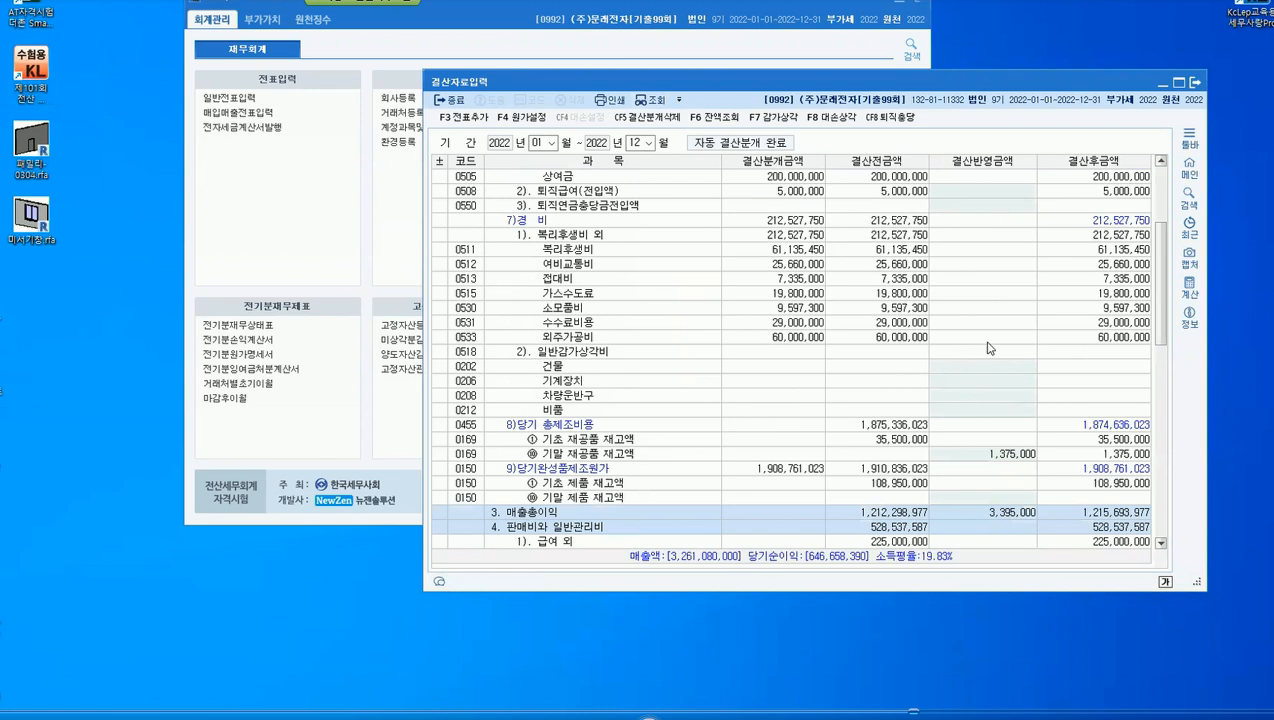
scroll(988, 350, up, 3)
scroll(990, 370, down, 3)
scroll(940, 442, up, 1)
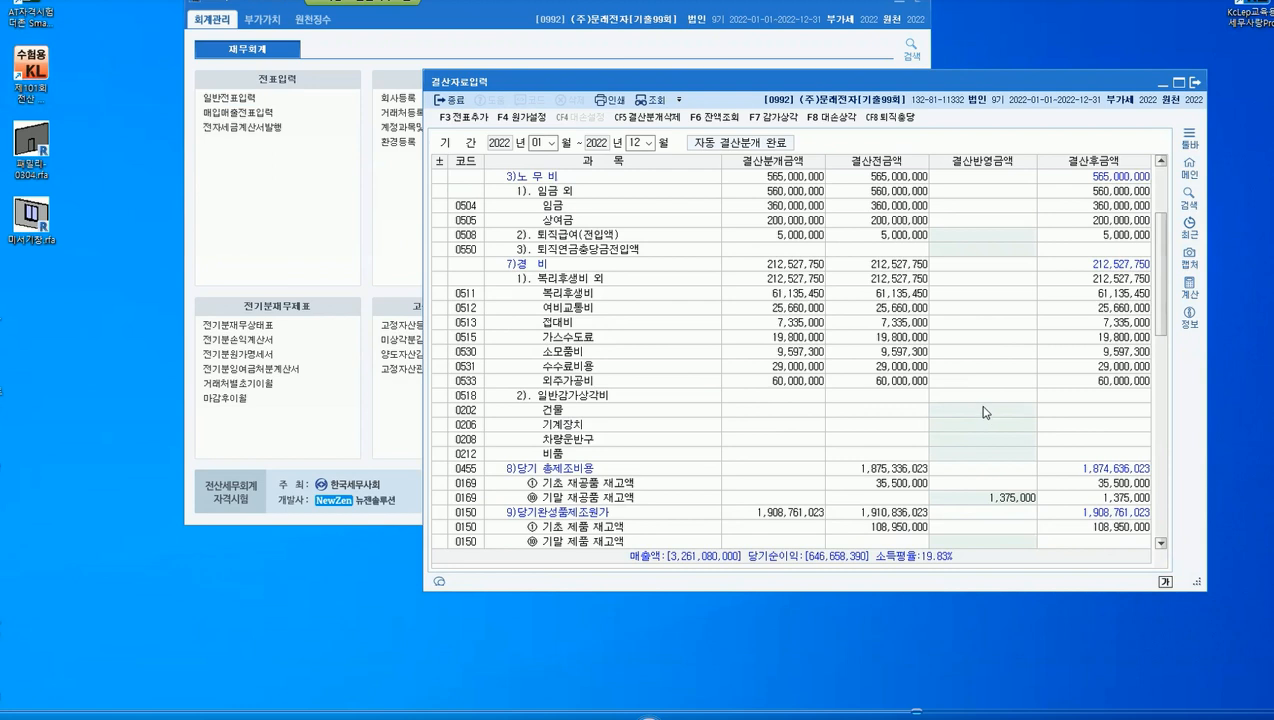
scroll(983, 412, down, 2)
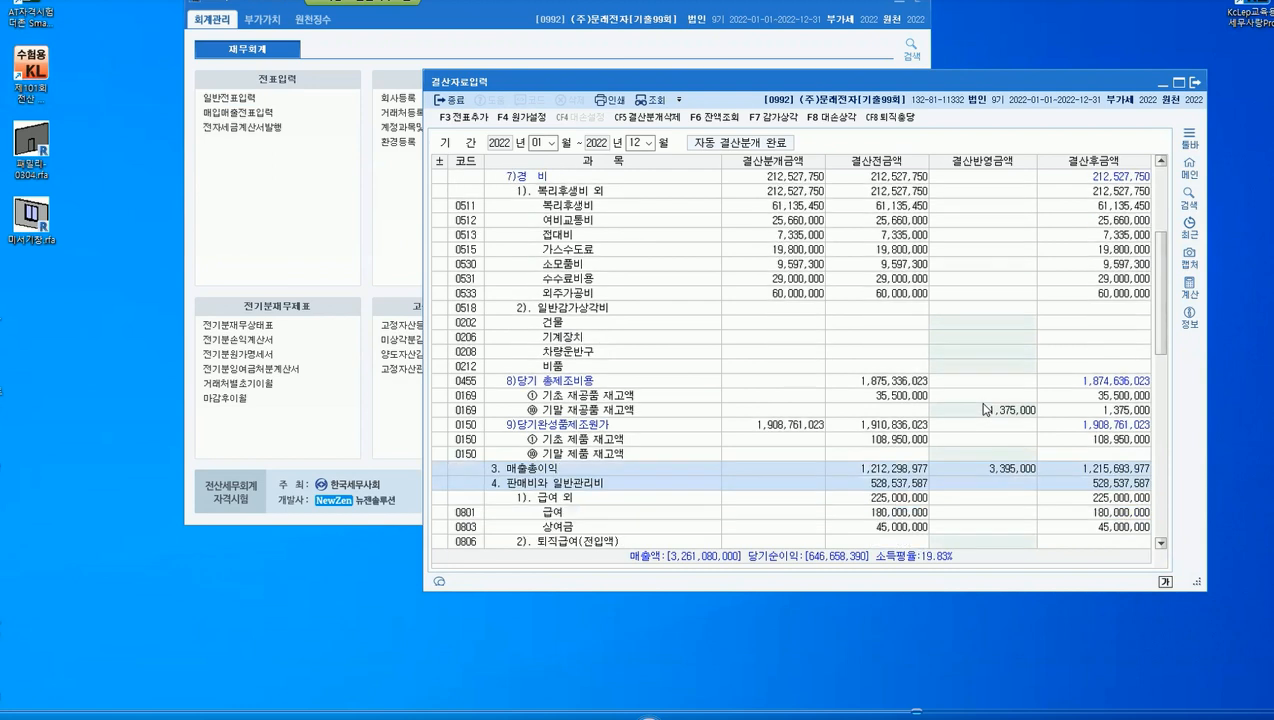
click(977, 341)
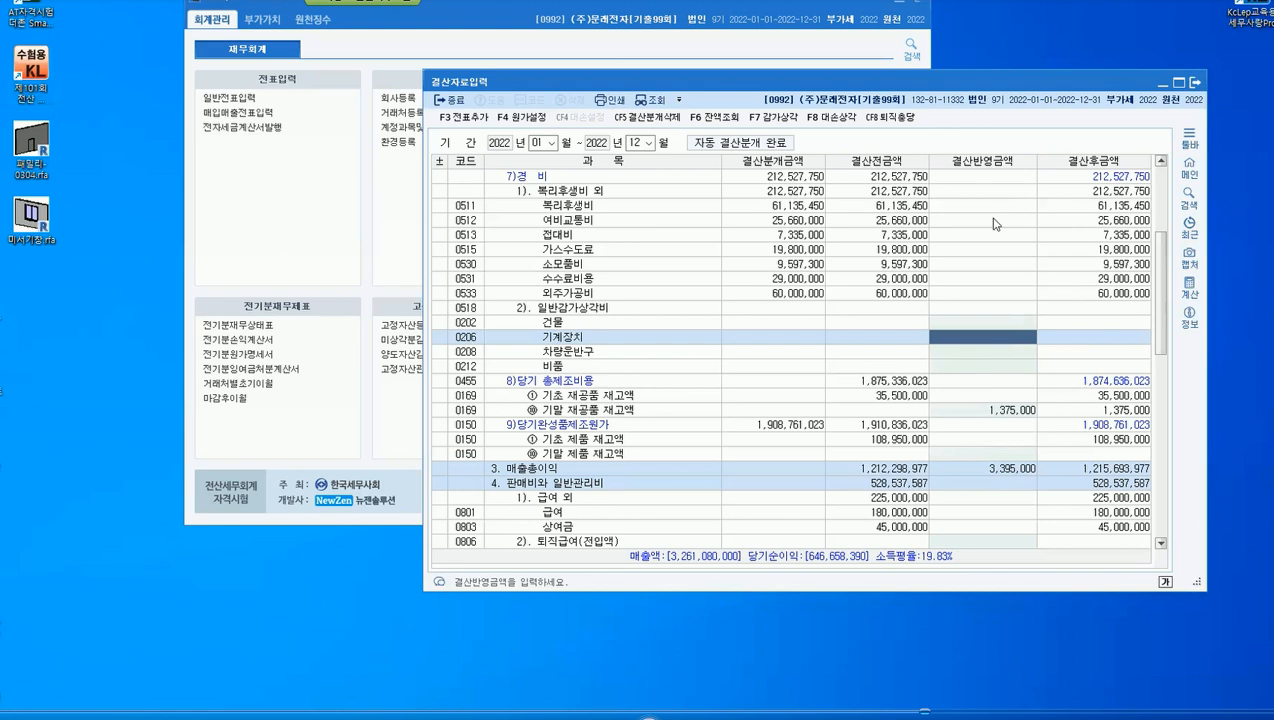
scroll(990, 235, down, 1)
scroll(988, 250, up, 7)
scroll(988, 270, down, 2)
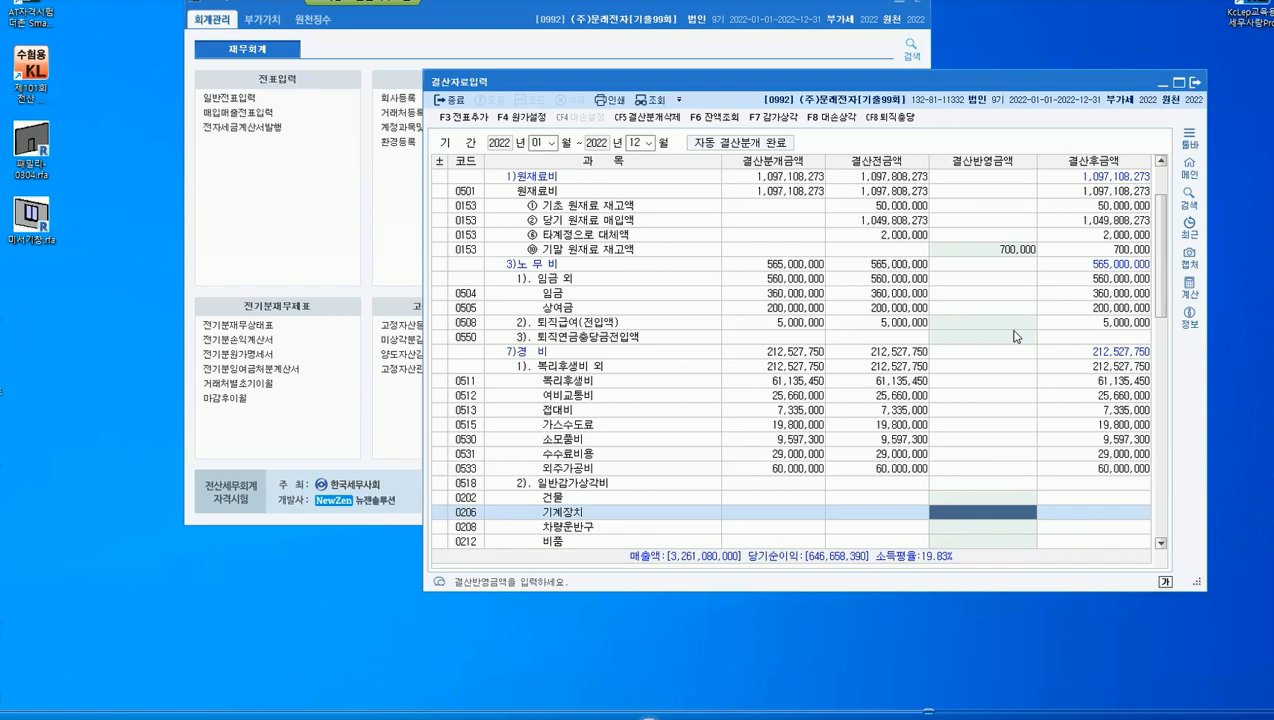
Try a 대손율 of 2% in the 대손상각 calculation and close it without reflecting the amounts in the closing data.
click(835, 117)
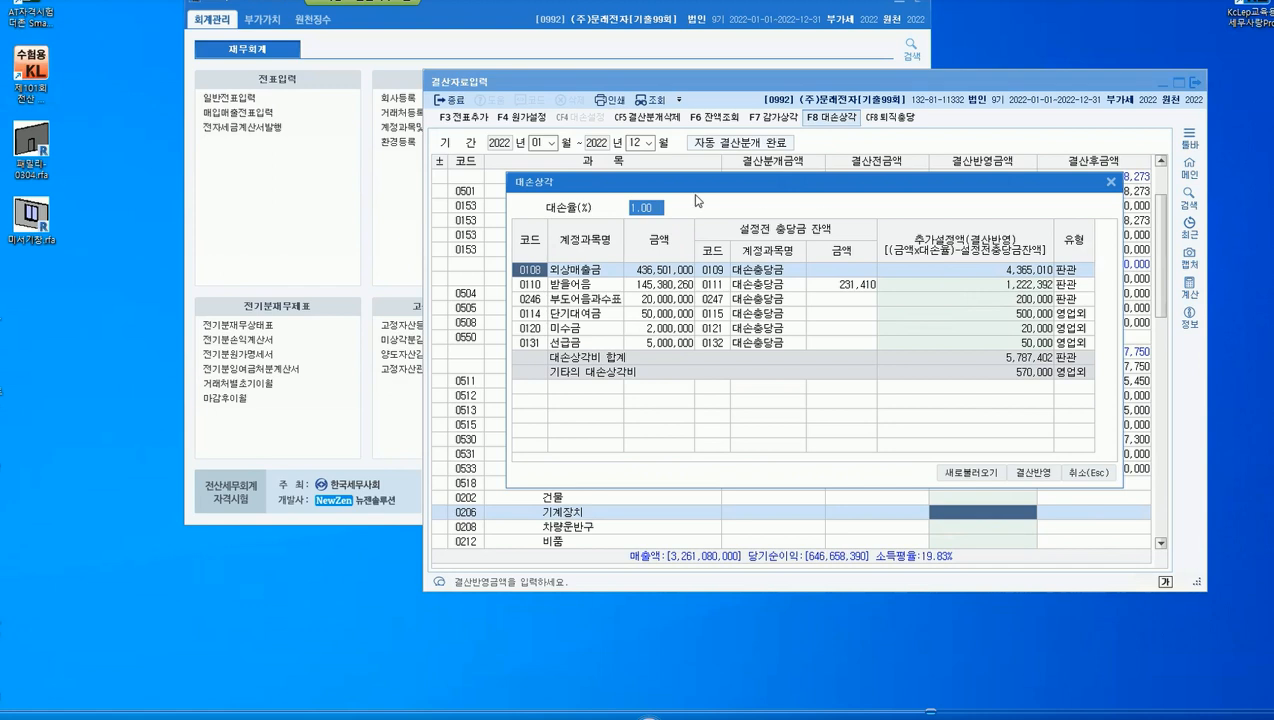
text(2)
key(Return)
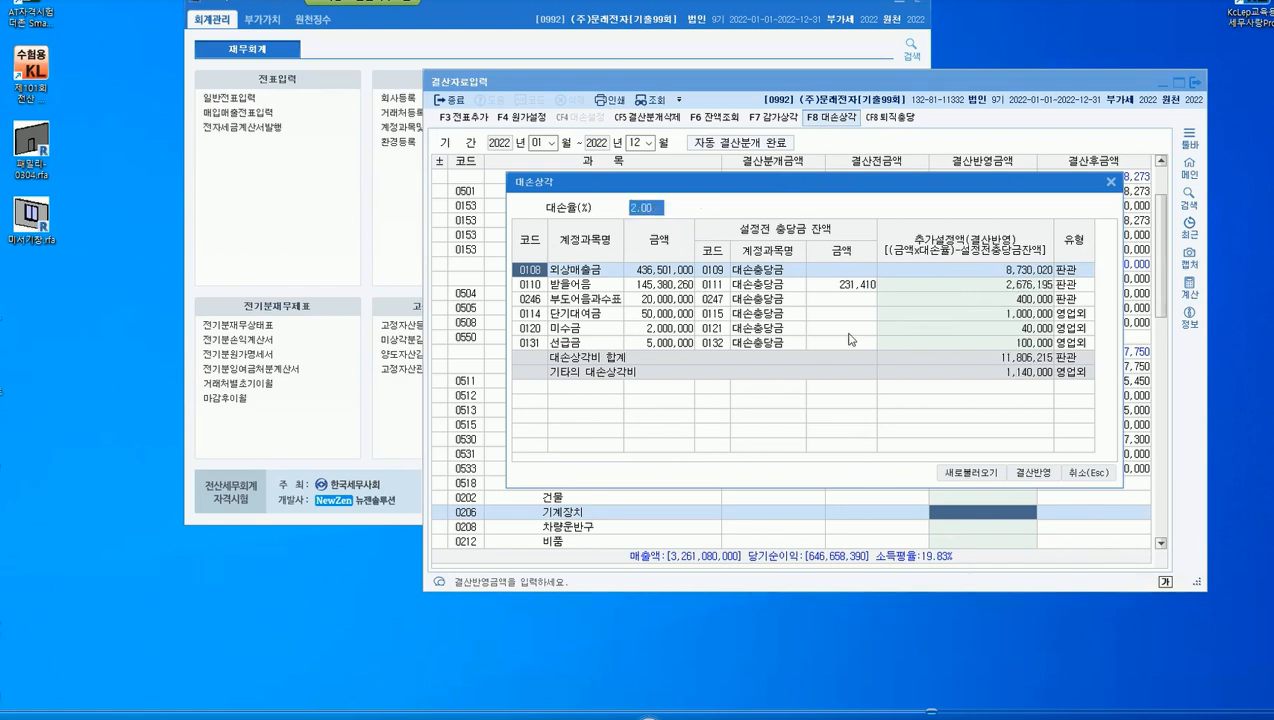
click(985, 316)
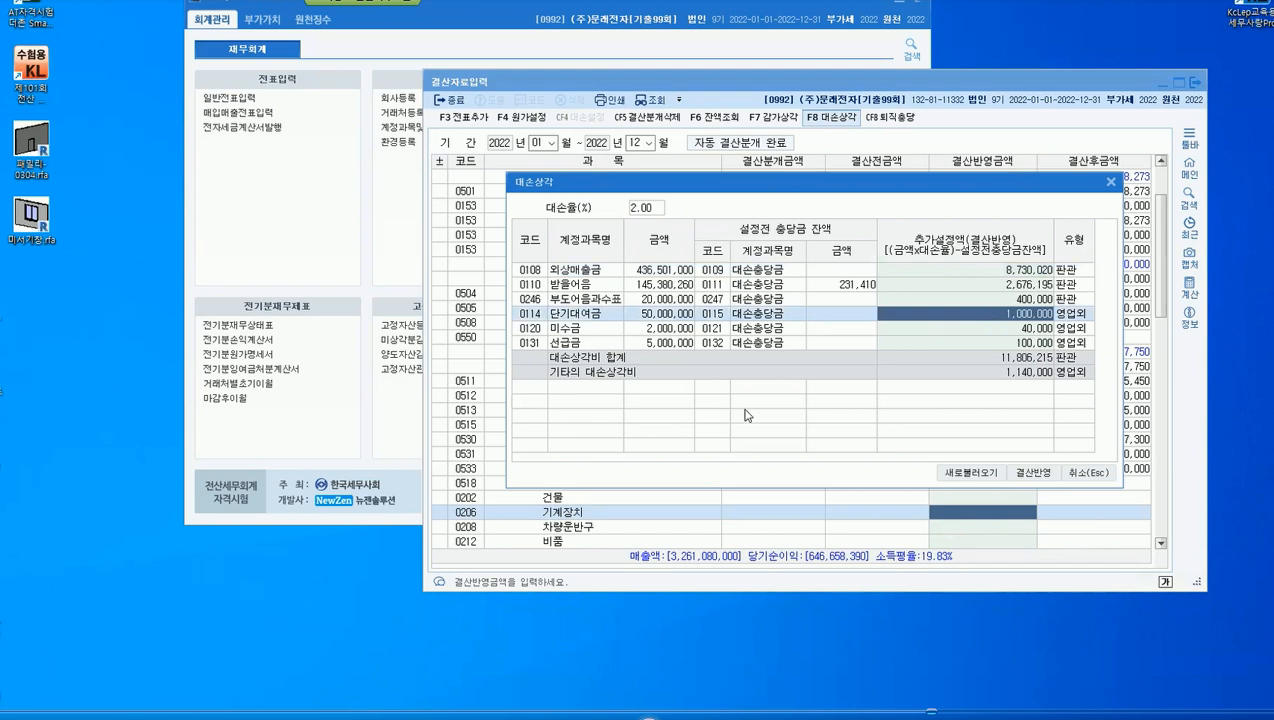
click(1095, 474)
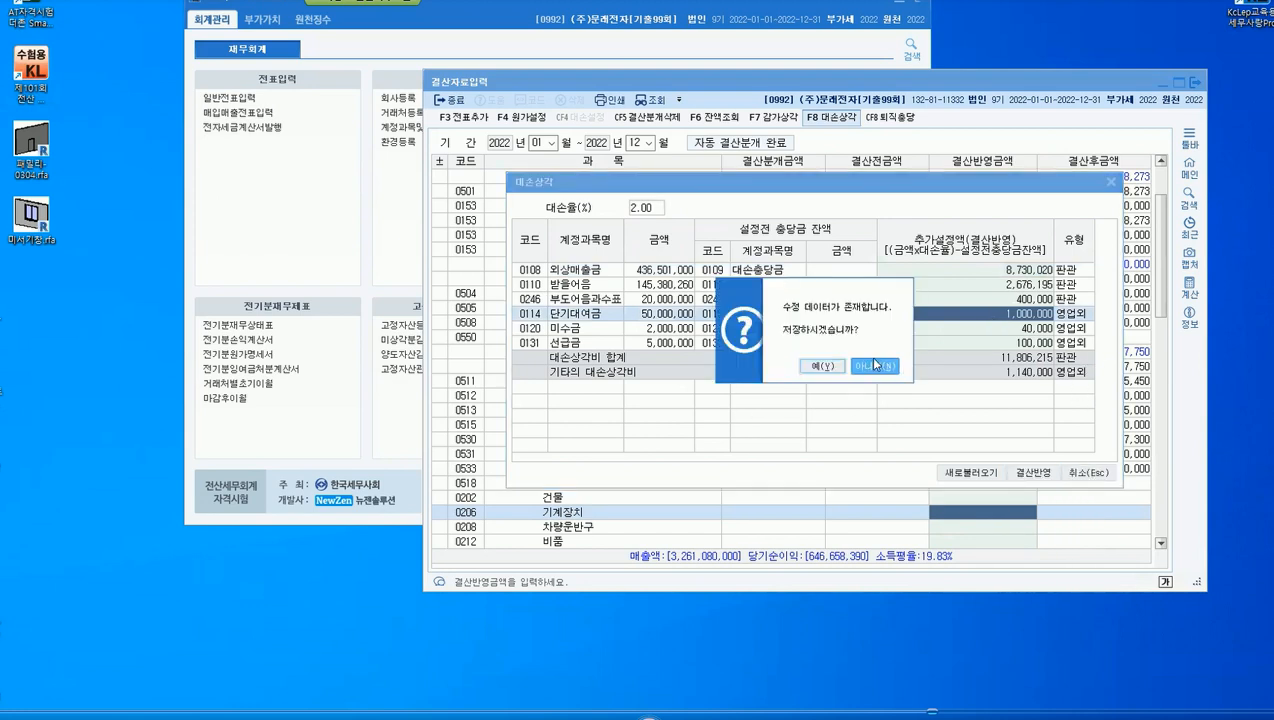
click(828, 364)
click(977, 312)
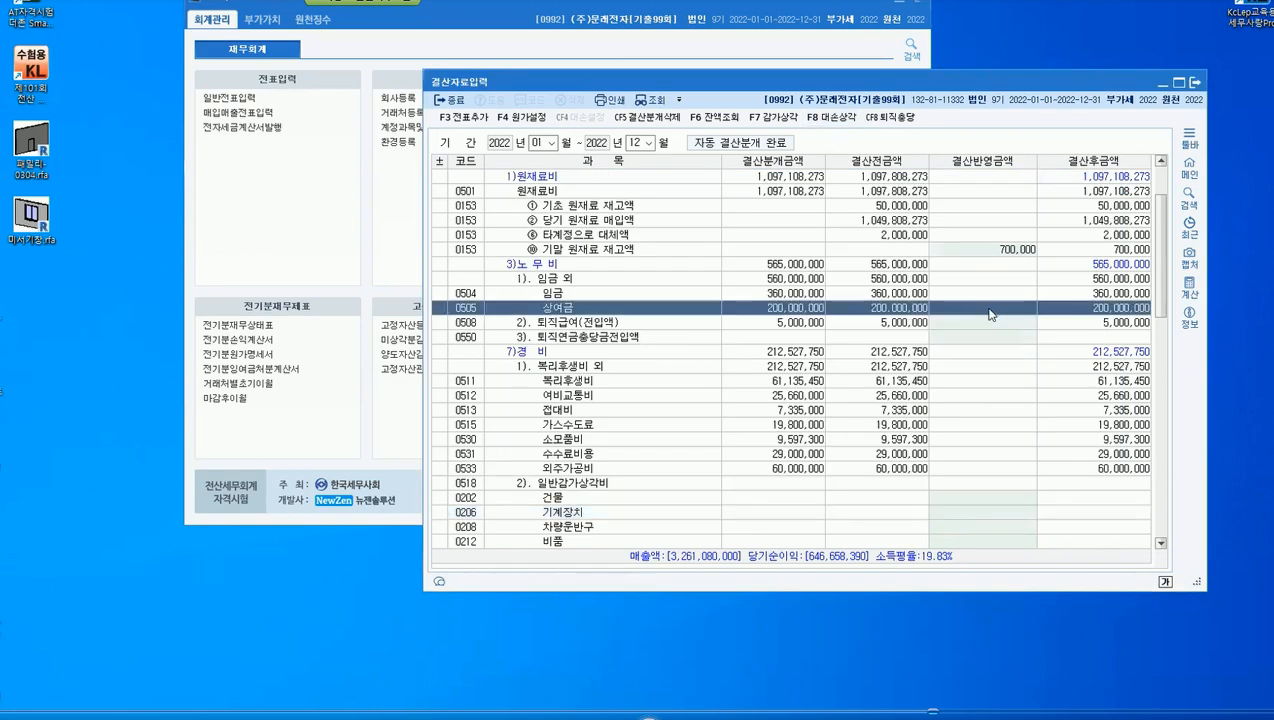
Examine the 대손상각 lines for 외상매출금, 받을어음 and 부도어음과수표 under 판매비와 일반관리비.
scroll(993, 307, down, 3)
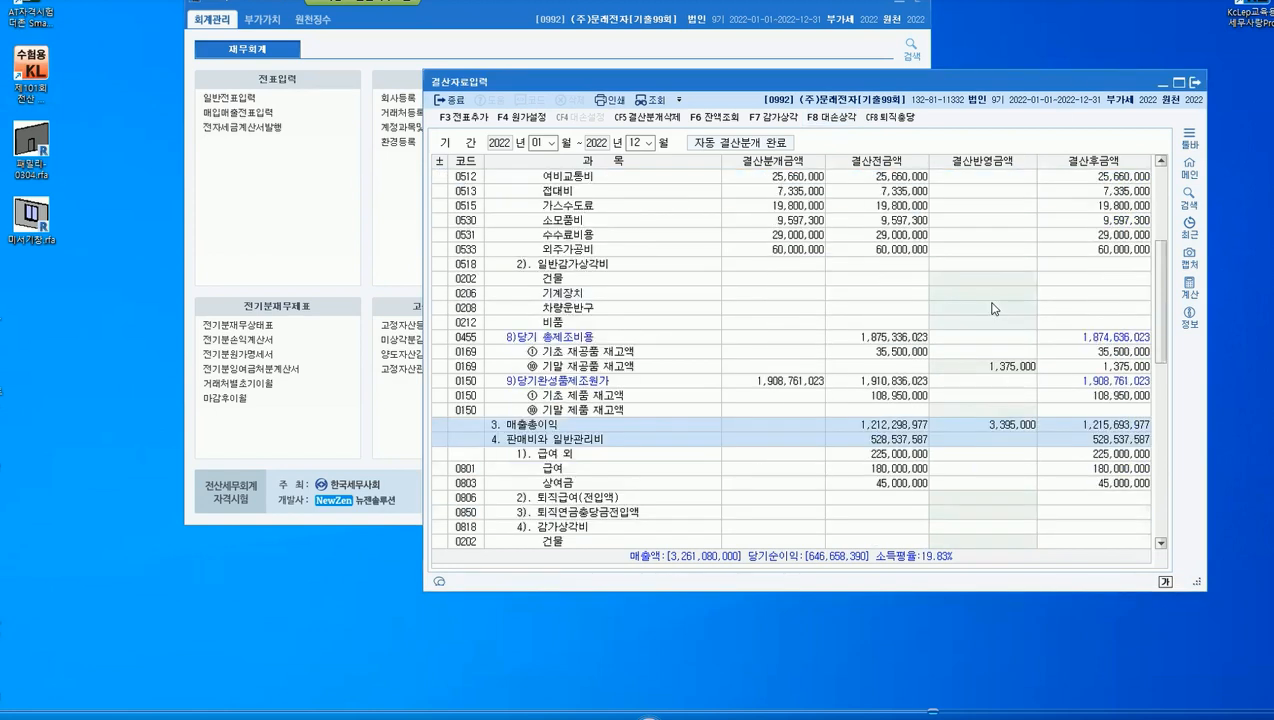
scroll(993, 303, down, 8)
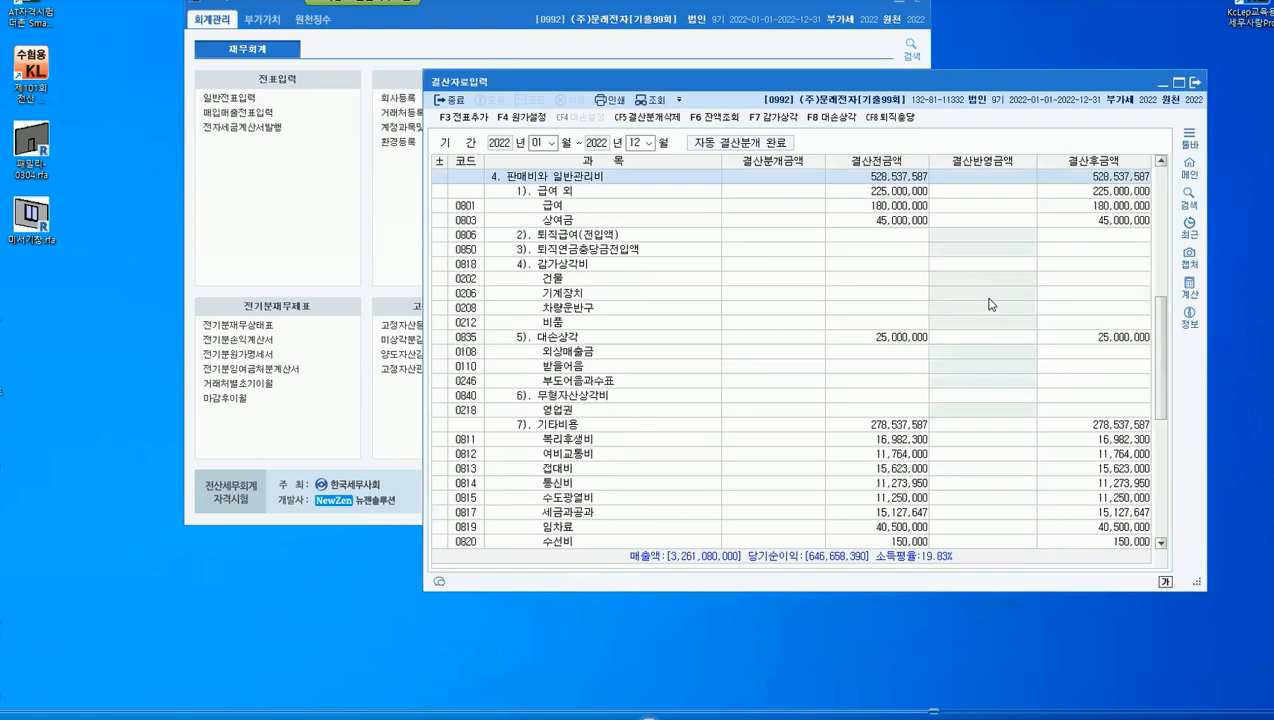
click(980, 352)
click(982, 365)
click(982, 356)
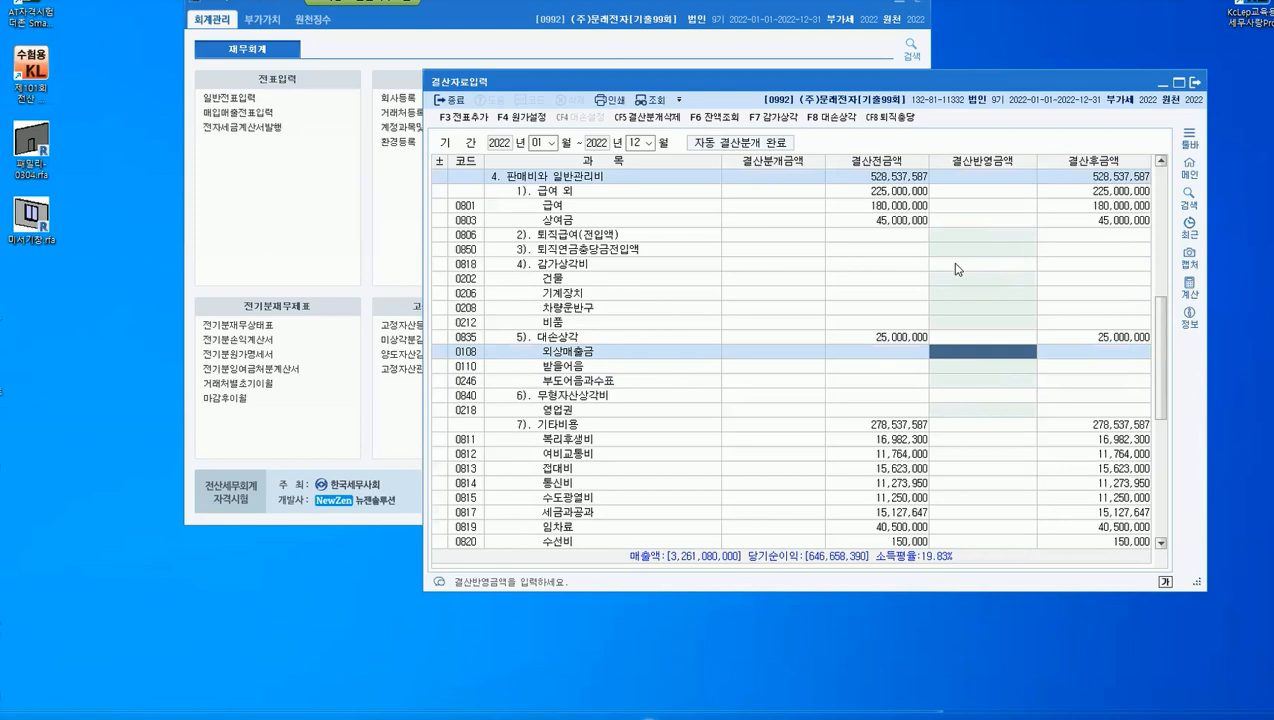
key(F8)
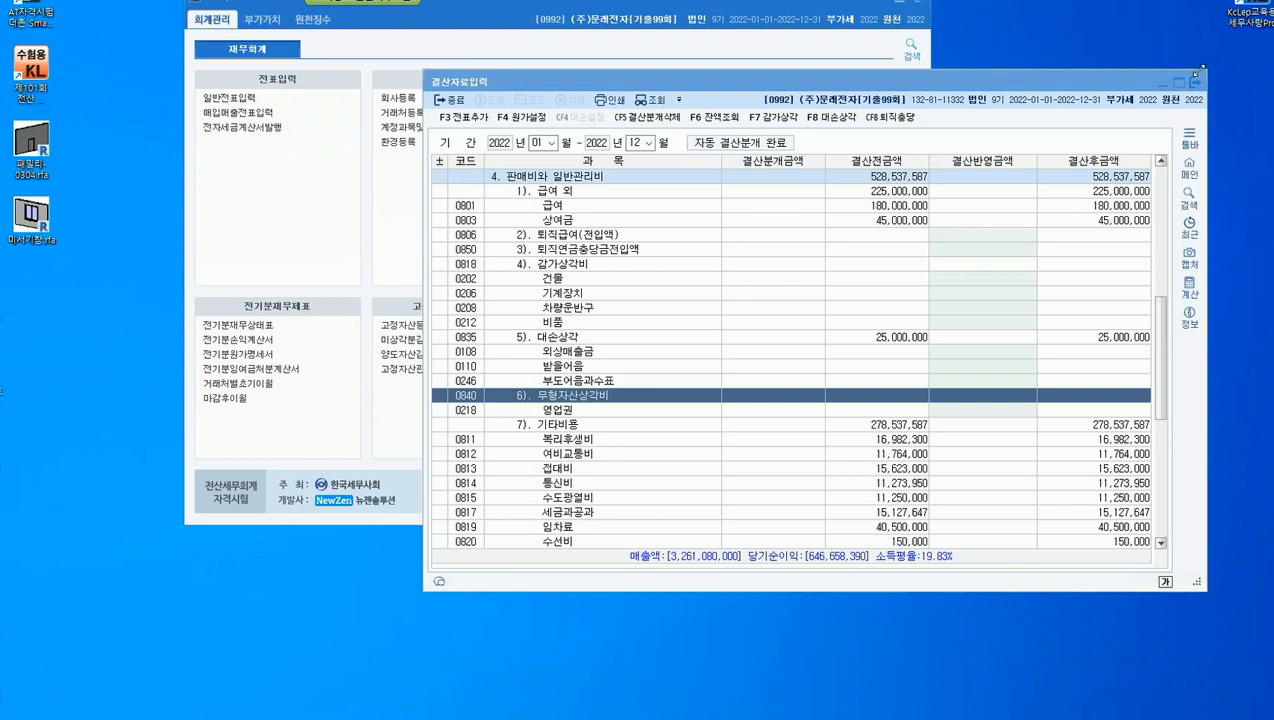
Close 결산자료입력 and switch to company 0972 (주)금성전자[기출97회].
click(1195, 81)
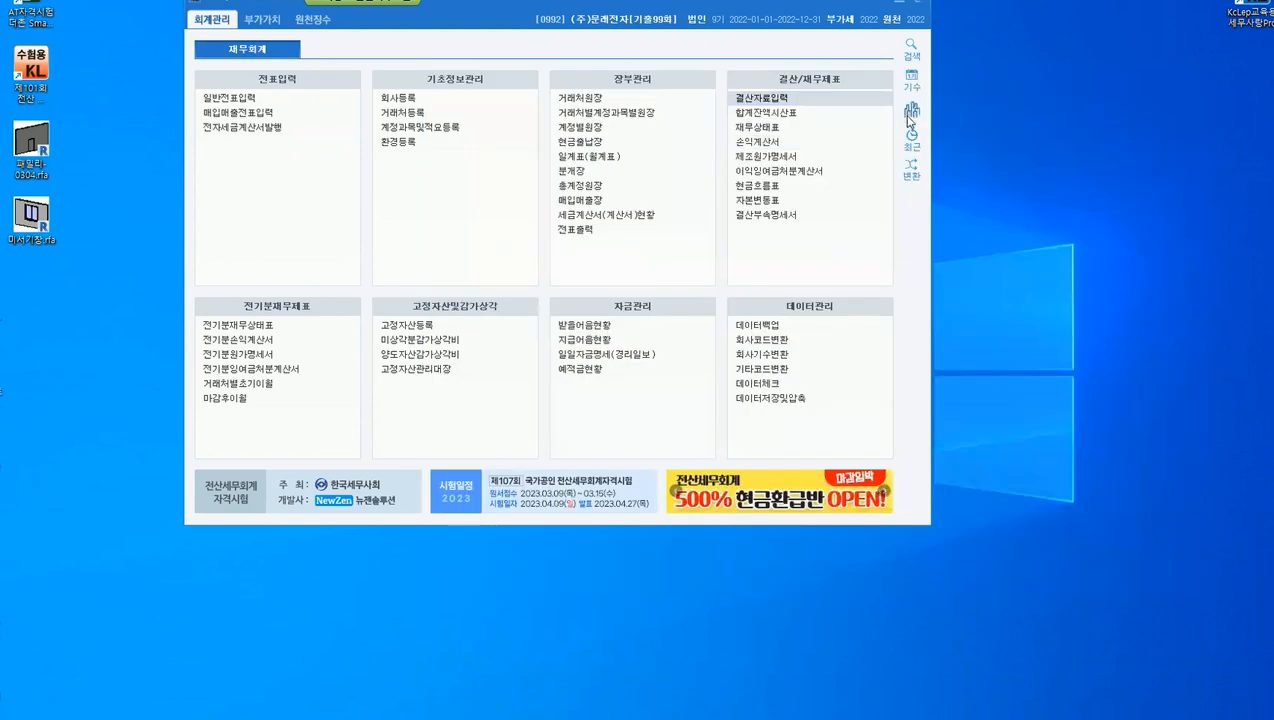
click(909, 109)
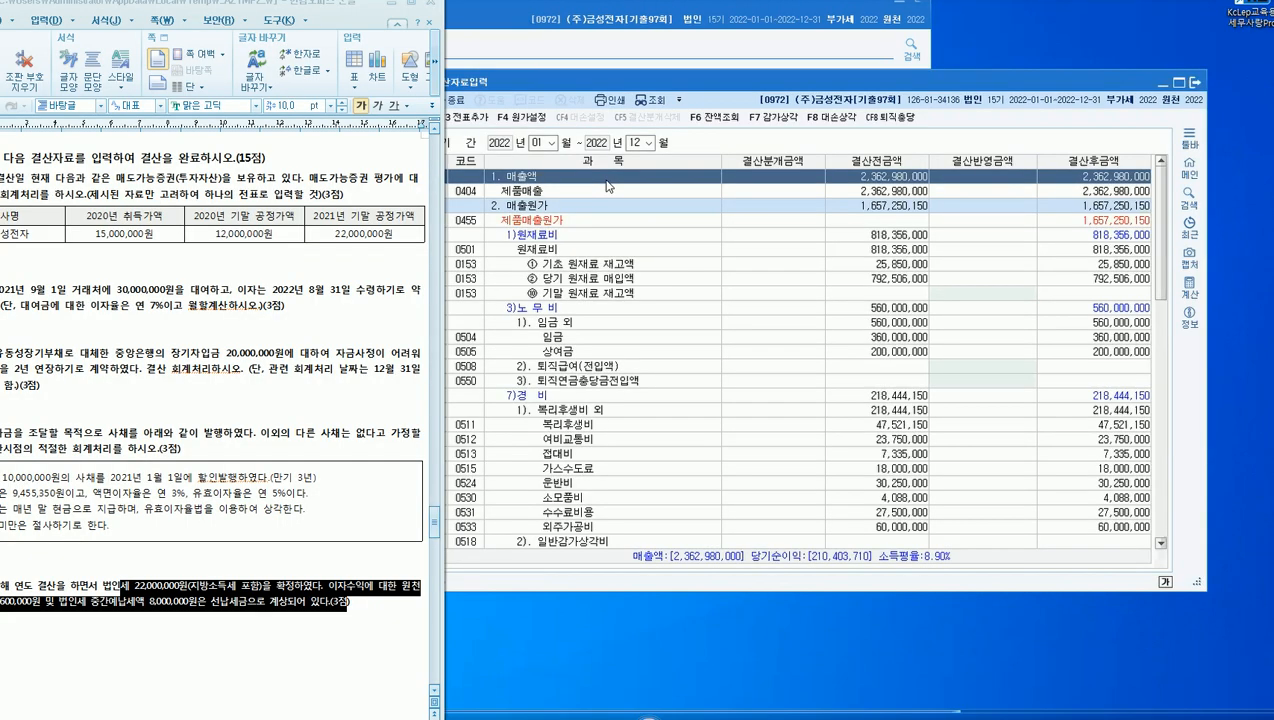
key(Escape)
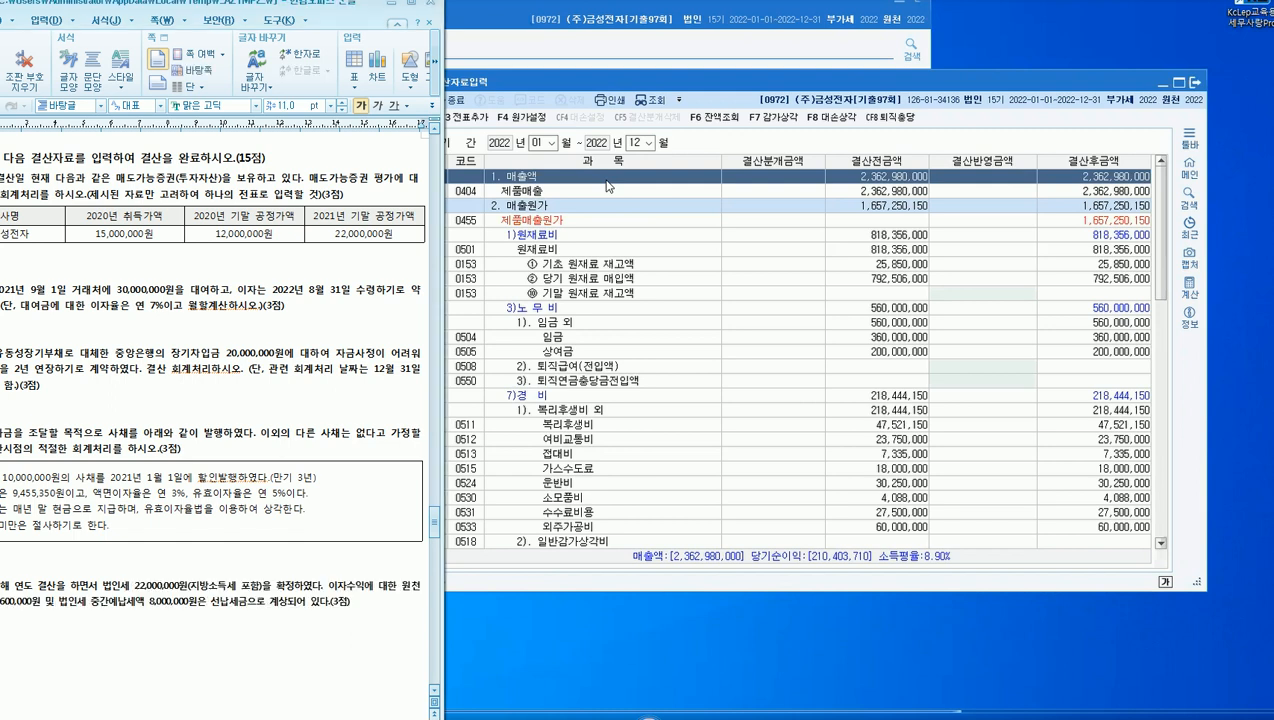
Under 법인세등, enter 8,600,000 as the 결산반영금액 of 선납세금, following the corporate tax question in the exam document.
scroll(600, 200, down, 7)
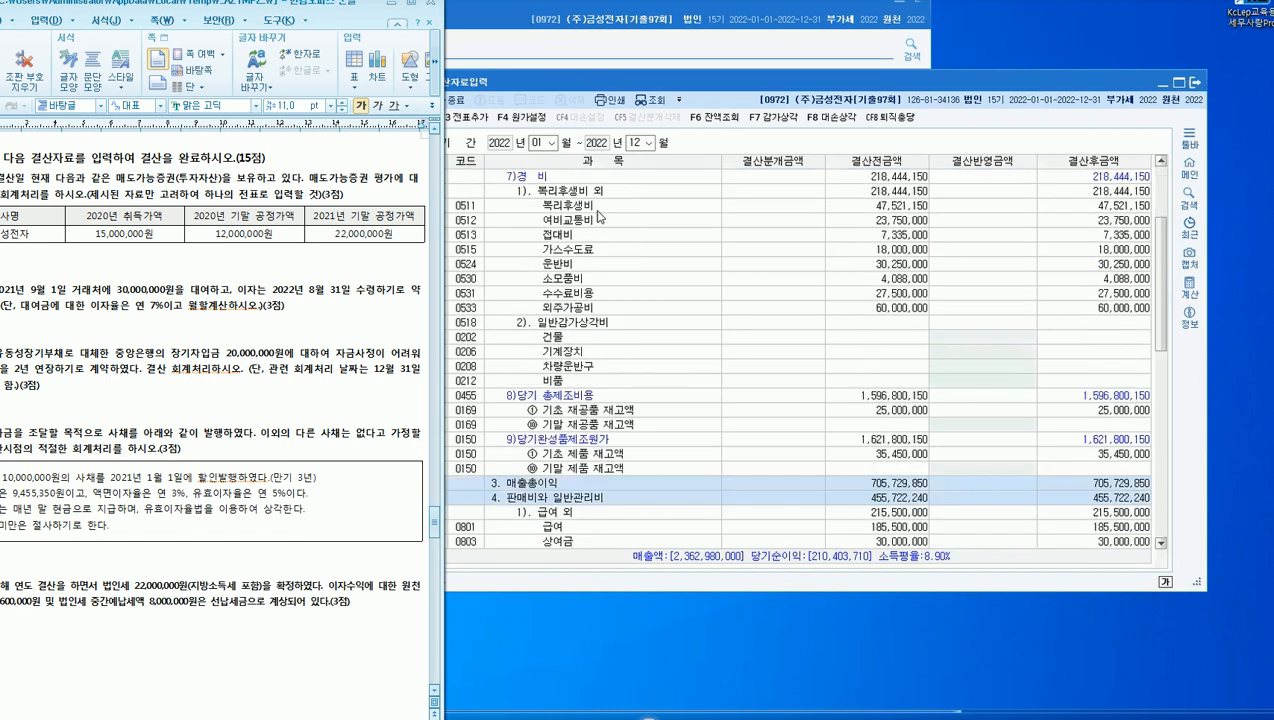
scroll(590, 226, down, 1)
scroll(575, 230, up, 1)
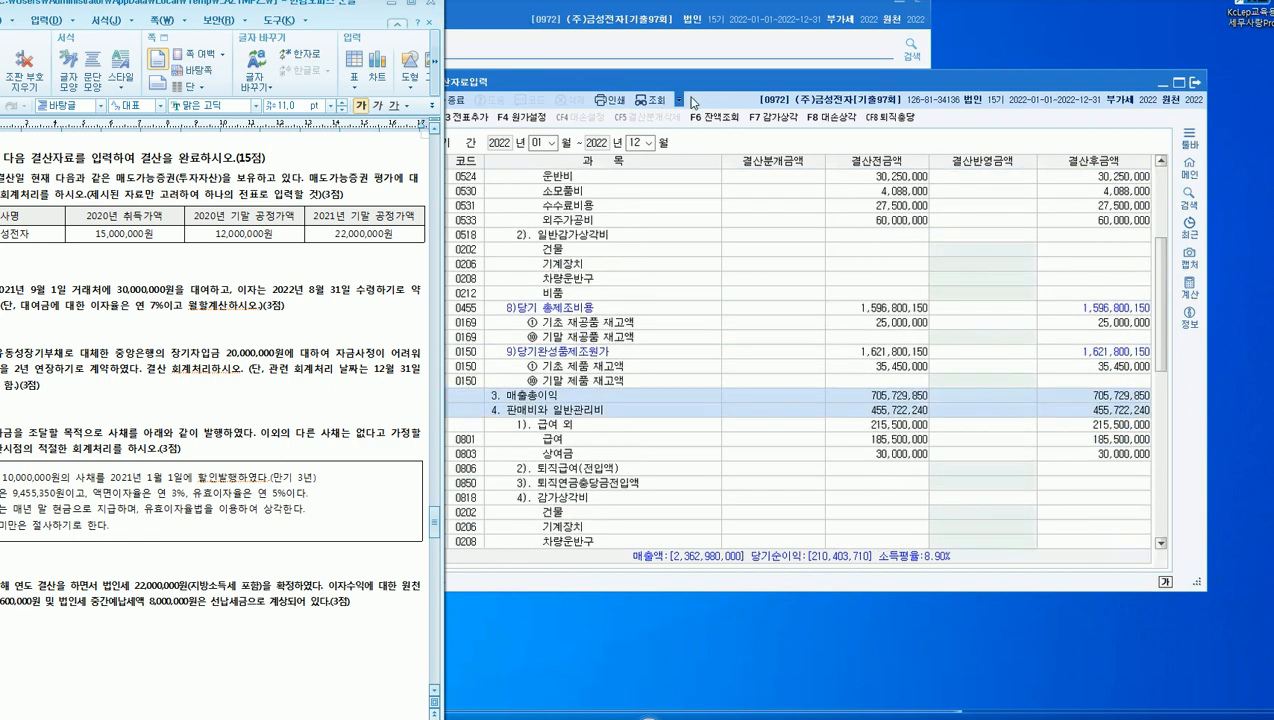
drag(1153, 300, 1153, 484)
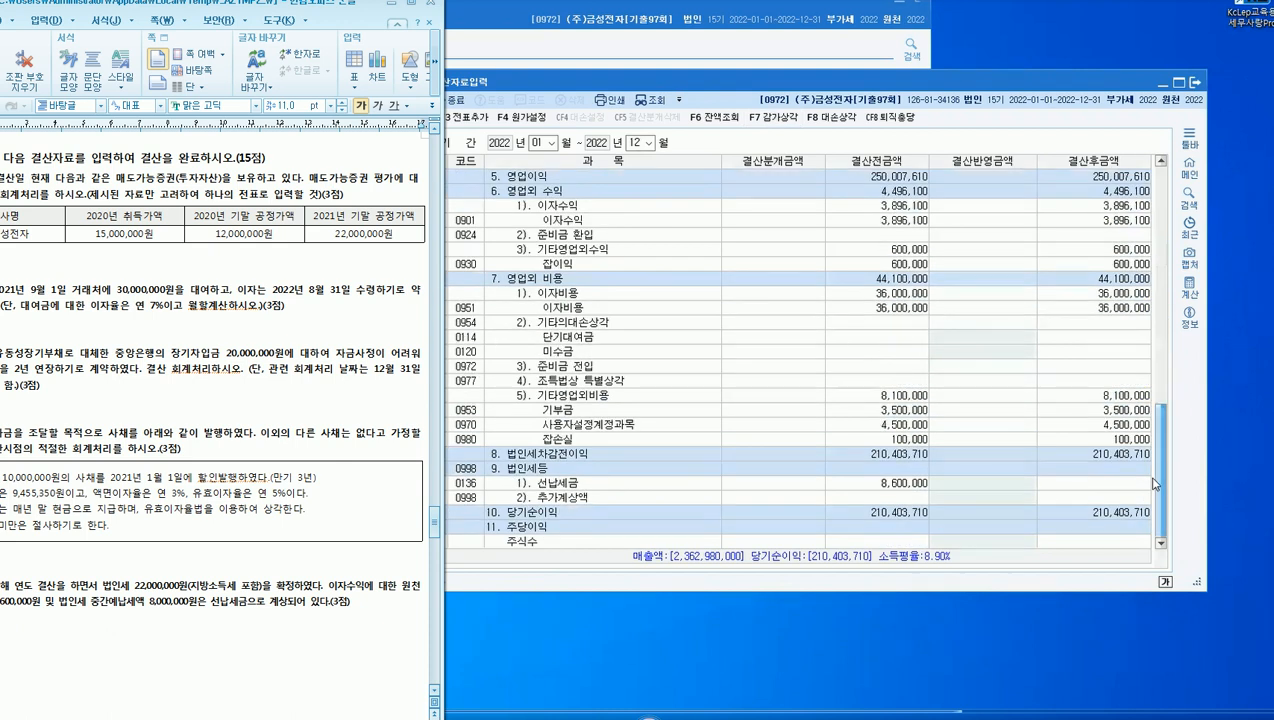
click(908, 488)
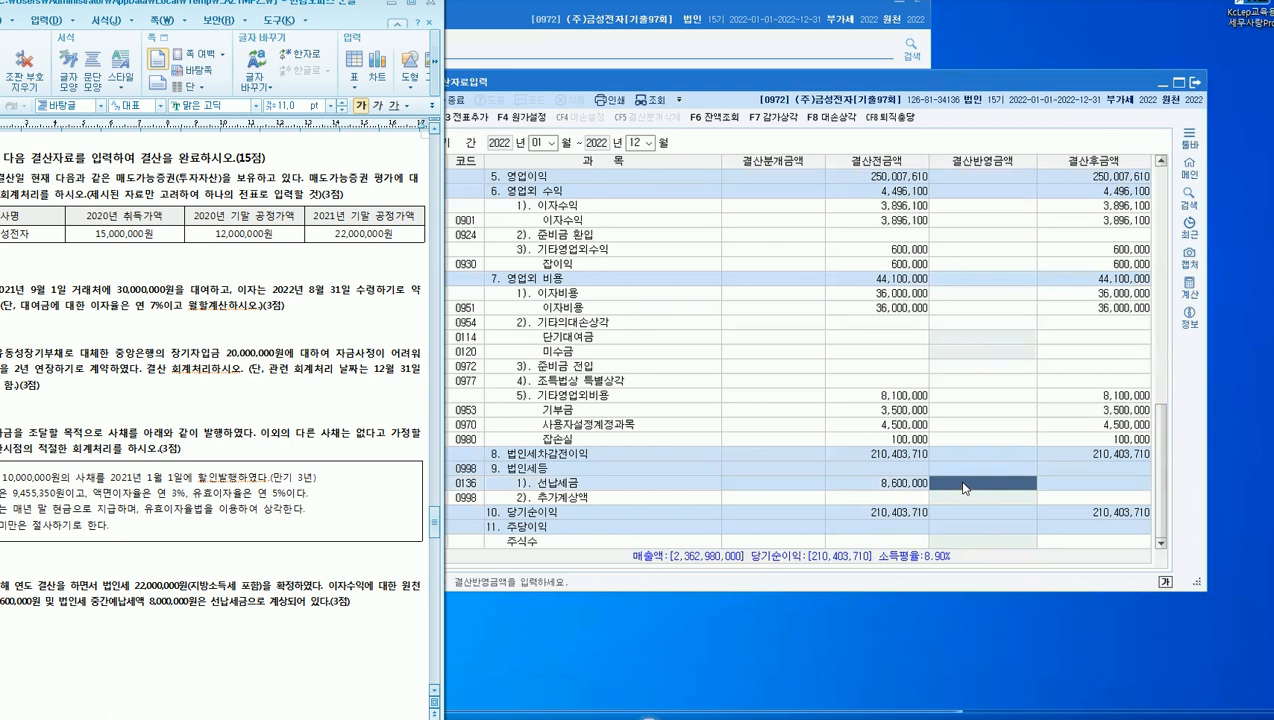
key(shift+Right)
key(shift+Right)
key(shift+Right)
key(shift+Right)
key(shift+Right)
key(shift+Right)
key(shift+Right)
key(shift+Right)
key(shift+Right)
key(shift+Right)
key(shift+Right)
key(shift+Right)
key(shift+Right)
key(shift+Right)
key(shift+Right)
key(shift+Right)
key(shift+Right)
key(shift+Right)
key(shift+Right)
key(shift+Right)
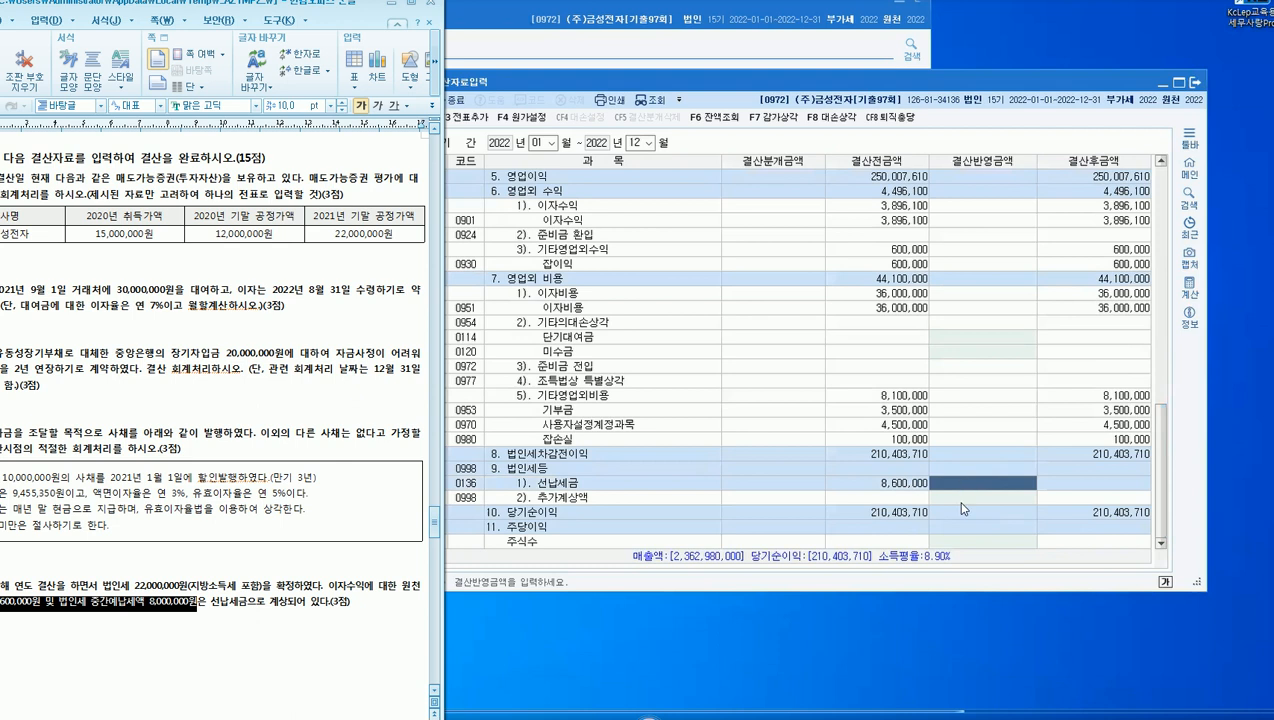
text(8,600,00)
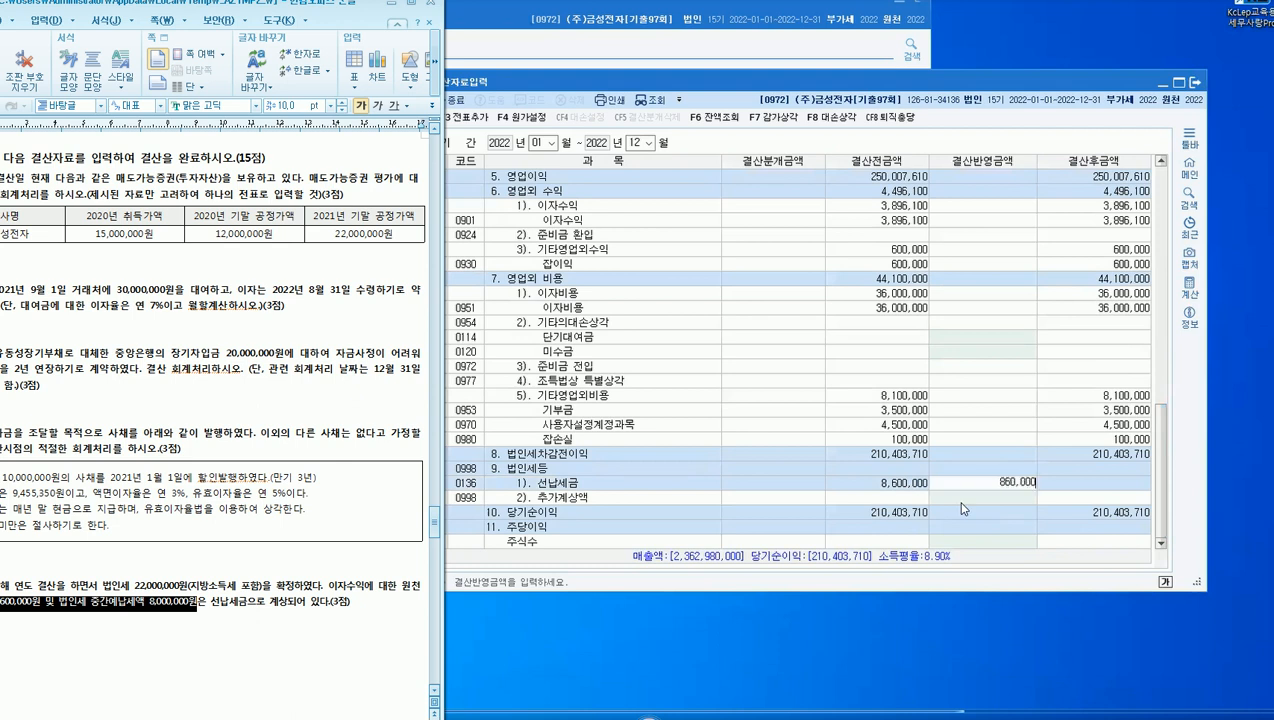
text(0)
key(Return)
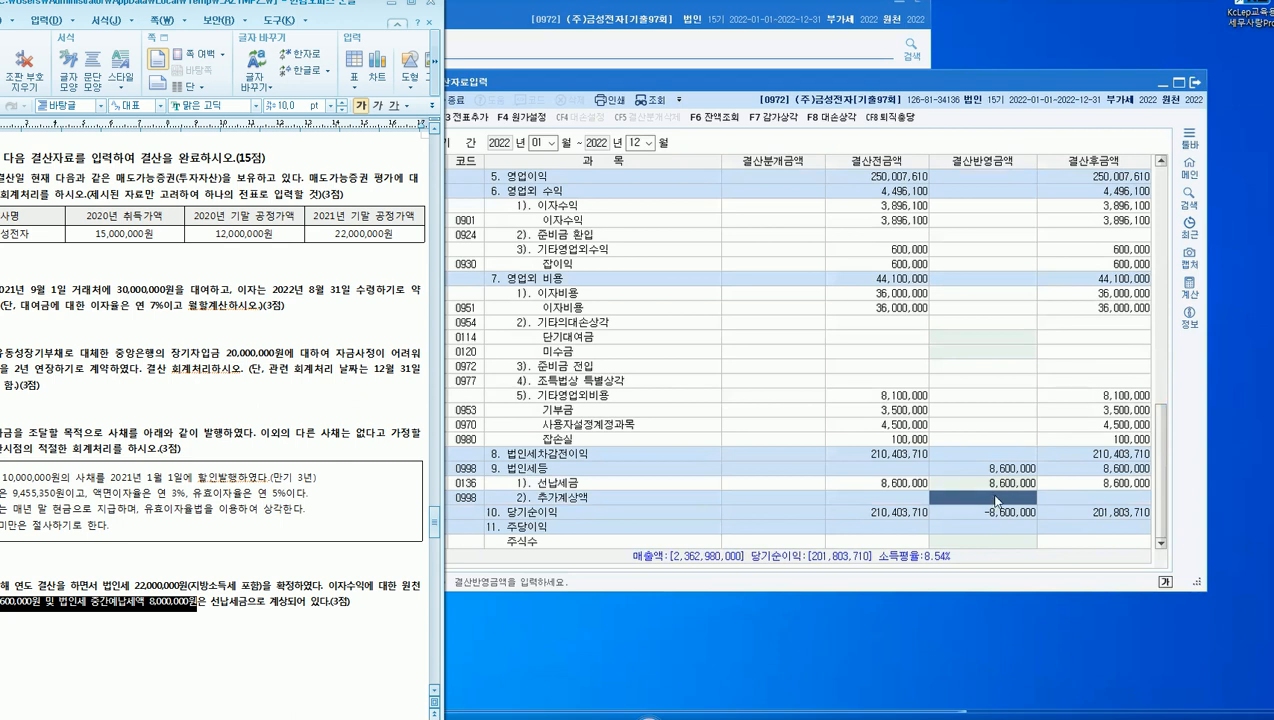
Enter 21,400,000 as the 결산반영금액 of 추가계상액 under 법인세등.
text(2)
text(1,)
text(400,000)
key(Return)
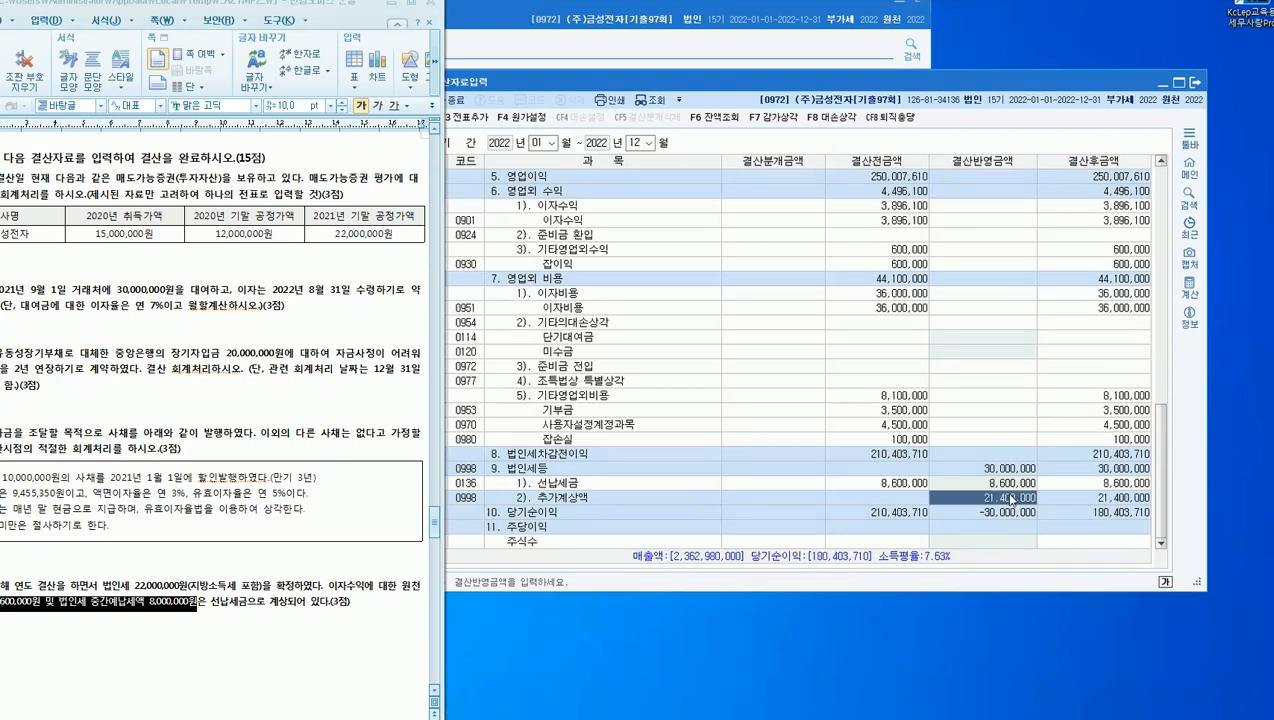
Set the 결산반영금액 of 추가계상액 to 13,400,000.
text(13,400,)
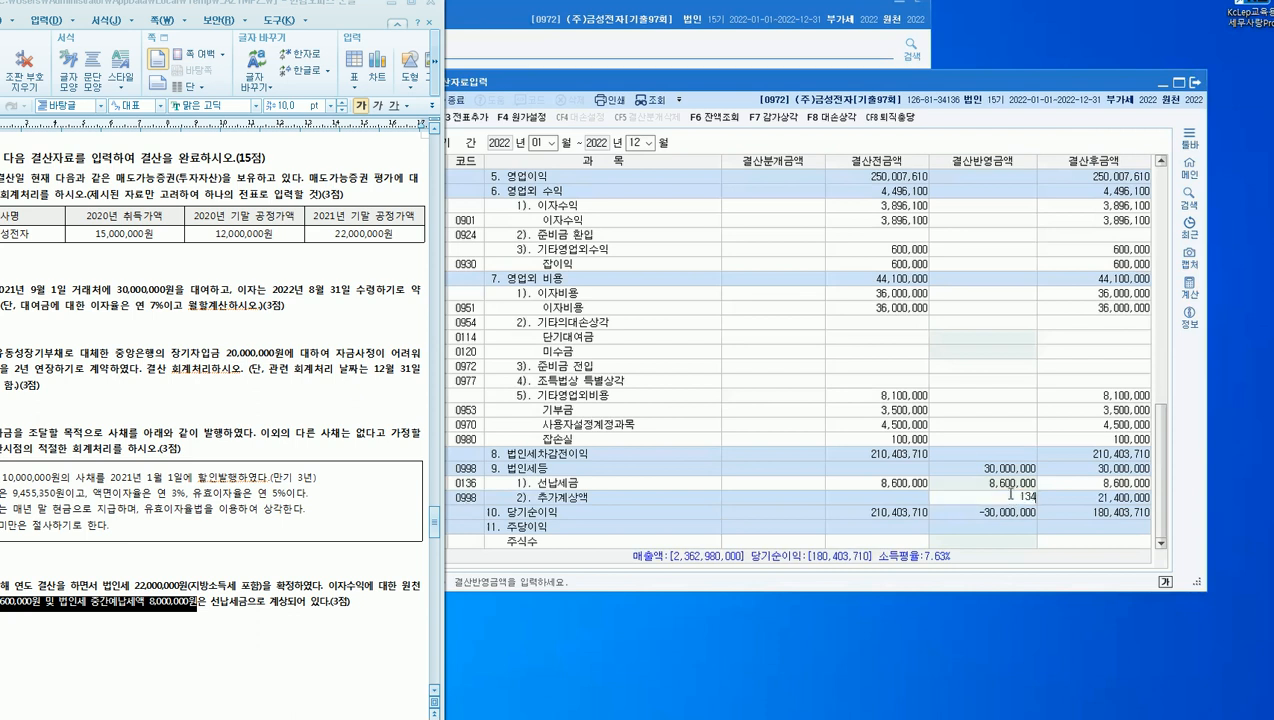
text(000)
key(Return)
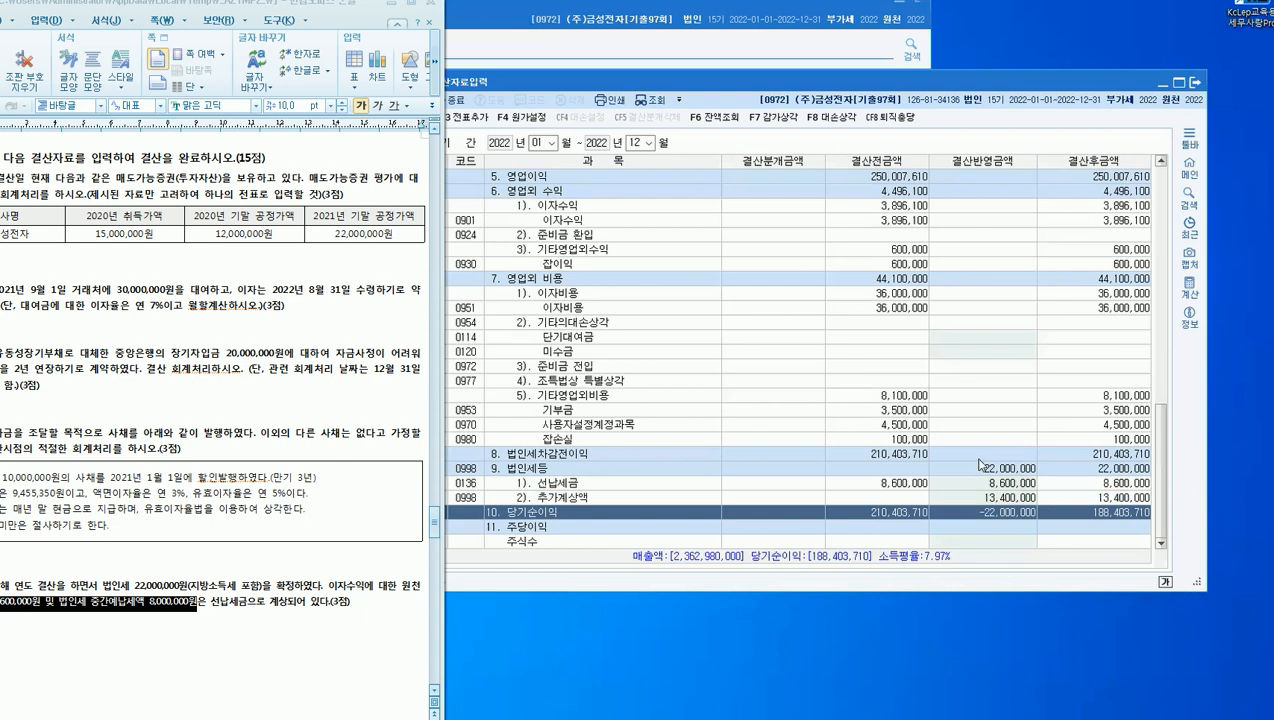
Check the 결산반영금액 of 선납세금 and 추가계상액 against the 법인세등 total.
click(995, 484)
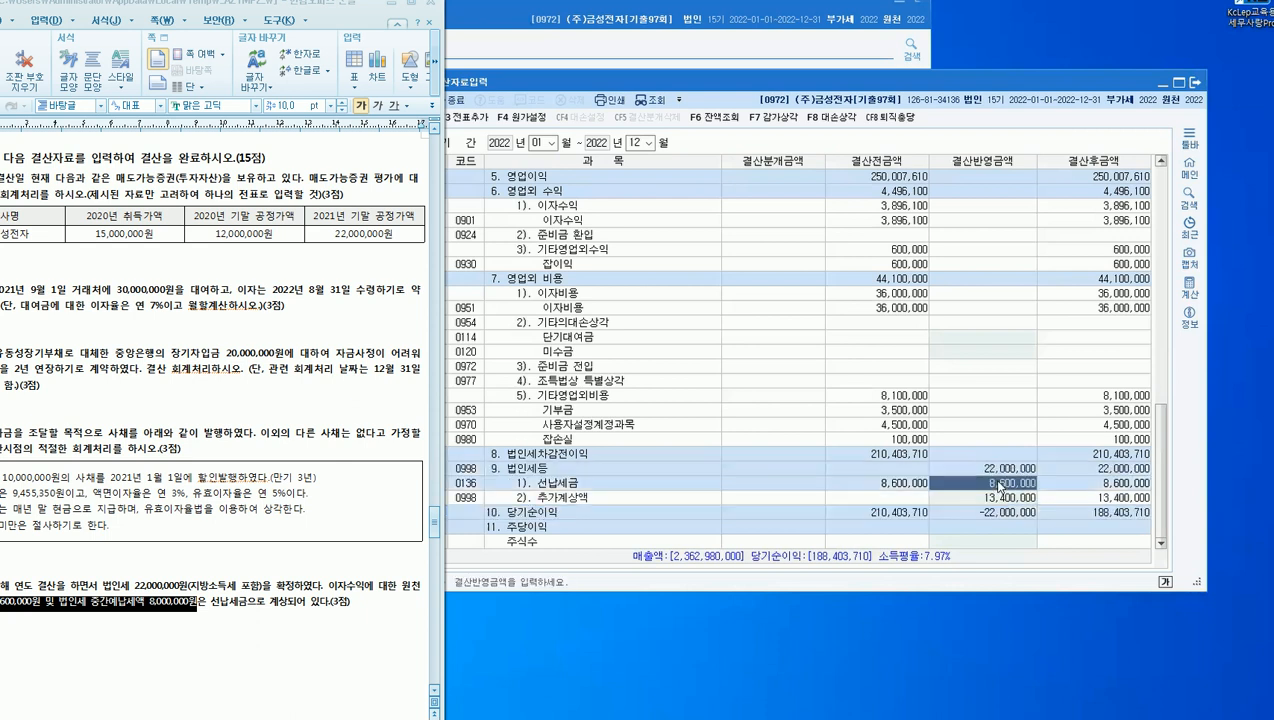
click(998, 500)
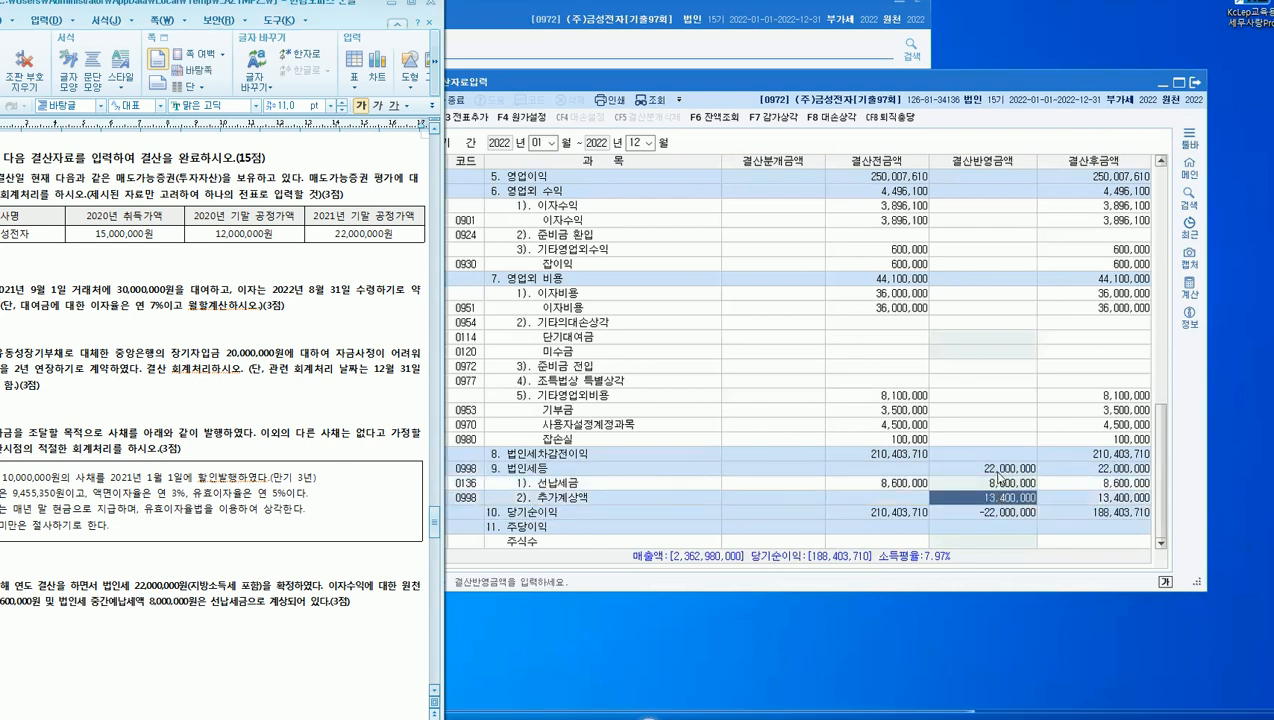
click(993, 470)
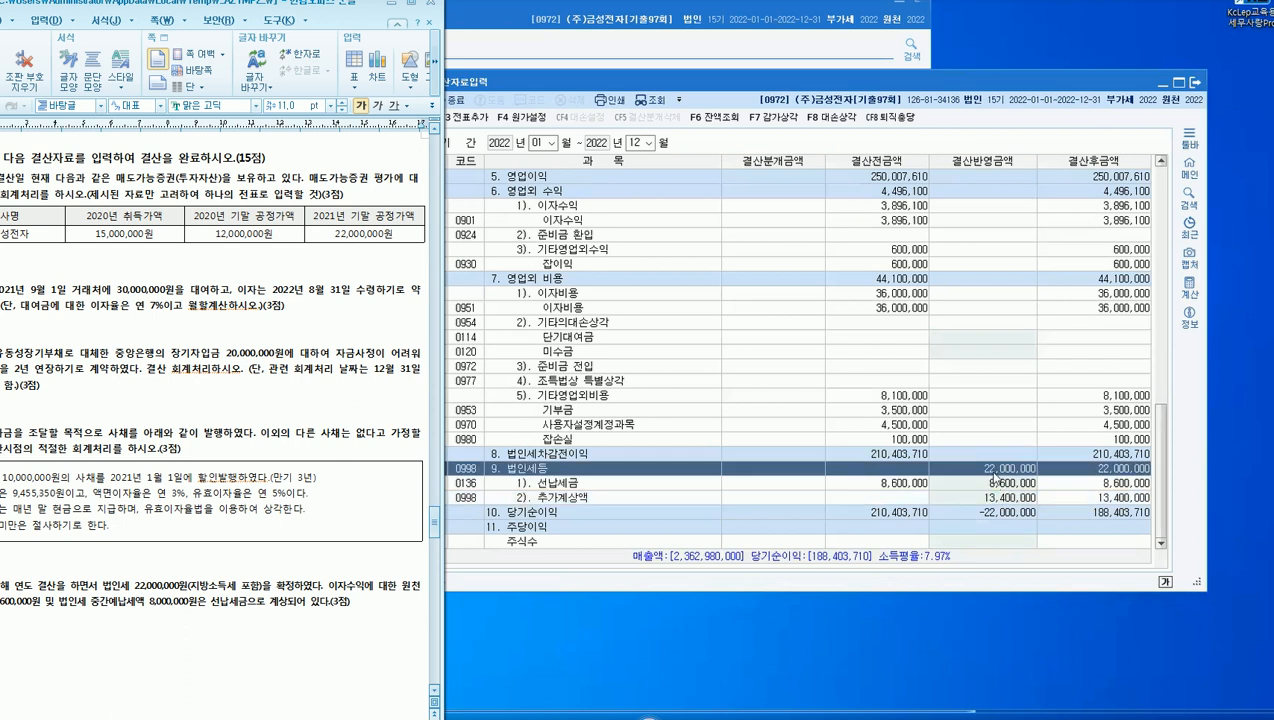
click(995, 484)
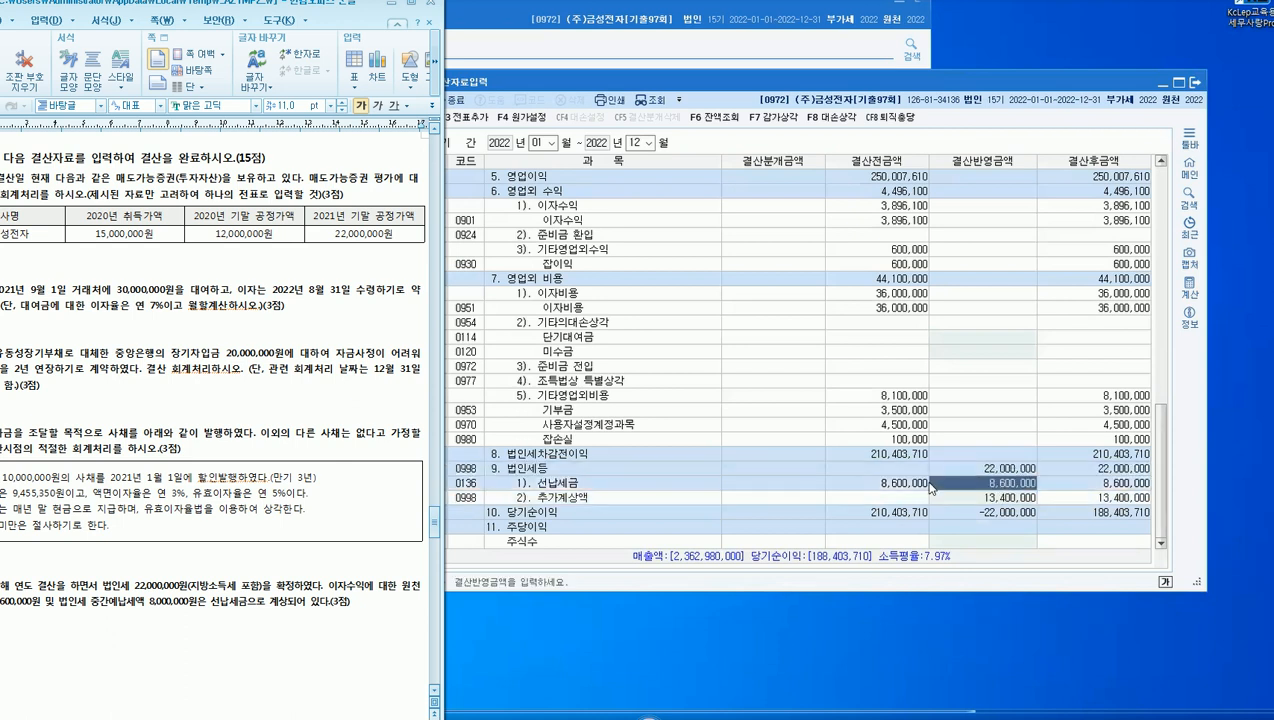
click(996, 497)
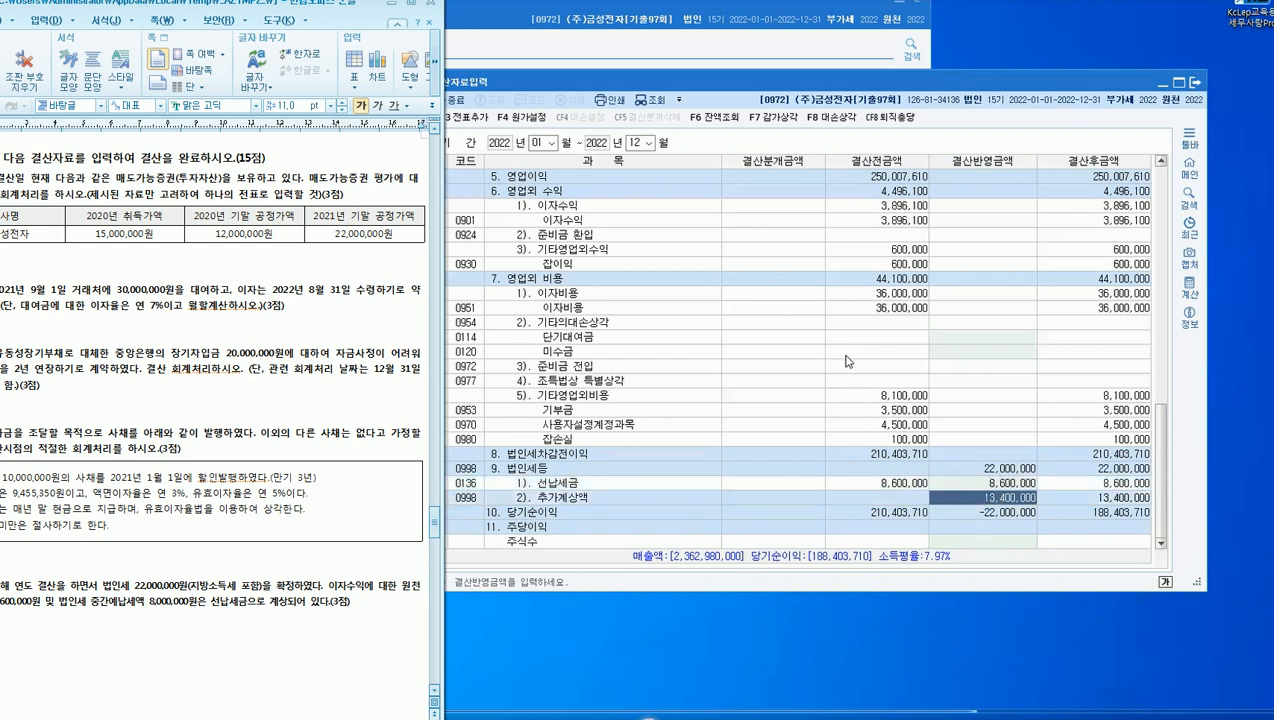
Add the closing entries to 일반전표 and close 결산자료입력.
key(F3)
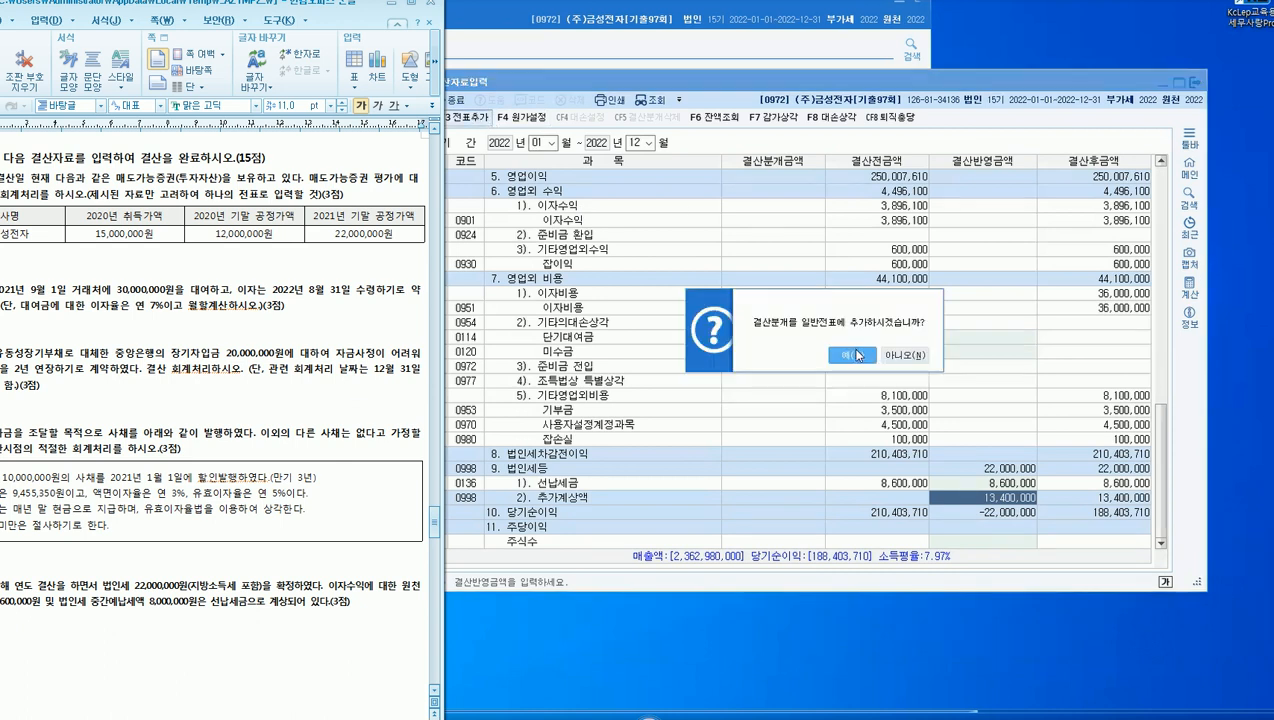
click(852, 355)
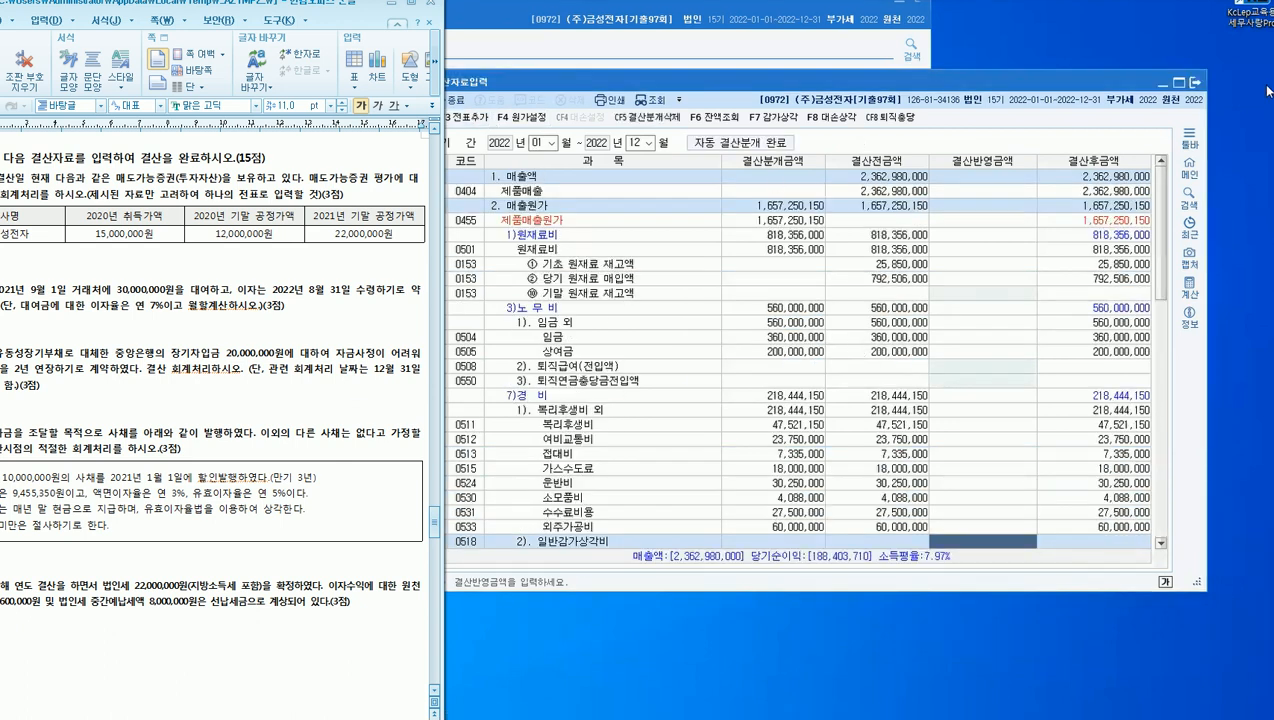
click(1195, 82)
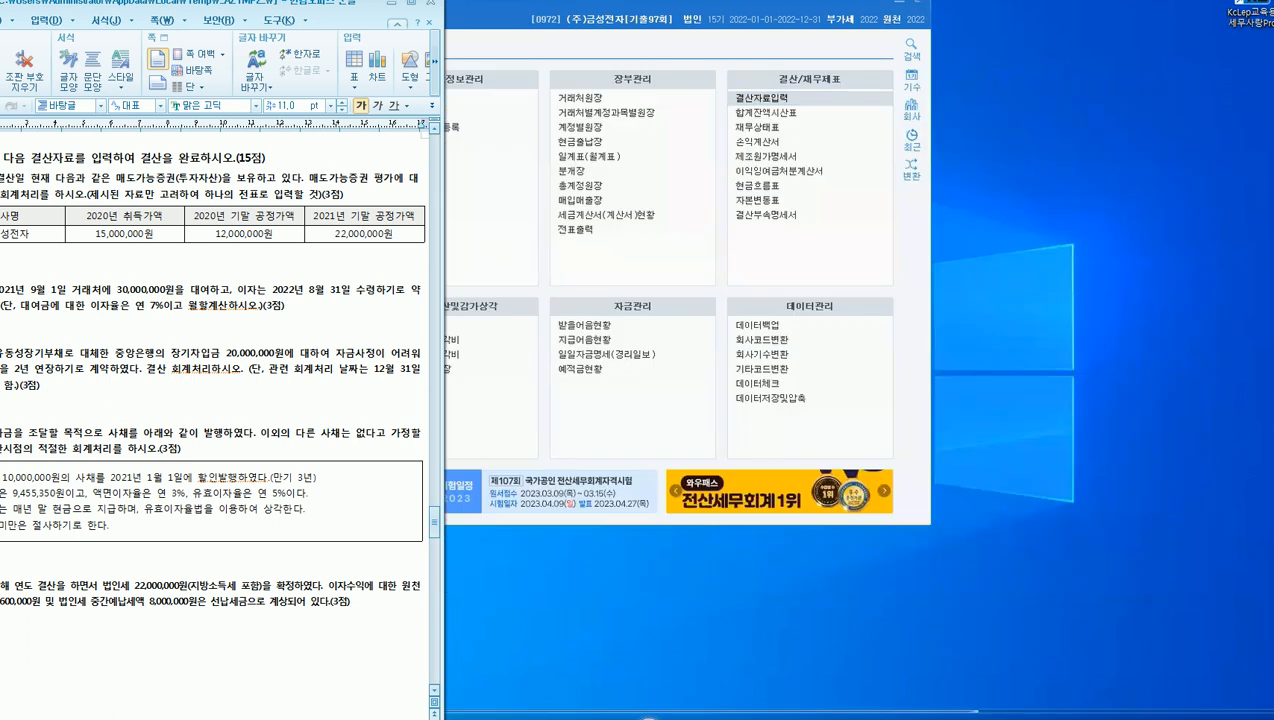
Open 일반전표입력 for (주)금성전자 and move the exam document window clear of it.
click(230, 98)
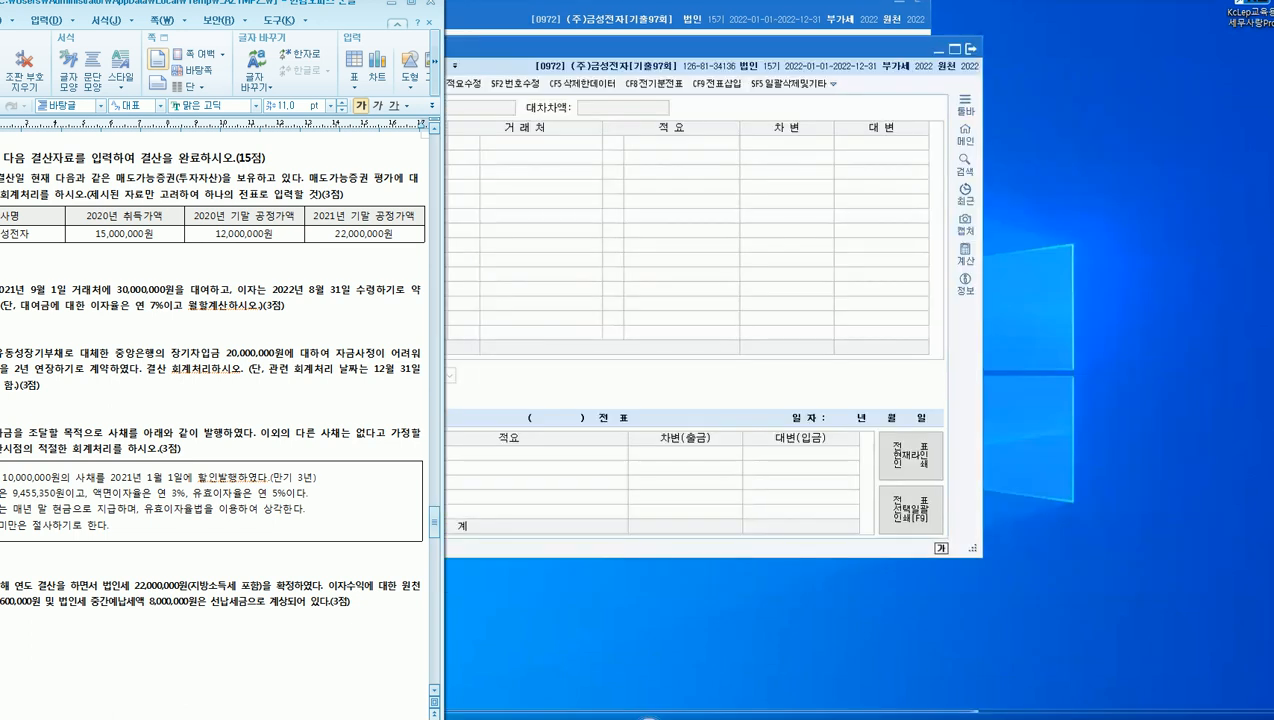
drag(200, 3, 1083, 12)
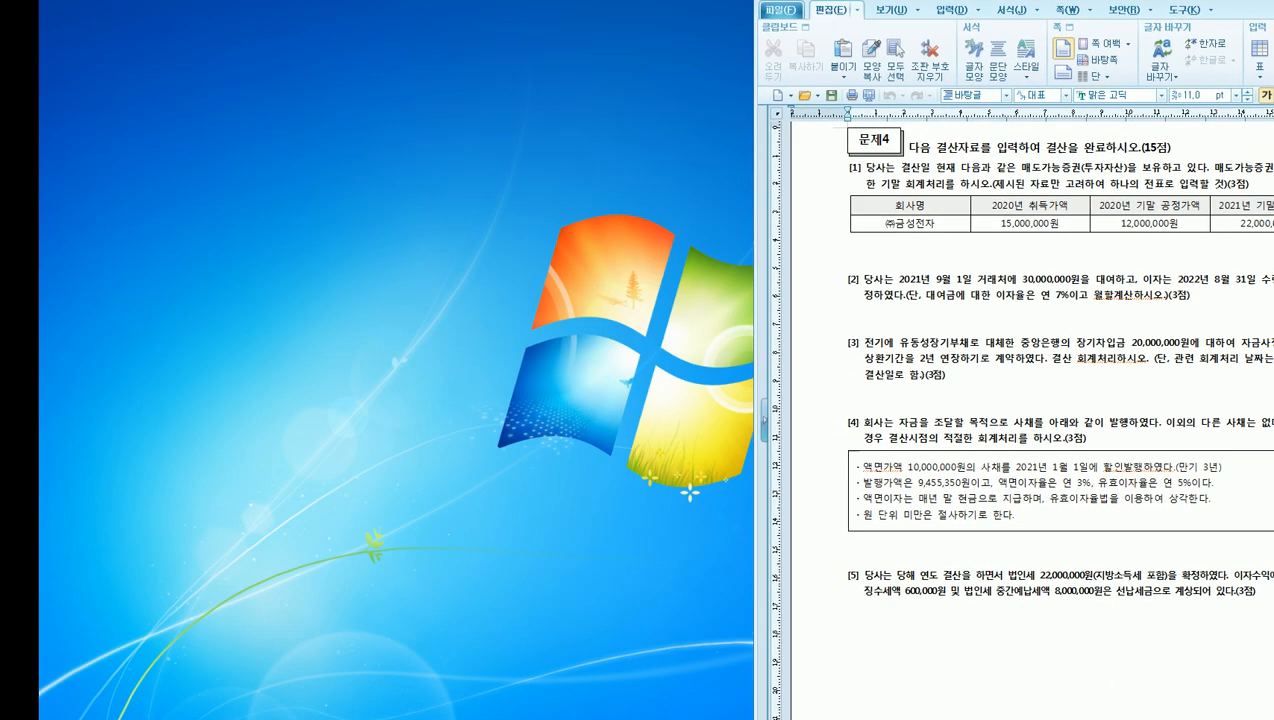
drag(960, 4, 979, 0)
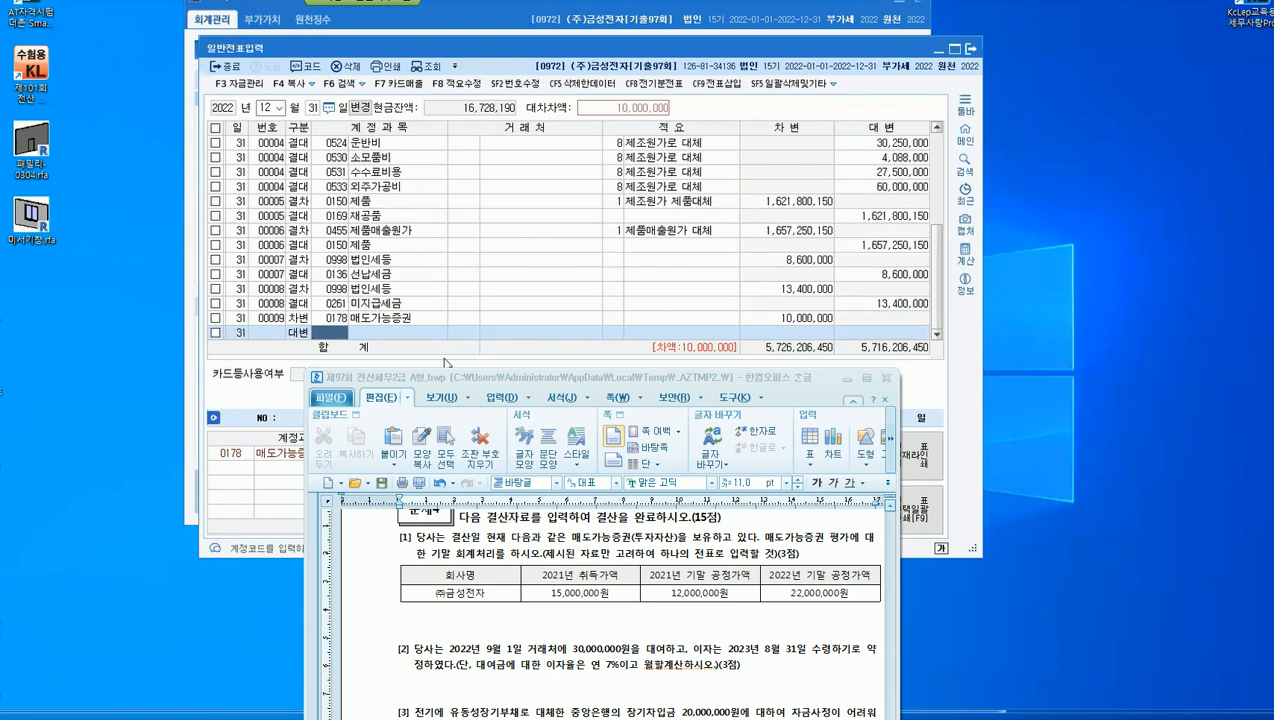
Record 0395 매도가능증권평가손실 as a 3,000,000 credit in the December 31 entry, based on the fair values in problem [1].
drag(680, 593, 820, 593)
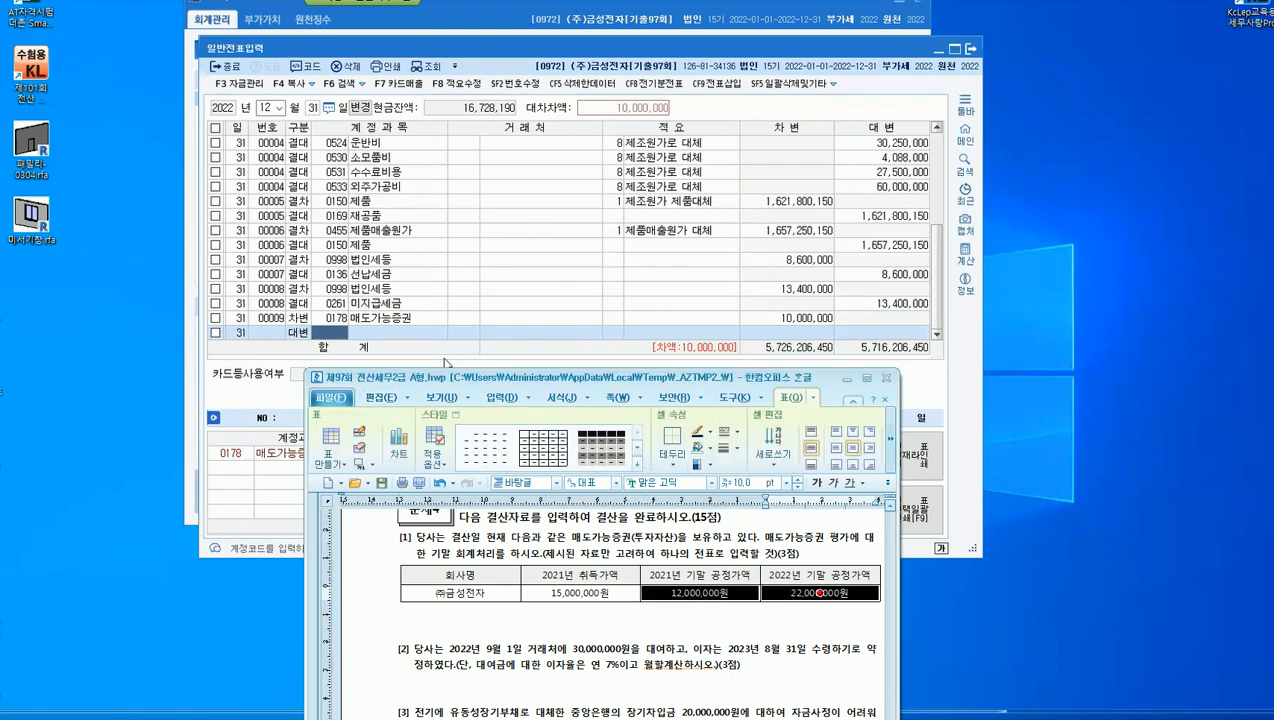
click(765, 622)
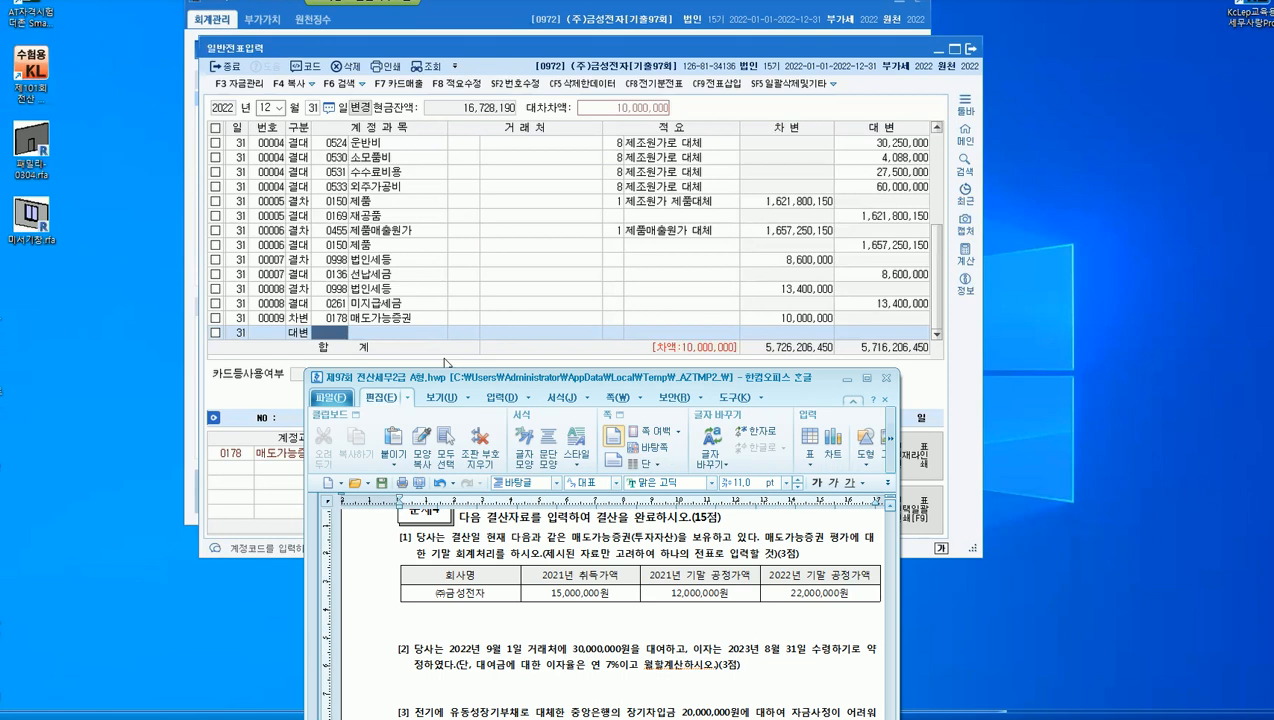
text(매도가)
key(Return)
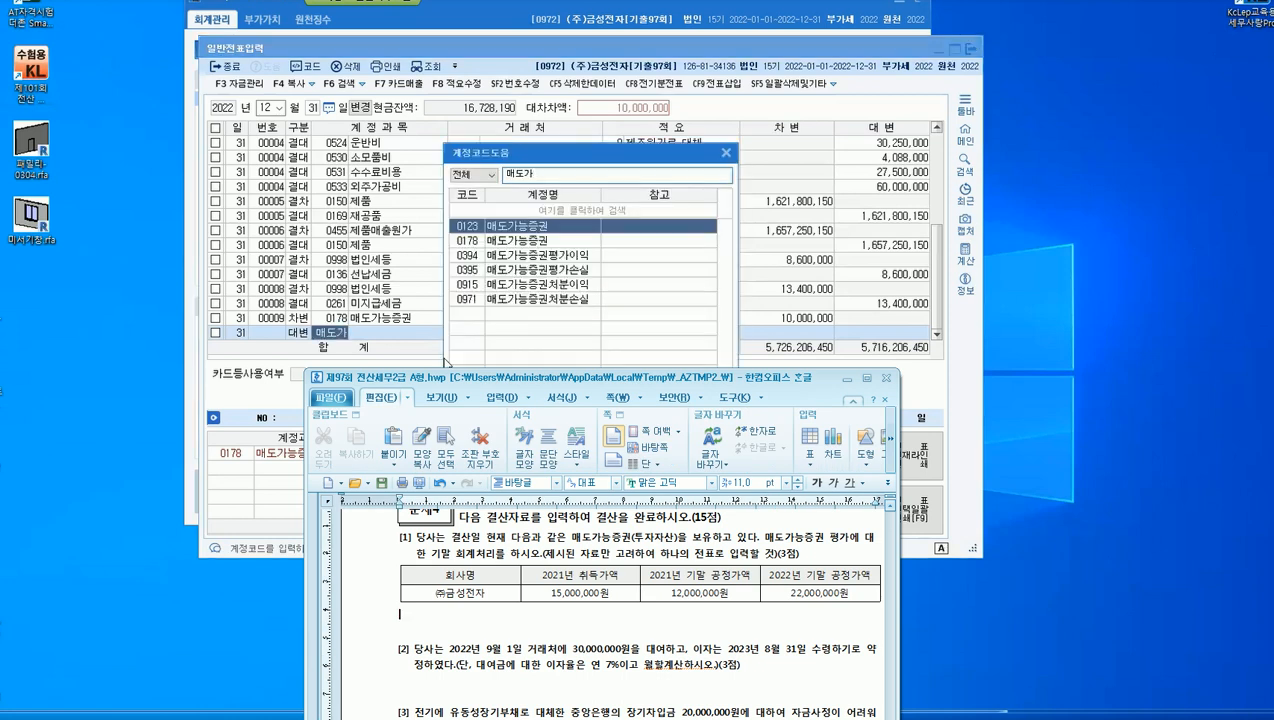
key(Down)
key(Down)
key(Down)
key(Return)
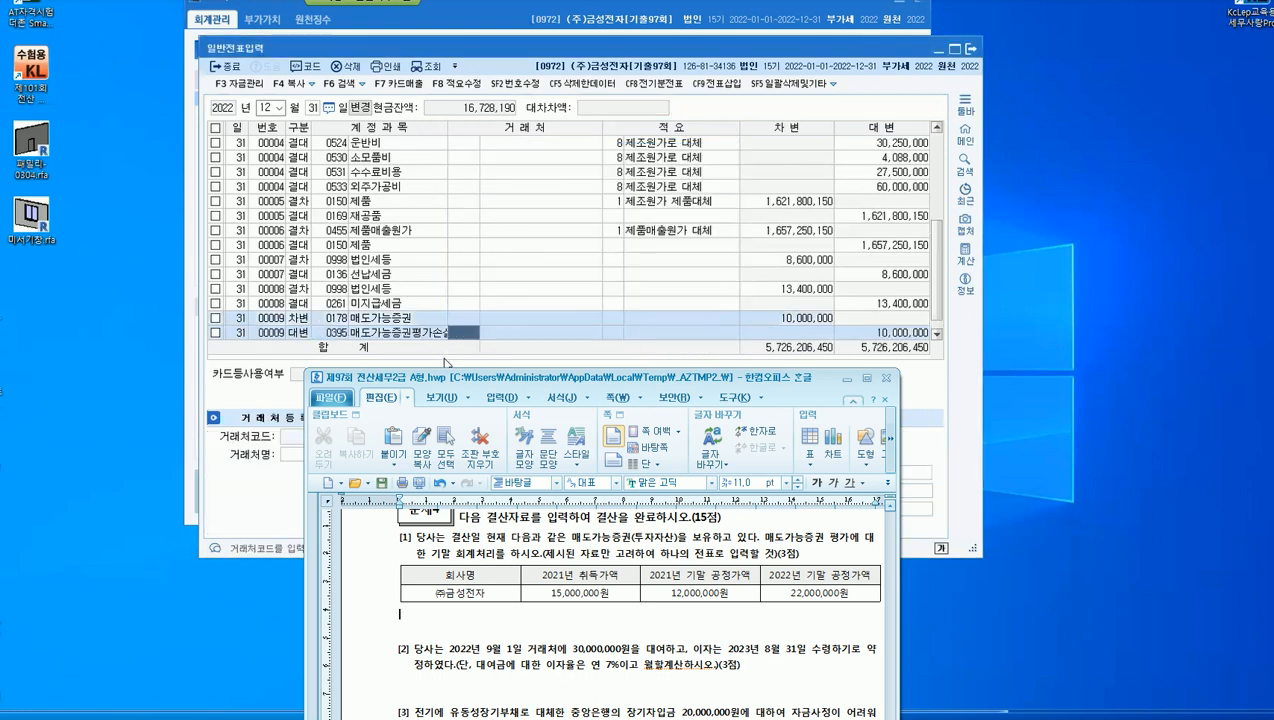
key(Return)
key(Return)
key(Return)
key(Return)
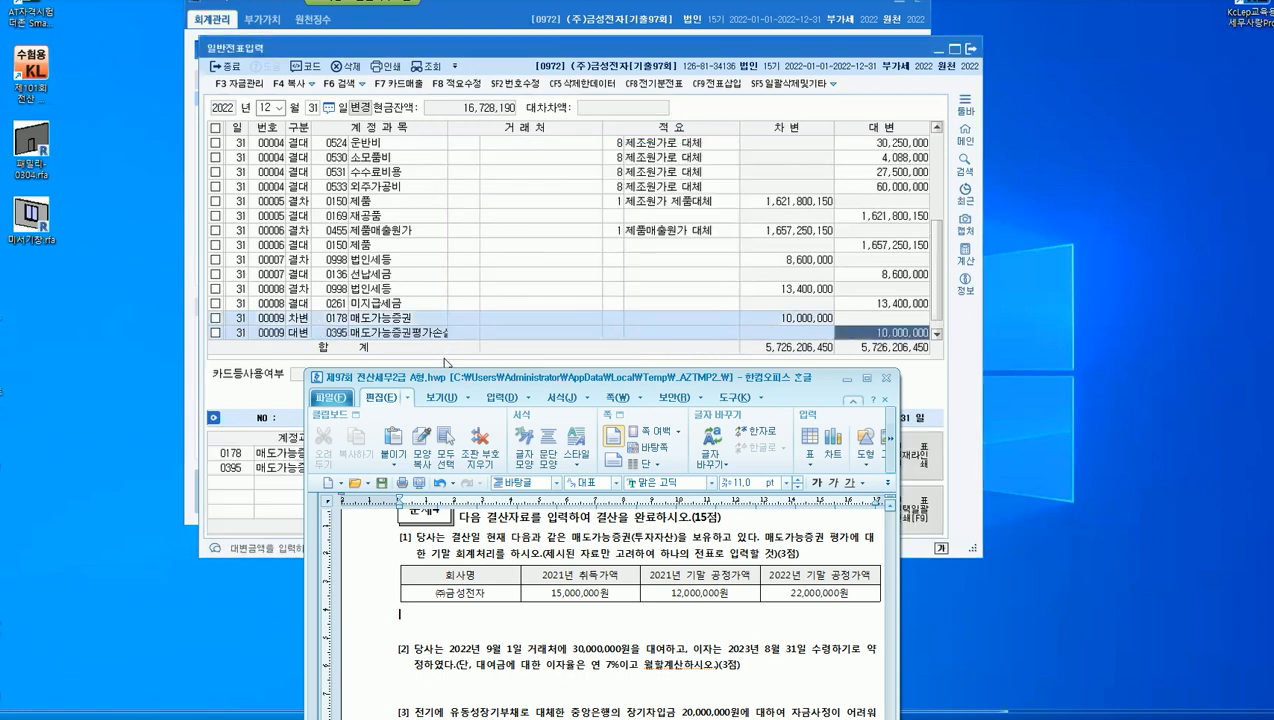
text(3000000)
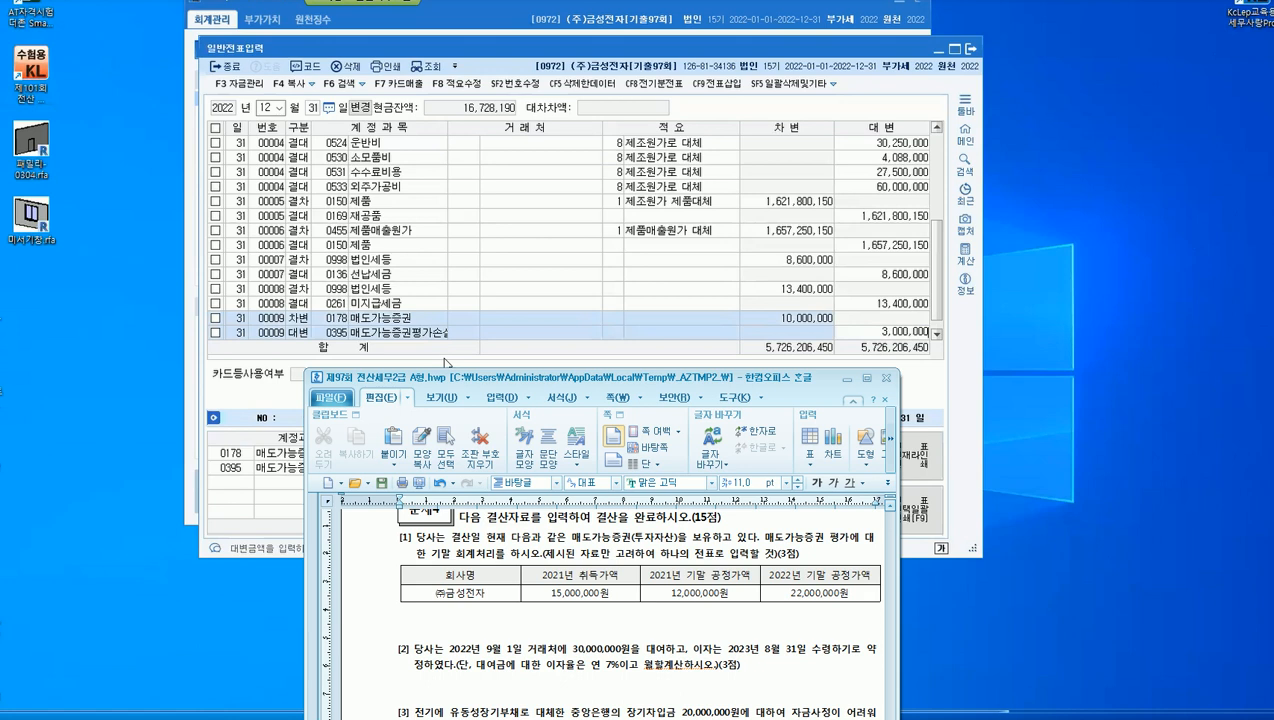
key(Return)
Add a credit line for 0394 매도가능증권평가이익 of 7,000,000 and compare the entry with the 2021 and 2022 year-end fair values.
text(4)
key(Return)
text(매도가)
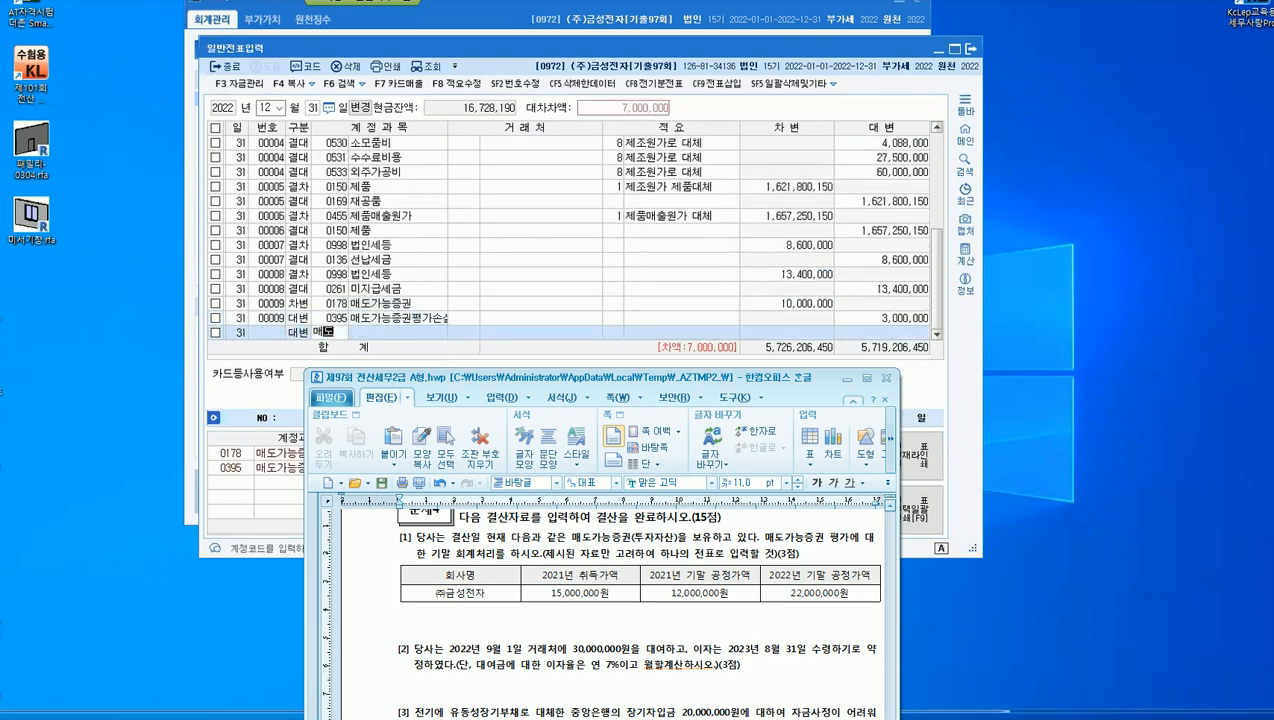
key(Return)
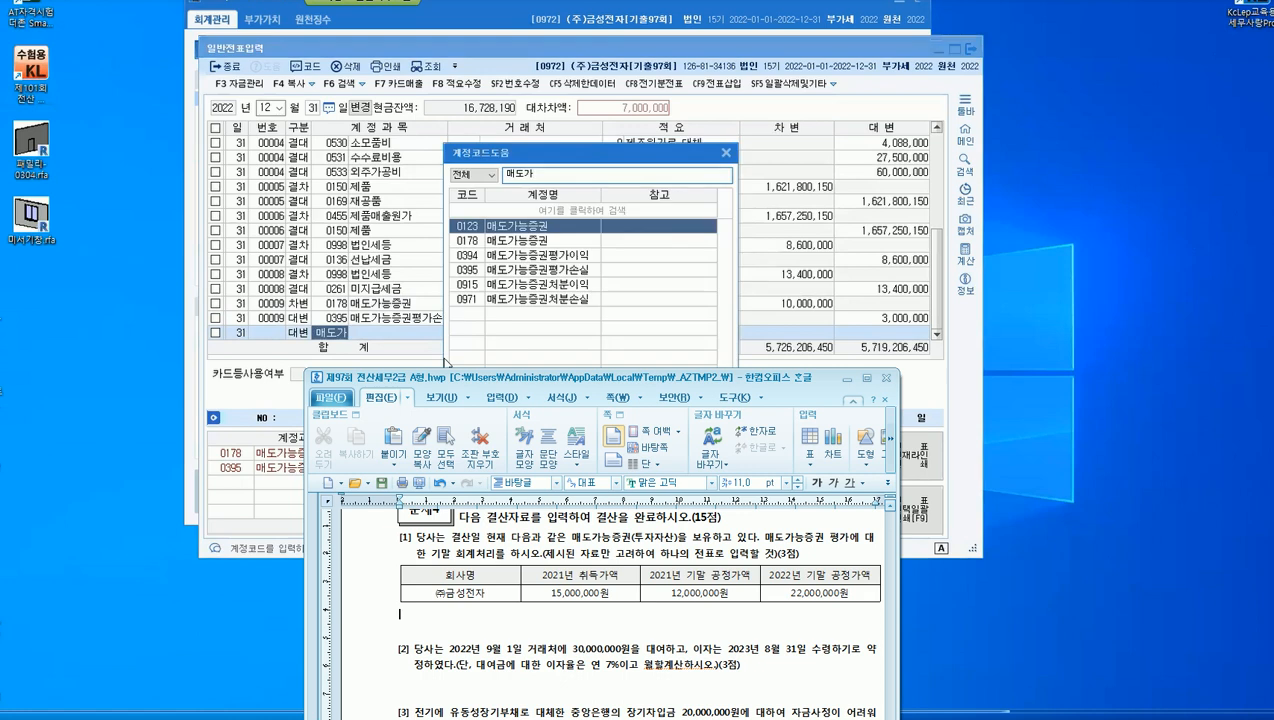
key(Down)
key(Down)
key(Return)
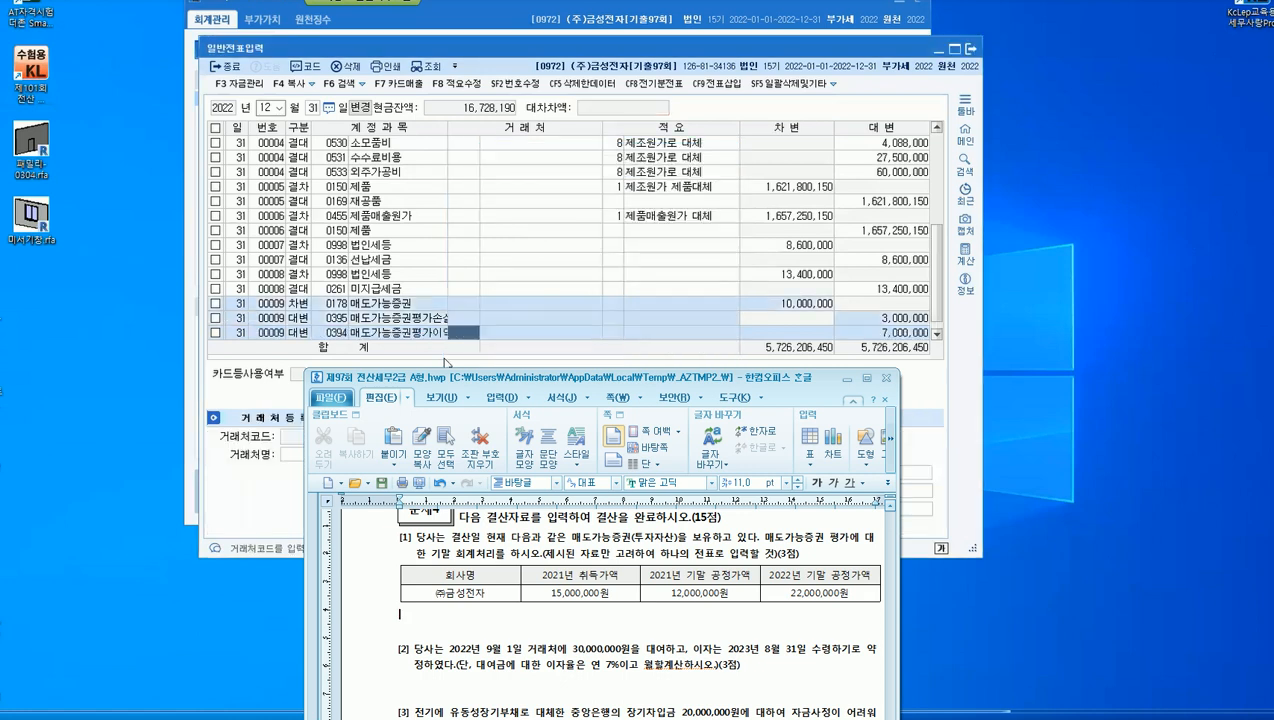
key(Return)
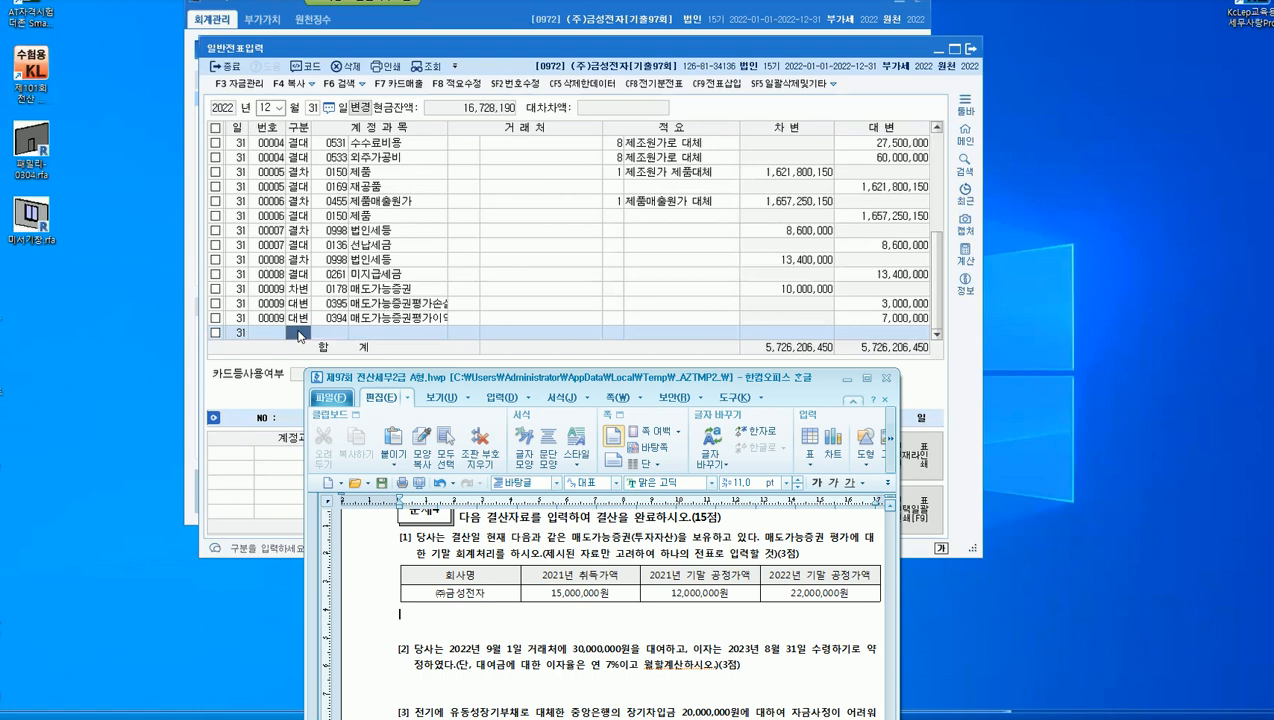
drag(700, 593, 819, 593)
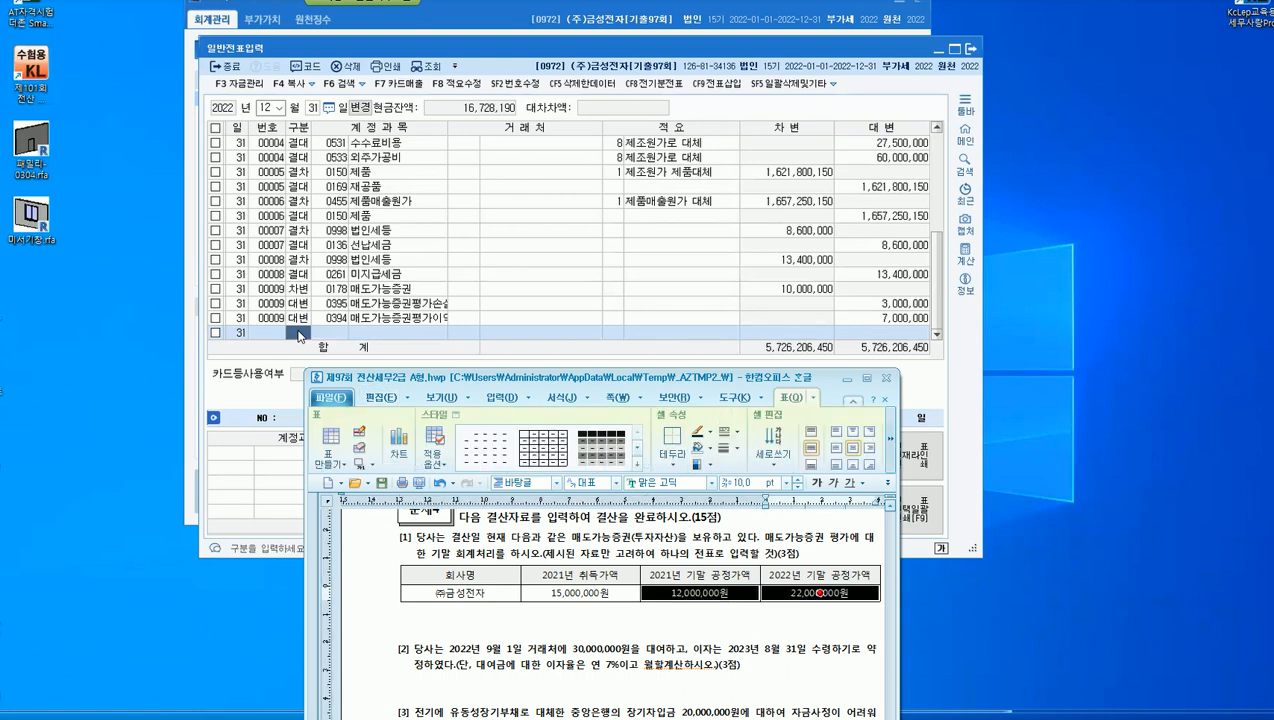
click(400, 614)
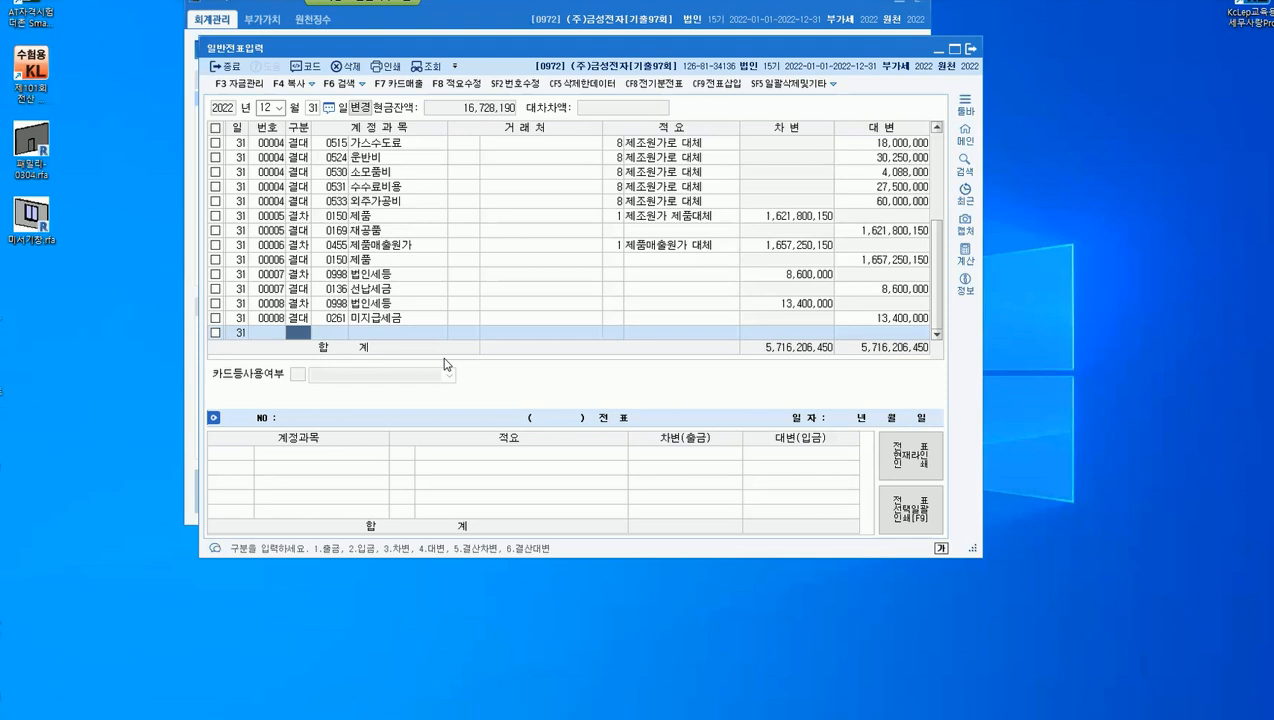
Switch to the exam document and note "매도가능증권평가손실 3,000,000" beneath problem [1]'s table, based on the 2021 acquisition and fair values.
key(alt+Tab)
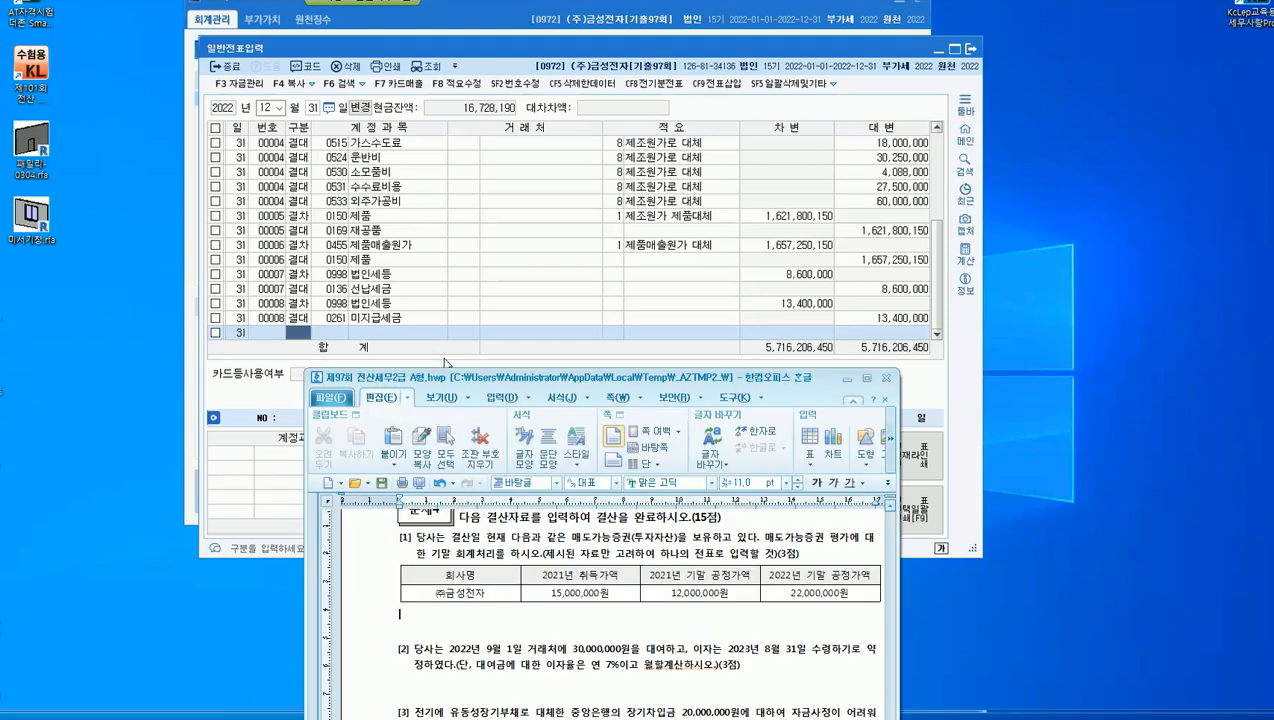
drag(558, 593, 700, 593)
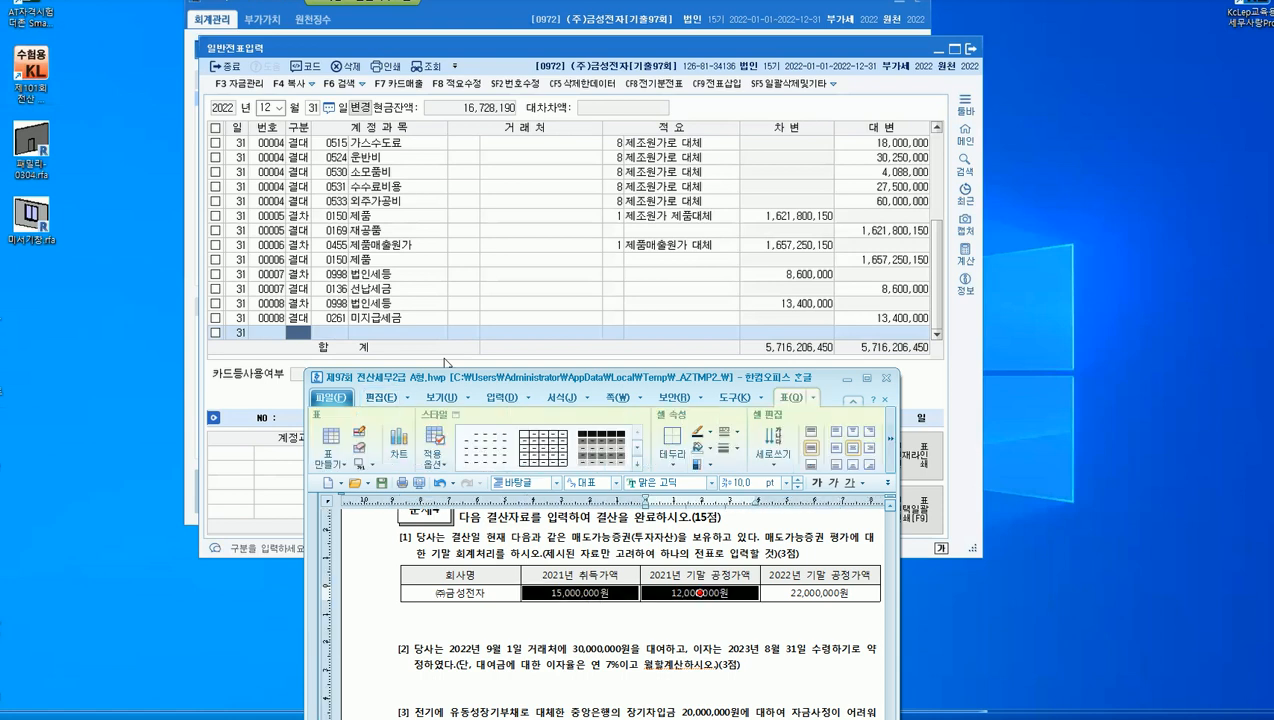
click(400, 614)
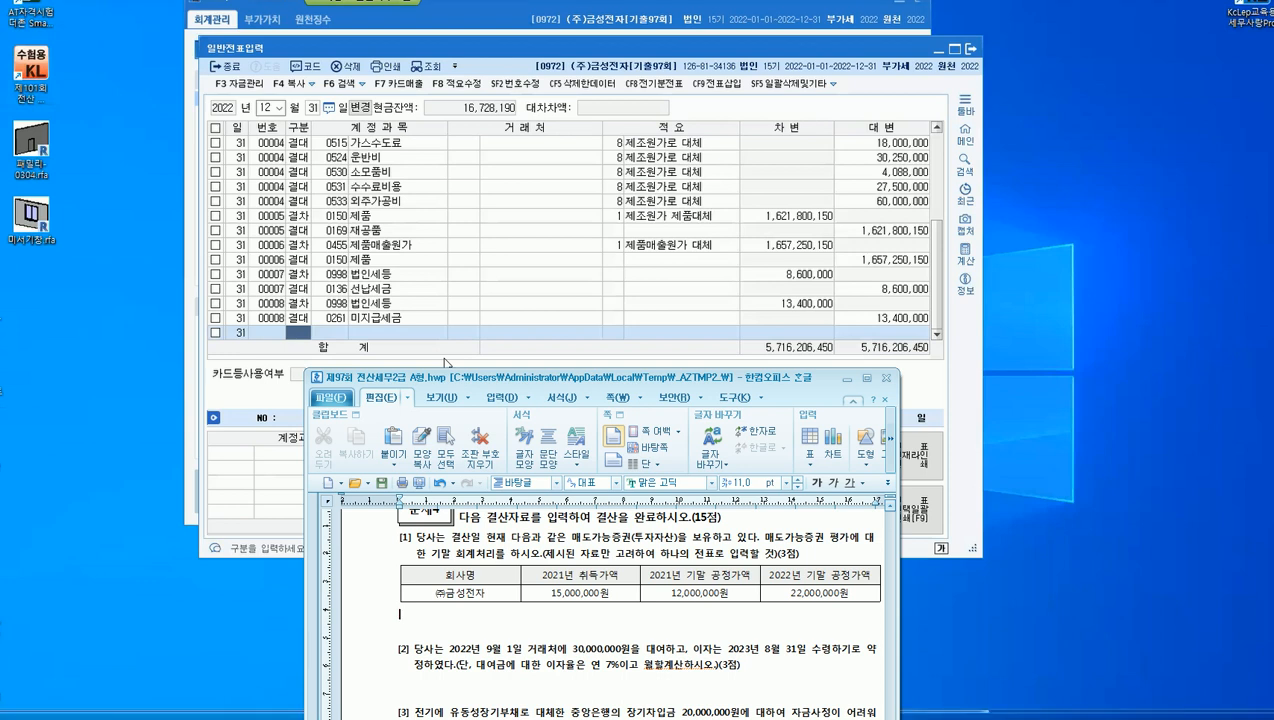
text(매도가능증권평가손실 3,000)
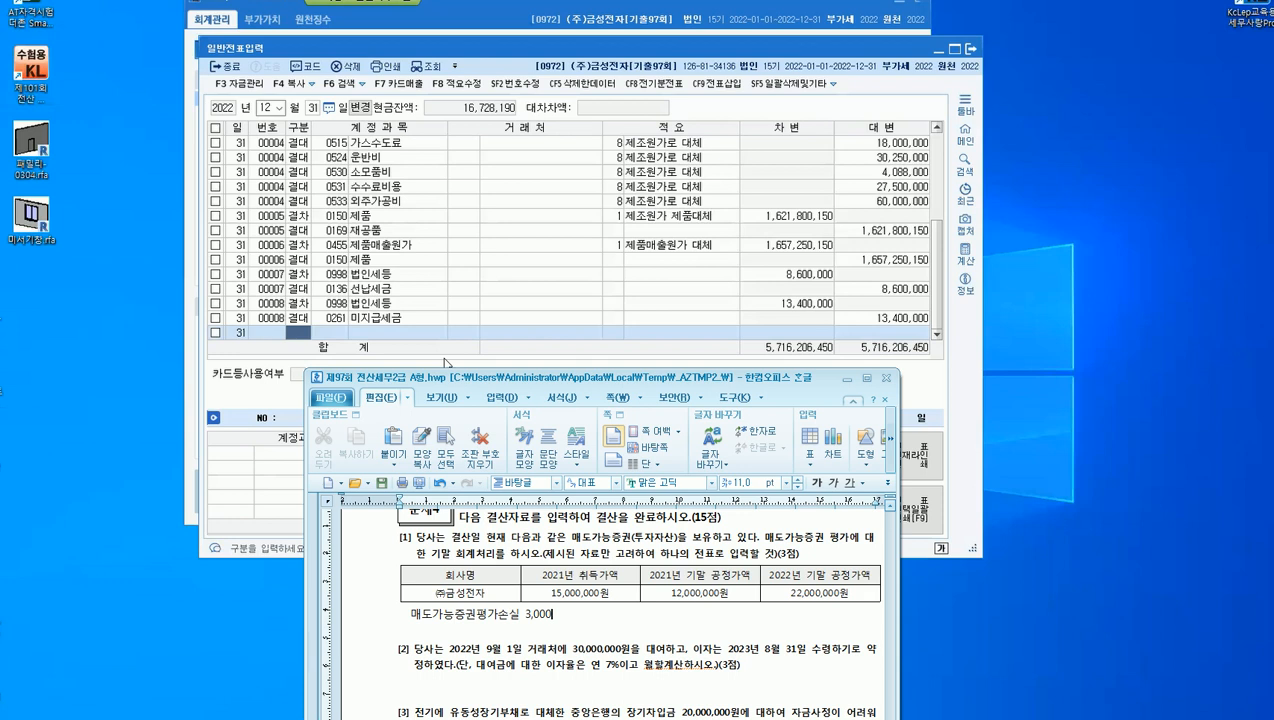
text(,000)
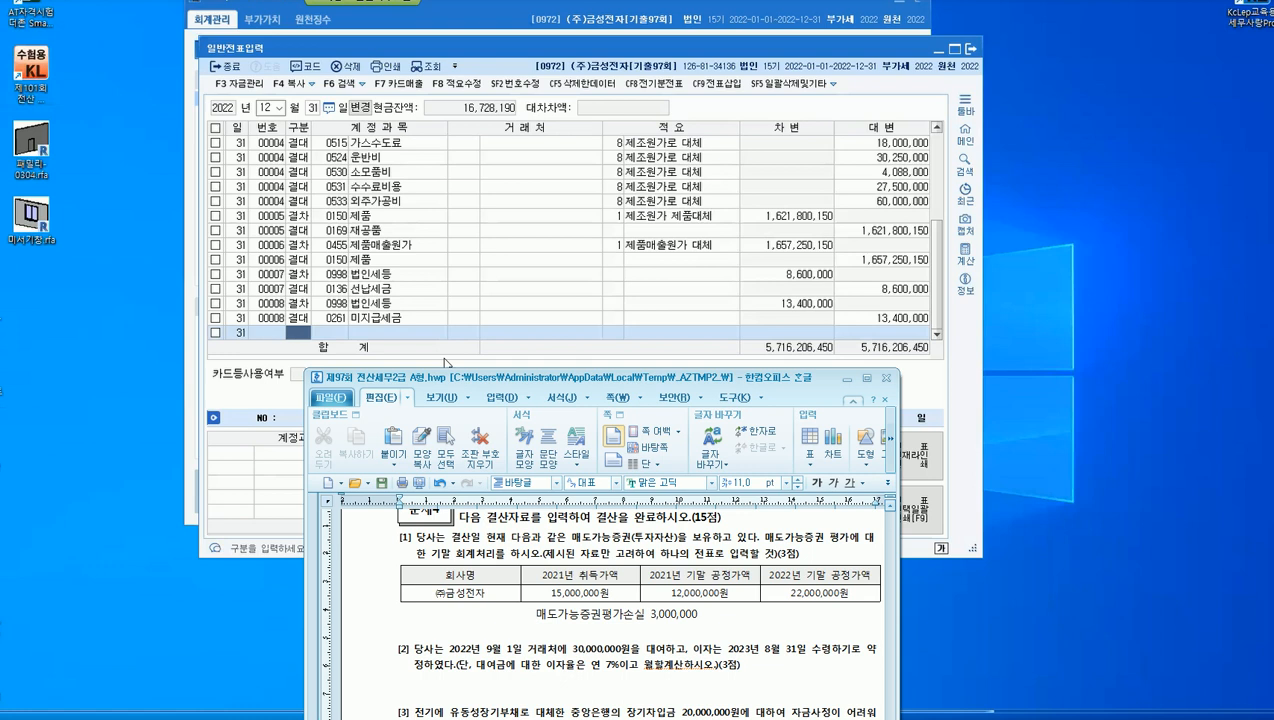
Compare the 2021 and 2022 year-end fair values in problem [1]'s table with the noted valuation loss.
drag(675, 592, 820, 592)
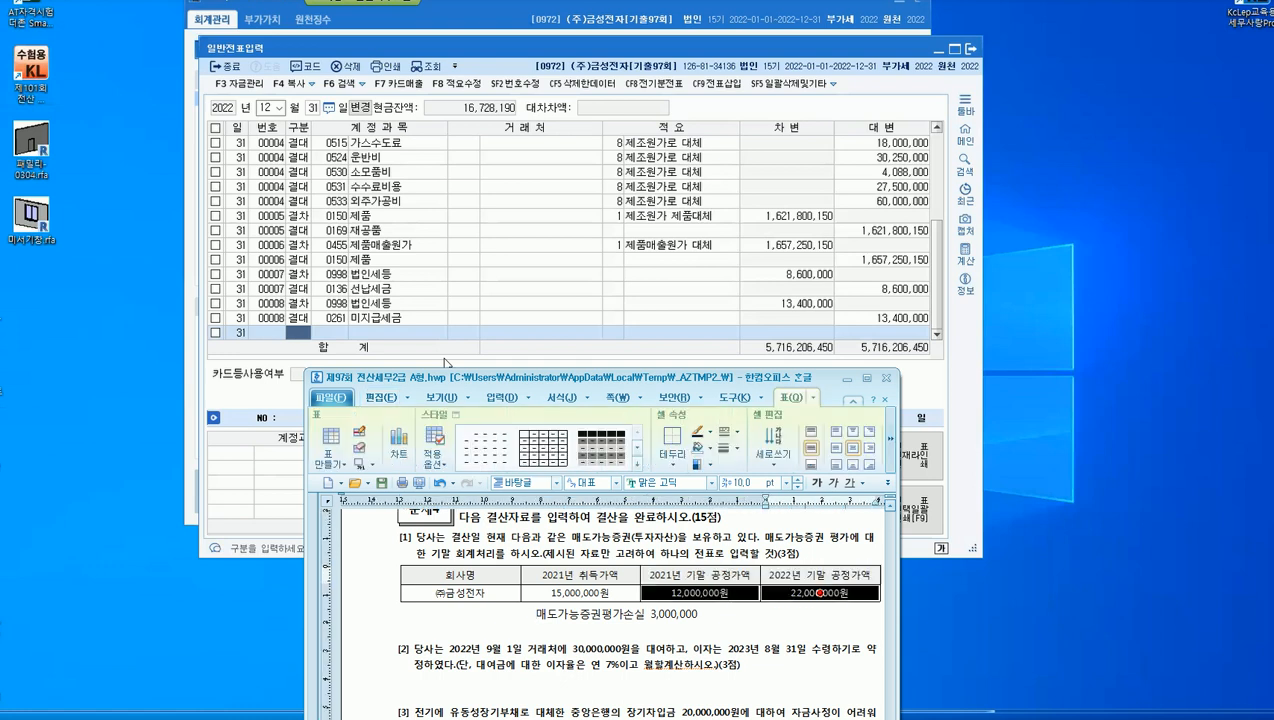
drag(650, 615, 697, 615)
key(ctrl+c)
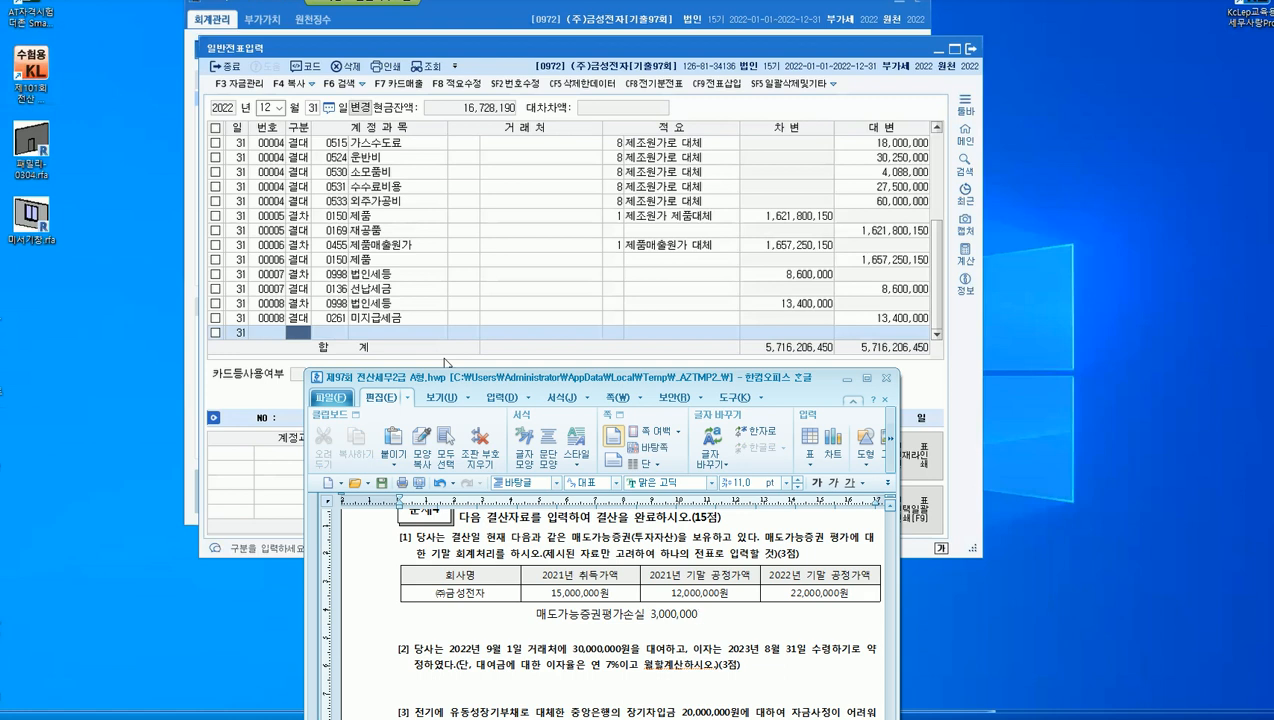
key(Up)
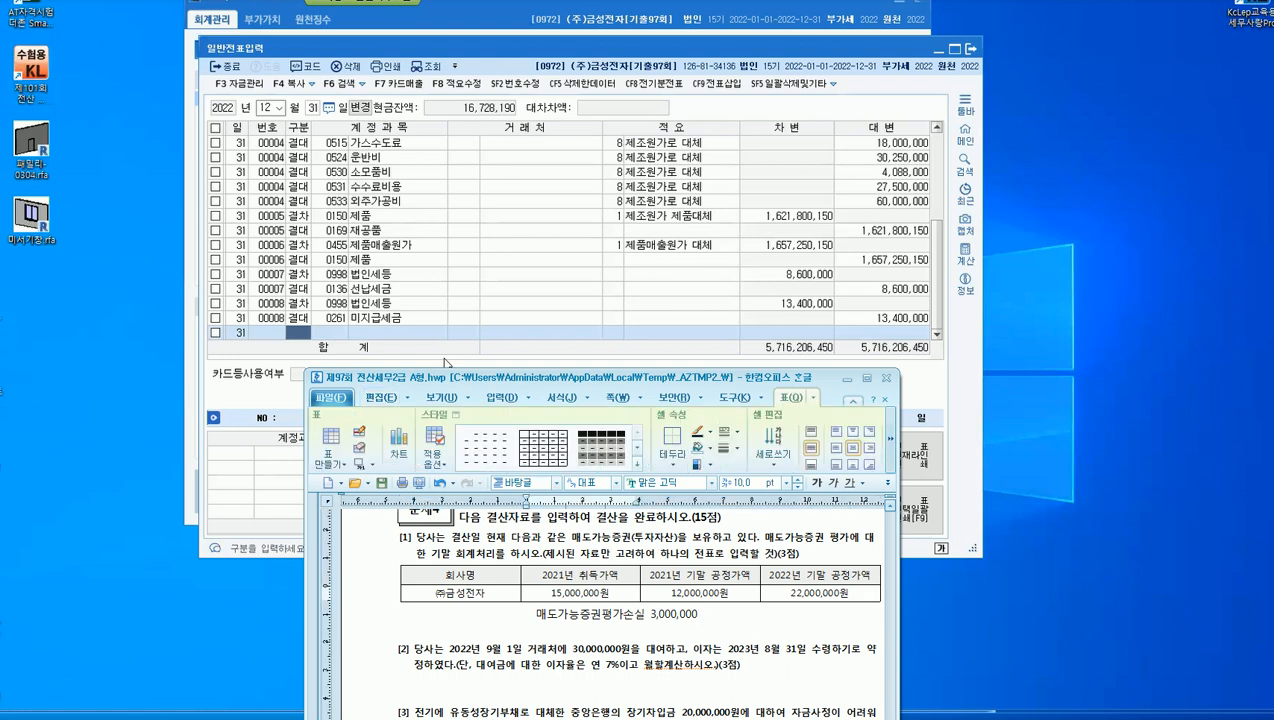
click(691, 593)
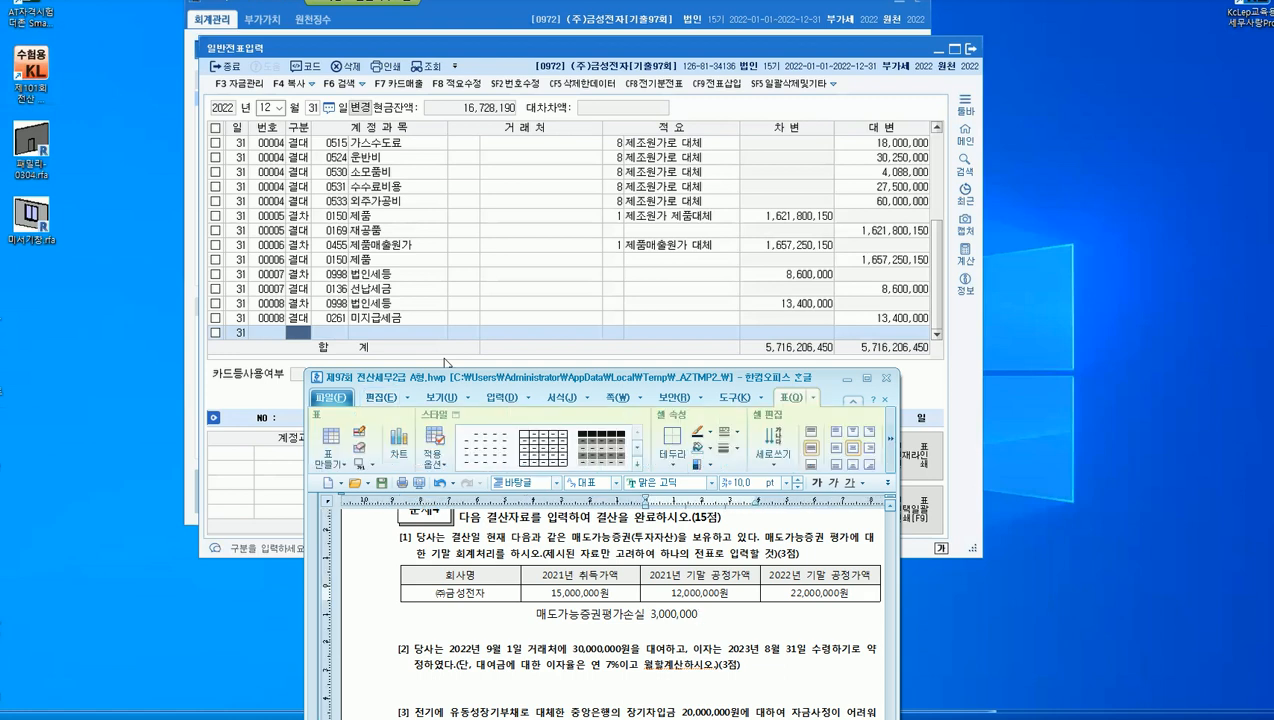
key(Down)
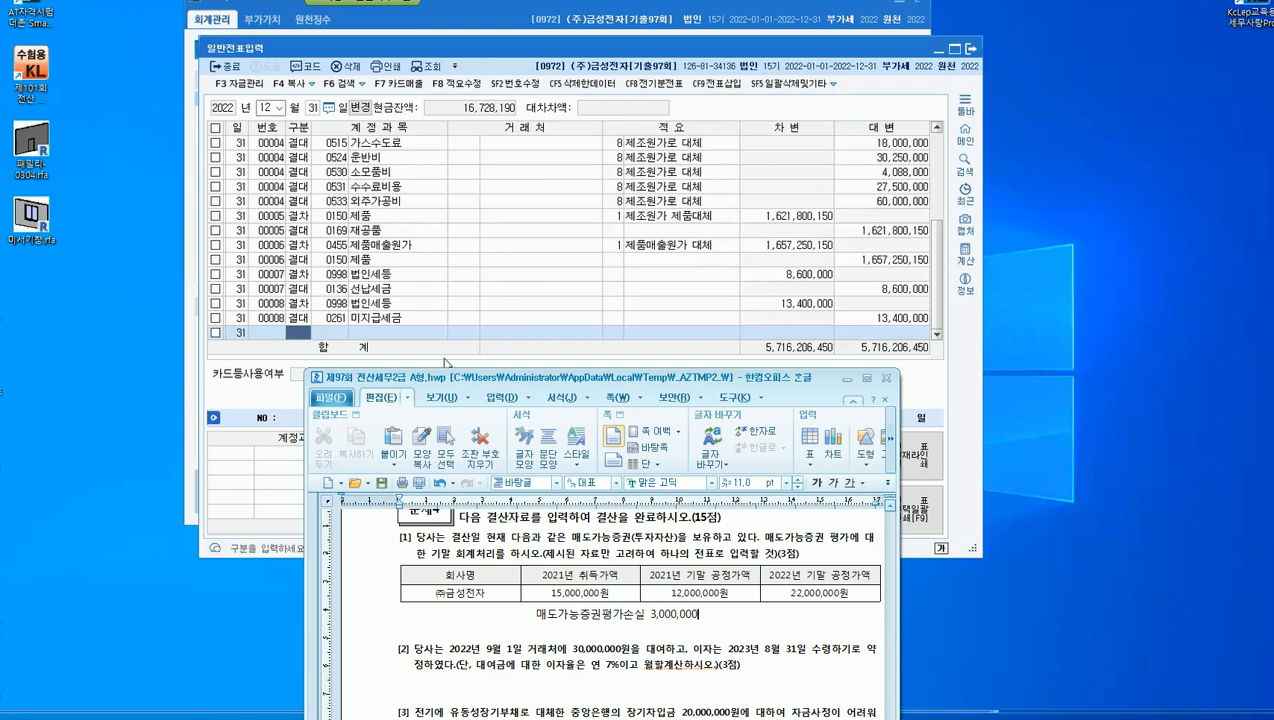
Record a December 31 debit line for 0178 매도가능증권 with an amount of 10,000,000.
text(3)
key(Return)
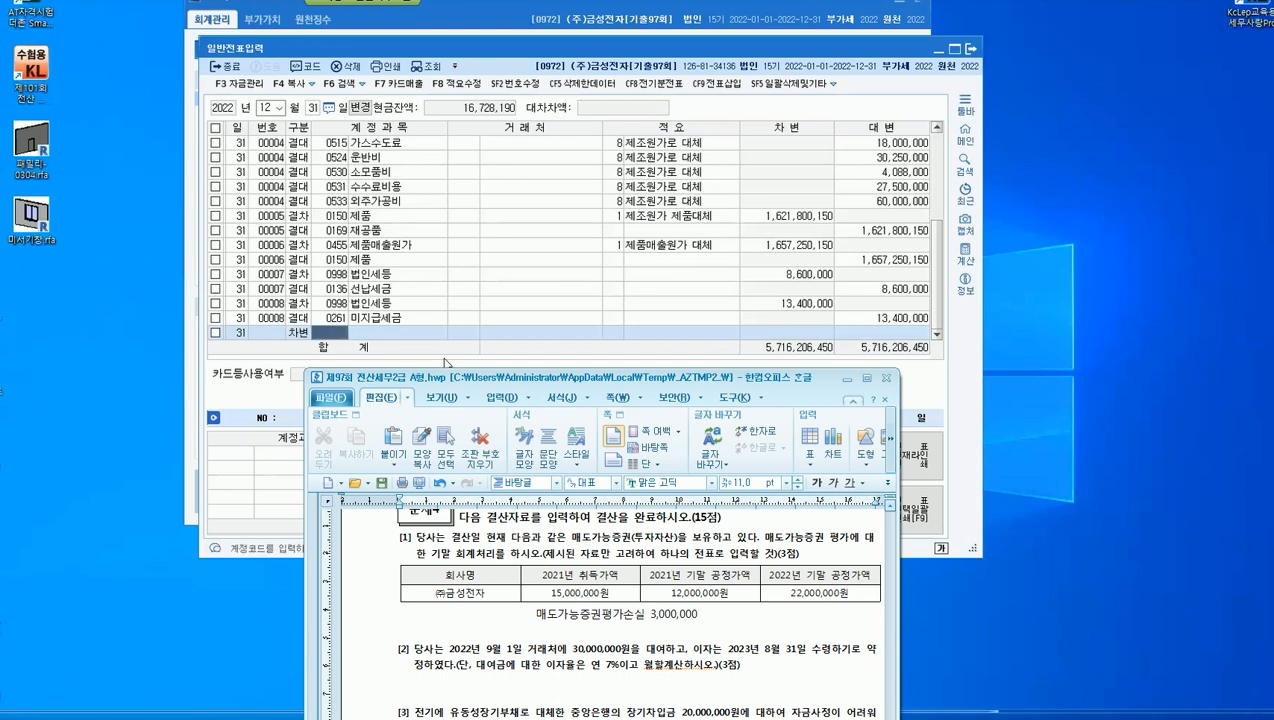
text(매도)
key(Return)
text(ㅣ)
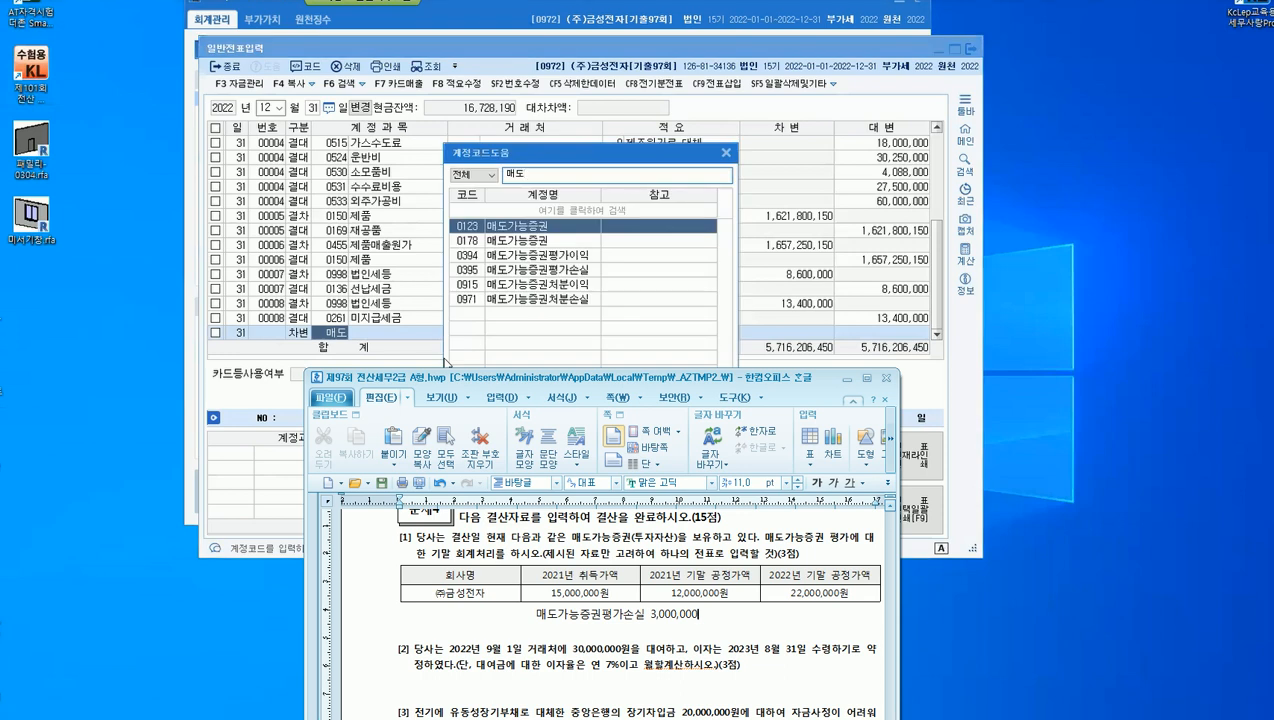
key(Down)
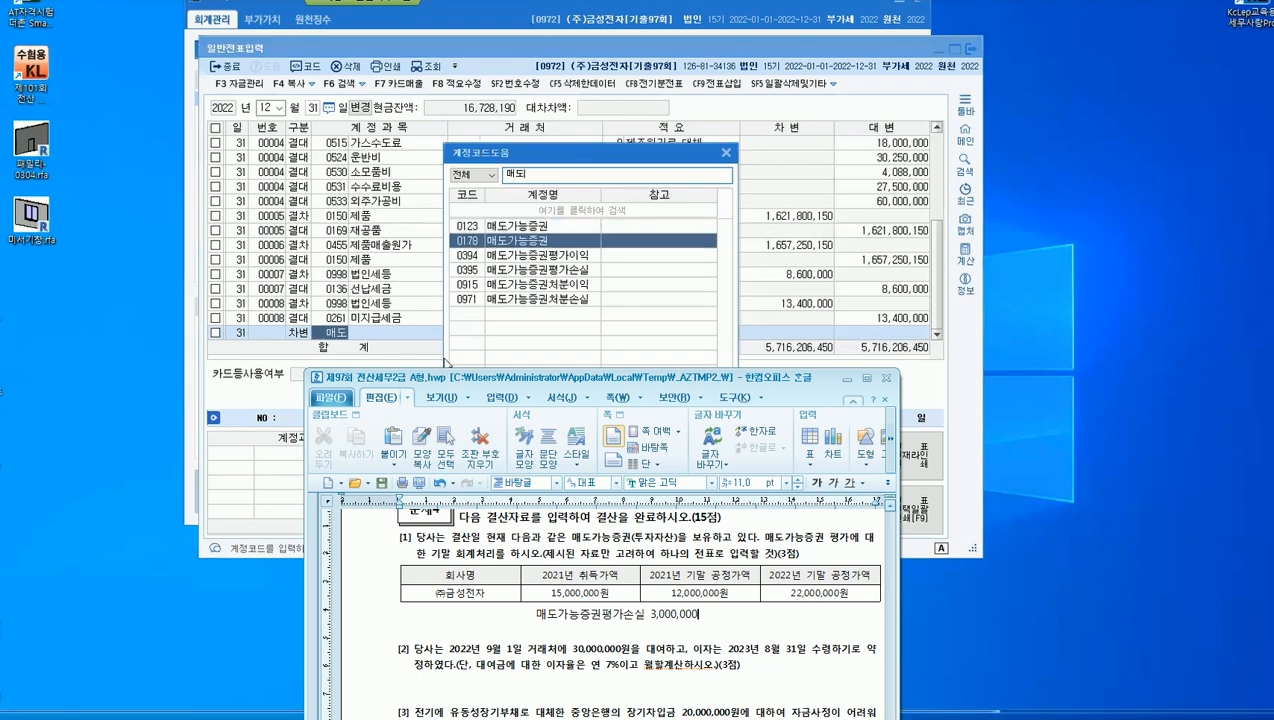
key(BackSpace)
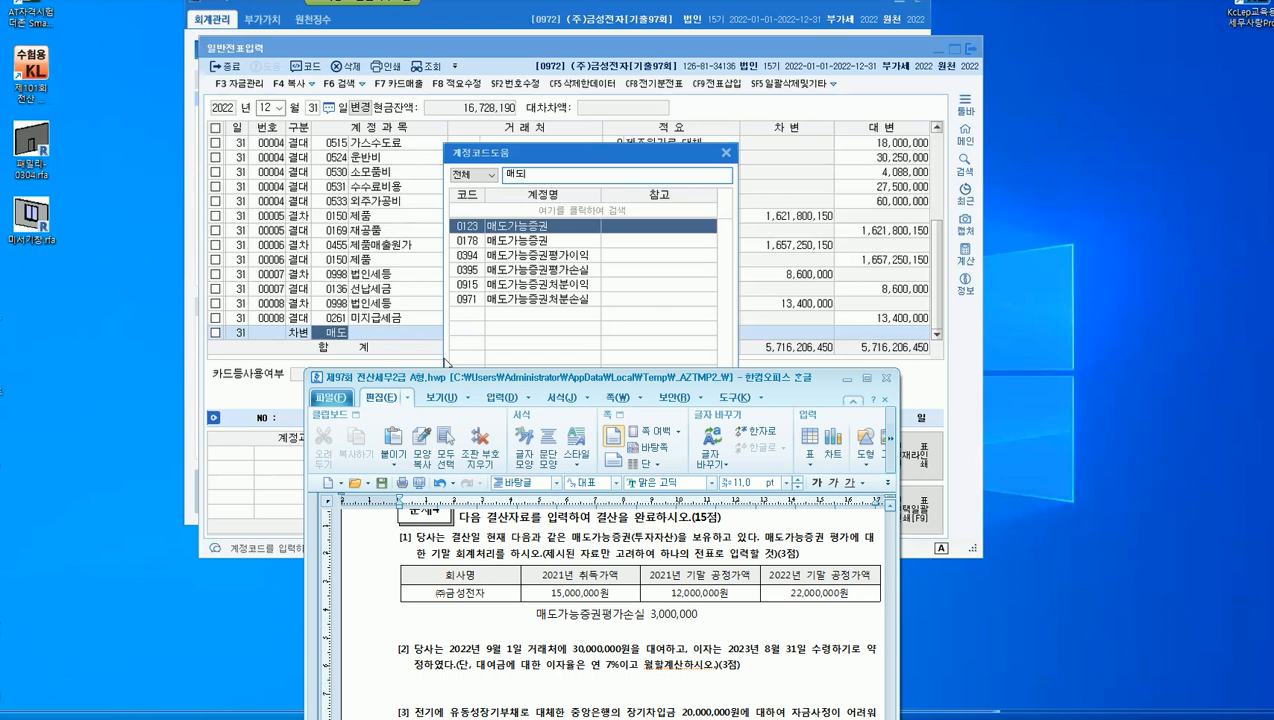
key(Down)
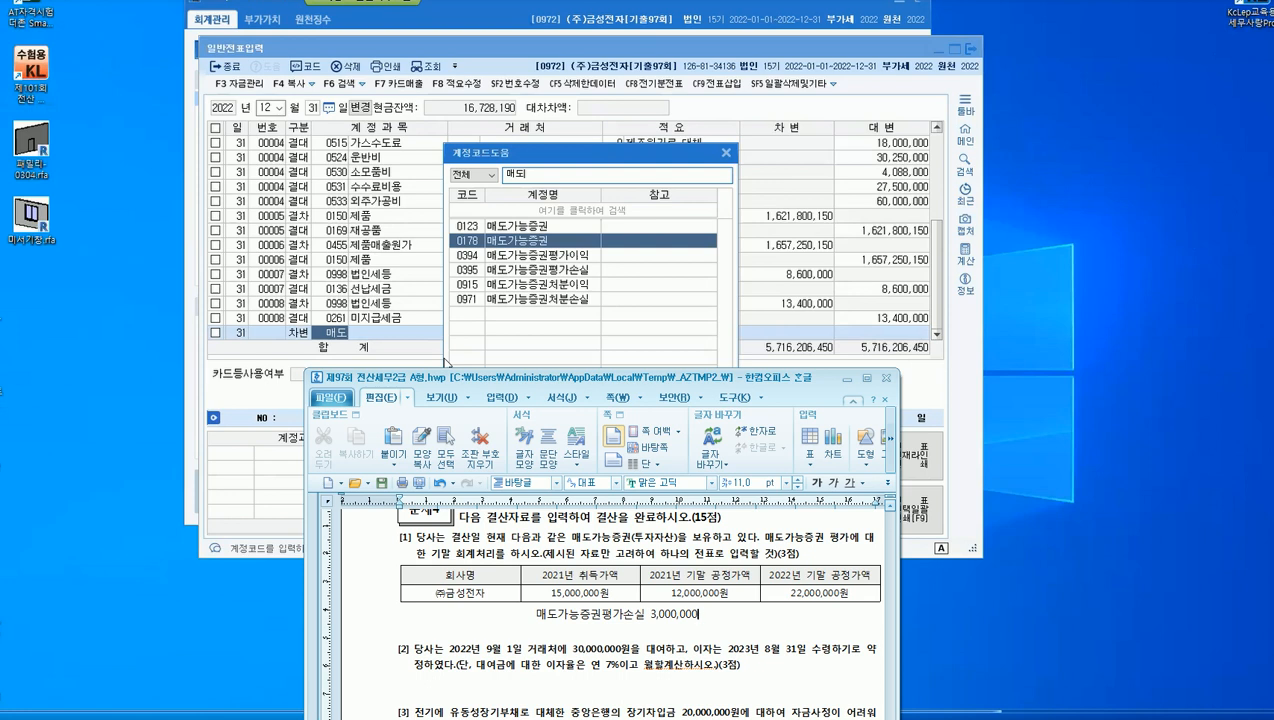
key(Return)
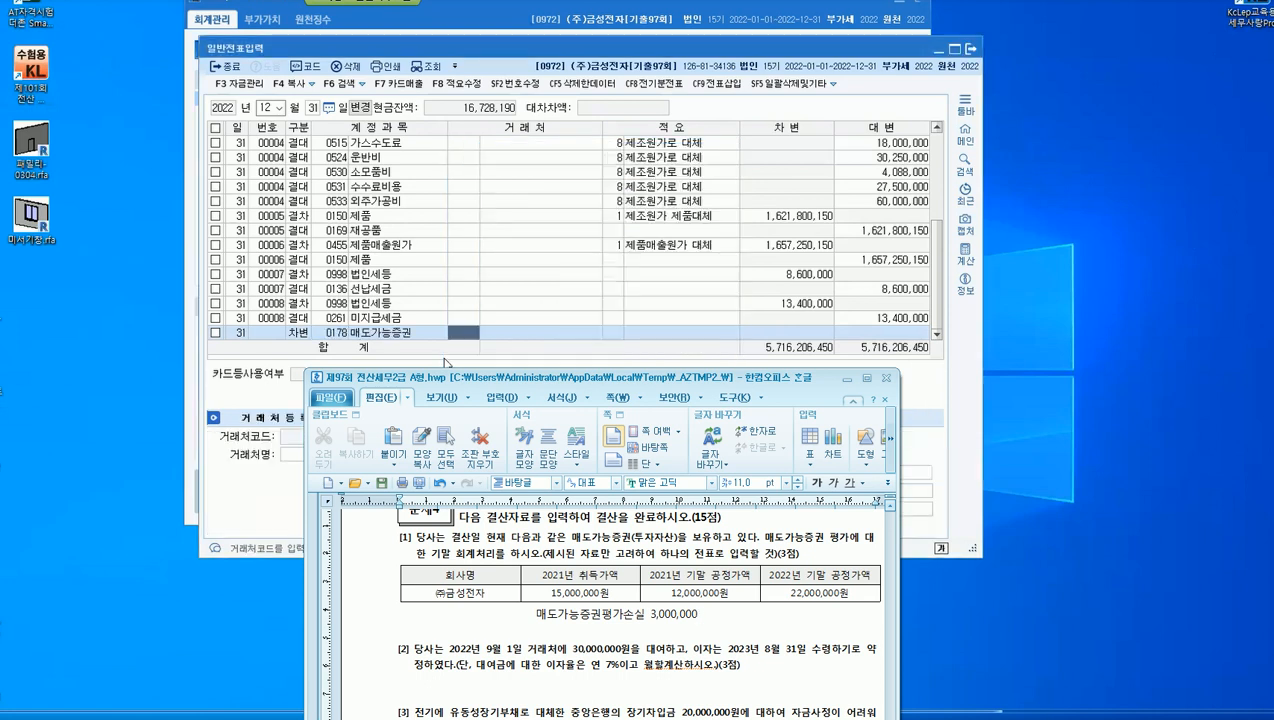
key(Return)
key(Return)
key(Return)
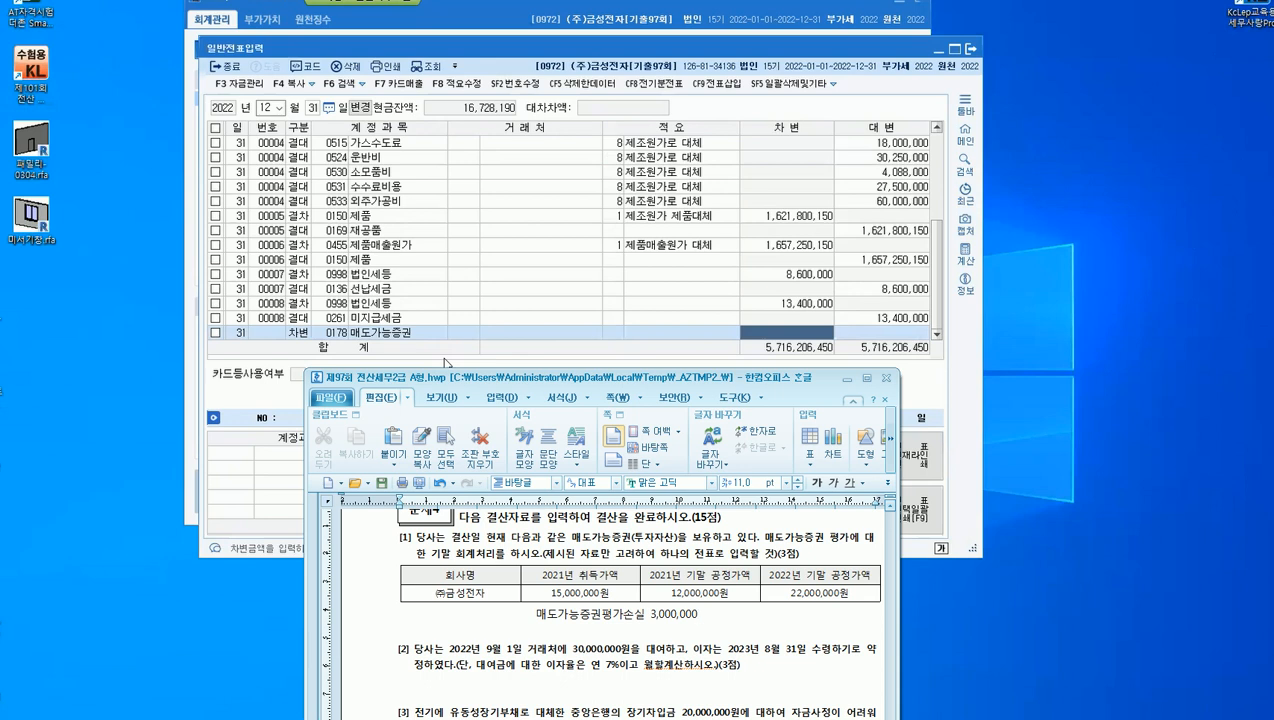
text(10000000)
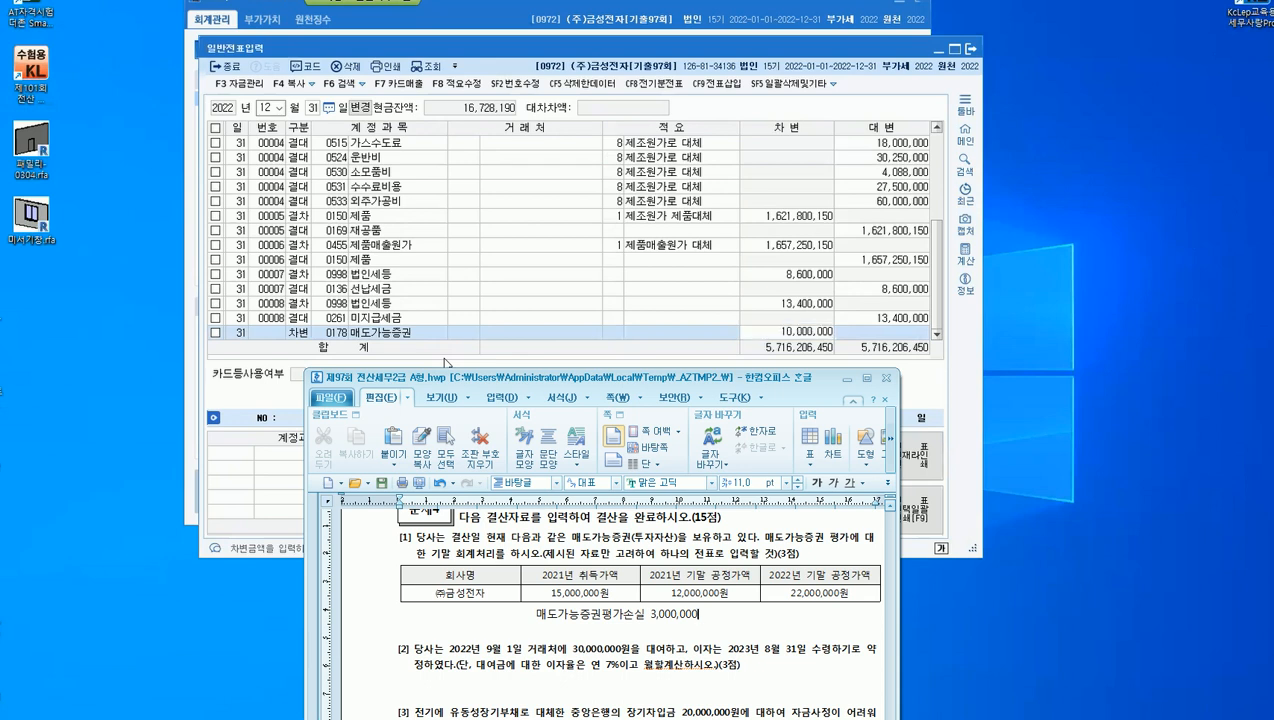
key(Return)
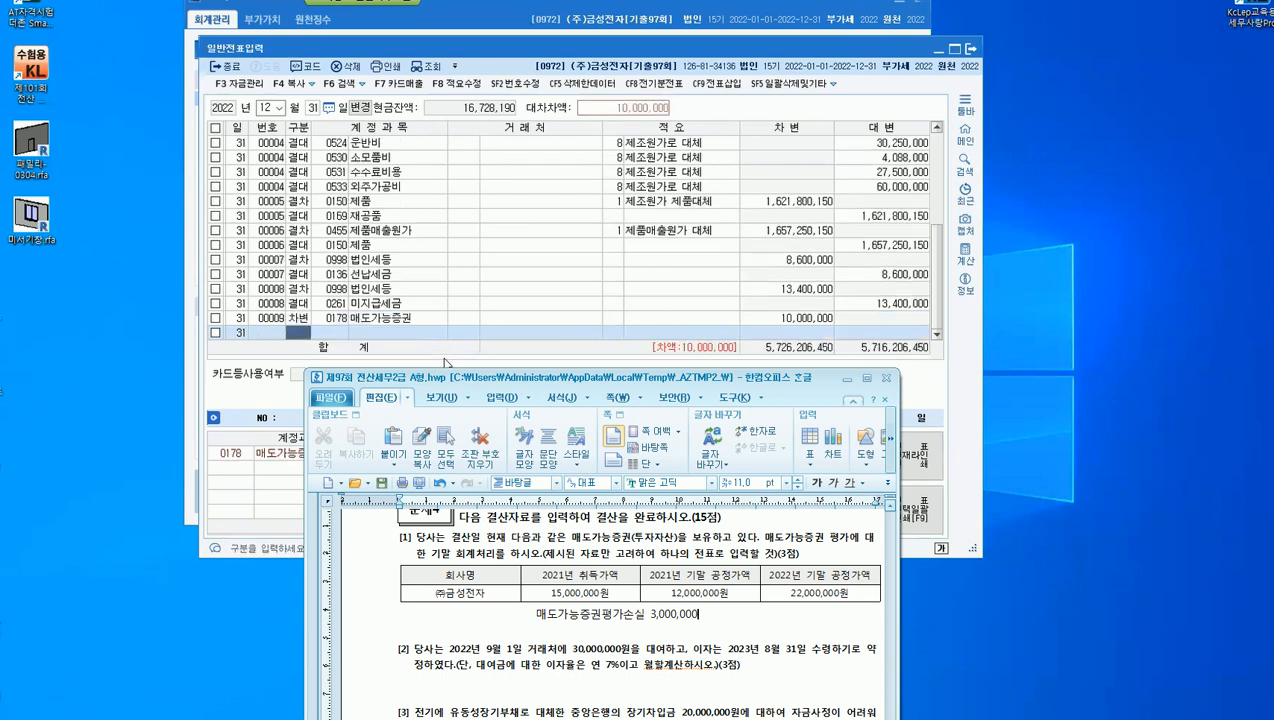
Add a December 31 credit line for 0395 매도가능증권평가손실 with an amount of 3,000,000.
text(4)
key(Return)
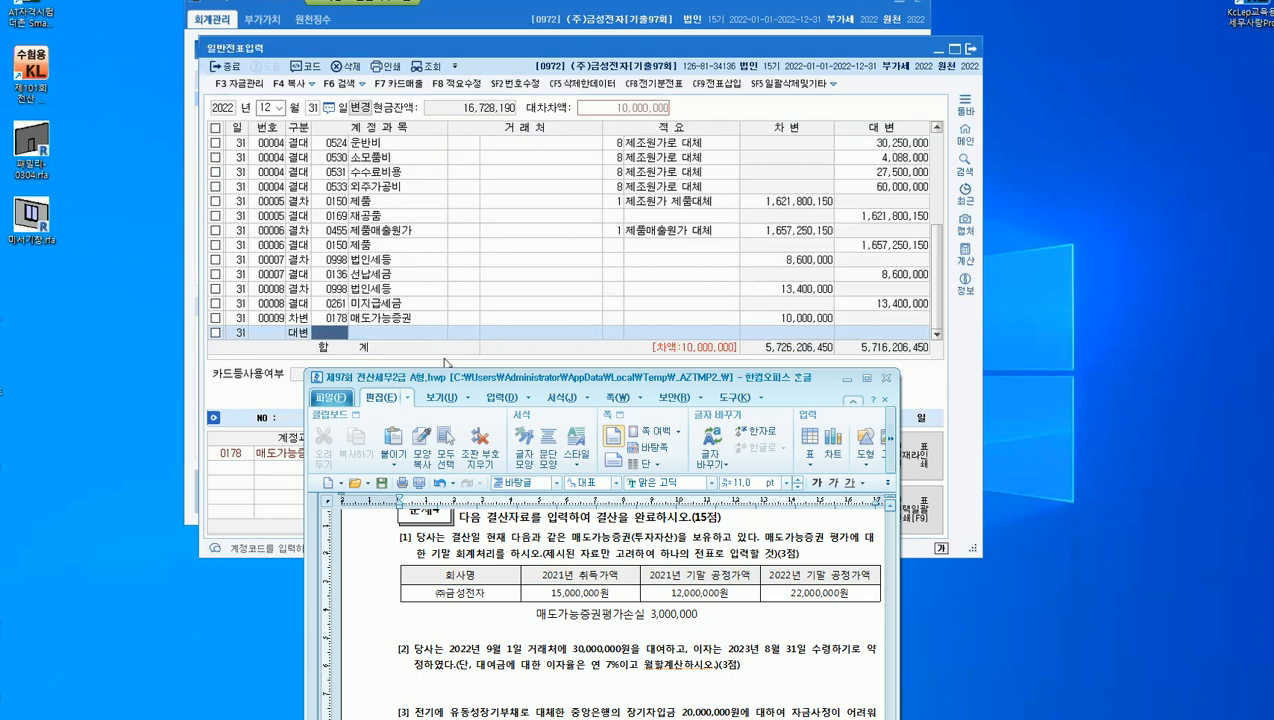
text(매도가)
key(Return)
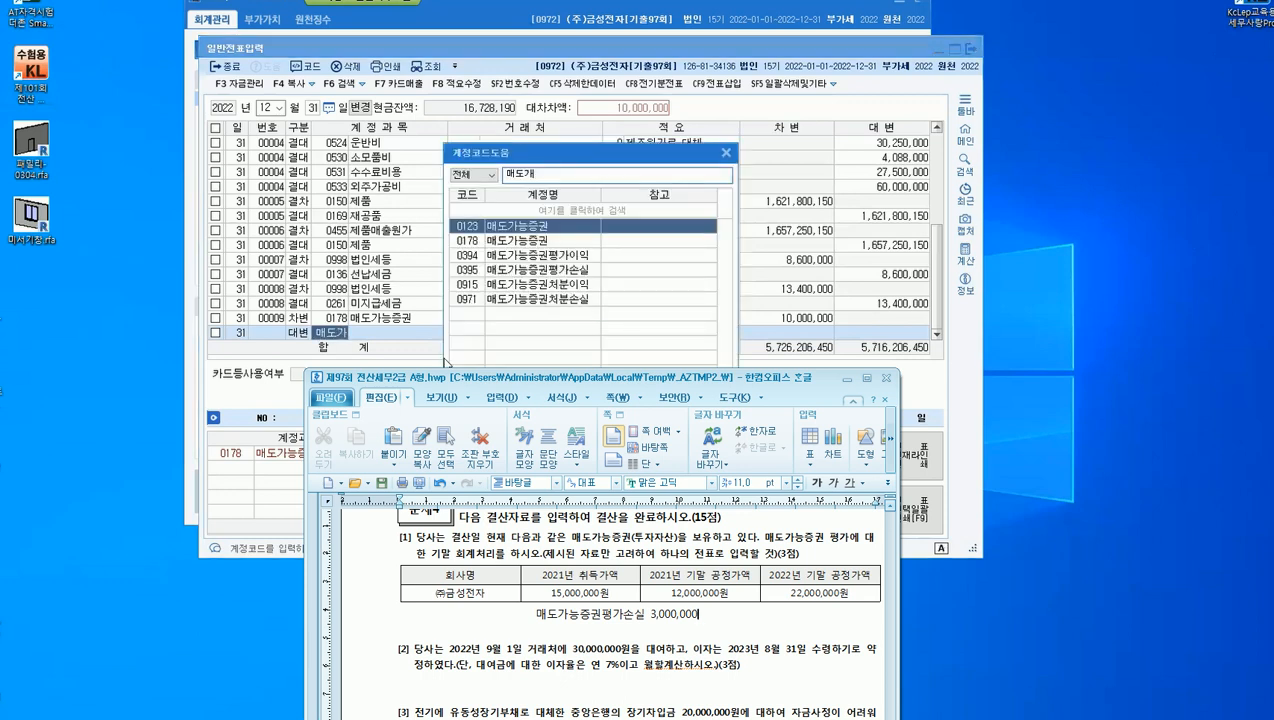
key(Down)
key(Down)
key(Down)
key(Return)
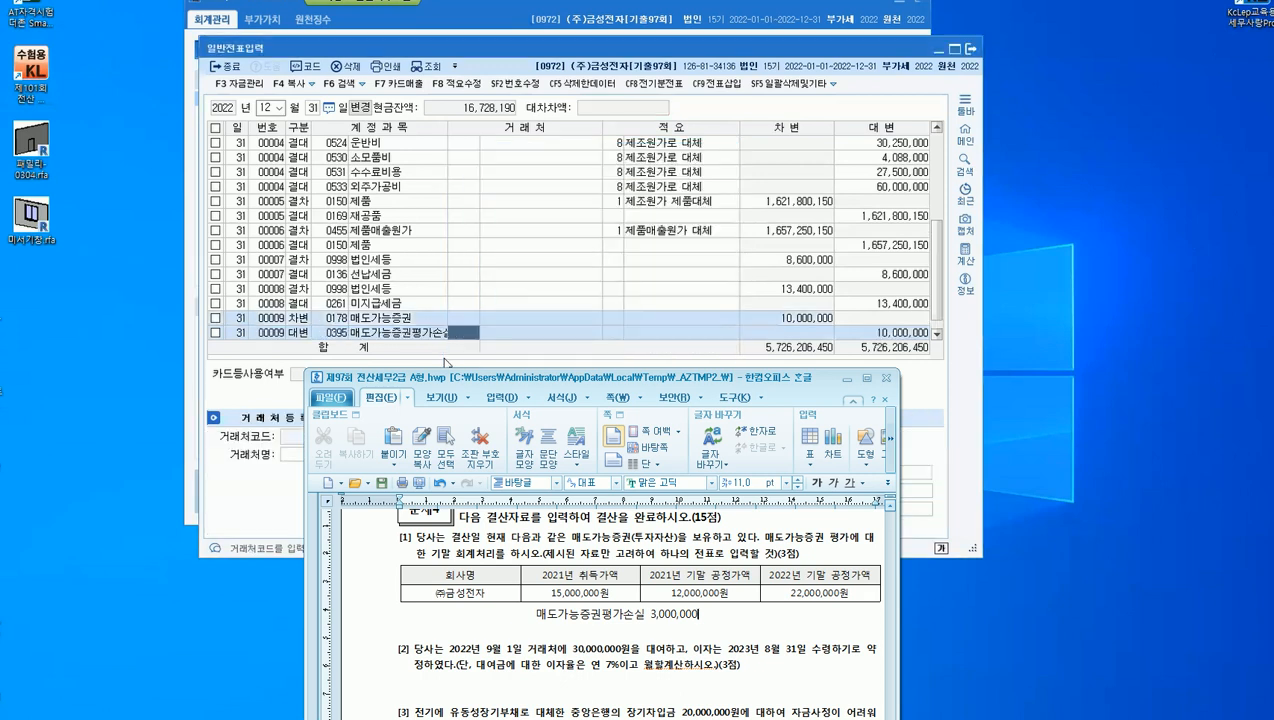
key(Return)
key(Return)
key(Return)
text(3,000,000)
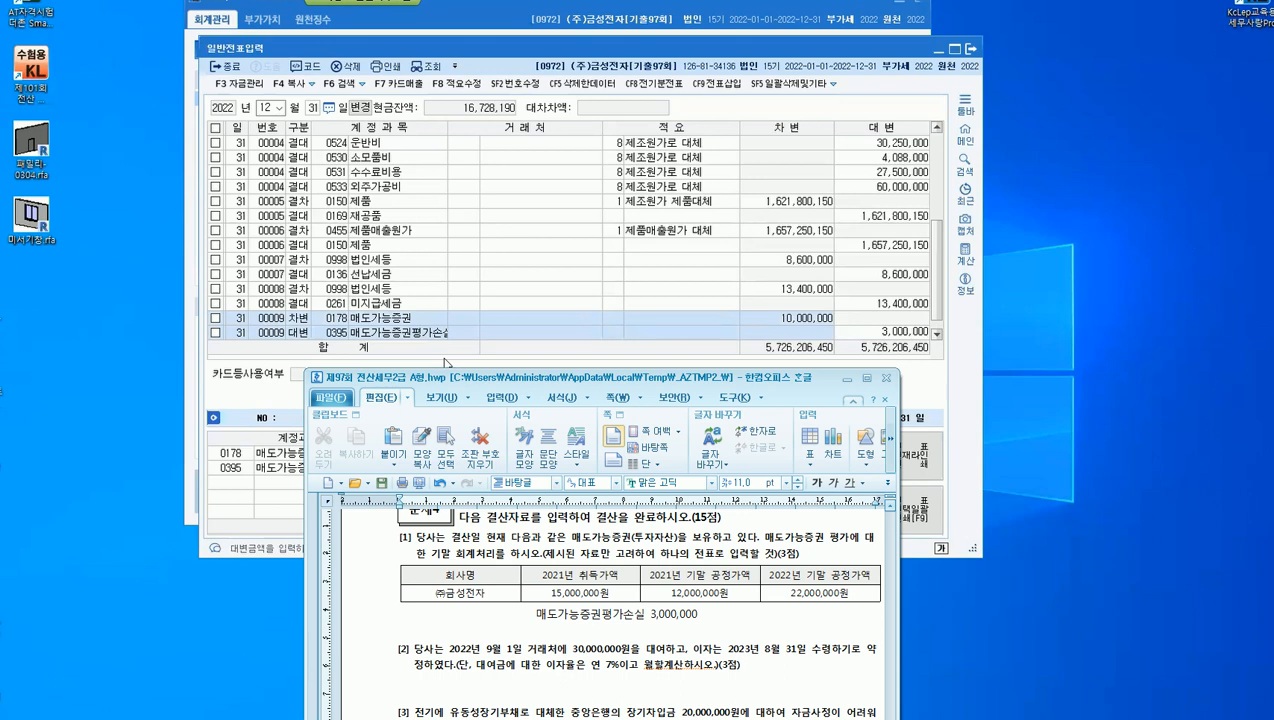
key(Return)
Add a credit line for 0394 매도가능증권평가이익 covering the remaining 7,000,000 of the 매도가능증권 valuation entry.
text(4)
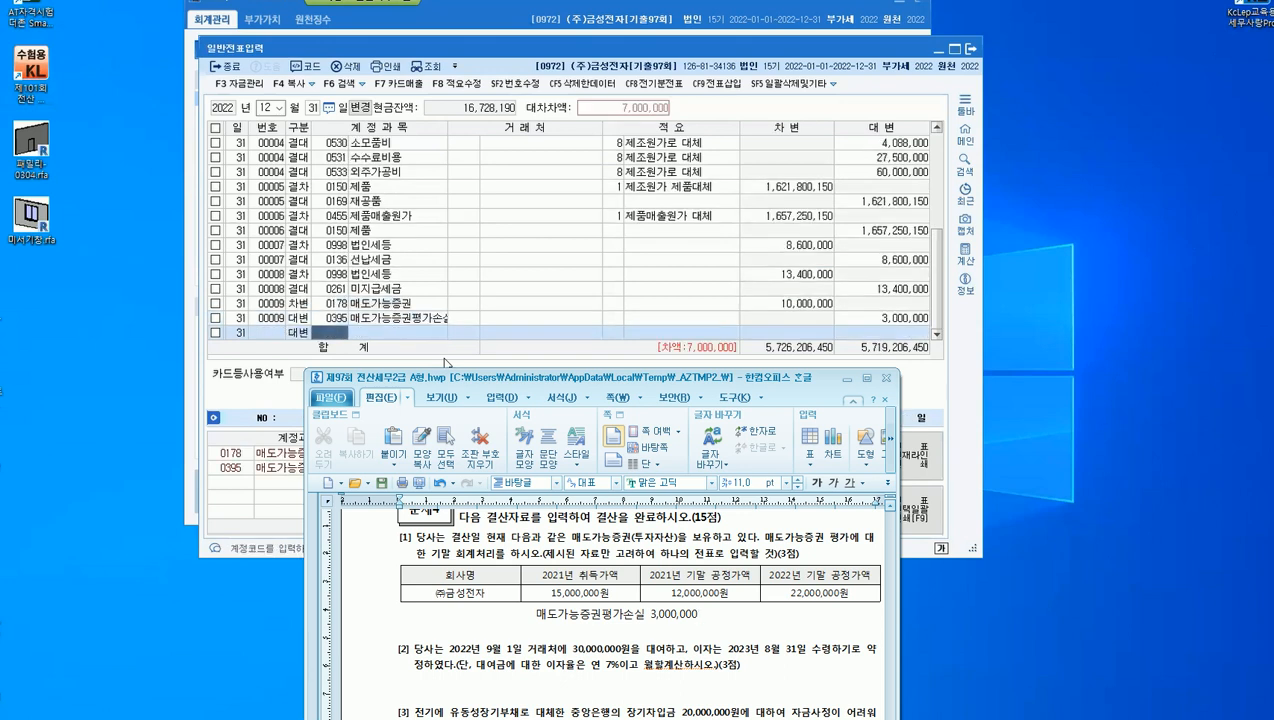
text(매도가)
key(Return)
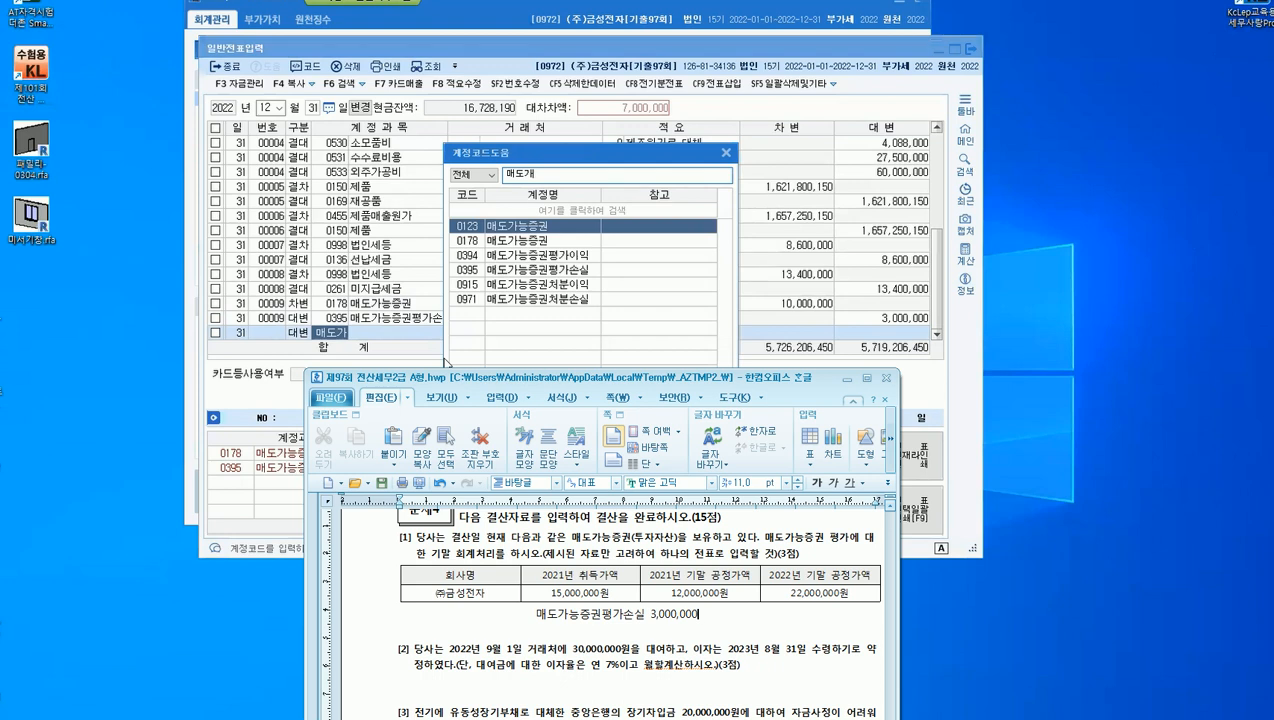
key(Down)
key(Down)
key(Return)
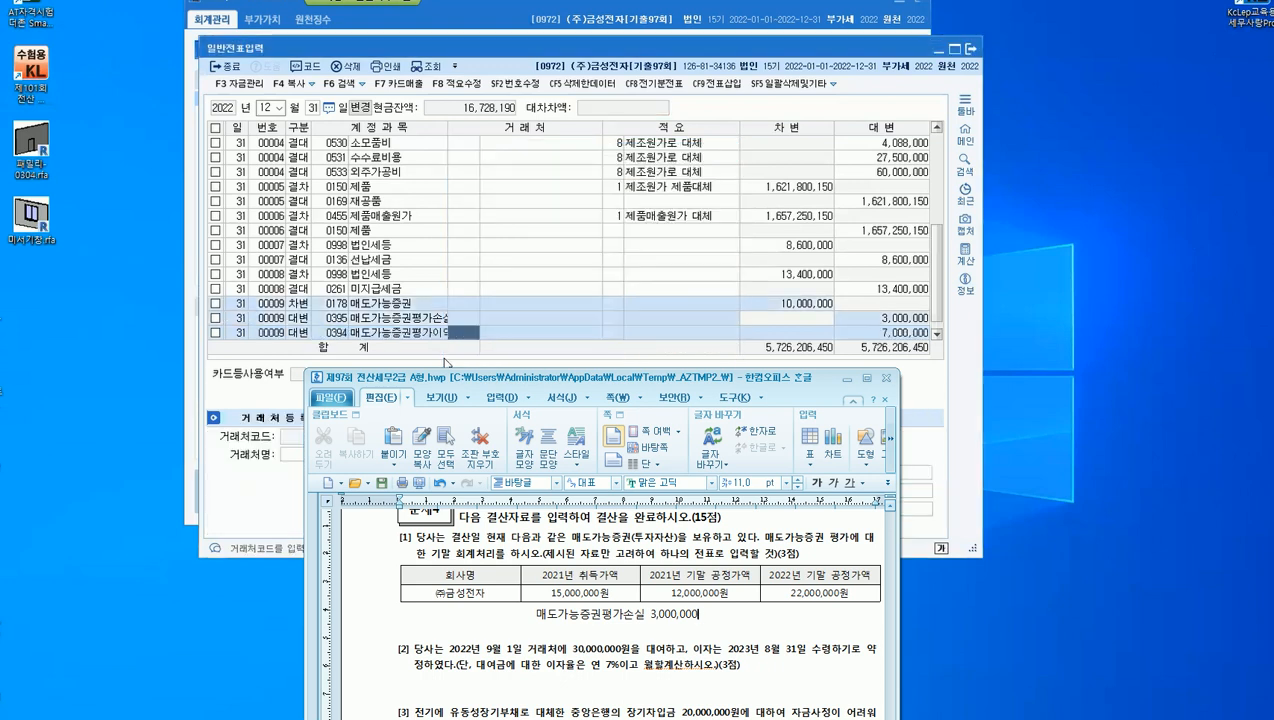
key(Down)
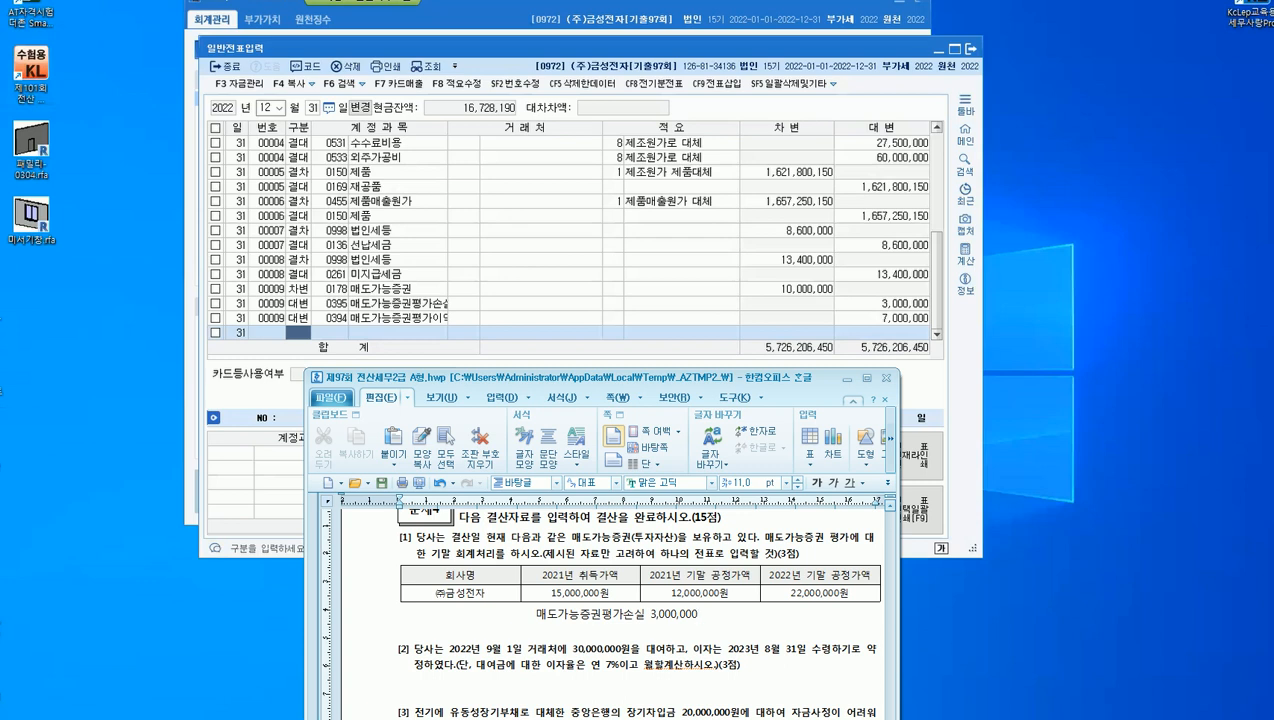
Add a December 31 debit line for 0116 미수수익 for problem [2]'s accrued loan interest.
text(3)
key(Return)
text(미수수)
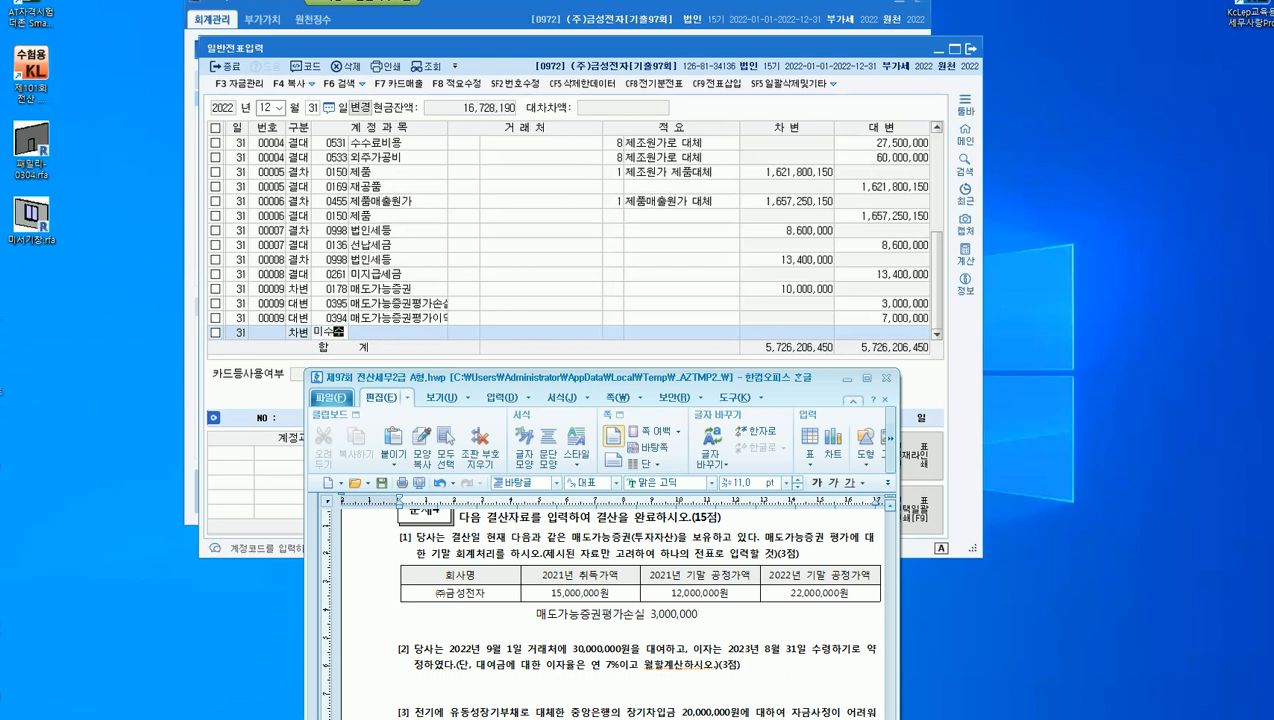
key(Return)
key(Return)
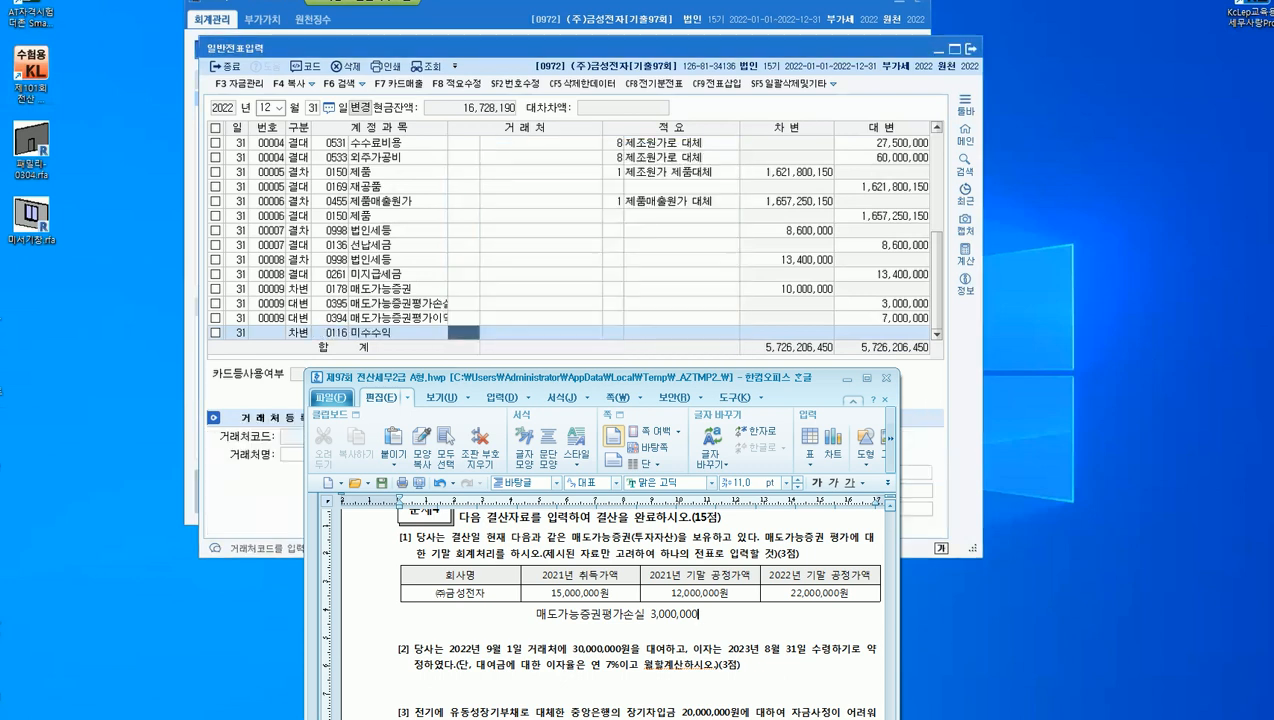
key(Return)
key(Return)
key(Return)
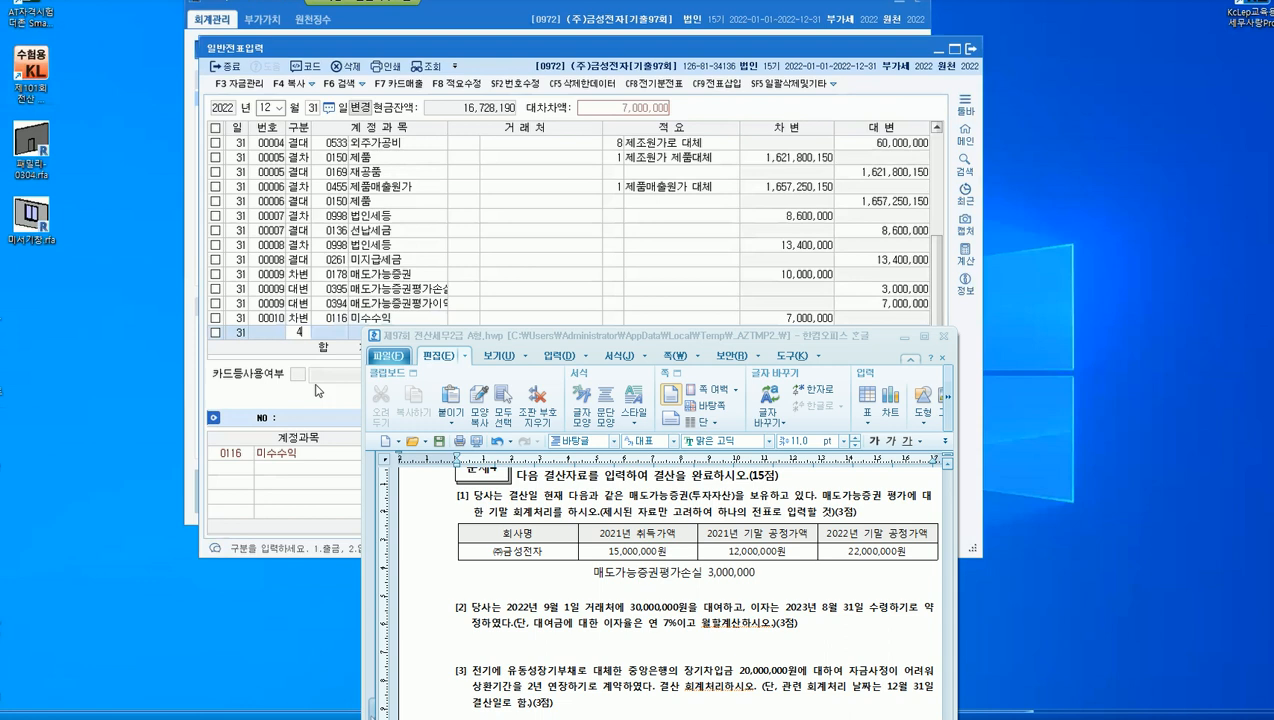
Add a credit line for 0901 이자수익 of 7,000,000 against the 미수수익 debit.
key(Return)
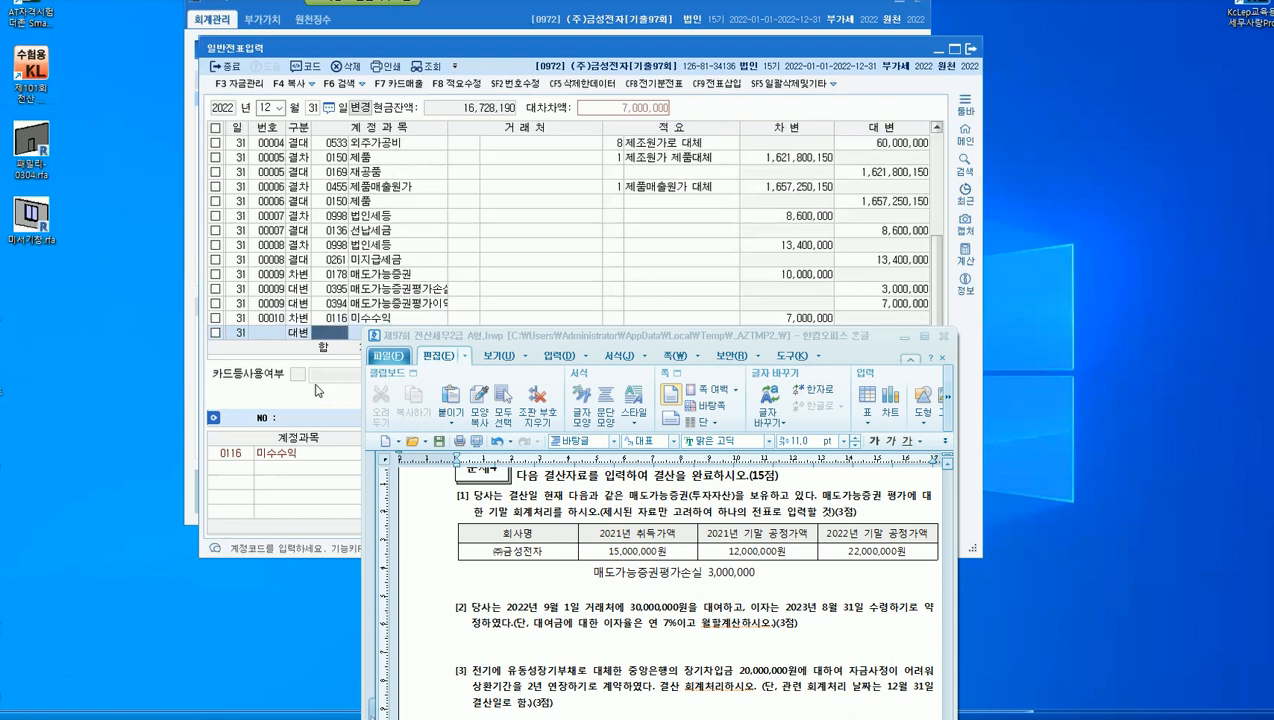
text(이자수)
key(Return)
key(Return)
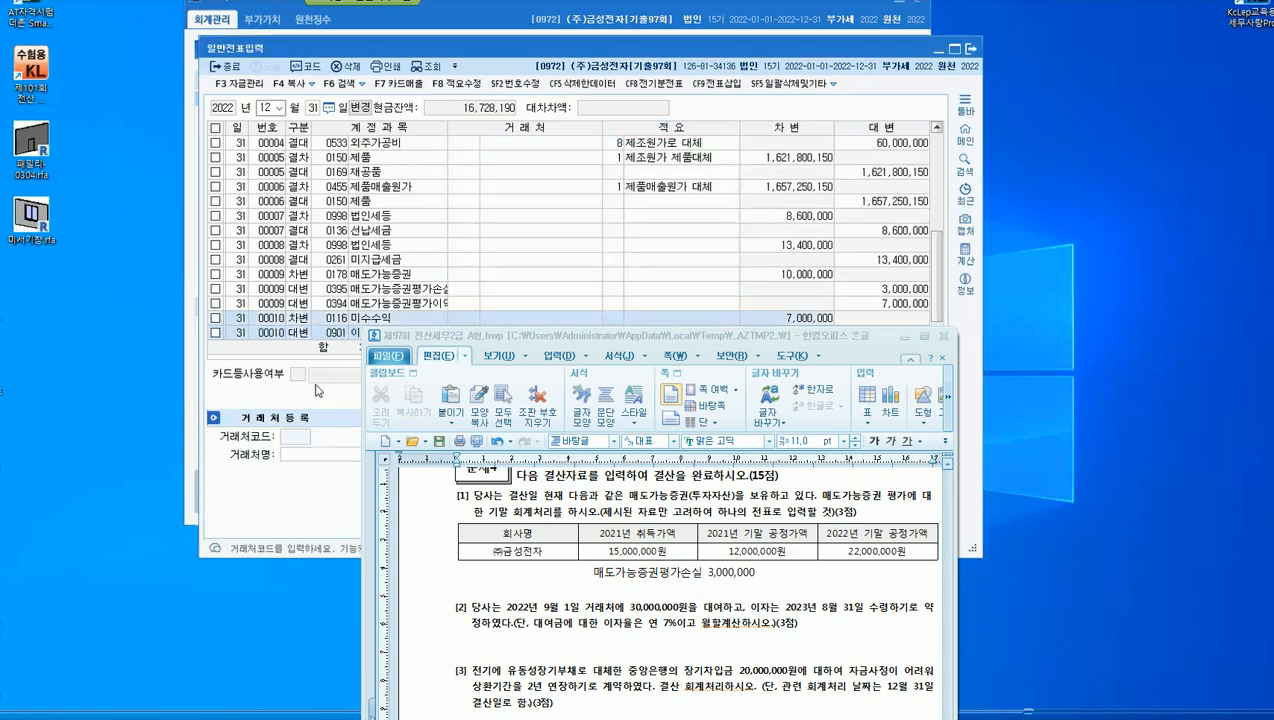
key(Return)
key(Return)
key(Return)
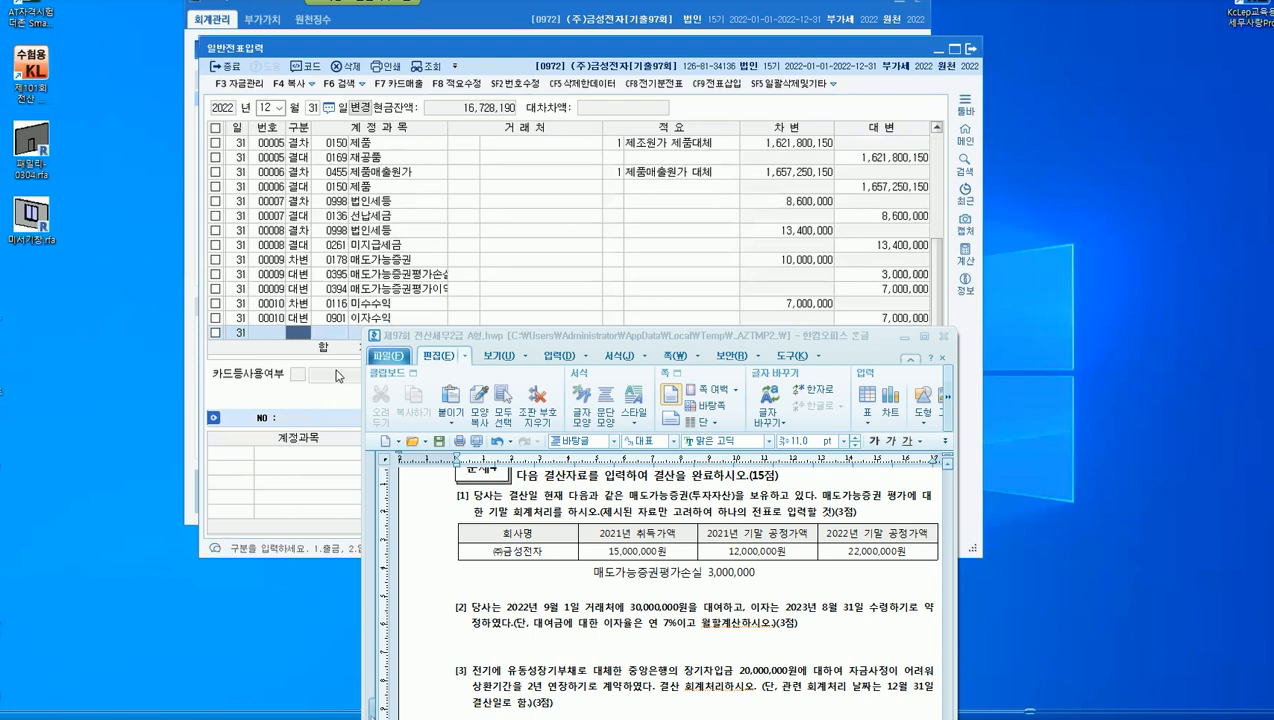
Place the exam document beside the voucher entry window and review problem [2]'s loan amount, 7% interest rate and dates.
drag(768, 336, 281, 323)
click(418, 323)
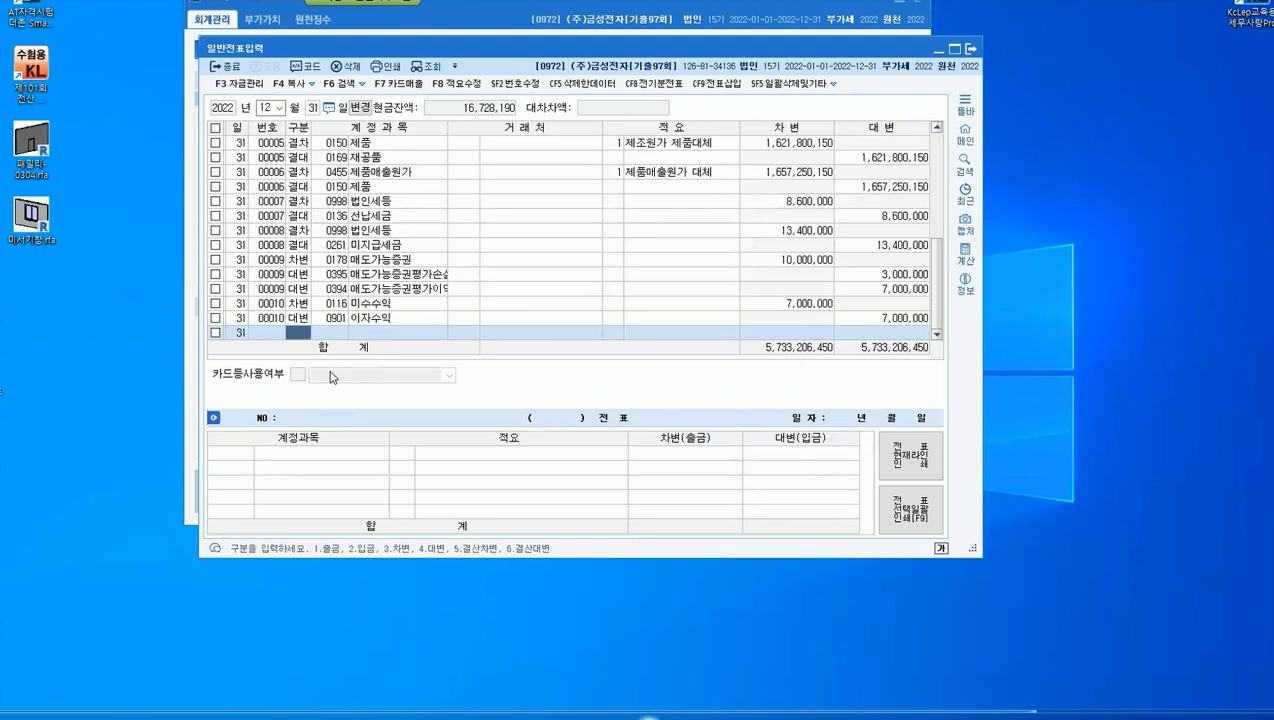
drag(2, 318, 1040, 86)
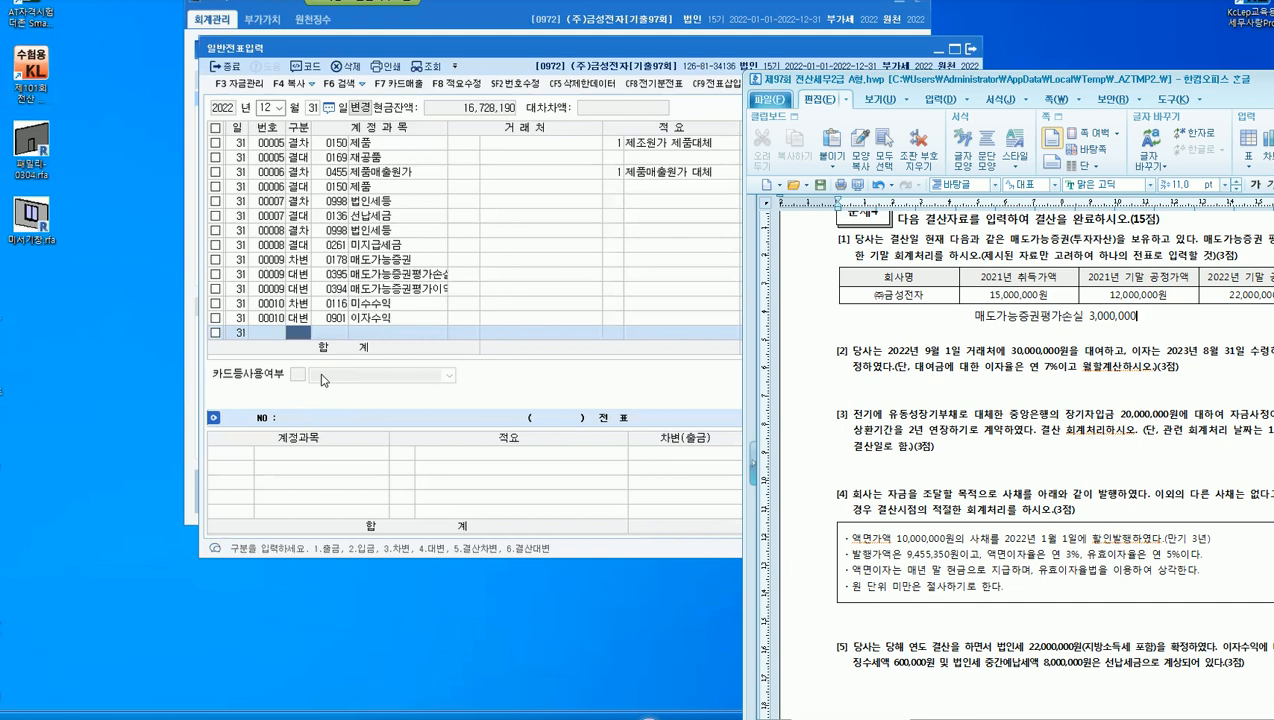
key(alt+Tab)
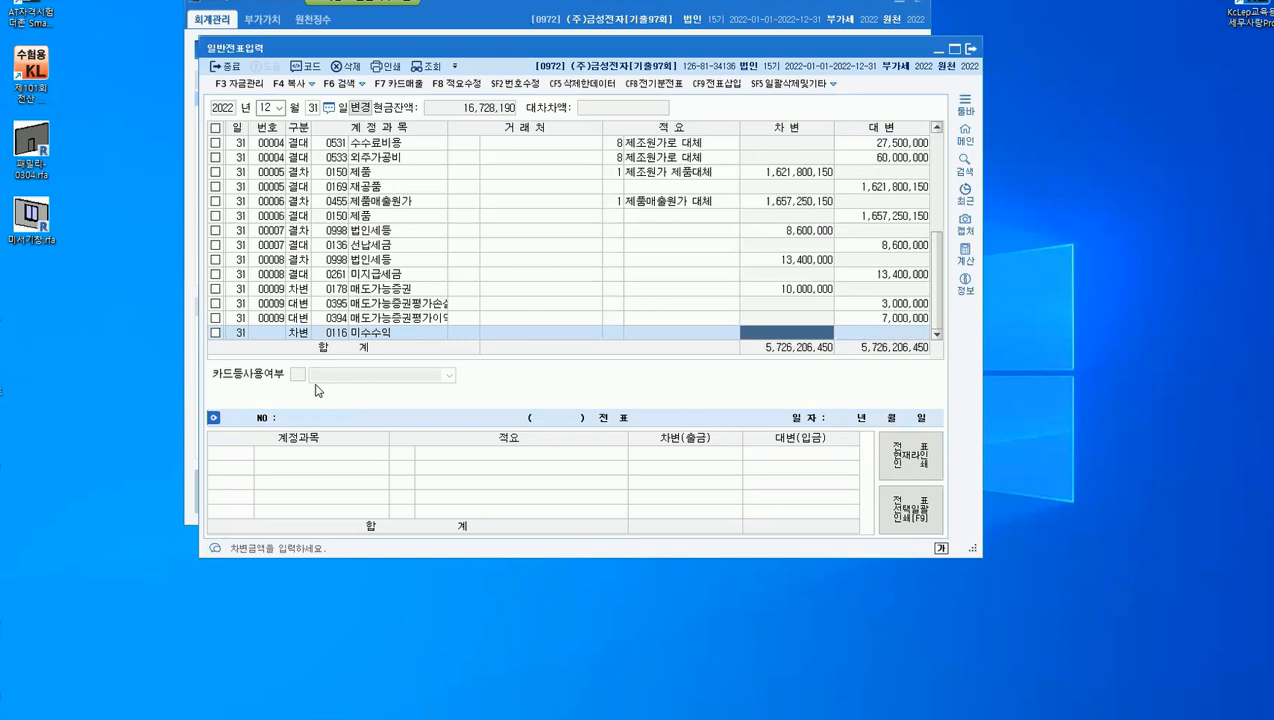
key(alt+Tab)
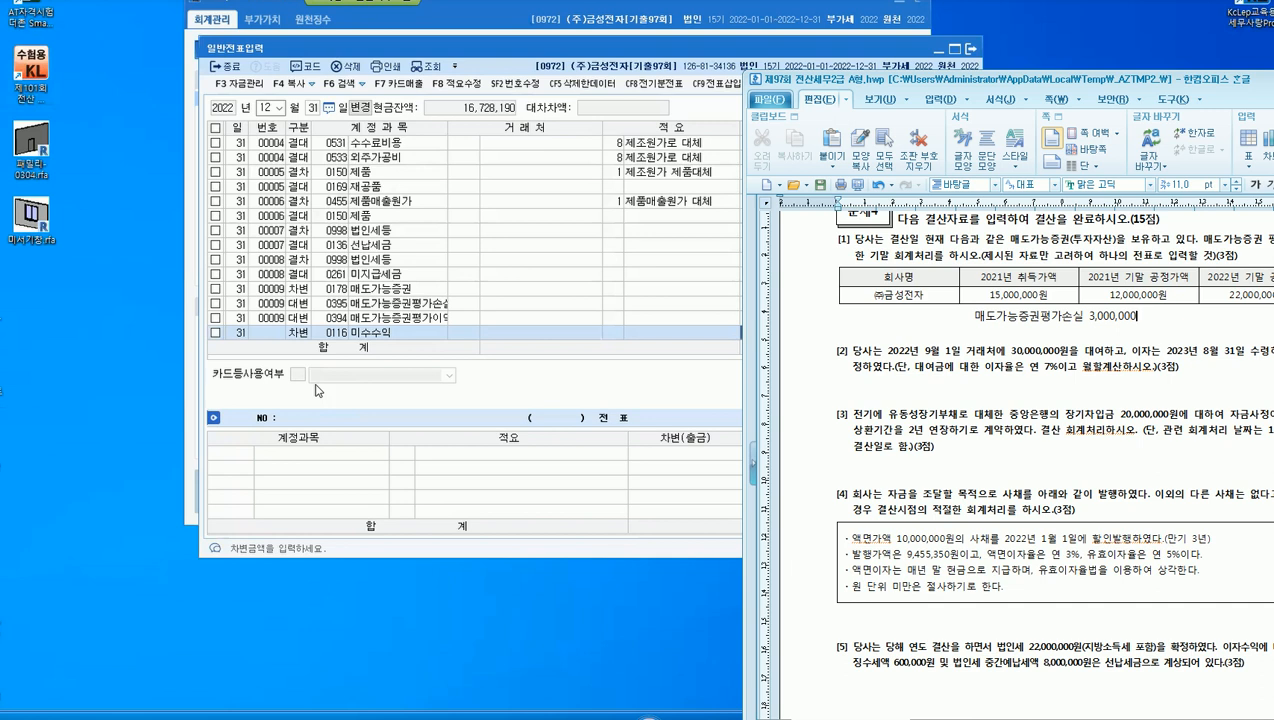
key(super+Down)
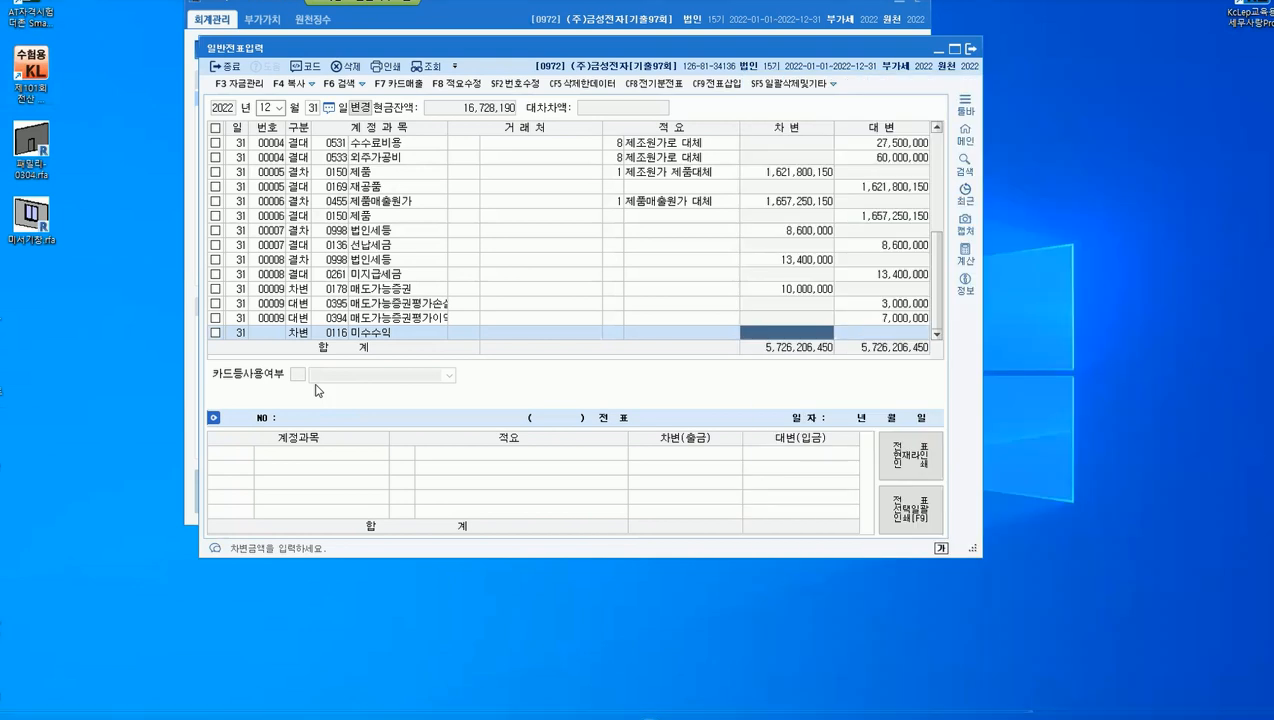
Set the 미수수익 debit amount to 7,000,000 and balance it with a 0901 이자수익 credit line.
text(7000000)
key(Return)
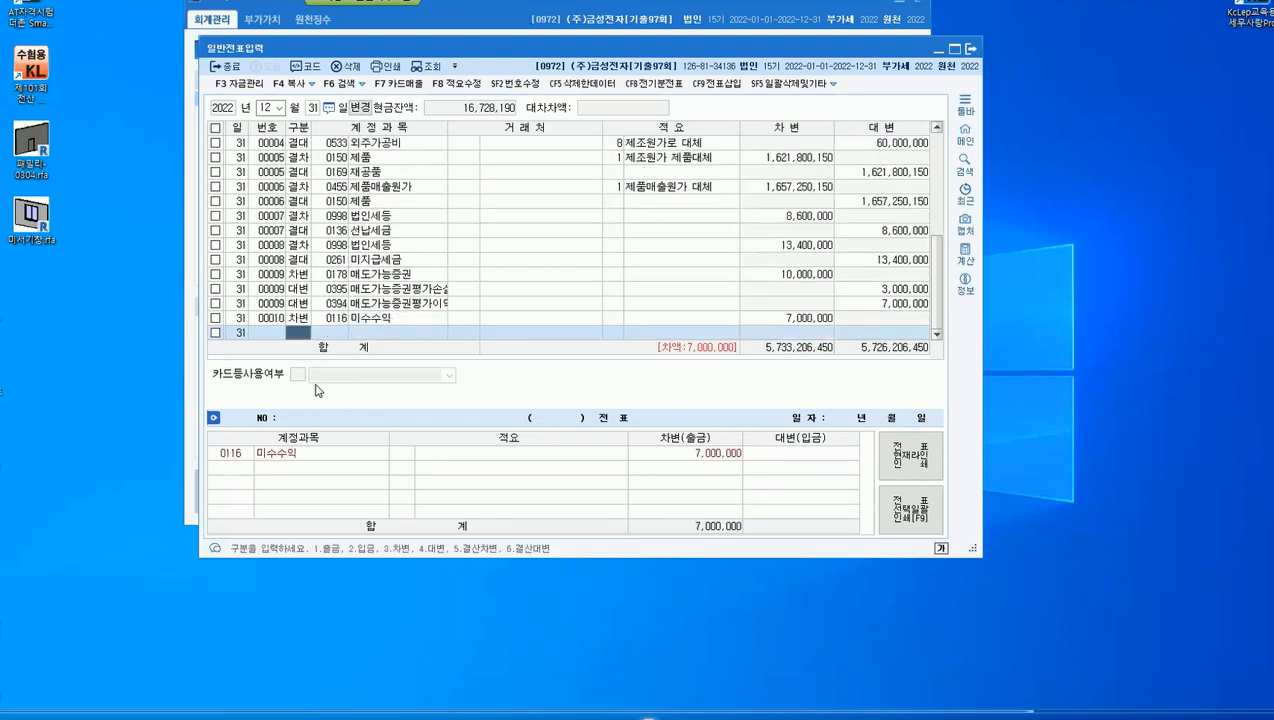
text(4)
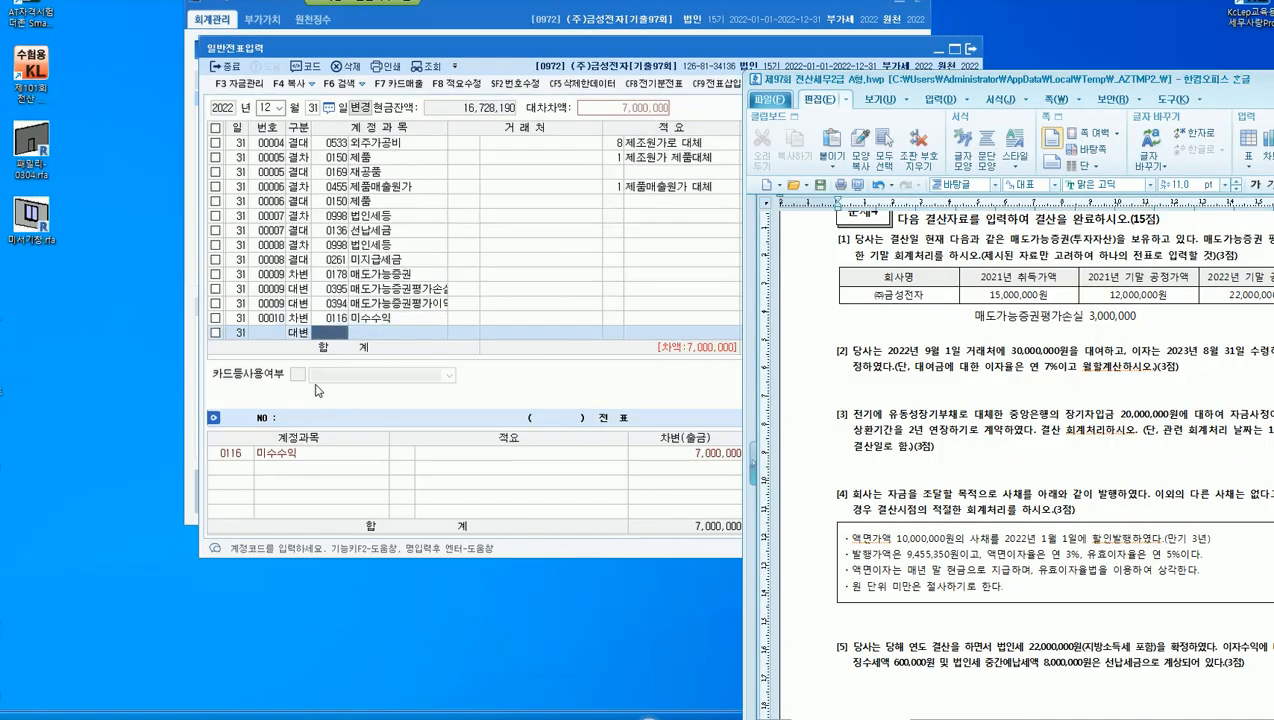
text(이자수)
key(Return)
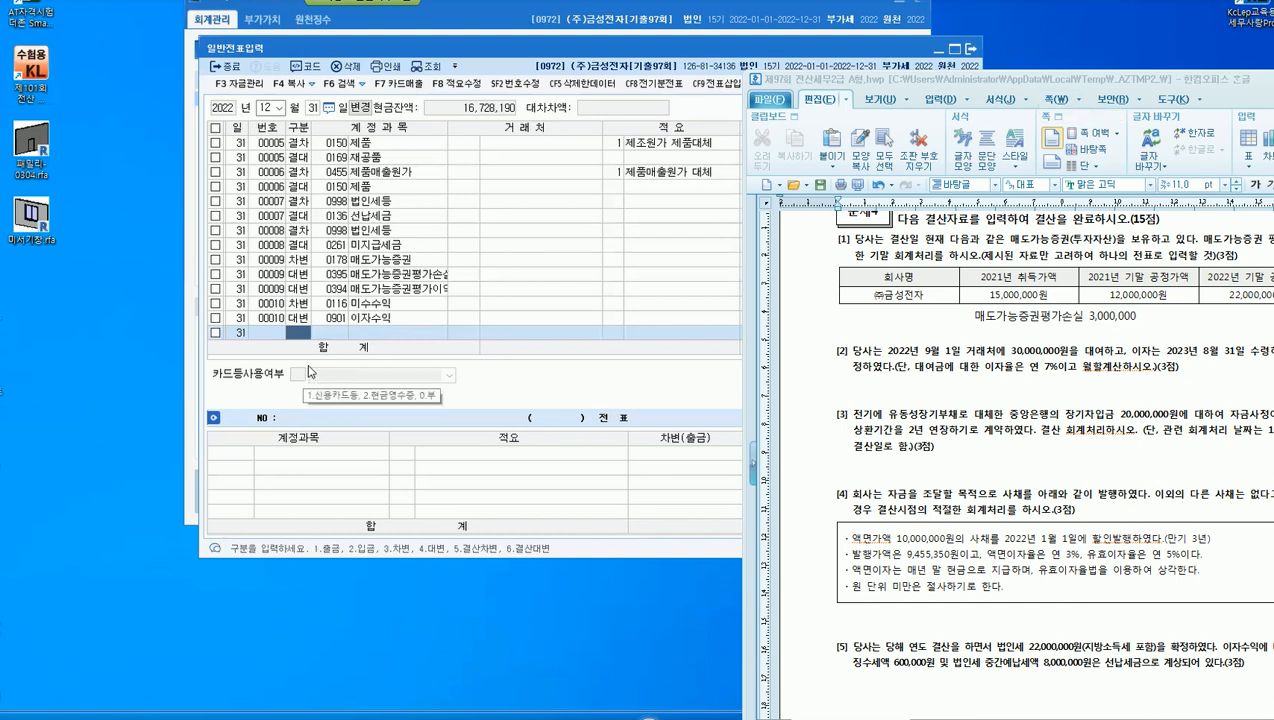
Record problem [3]'s December 31 debit line for 0264 유동성장기부채 with 중앙은행 as counterparty and an amount of 20,000,000.
text(3)
drag(1000, 79, 993, 67)
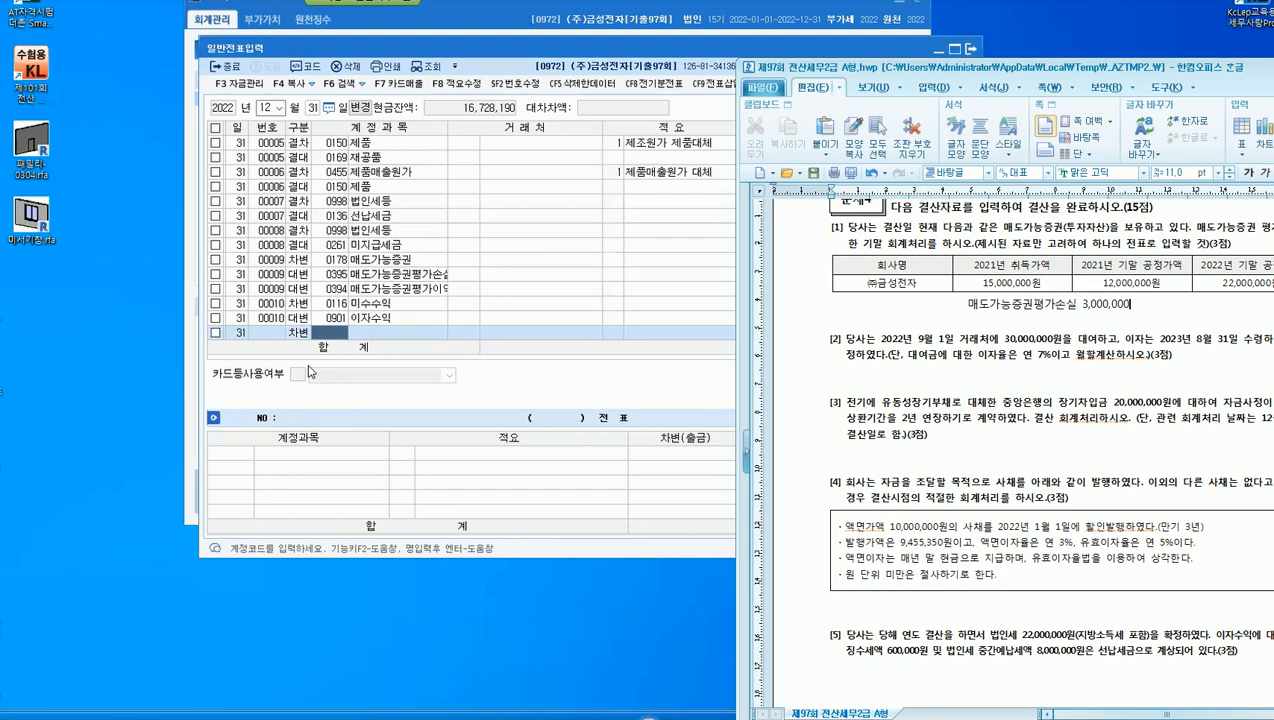
scroll(1008, 450, down, 4)
text(유동성)
key(Return)
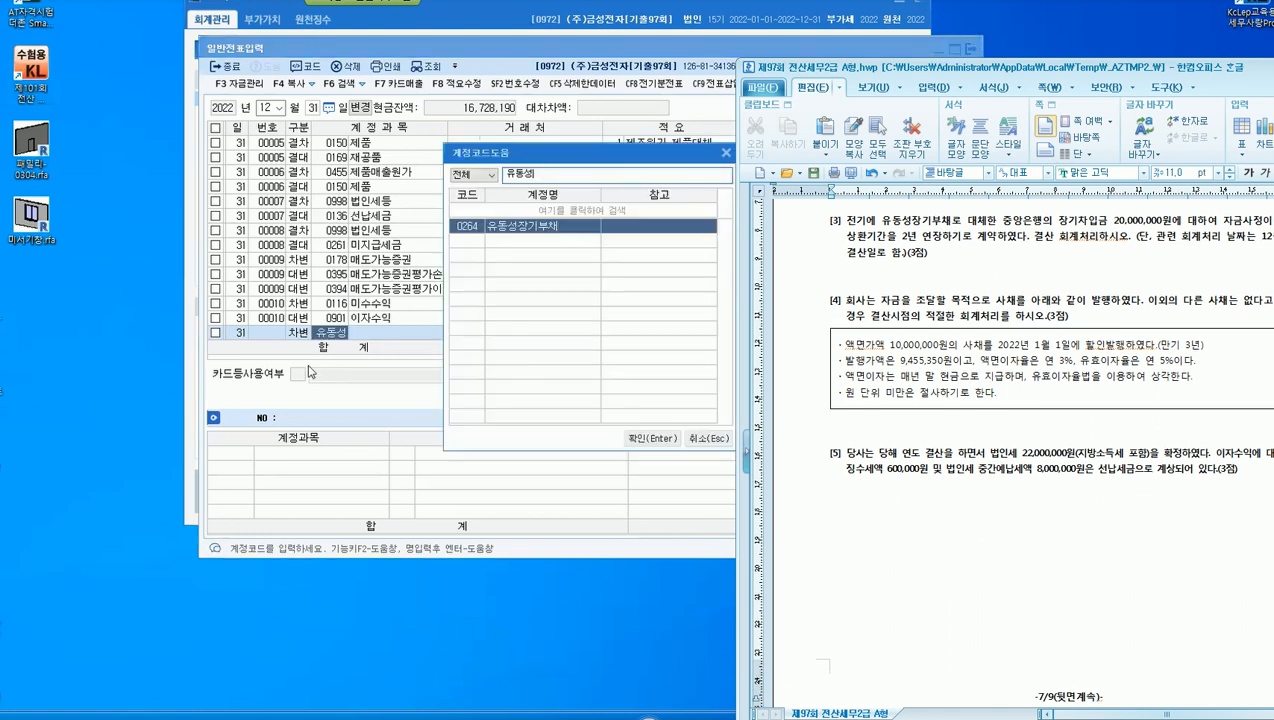
key(Return)
drag(1005, 719, 1005, 615)
text(중앙)
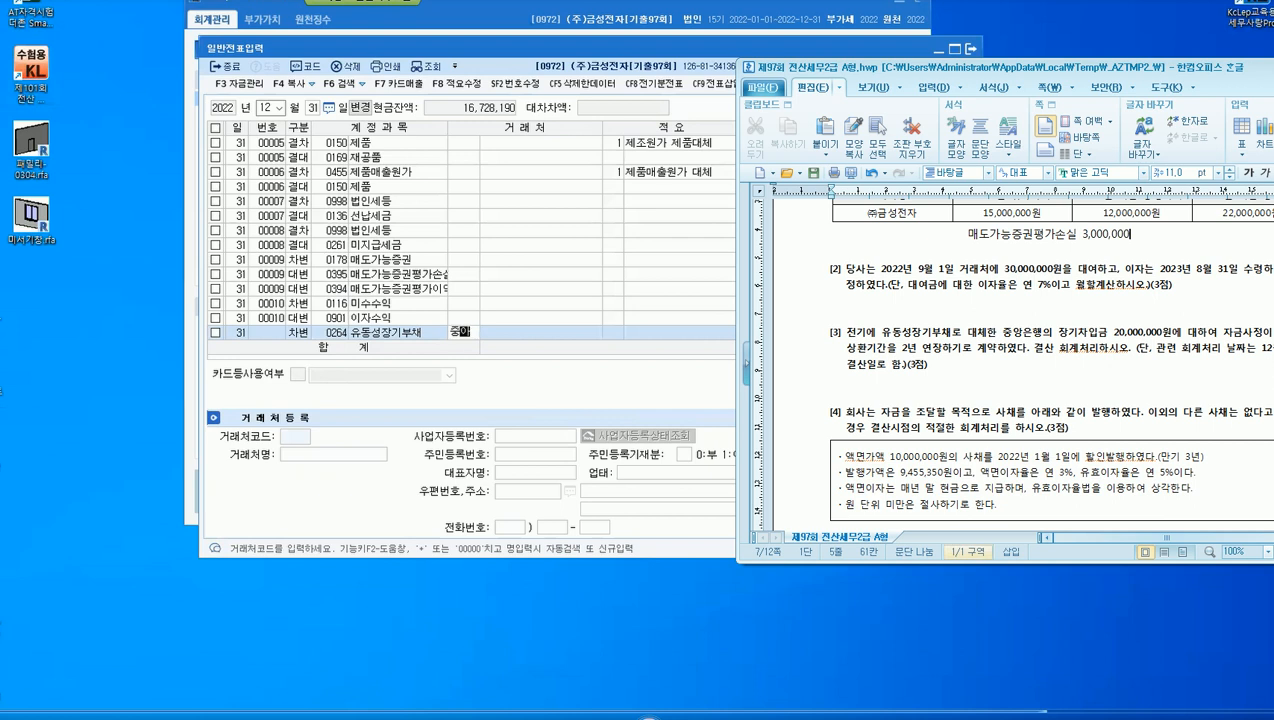
key(Return)
key(Return)
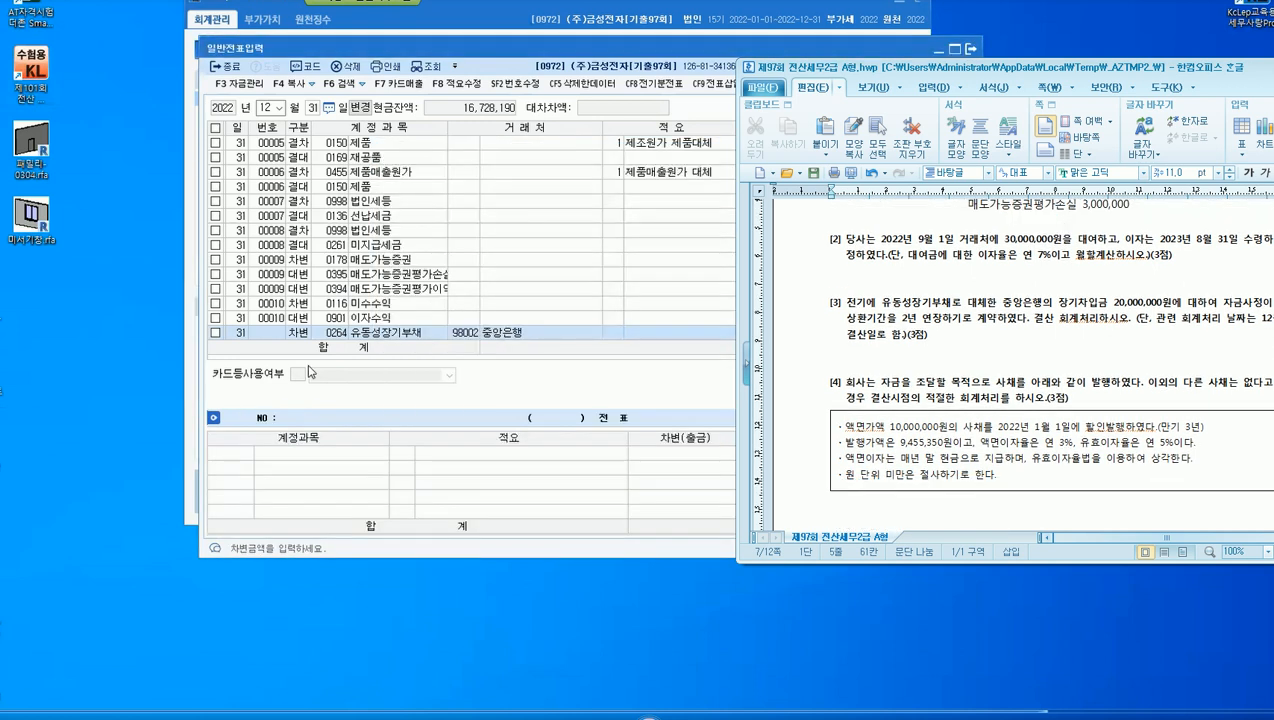
text(20000000)
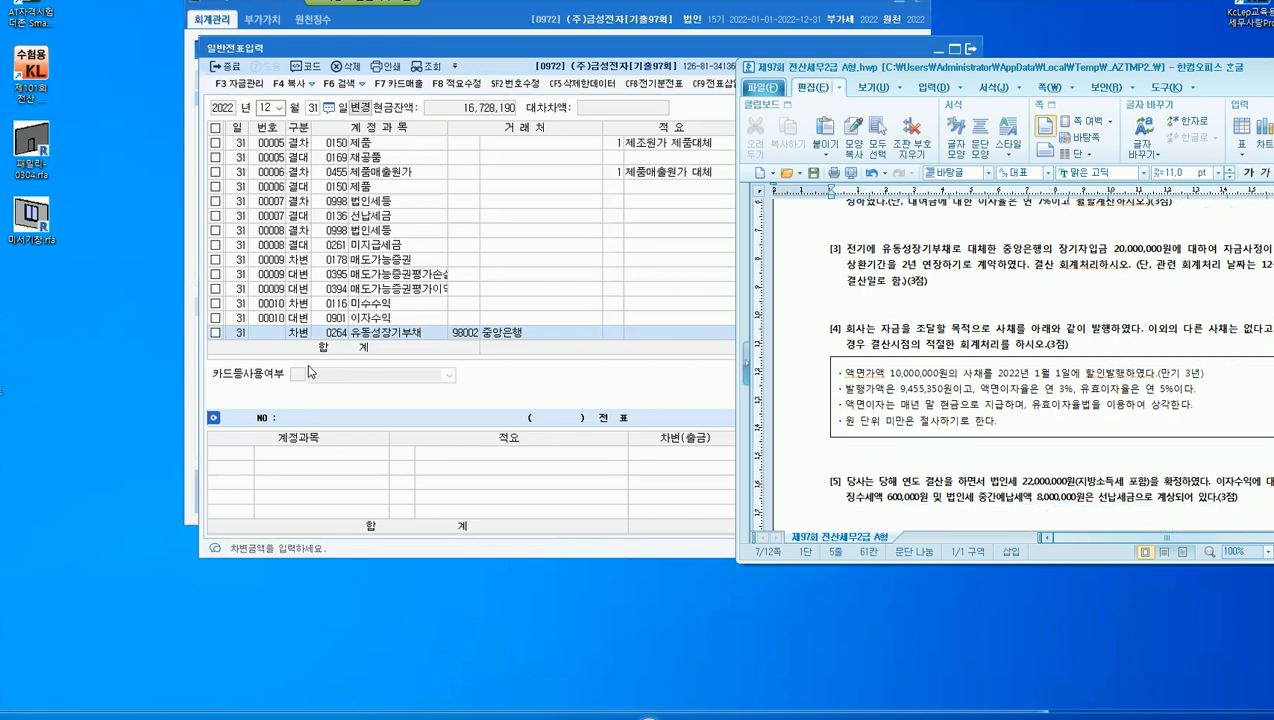
key(Return)
Add the offsetting credit line for 0293 장기차입금 with 중앙은행 as counterparty, checking it against problem [3].
text(4)
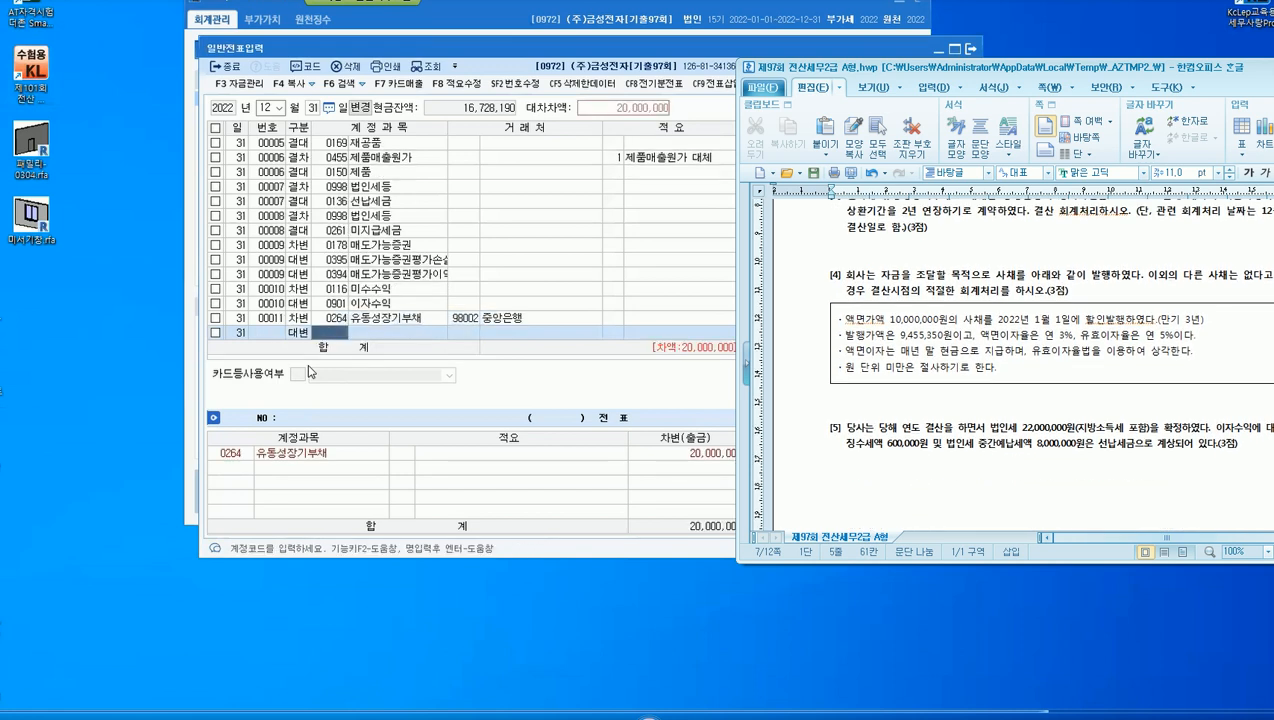
key(Return)
text(장기차)
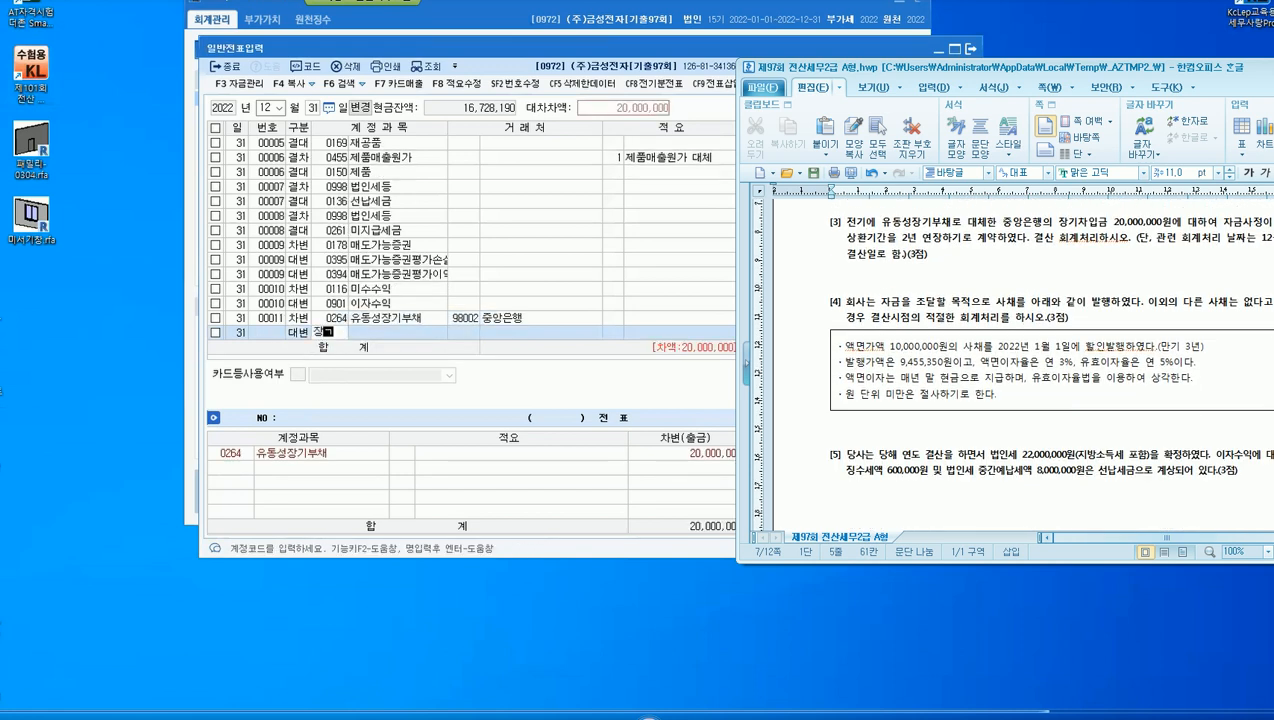
key(Return)
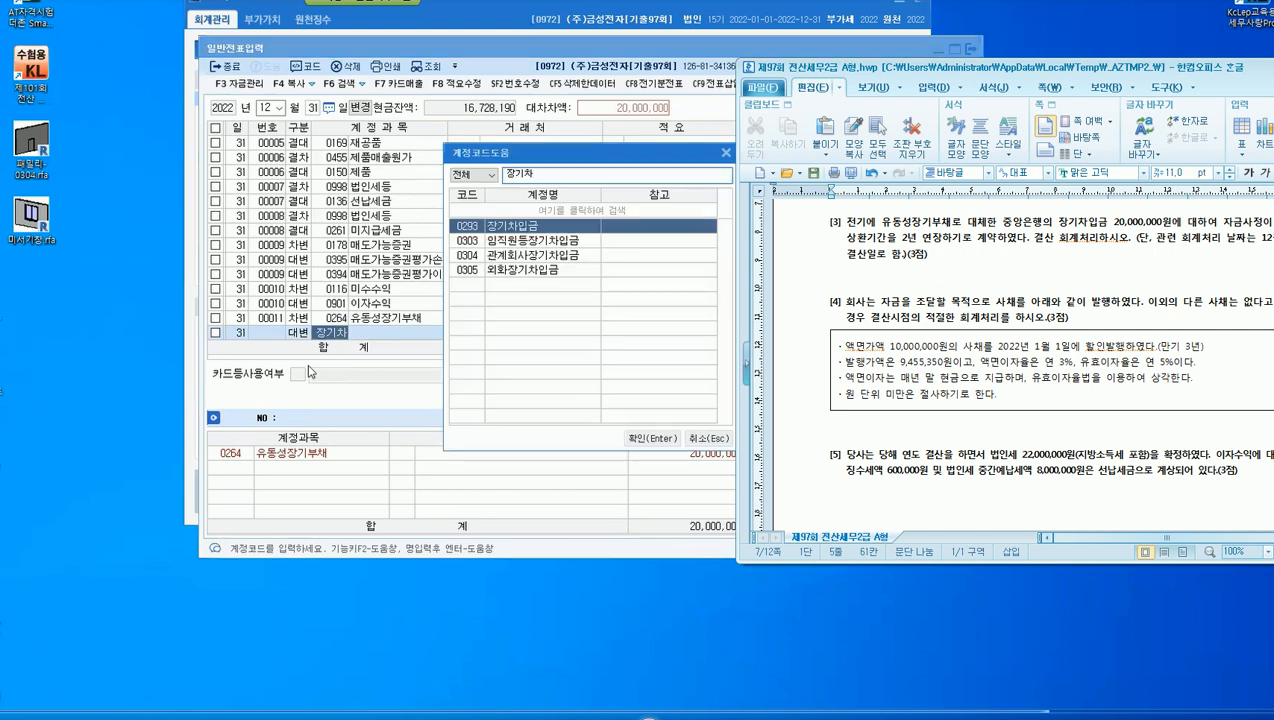
key(Return)
text(중앙)
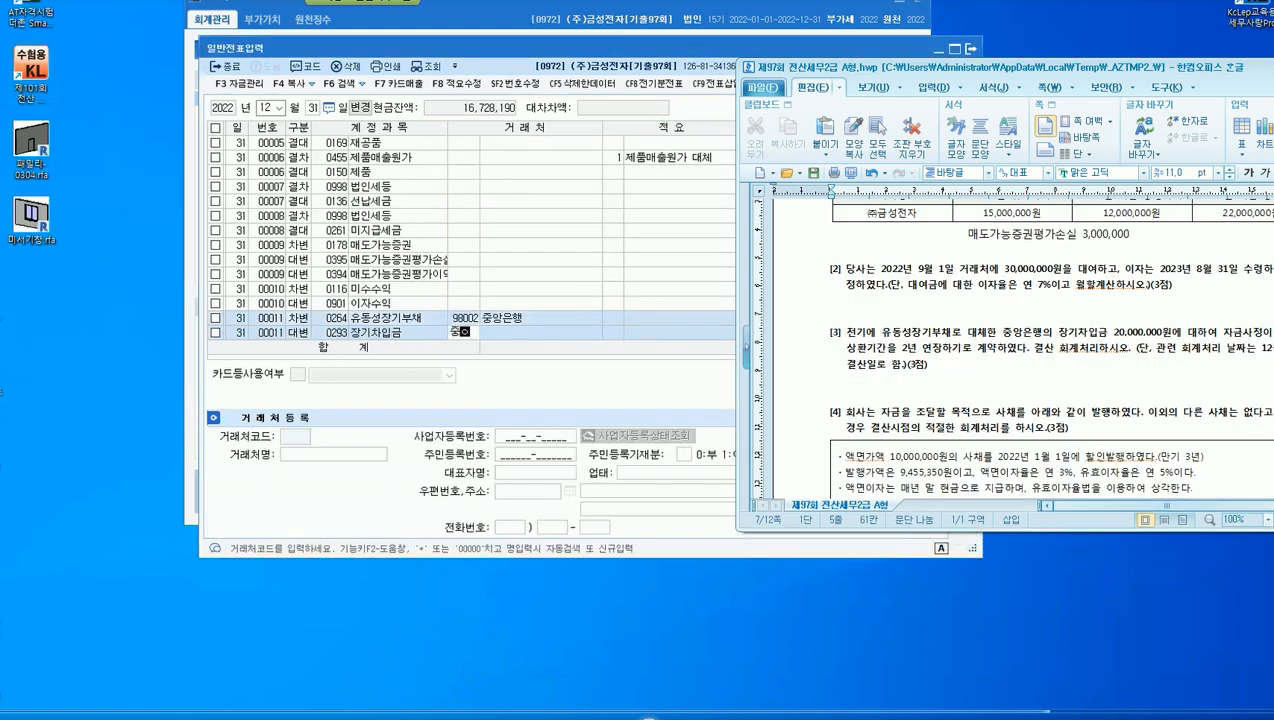
key(Return)
key(Return)
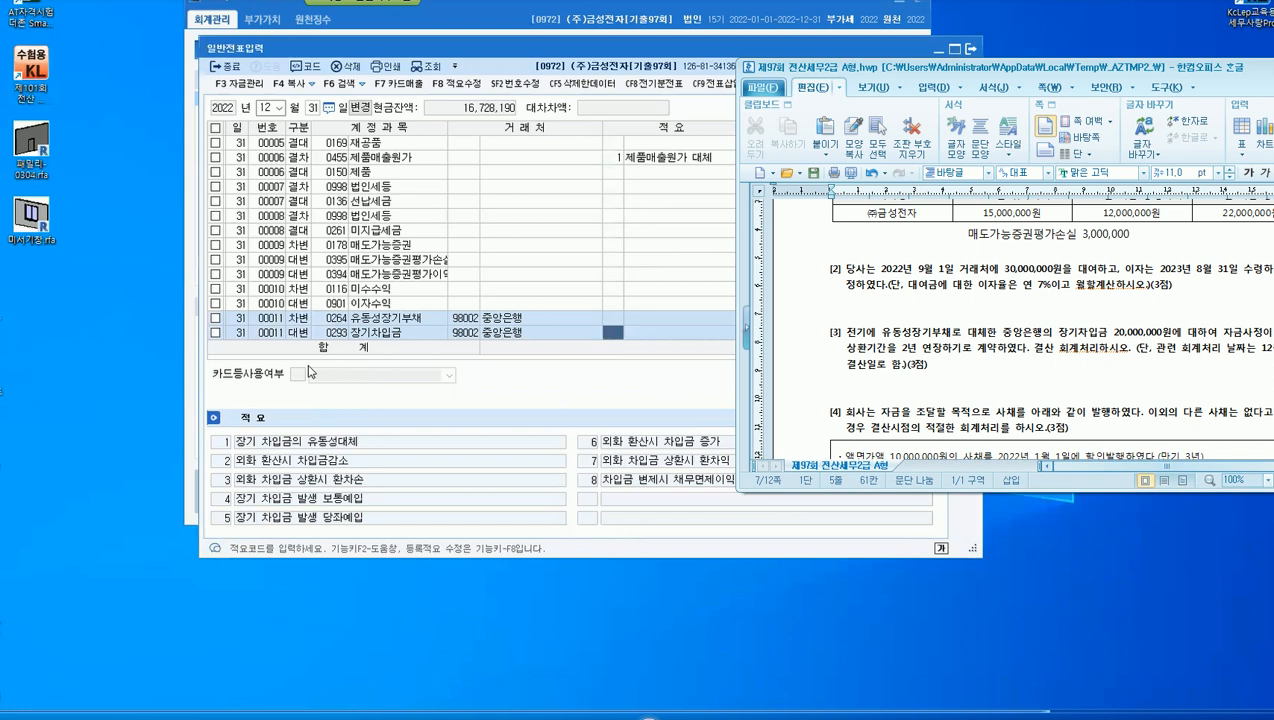
scroll(1009, 328, down, 3)
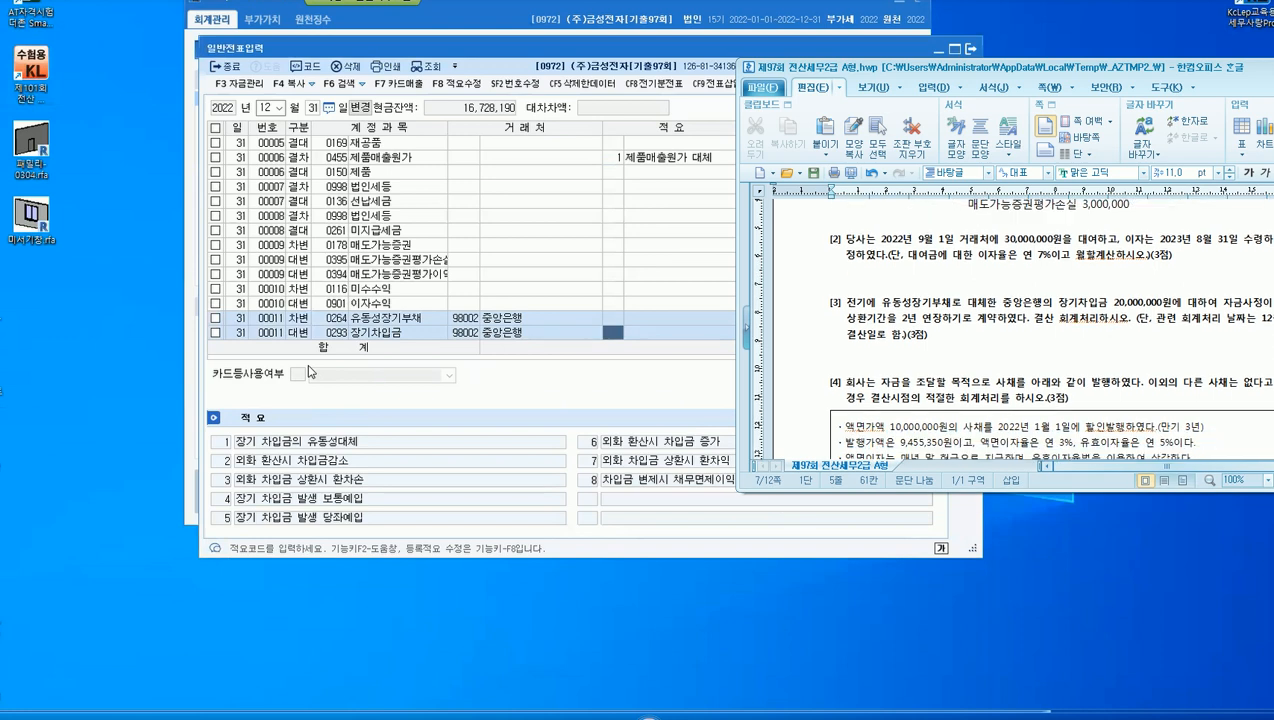
scroll(1009, 328, down, 5)
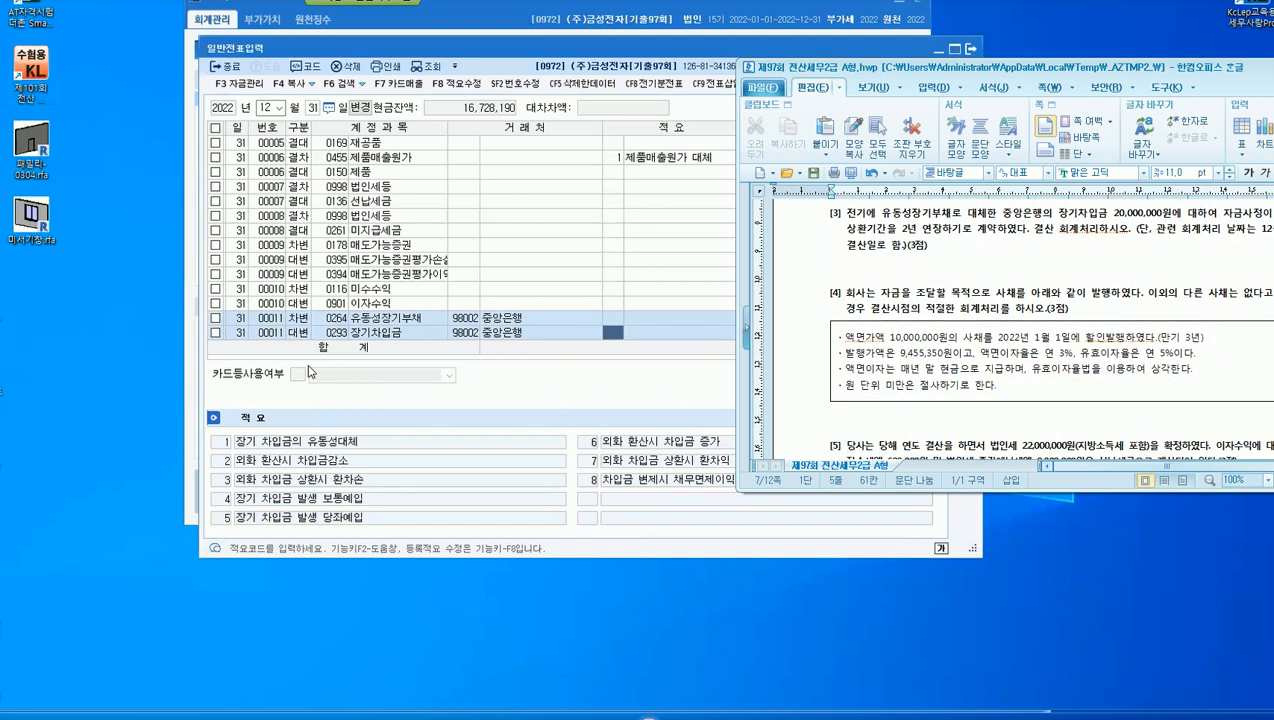
drag(1005, 492, 1005, 377)
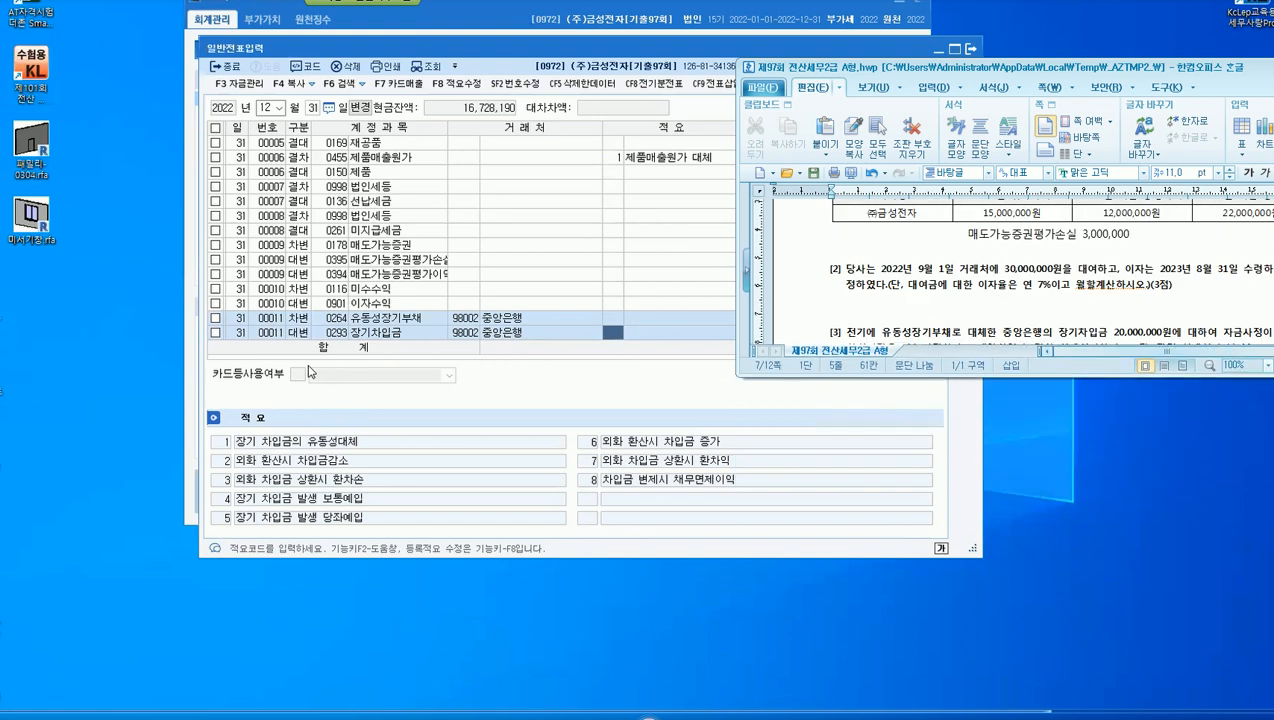
Review problem [4]'s bond issue terms and reposition the exam document clear of the voucher amounts.
scroll(1005, 270, down, 1)
scroll(1009, 270, down, 6)
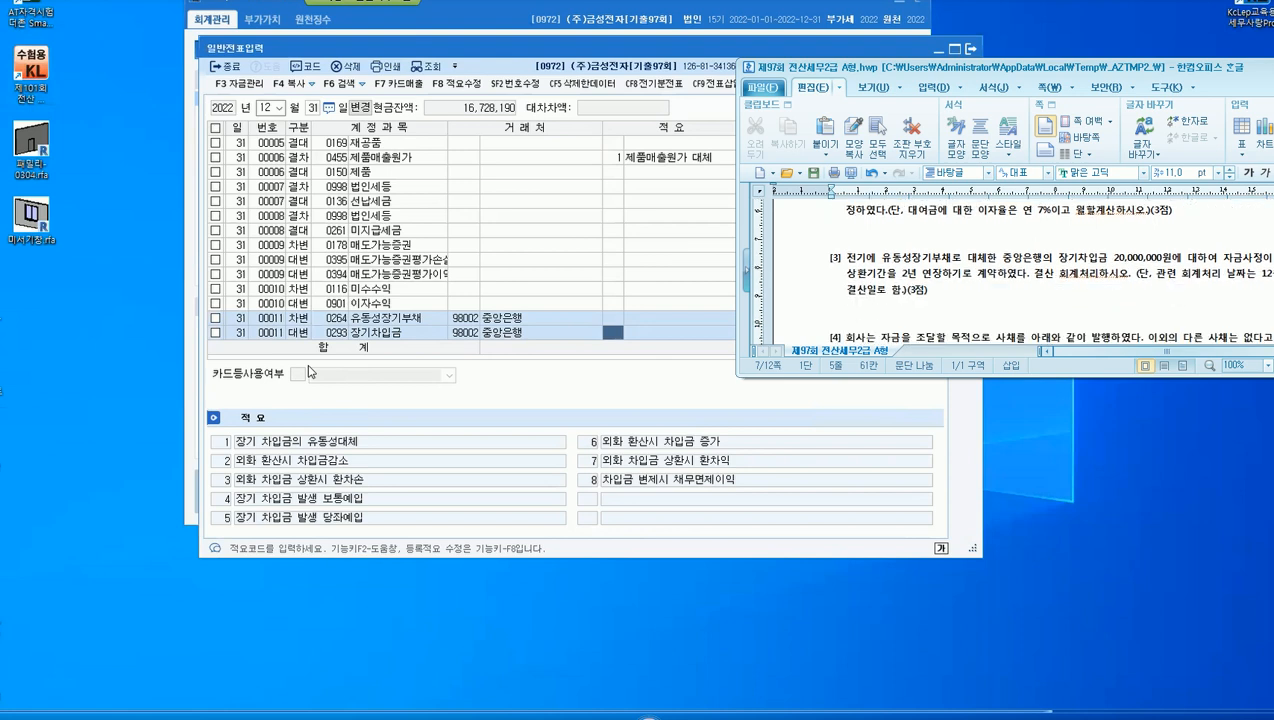
scroll(1009, 270, down, 2)
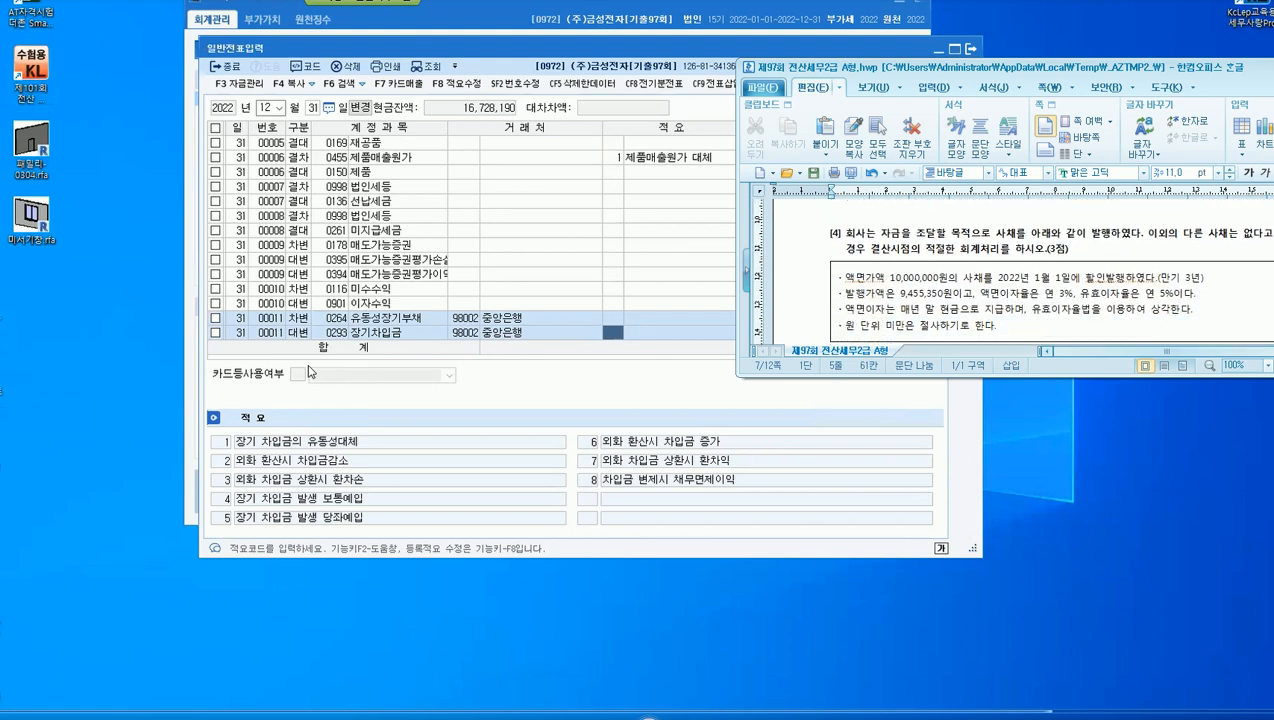
mouse_move(1112, 67)
mouse_down()
mouse_move(805, 0)
mouse_move(755, 2)
mouse_up()
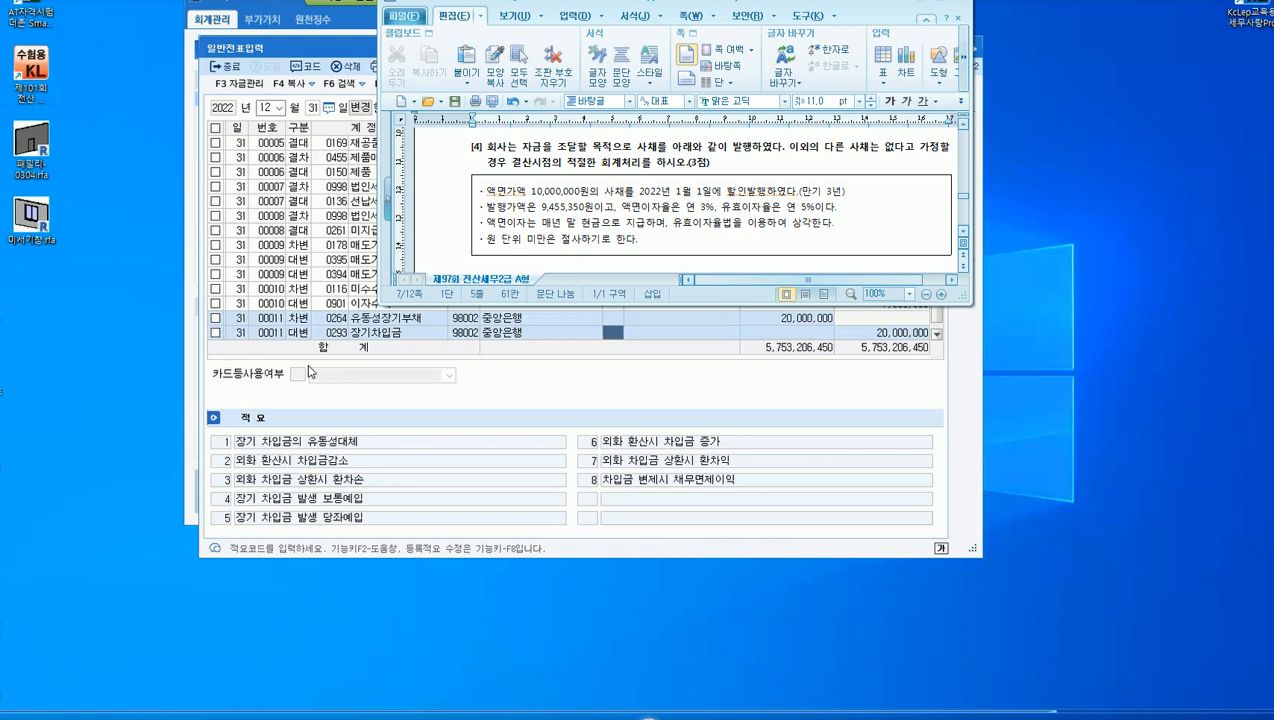
drag(750, 3, 1024, 8)
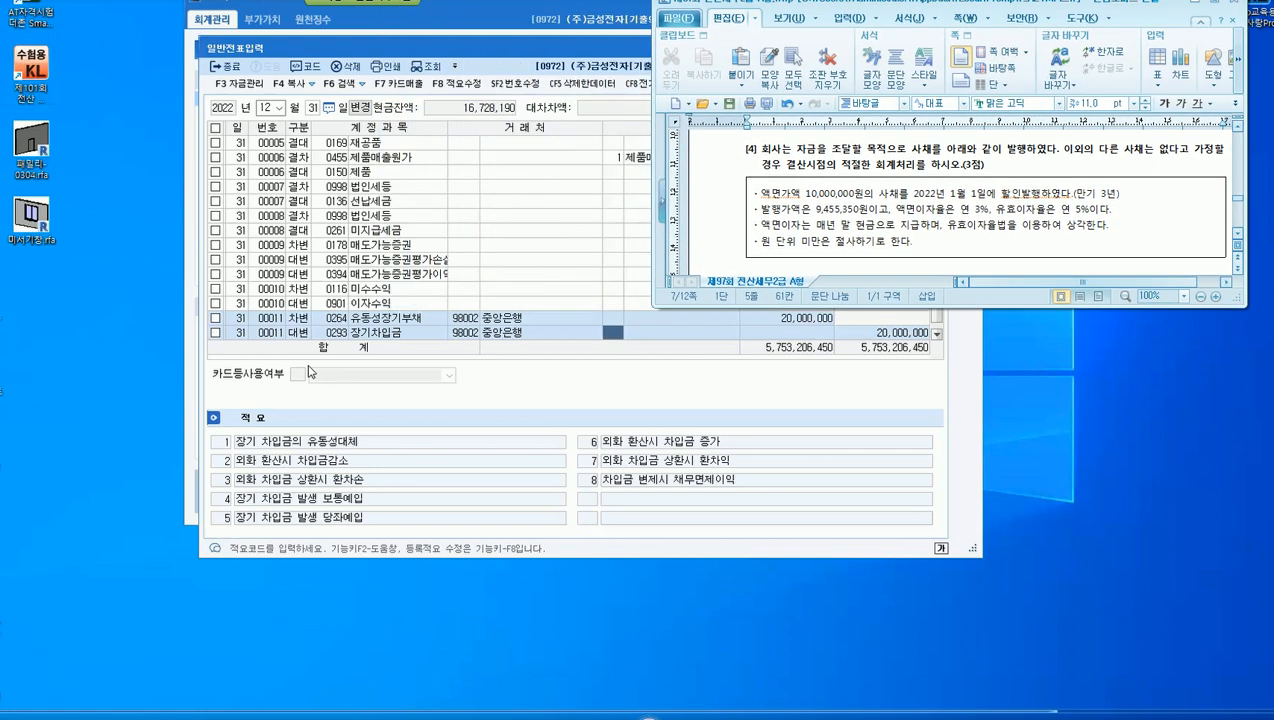
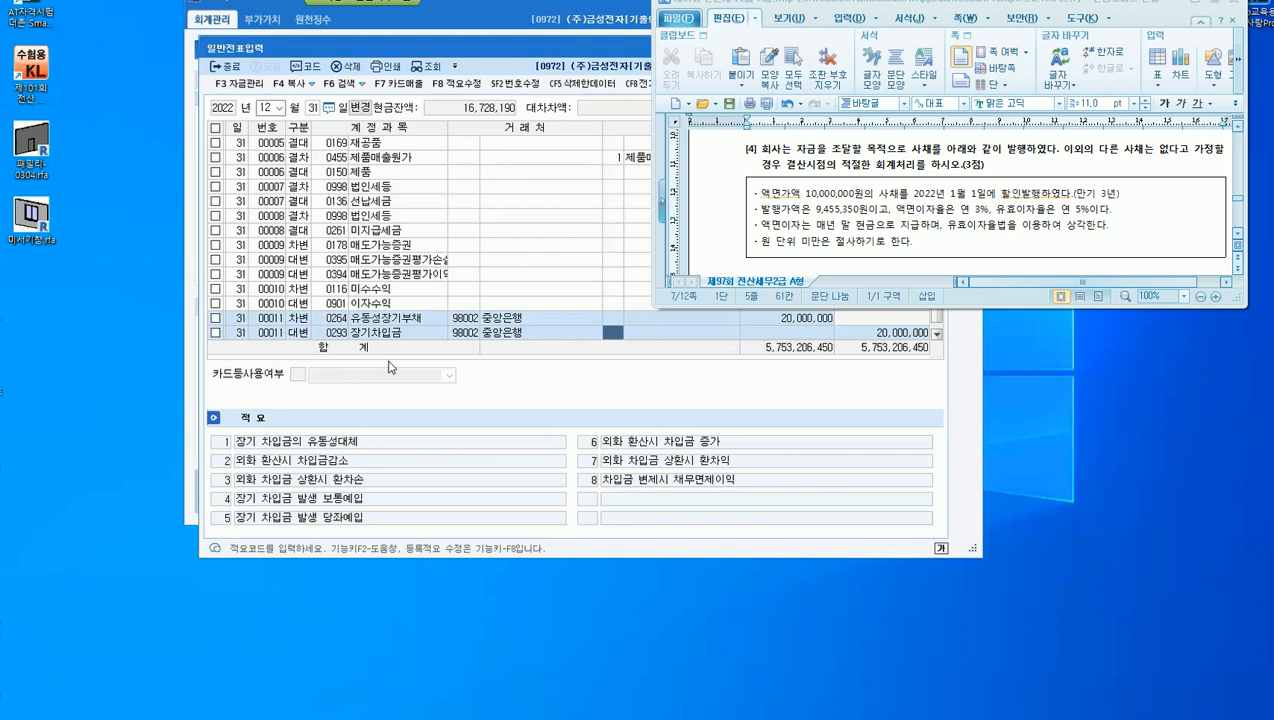
Record problem [4]'s December 31 debit line for 0967 회사채이자 without a counterparty, with an amount of 472,767.
key(Return)
text(3)
key(Return)
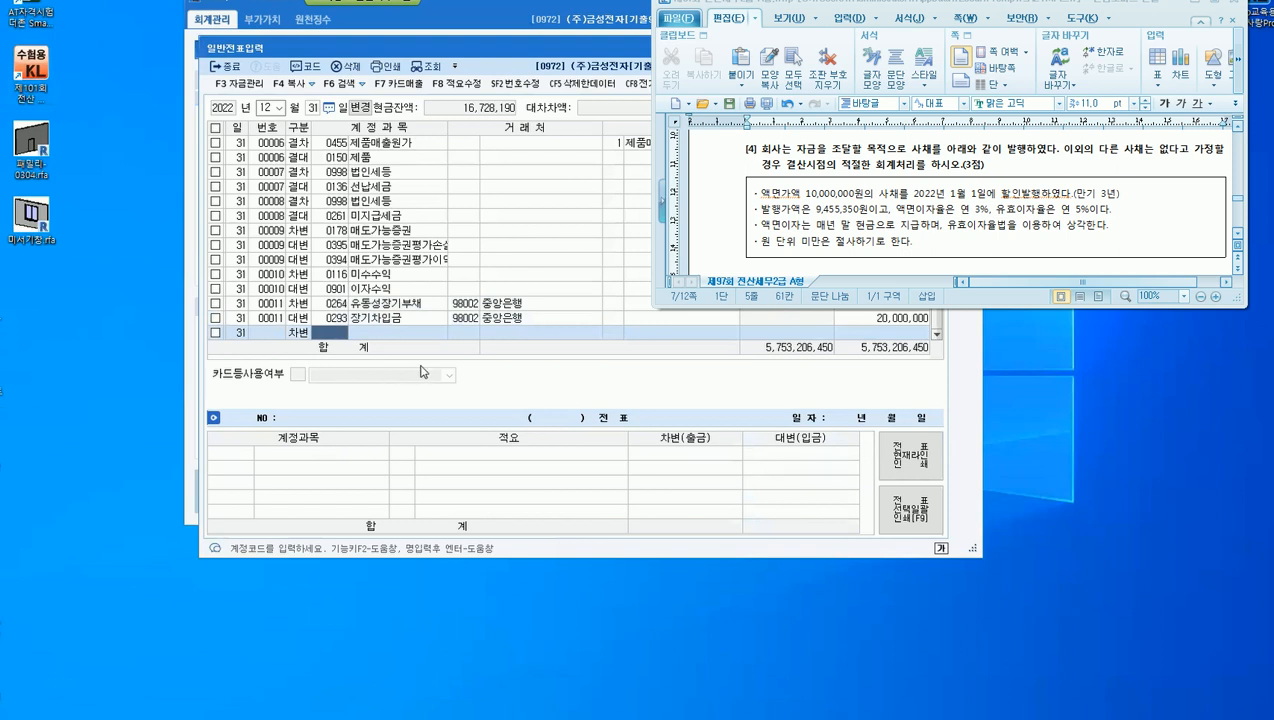
text(사채이)
key(Return)
key(Return)
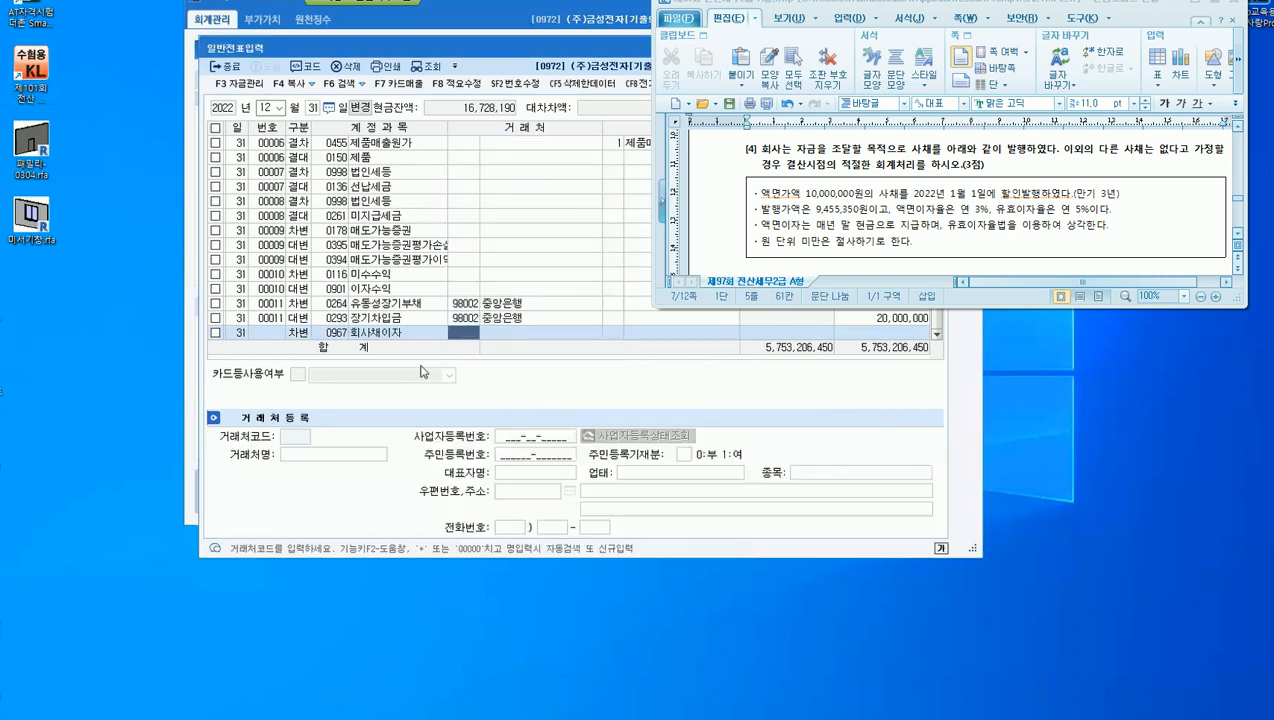
key(Return)
key(Return)
key(Return)
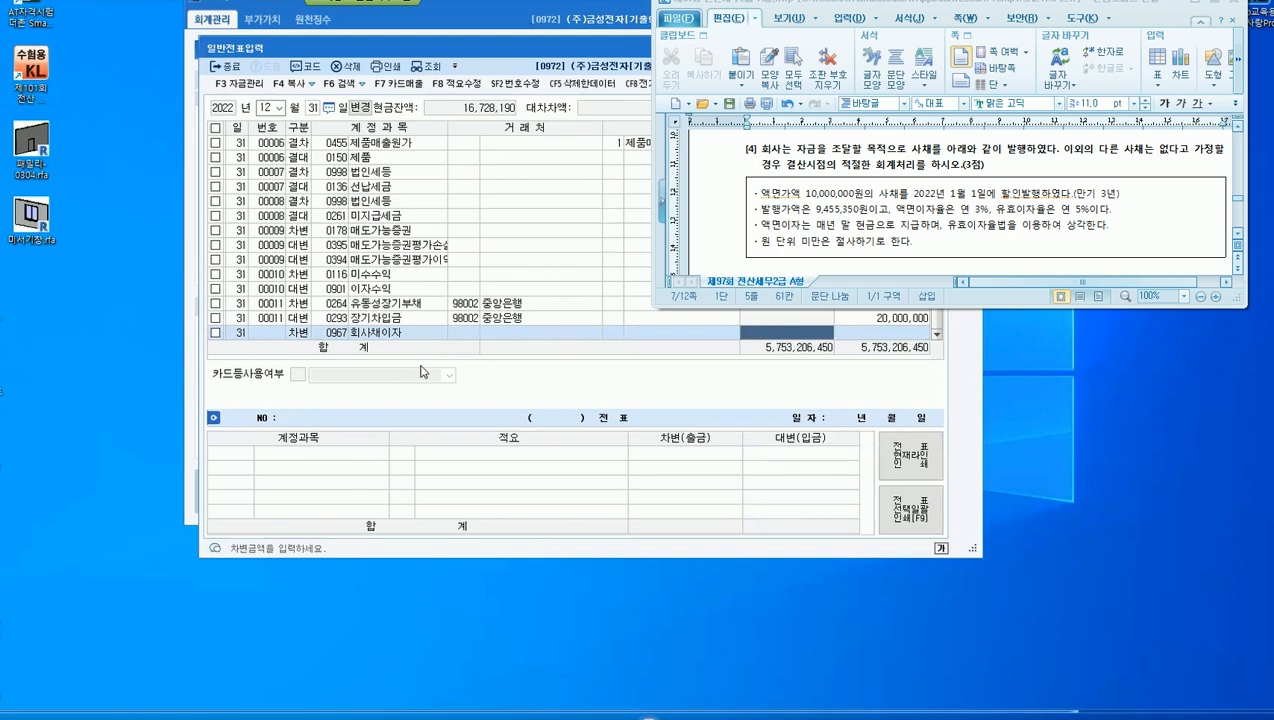
text(472)
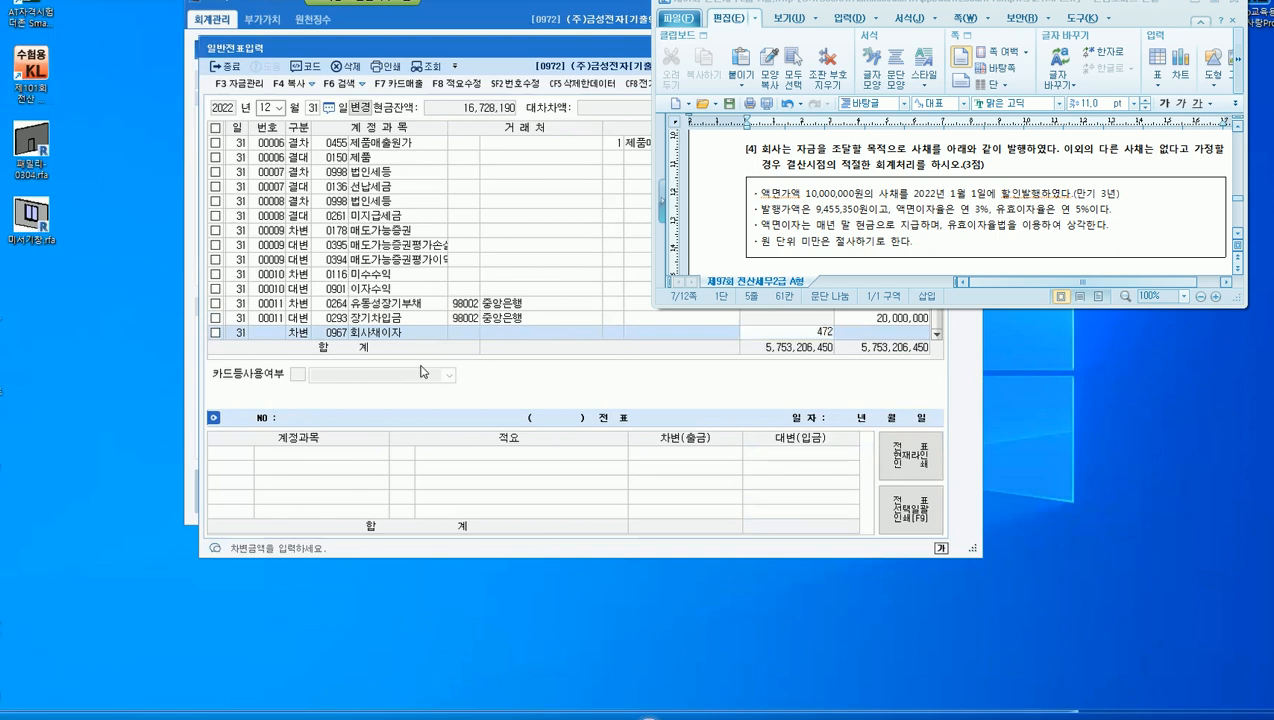
text(,767)
key(Return)
Add a credit line for 0101 현금 to the bond interest voucher and set its amount to 300,000.
text(4)
key(Return)
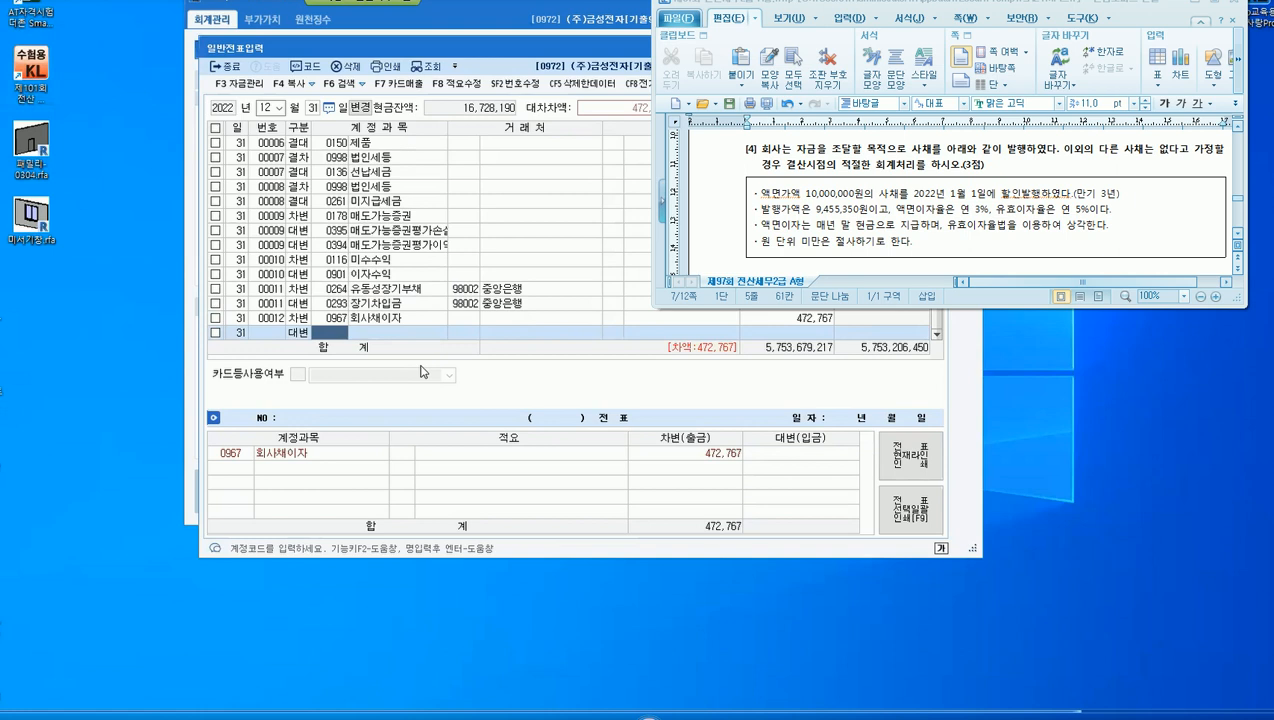
text(101)
key(Return)
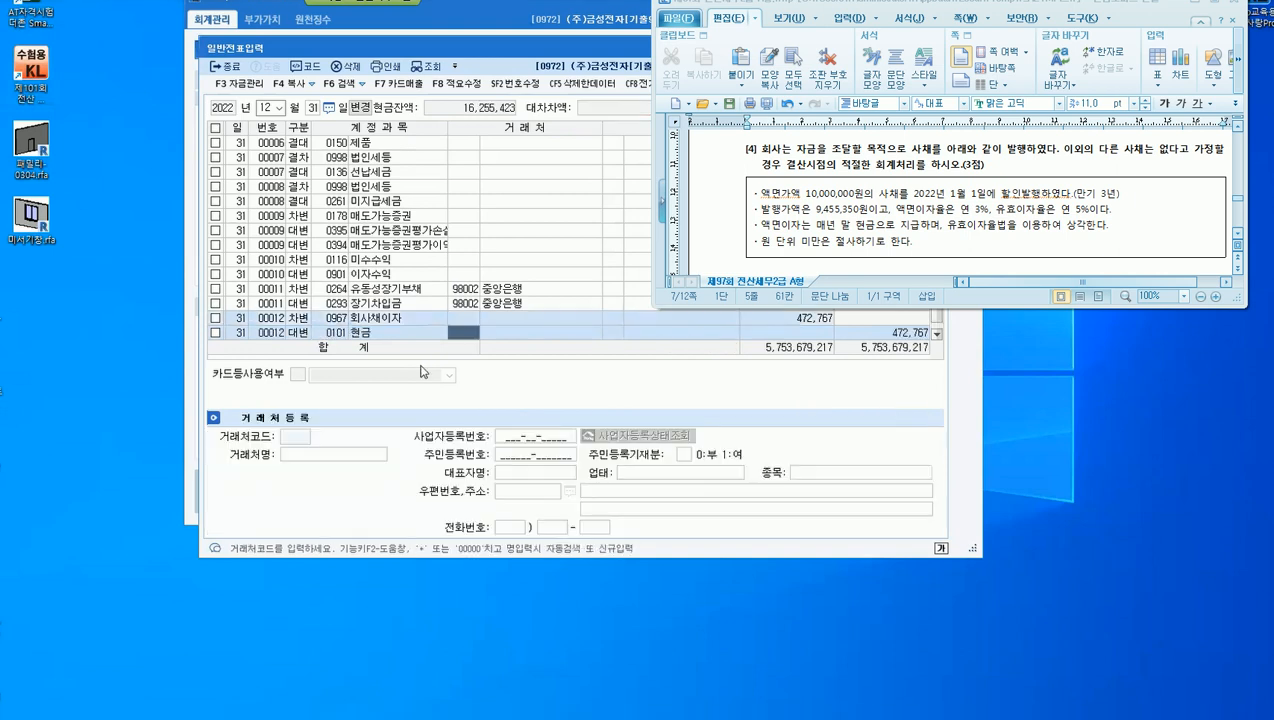
key(Return)
key(Return)
key(Return)
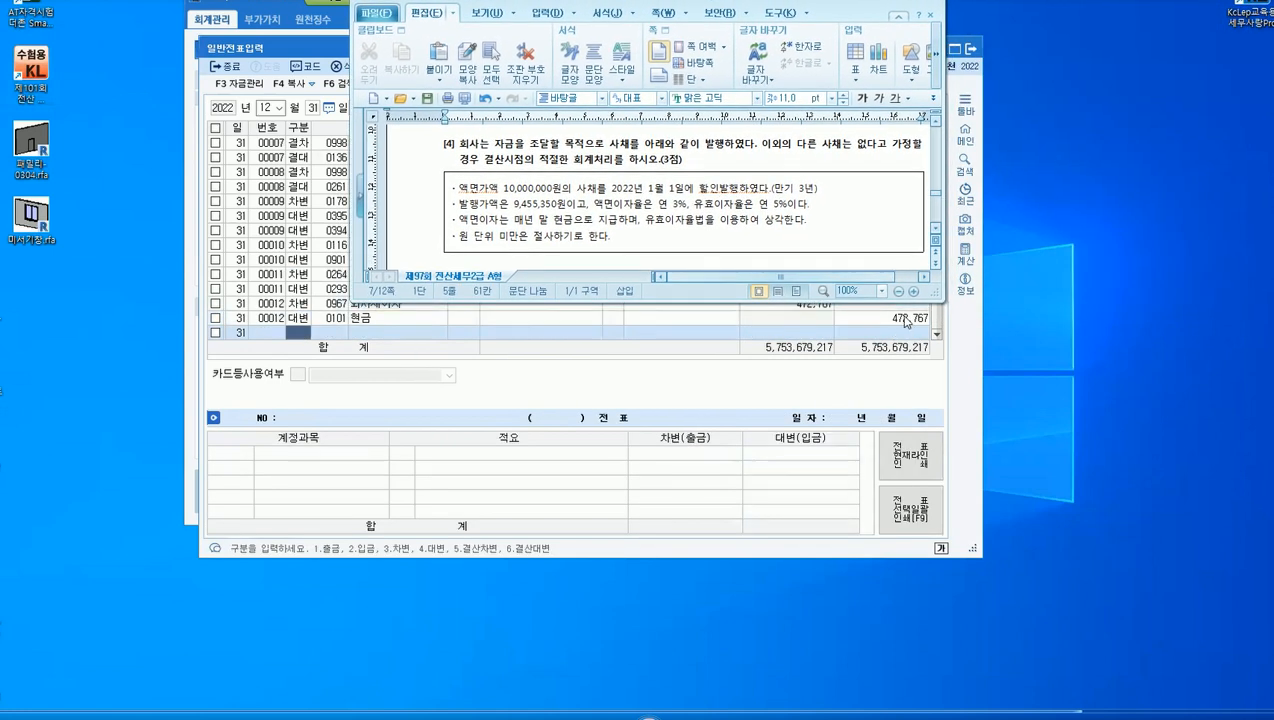
click(906, 320)
text(3000000)
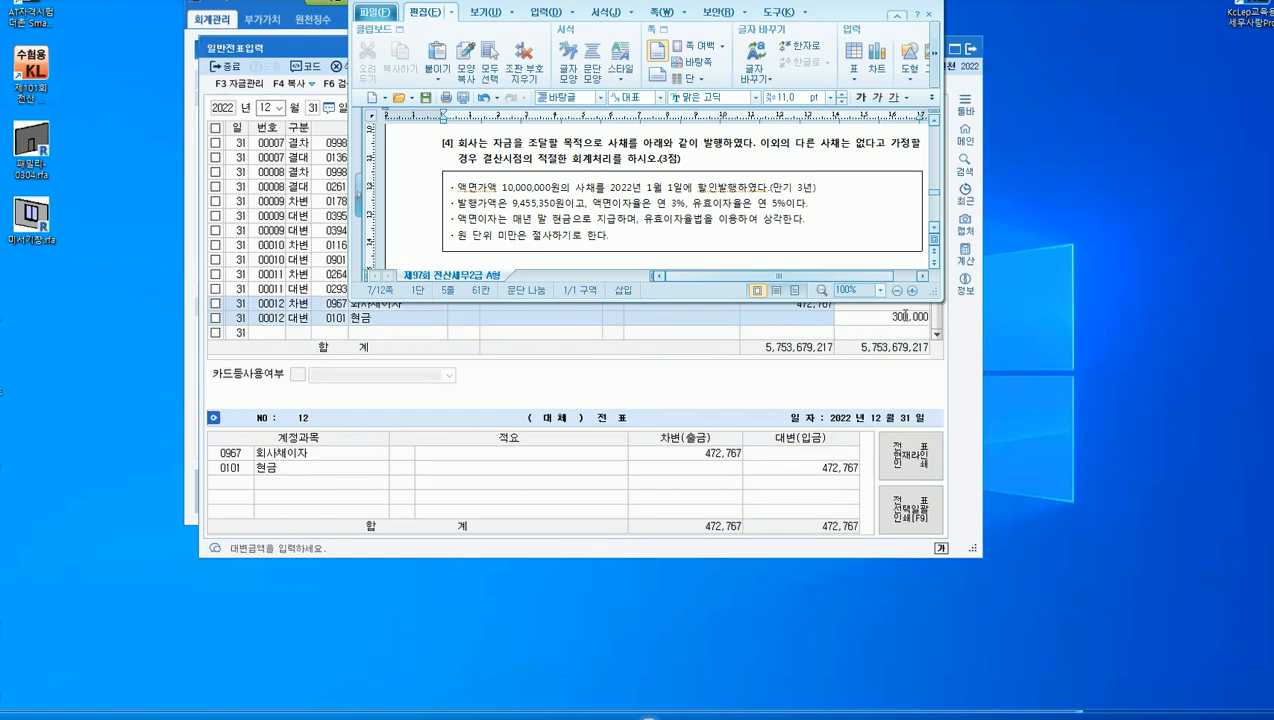
key(Return)
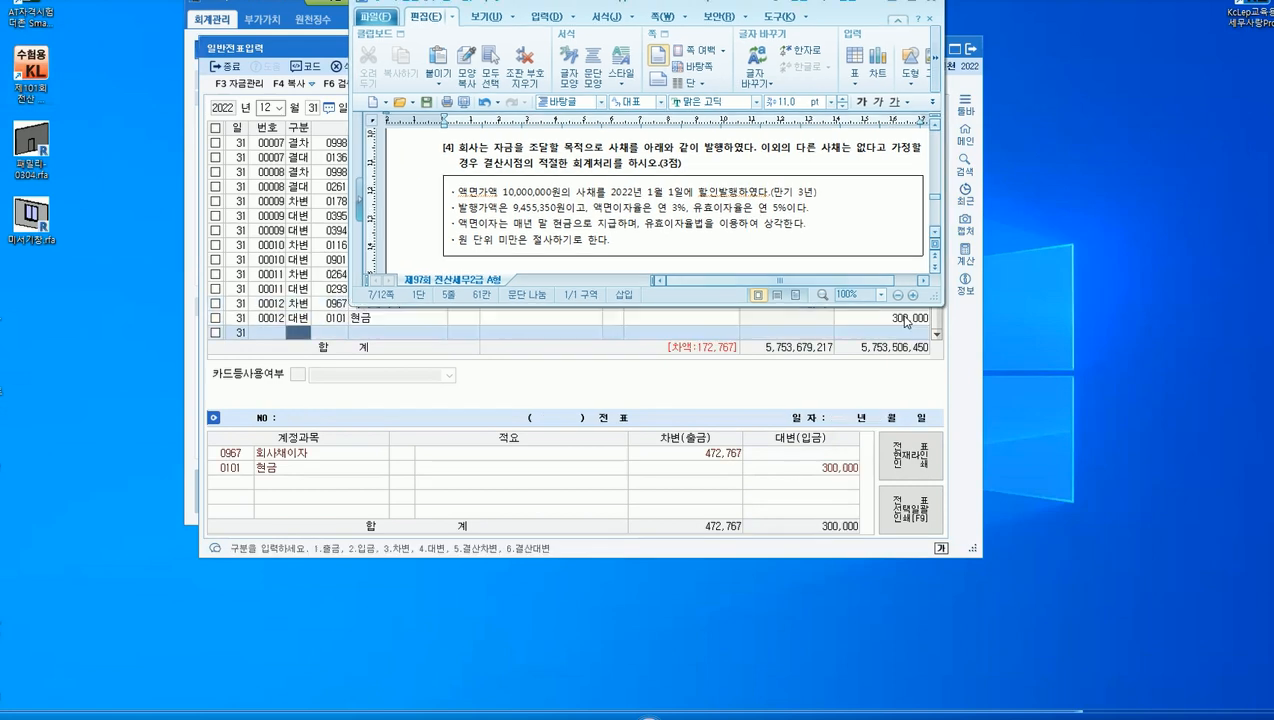
Balance the bond interest voucher with a 0292 사채할인발행차금 credit line of 172,767.
text(사)
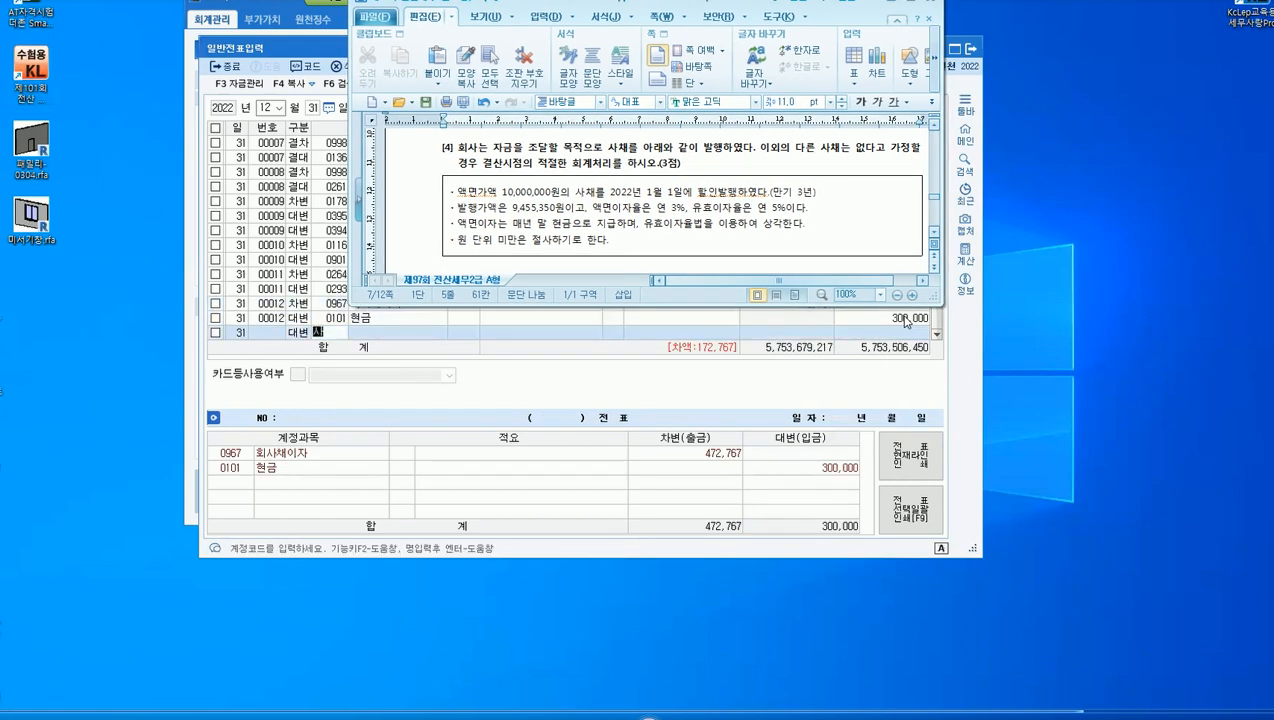
text(채할)
key(Return)
key(Return)
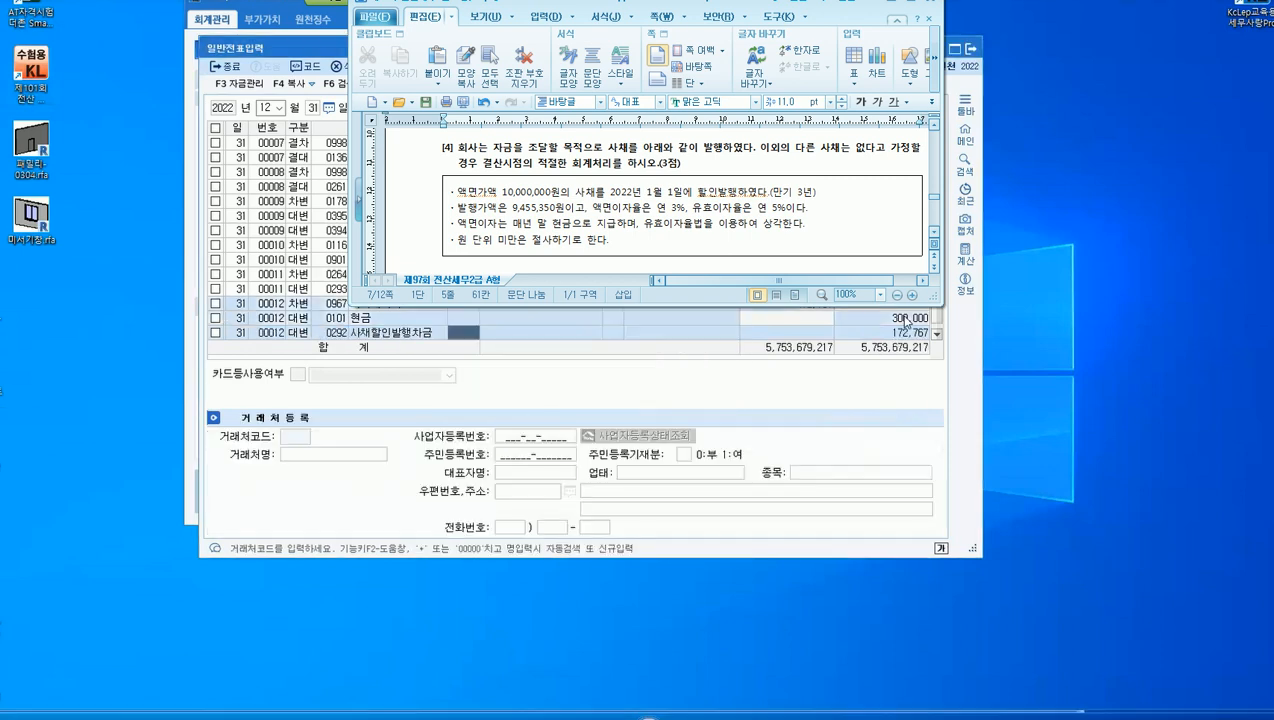
click(905, 319)
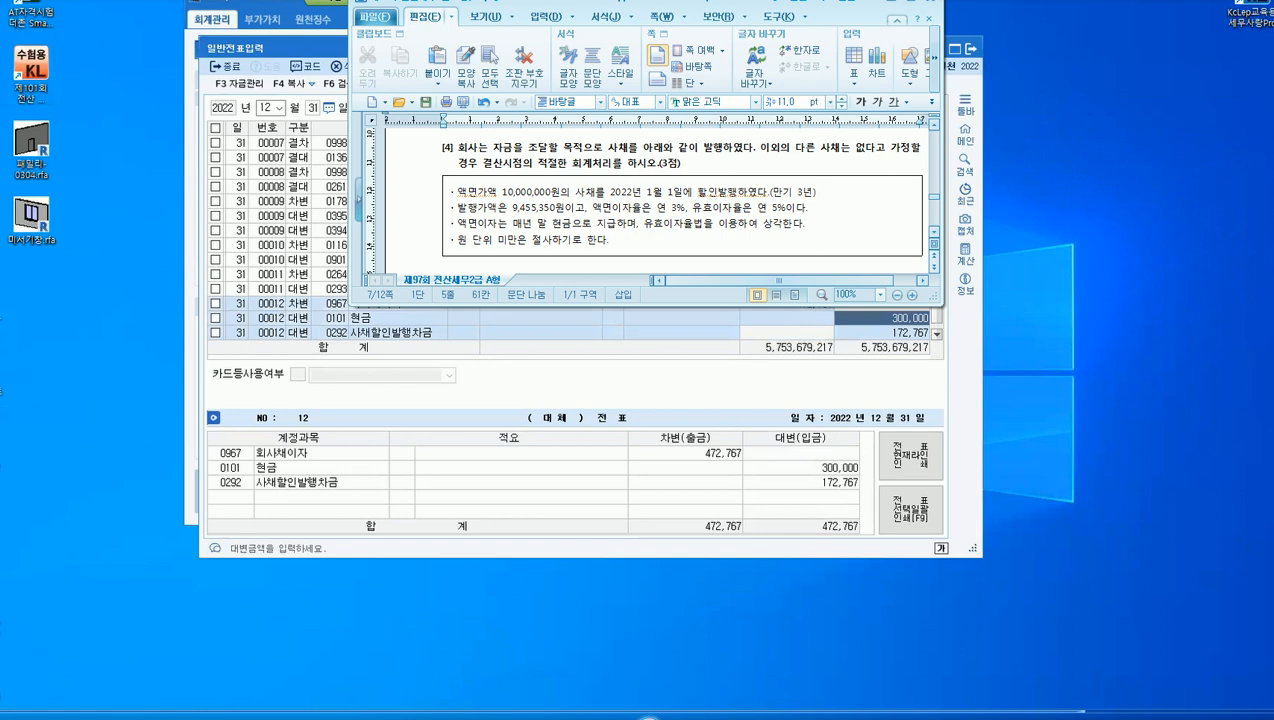
Switch to the 전산세무2급 연습 PDF and examine the 사채이자 지급 example on page 2 alongside problem [4].
click(648, 717)
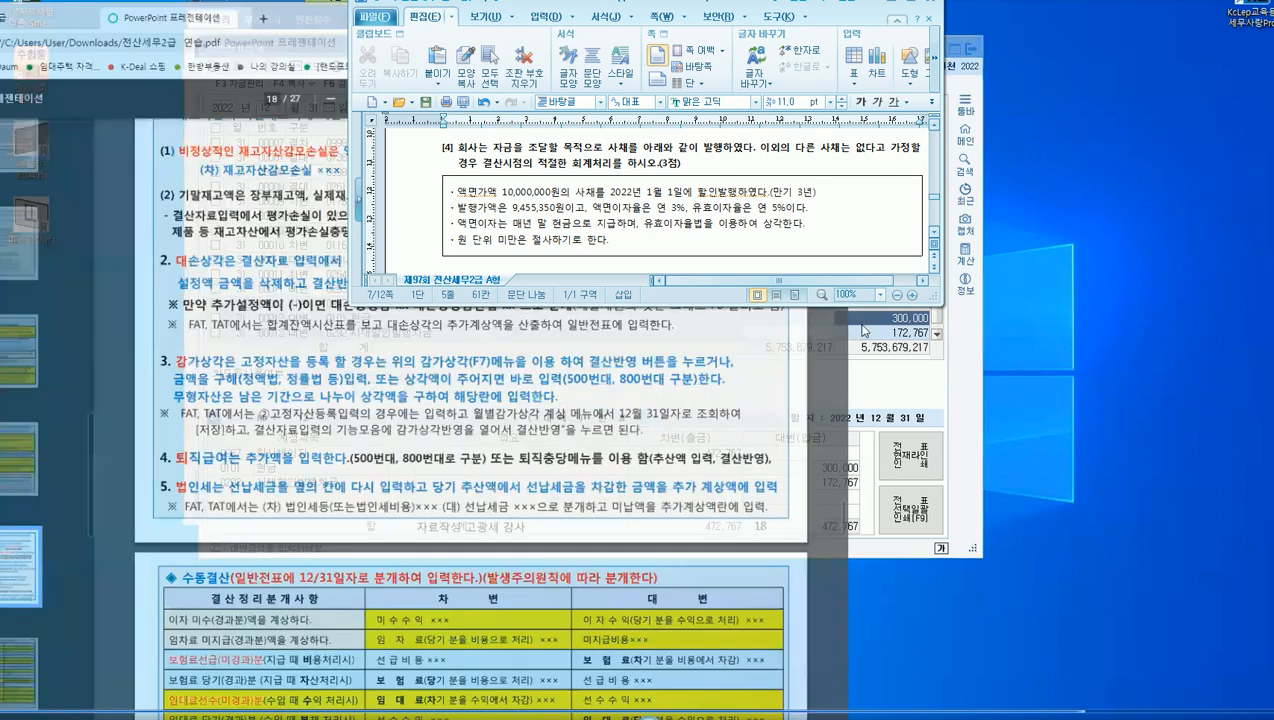
drag(770, 513, 770, 134)
drag(700, 2, 1161, 89)
drag(100, 430, 630, 430)
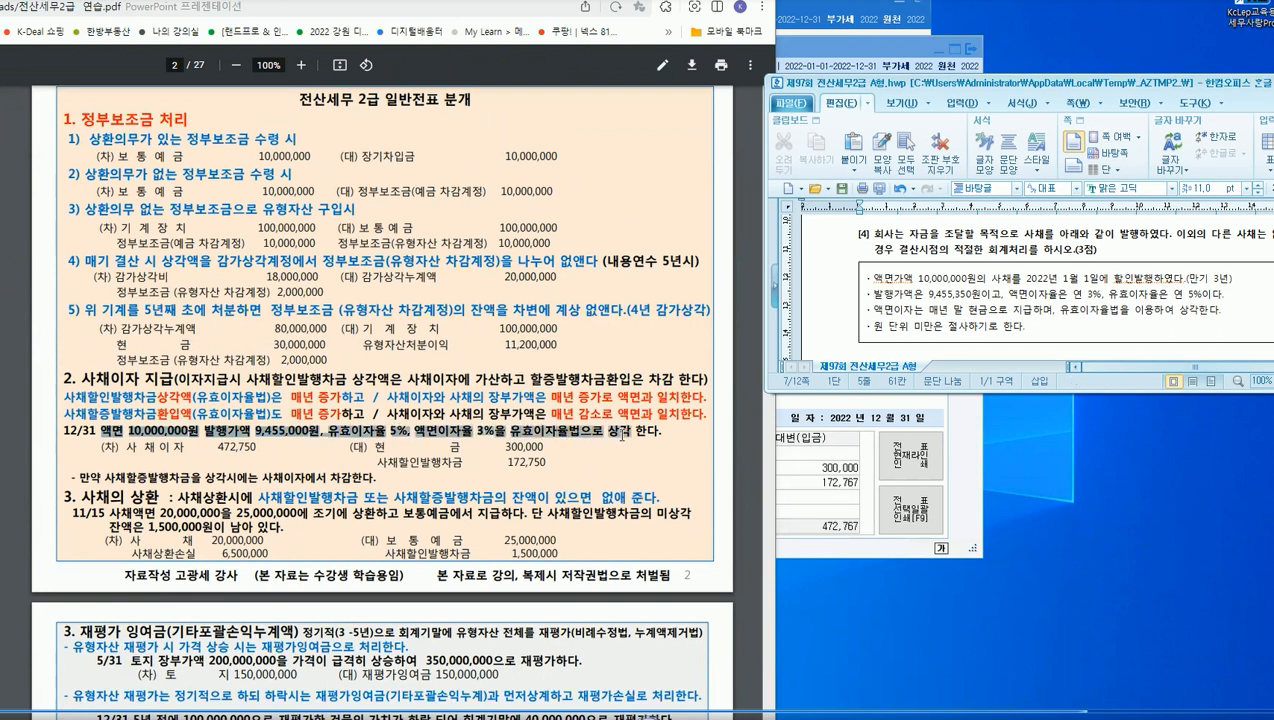
click(502, 430)
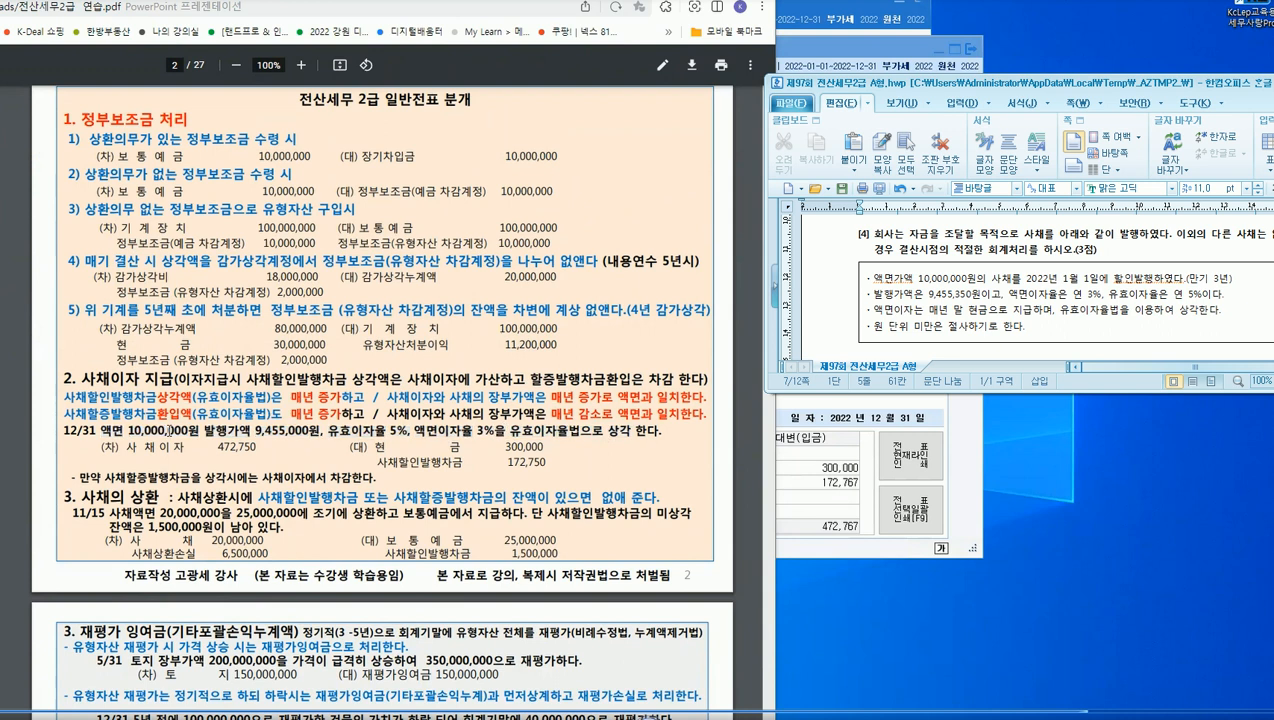
drag(548, 438, 396, 428)
drag(255, 430, 297, 430)
drag(217, 447, 260, 446)
click(465, 444)
drag(506, 465, 529, 465)
Examine the 사채의 상환 example's journal entry, including the cash payment, unamortized discount and redemption loss.
drag(132, 540, 262, 543)
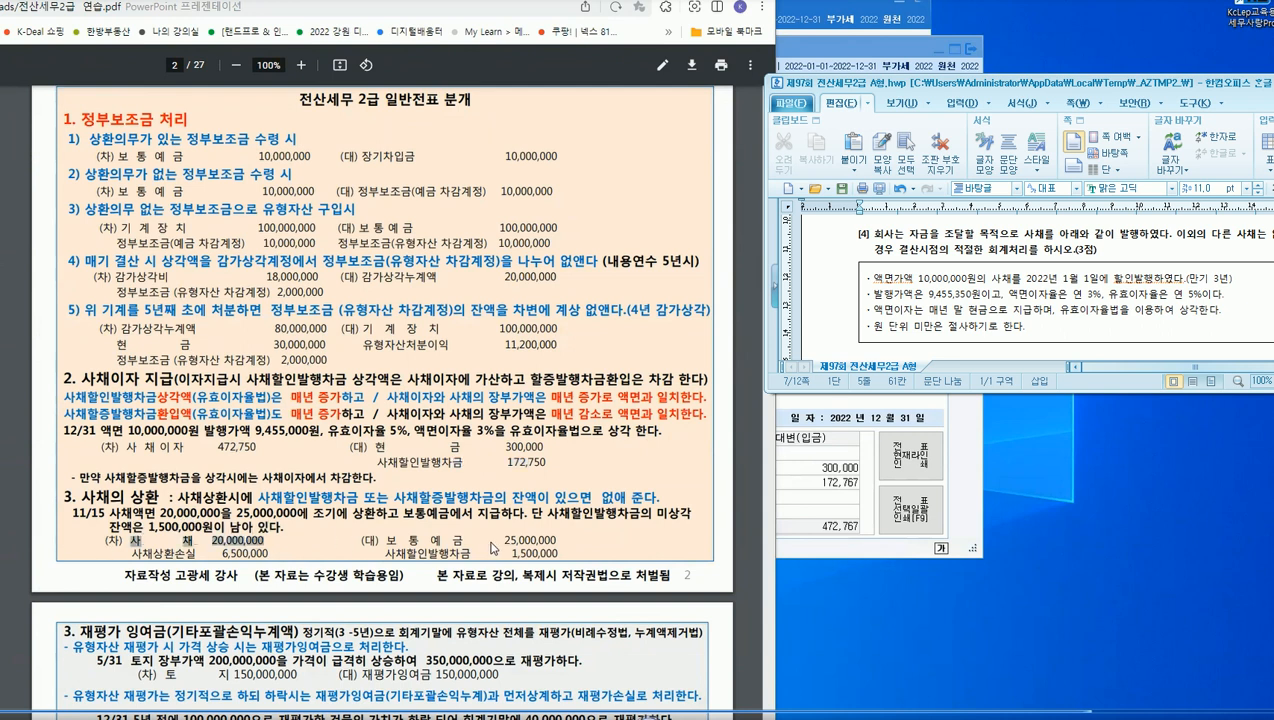
drag(504, 540, 548, 540)
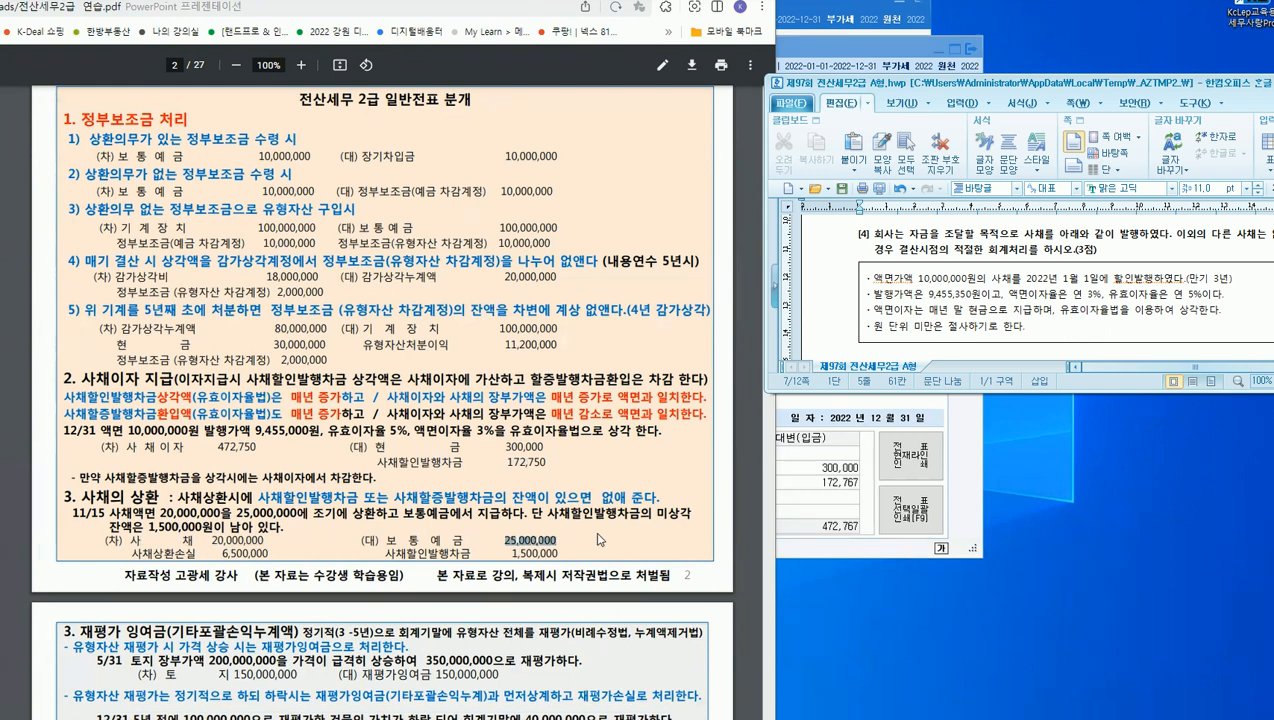
click(622, 513)
drag(149, 527, 208, 528)
click(500, 560)
drag(268, 553, 131, 550)
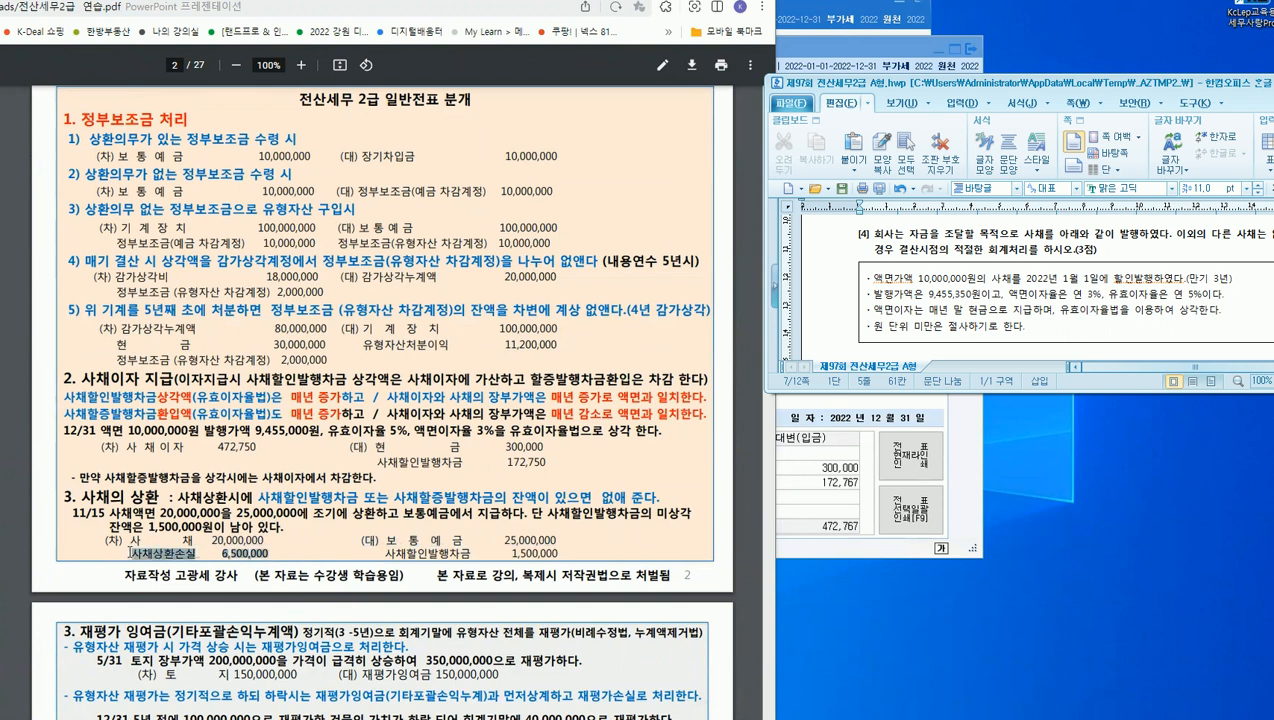
Review the effective-interest rules for bond discount amortization and premium reversal, comparing them with the 사채이자 지급 example.
drag(112, 397, 218, 398)
drag(110, 414, 300, 414)
click(302, 410)
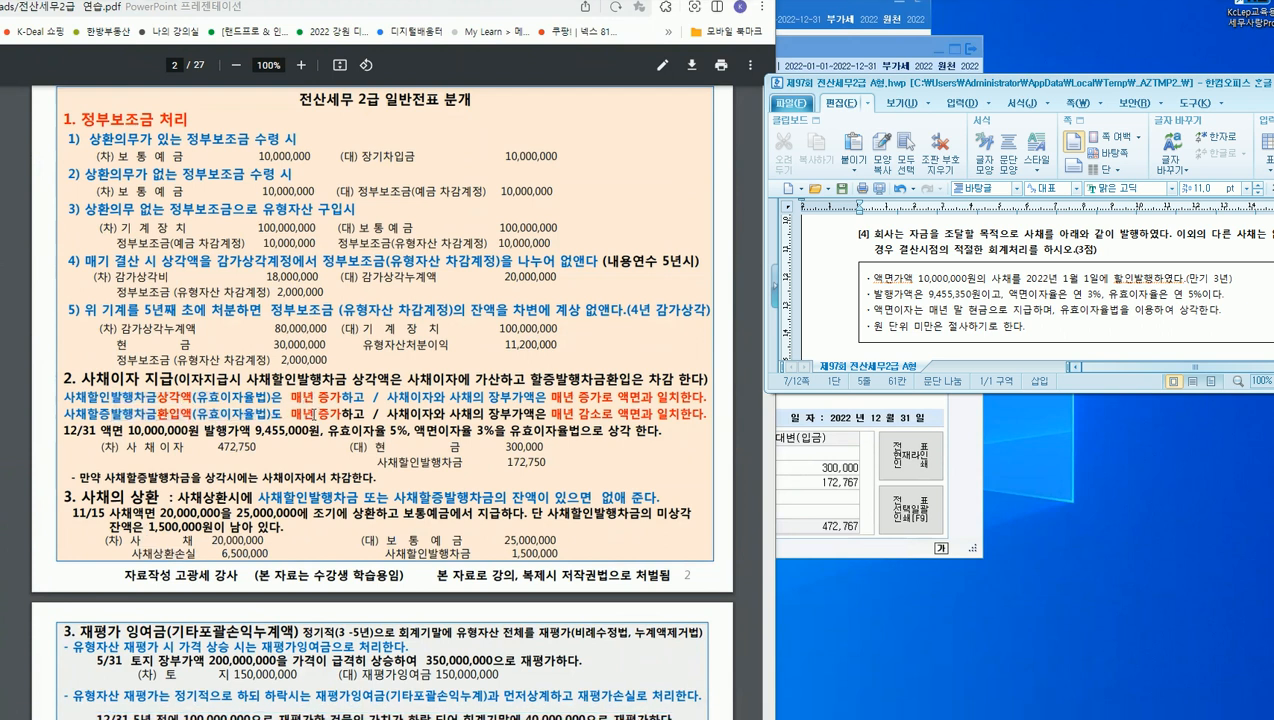
drag(462, 397, 642, 386)
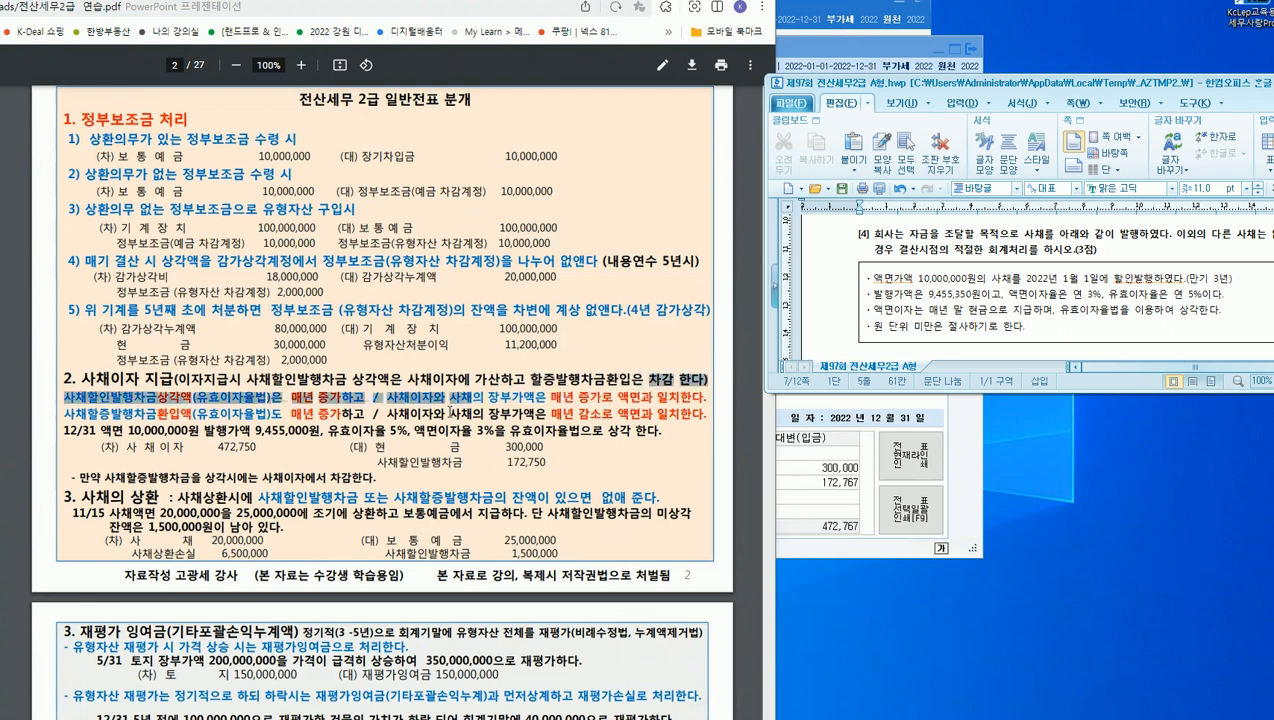
click(447, 412)
drag(420, 413, 672, 423)
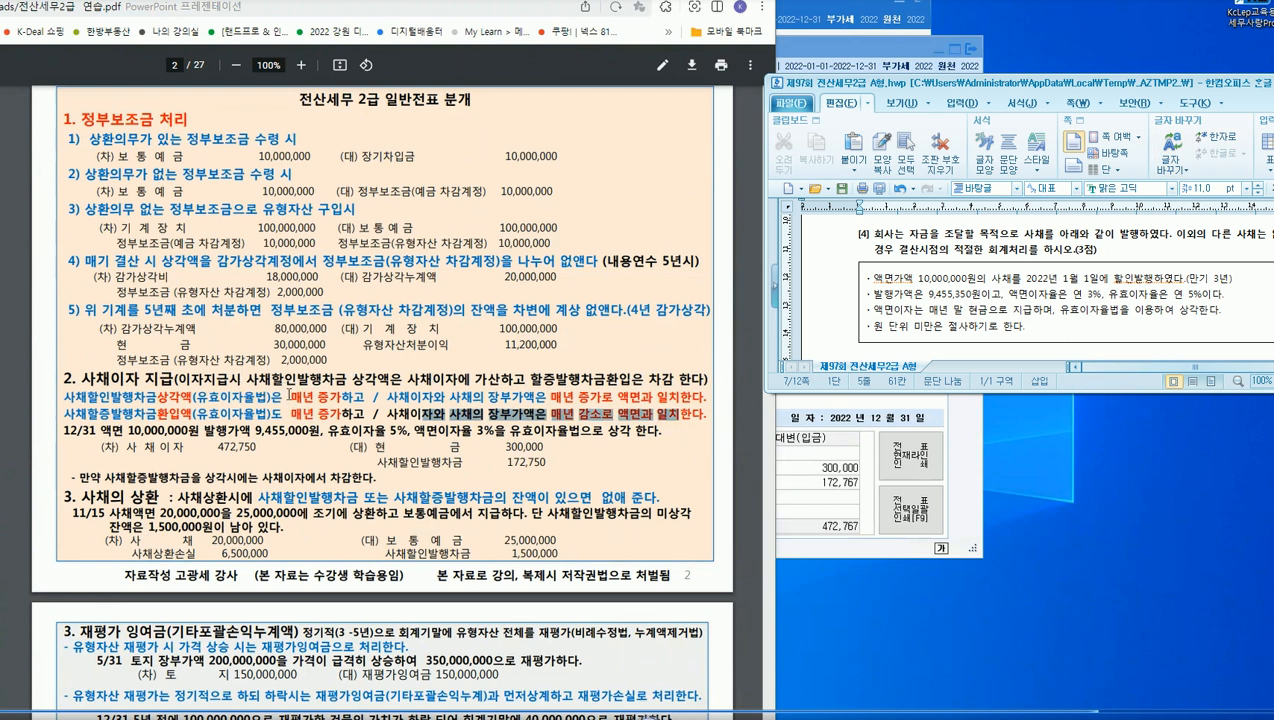
drag(254, 431, 310, 441)
click(416, 465)
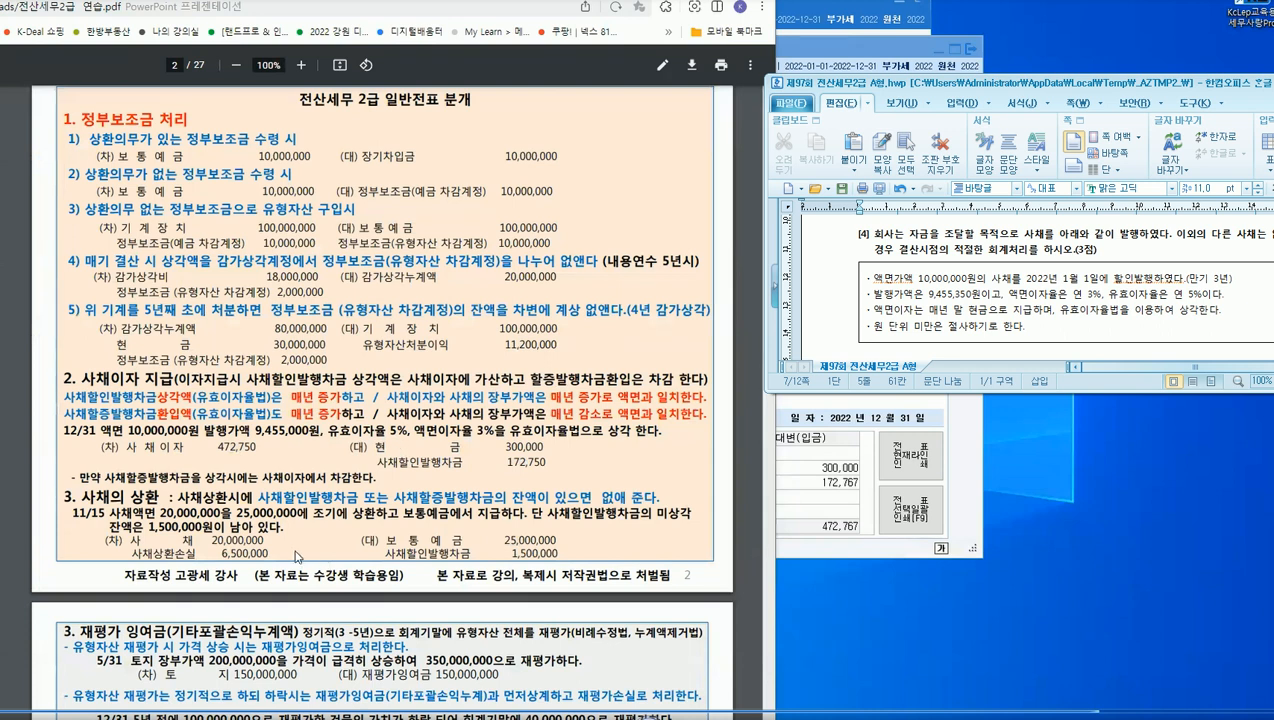